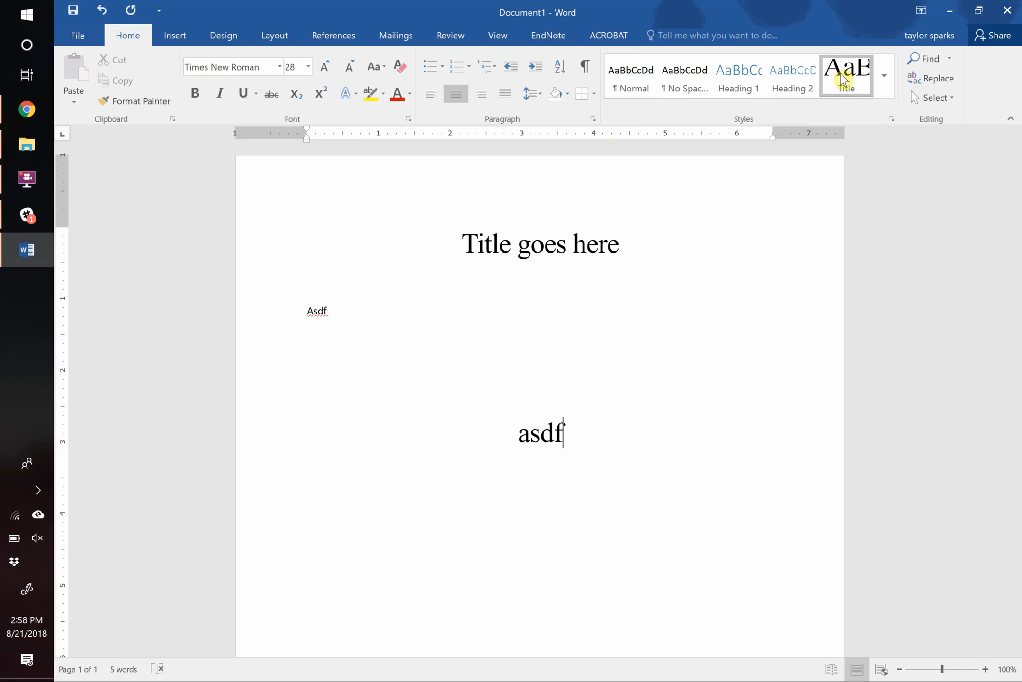
# Apply the Normal style to the lower asdf line and replace the upper Asdf with "Introduction".
pyautogui.click(635, 93)
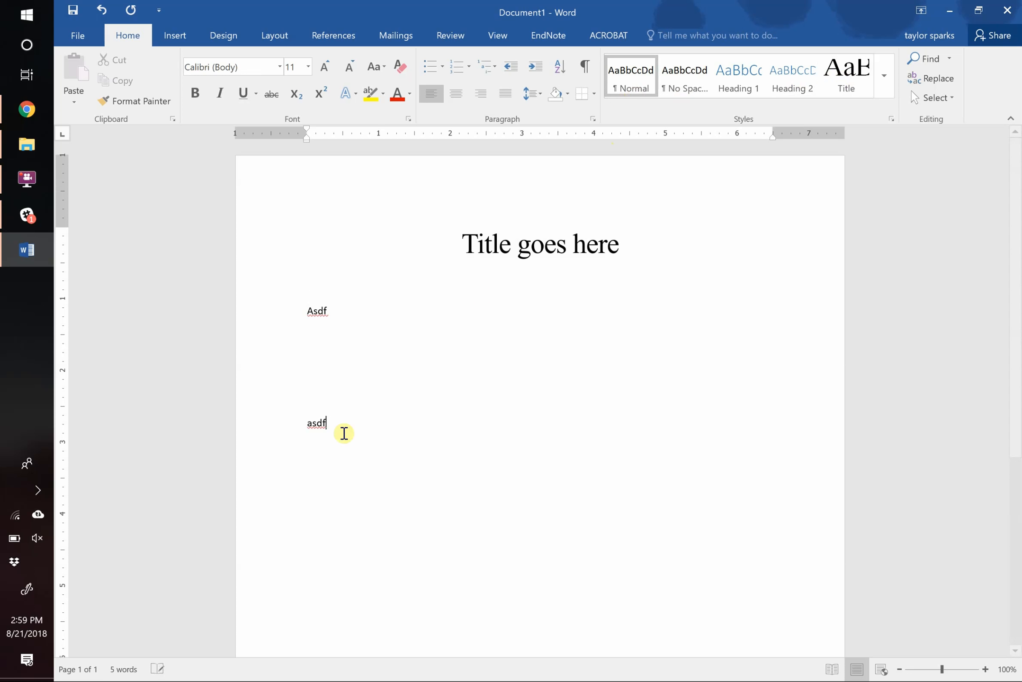
pyautogui.doubleClick(319, 311)
pyautogui.write('Introduction')
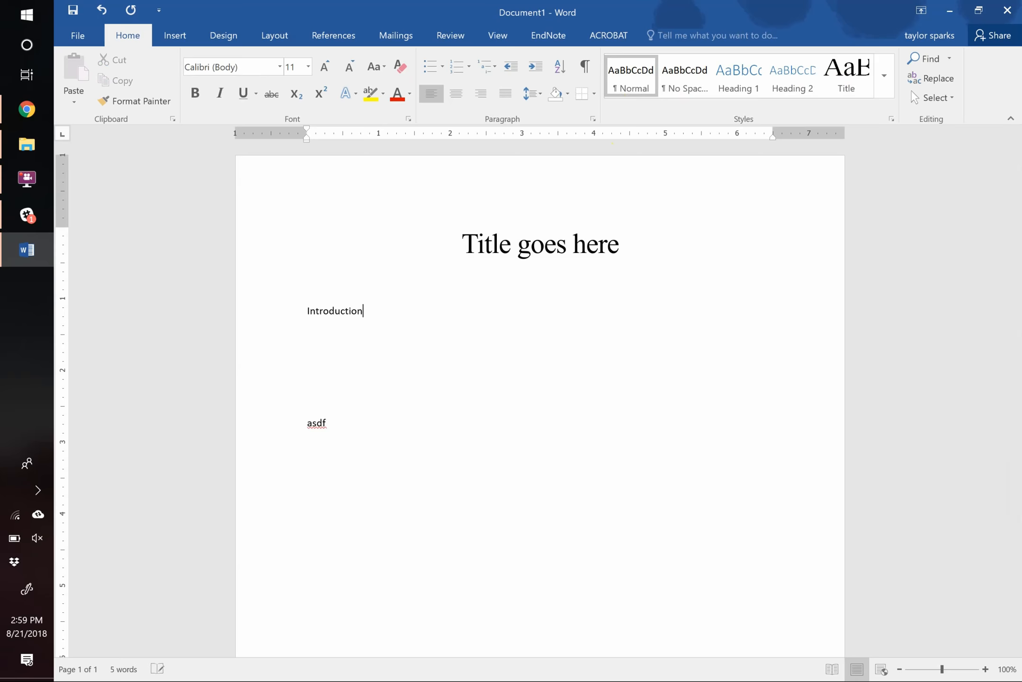
# Add three placeholder lines reading "Asdf" below Introduction.
pyautogui.press('Return')
pyautogui.write('asdf')
pyautogui.press('Return')
pyautogui.write('asdf')
pyautogui.press('Return')
pyautogui.write('asdf')
pyautogui.press('Return')
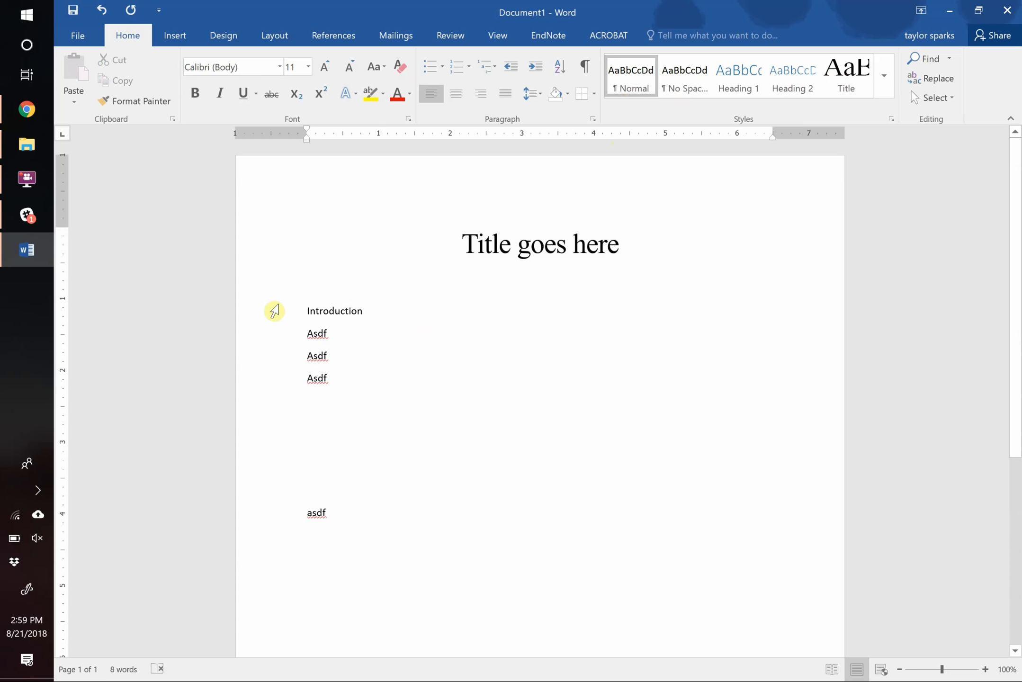
# Apply the Heading 1 style to Introduction and set its font to Times New Roman.
pyautogui.doubleClick(330, 311)
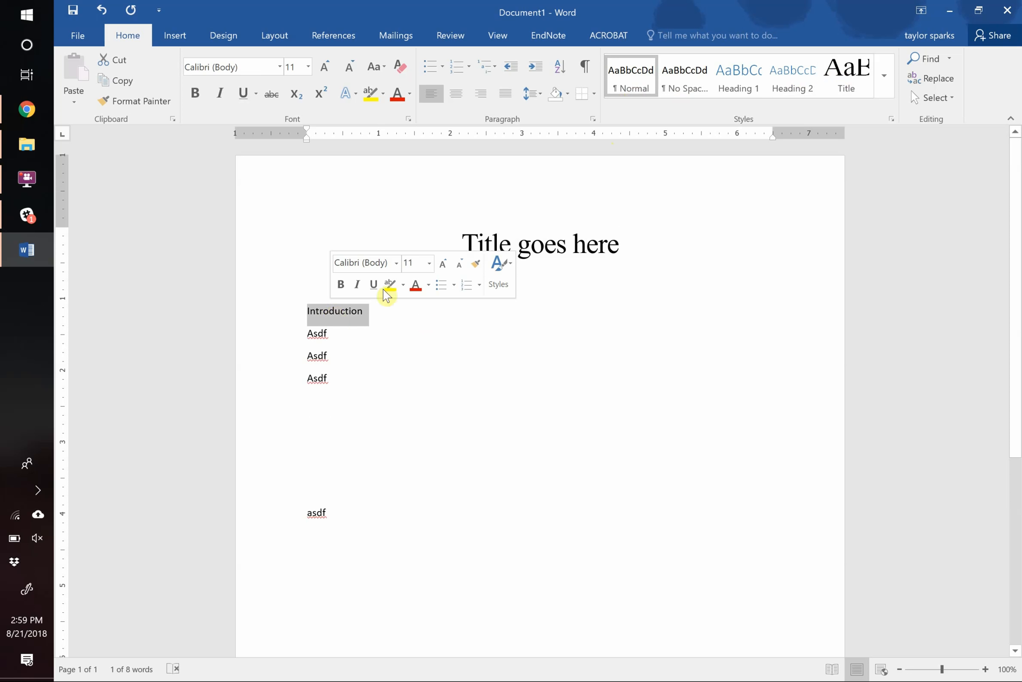
pyautogui.click(755, 76)
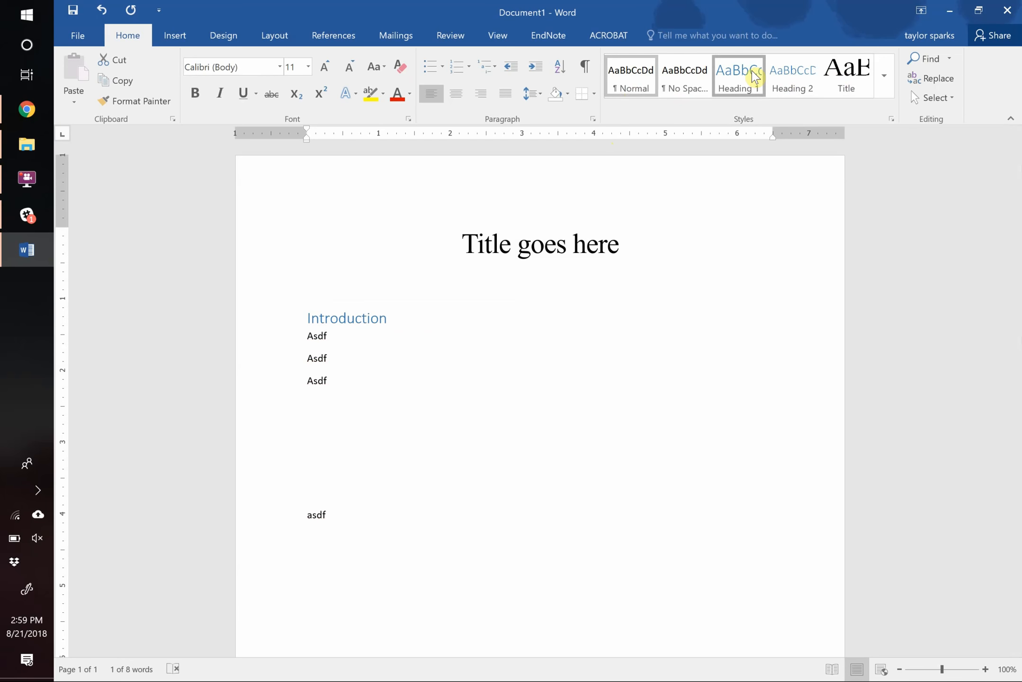
pyautogui.click(200, 67)
pyautogui.write('Times New Roman')
pyautogui.press('Tab')
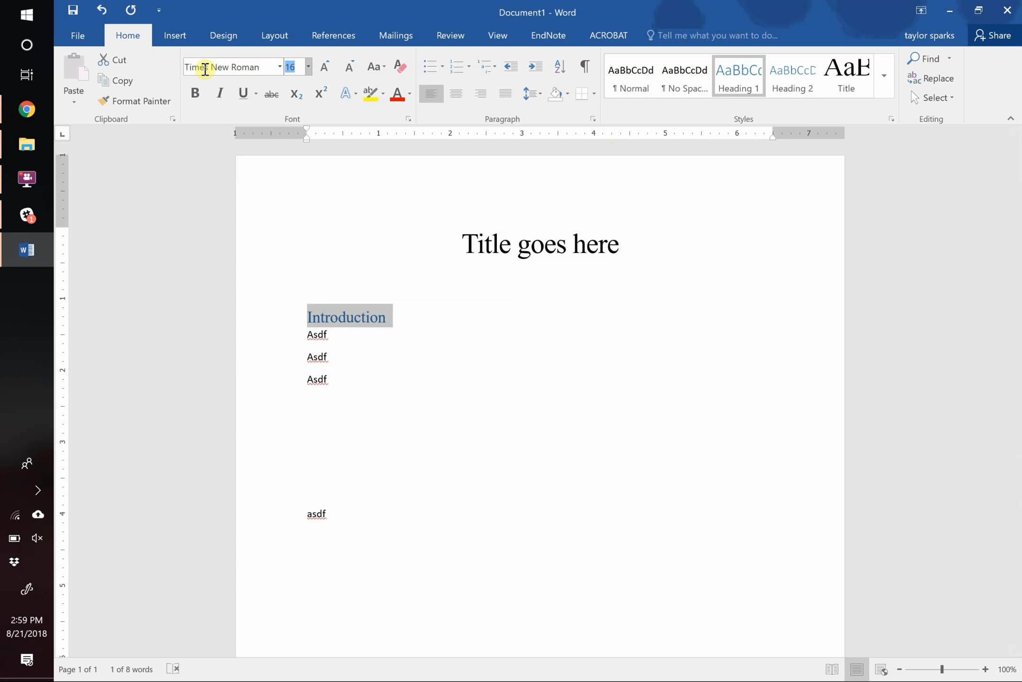
# Format Introduction in automatic black, bold, italic and underlined, and update the Heading 1 style to match it.
pyautogui.click(410, 95)
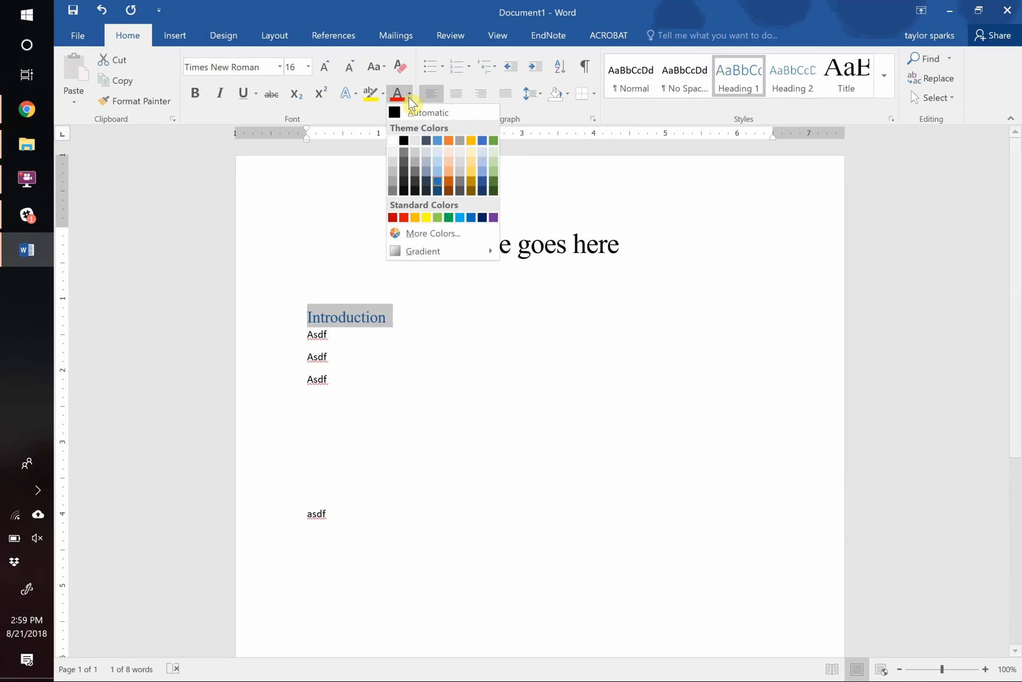
pyautogui.click(400, 110)
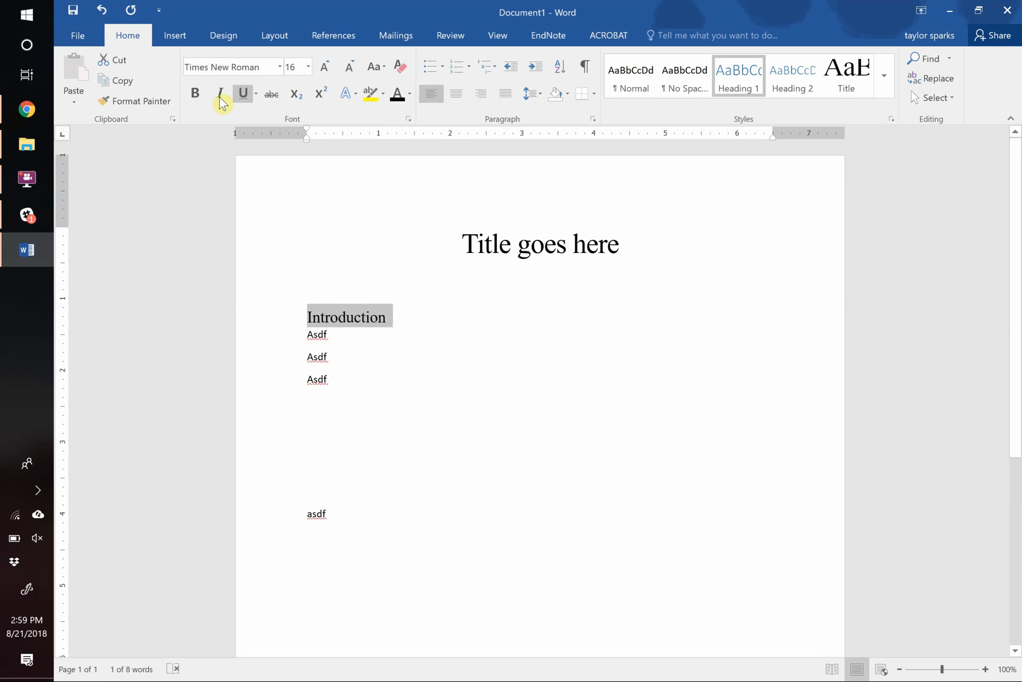
pyautogui.click(195, 94)
pyautogui.click(221, 93)
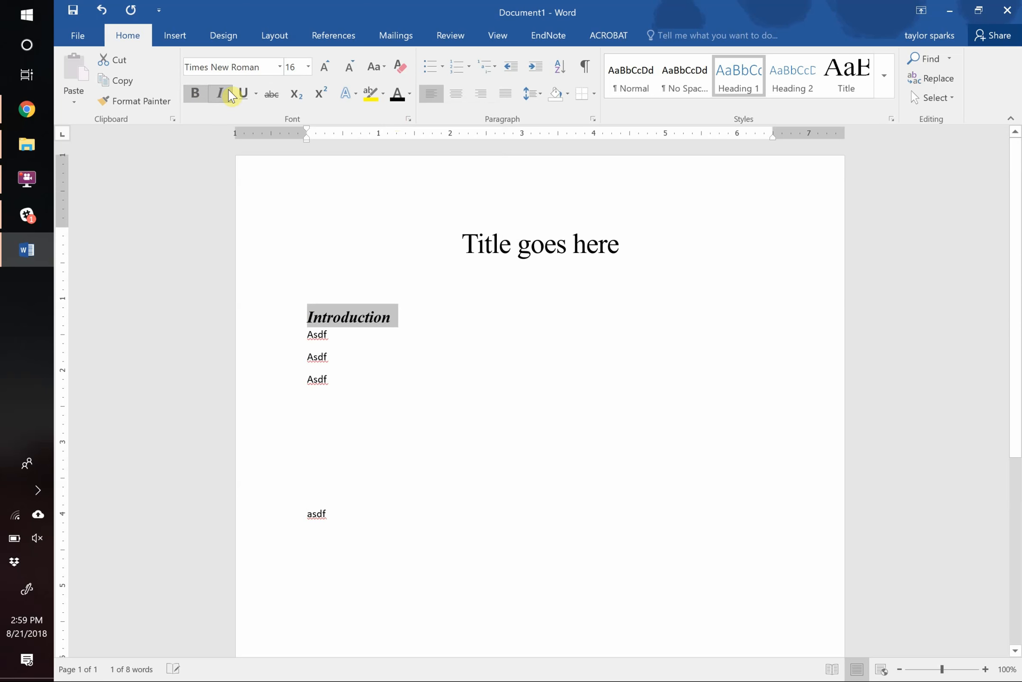
pyautogui.click(242, 94)
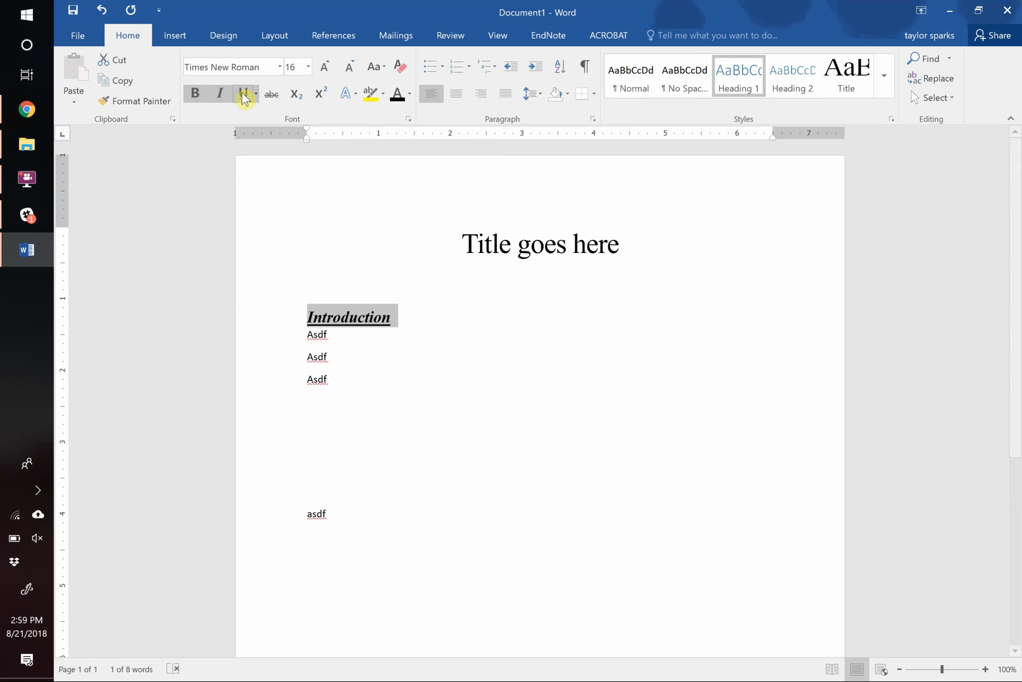
pyautogui.rightClick(735, 76)
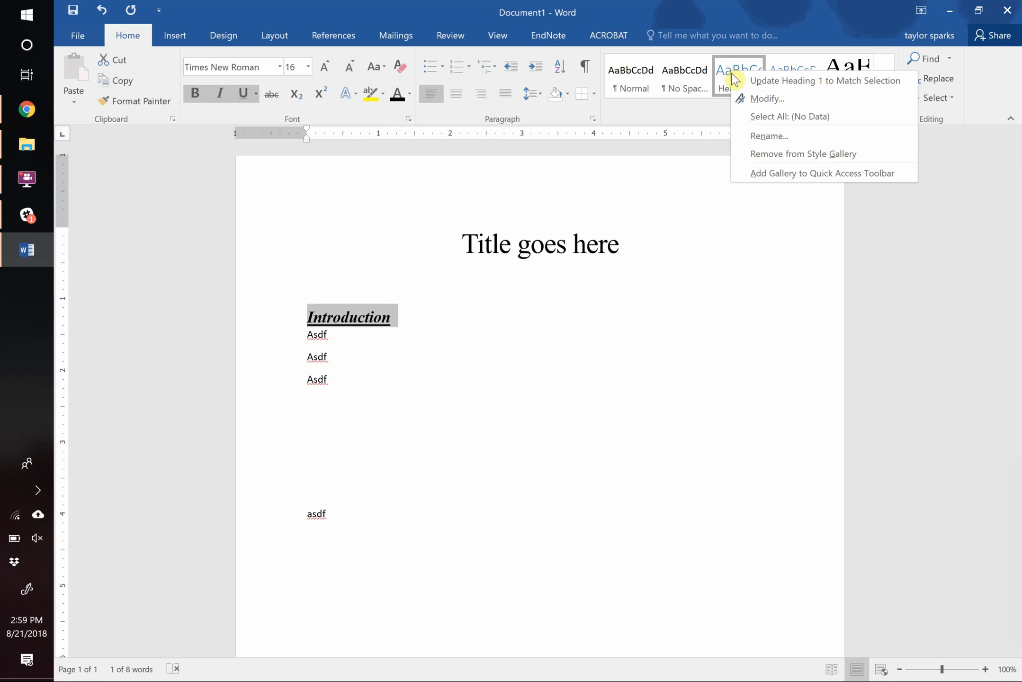
pyautogui.click(738, 81)
# Write "Experimental Methods" below the Introduction placeholder lines and apply the Heading 1 style to it.
pyautogui.click(351, 424)
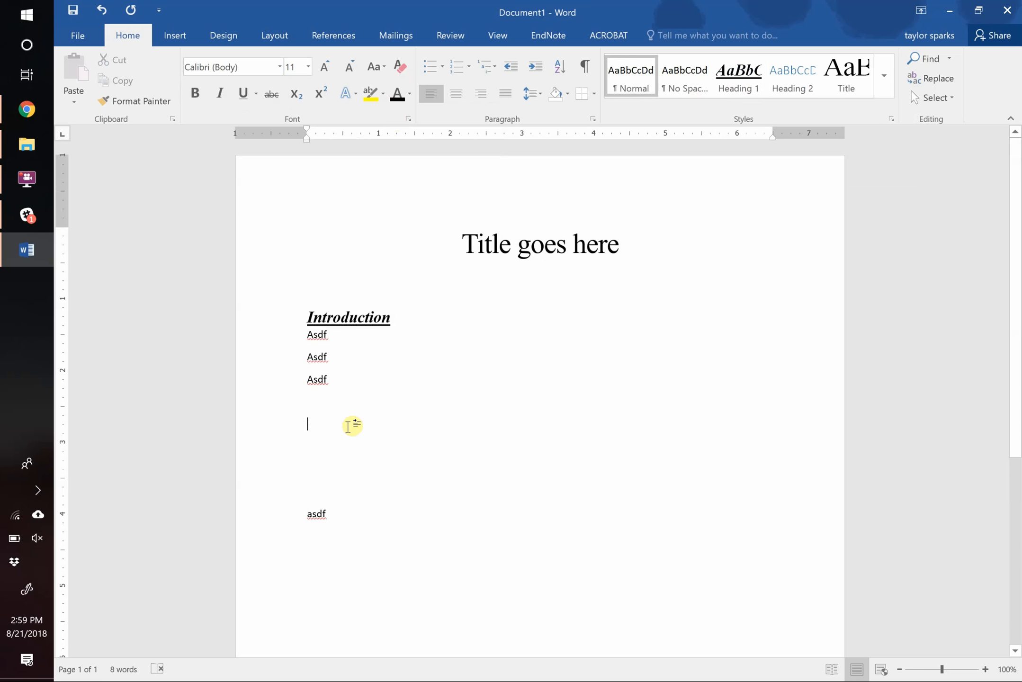
pyautogui.write('Methods')
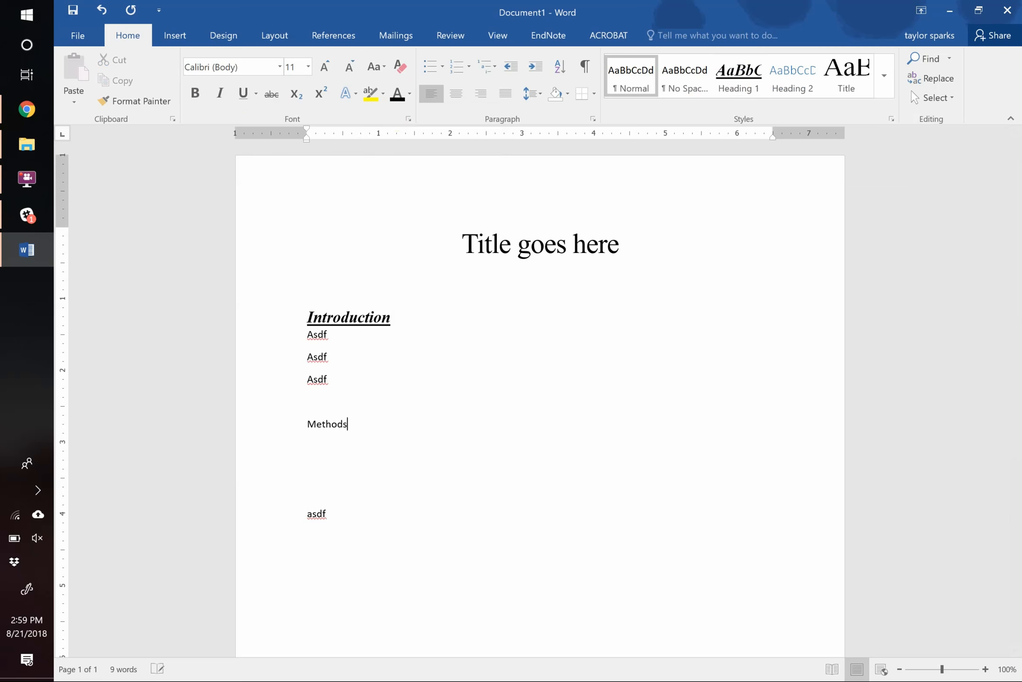
pyautogui.click(308, 424)
pyautogui.write('Experieme')
pyautogui.press('BackSpace')
pyautogui.press('BackSpace')
pyautogui.press('BackSpace')
pyautogui.press('BackSpace')
pyautogui.write('imental')
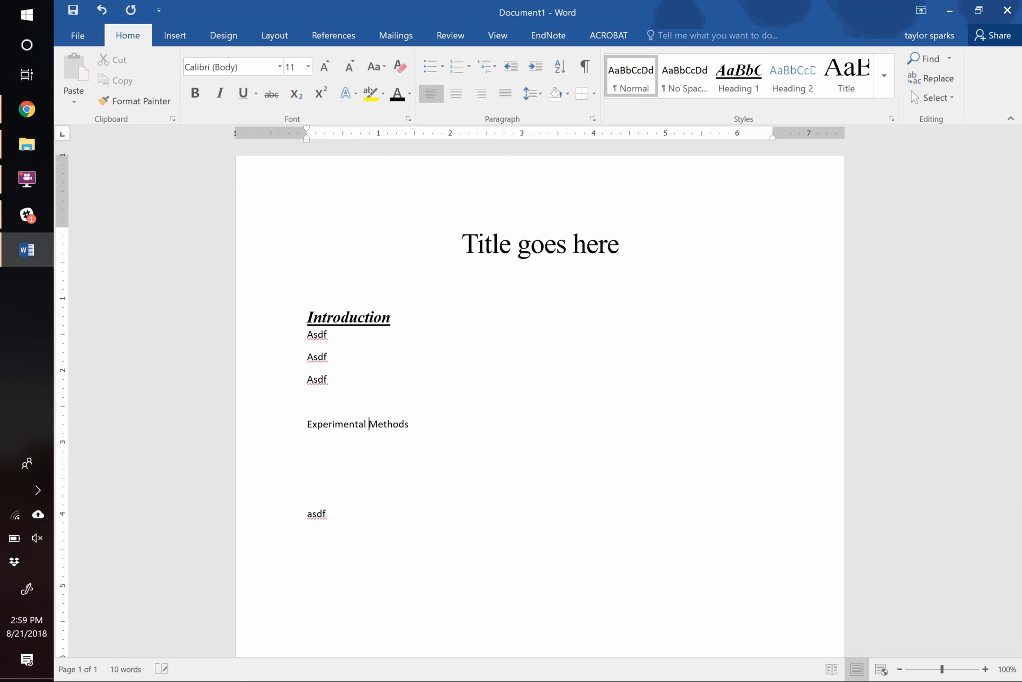
pyautogui.click(747, 82)
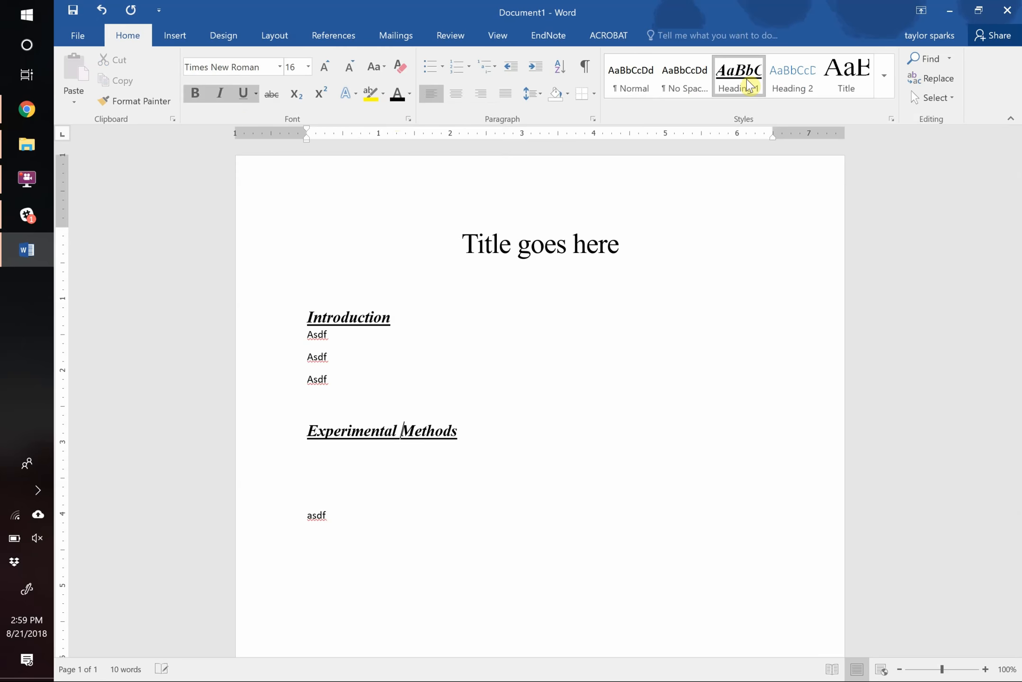
# Write "We talk about a figure 1 here." under Experimental Methods and add three blank lines after it.
pyautogui.click(394, 477)
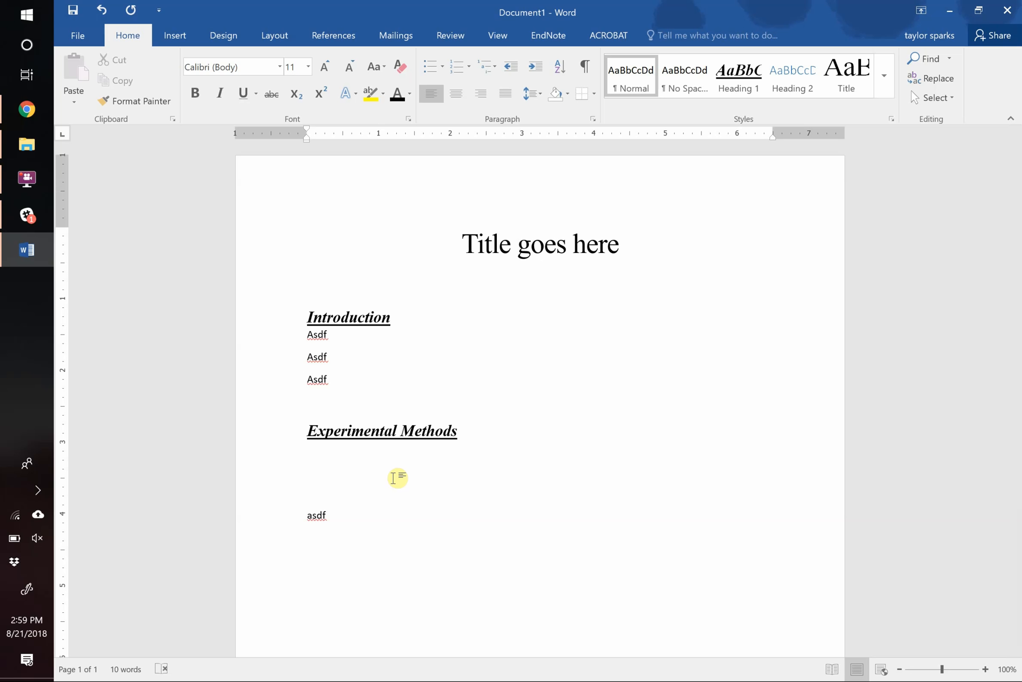
pyautogui.write('We talk about a figure here.')
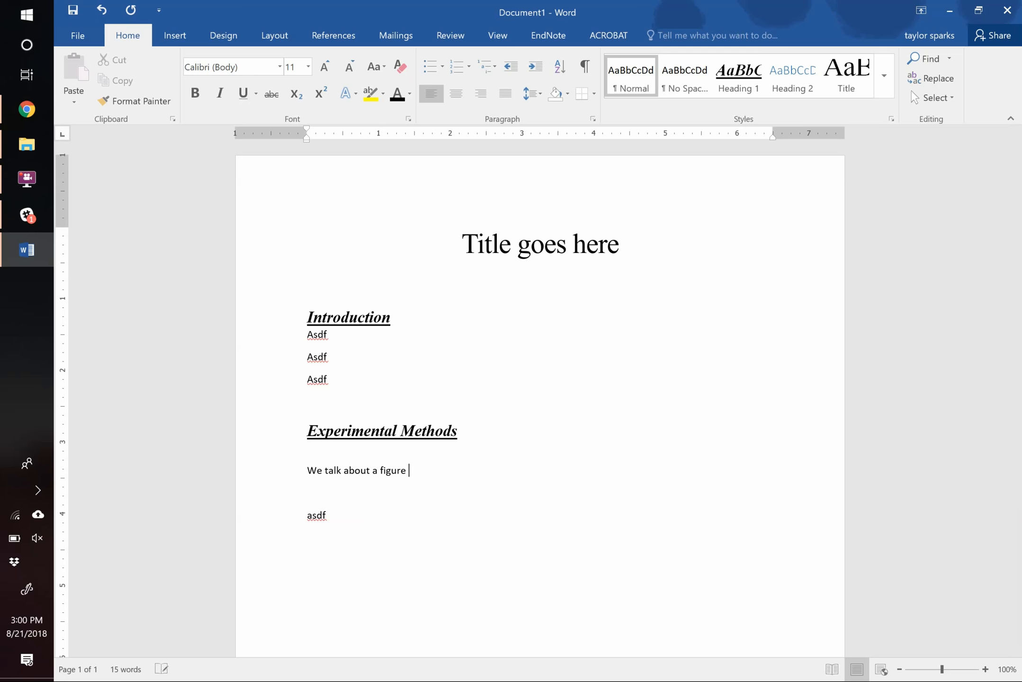
pyautogui.press('BackSpace')
pyautogui.press('BackSpace')
pyautogui.press('Left')
pyautogui.write('1')
pyautogui.press('Down')
pyautogui.press('Return')
pyautogui.press('Return')
pyautogui.press('Return')
# Copy the "I came. I saw. I complained." cat meme from Chrome and paste it below the figure 1 sentence in Word.
pyautogui.hotkey('alt', 'Tab')
pyautogui.hotkey('alt', 'Tab')
pyautogui.rightClick(194, 287)
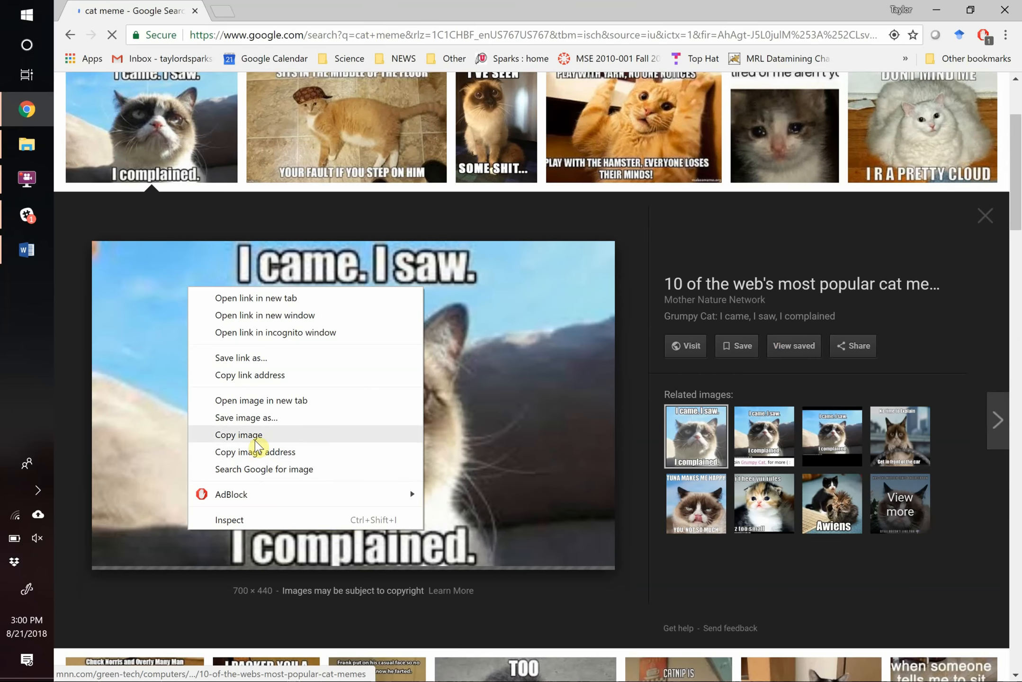
pyautogui.click(256, 436)
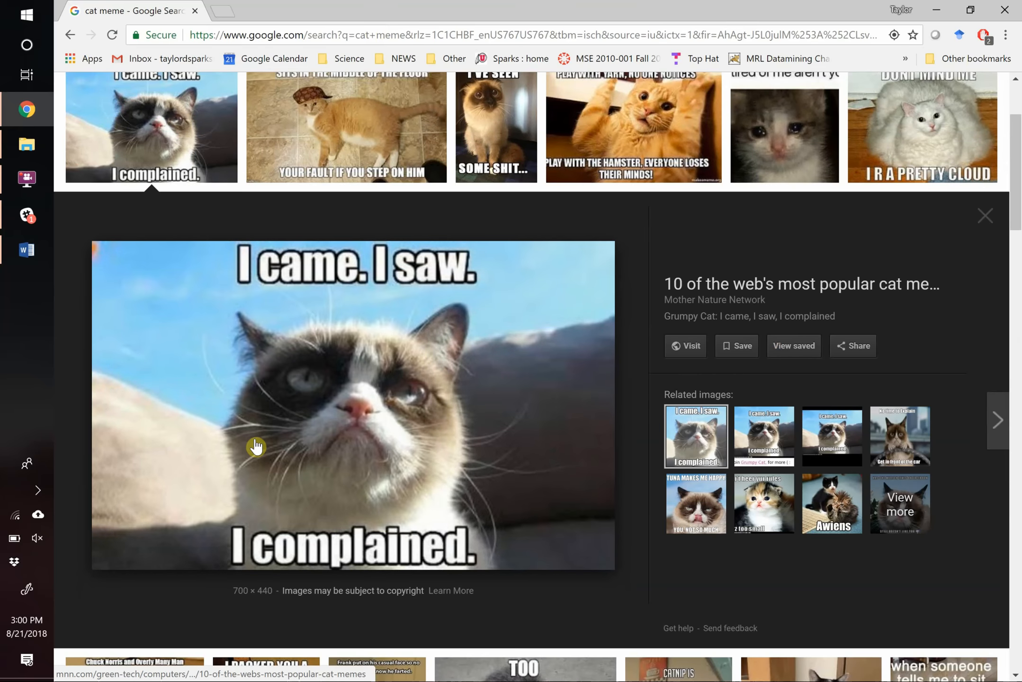
pyautogui.hotkey('alt', 'Tab')
pyautogui.click(333, 497)
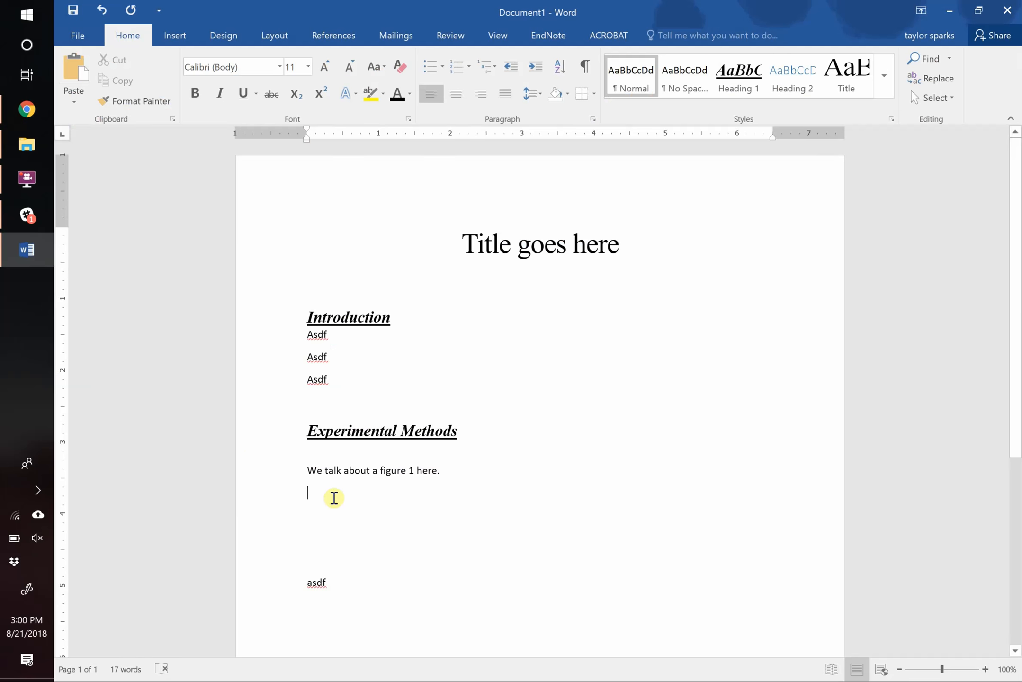
pyautogui.hotkey('ctrl', 'v')
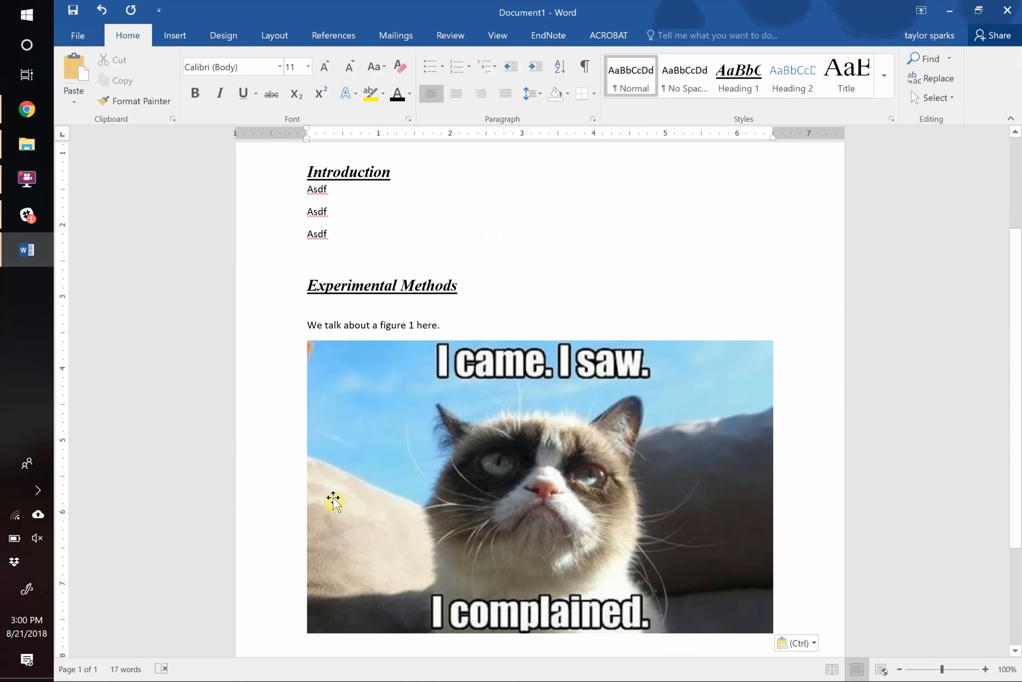
# Write the caption "Figure 1. This cat is grumpy." below the pasted picture.
pyautogui.scroll(-3, 333, 497)
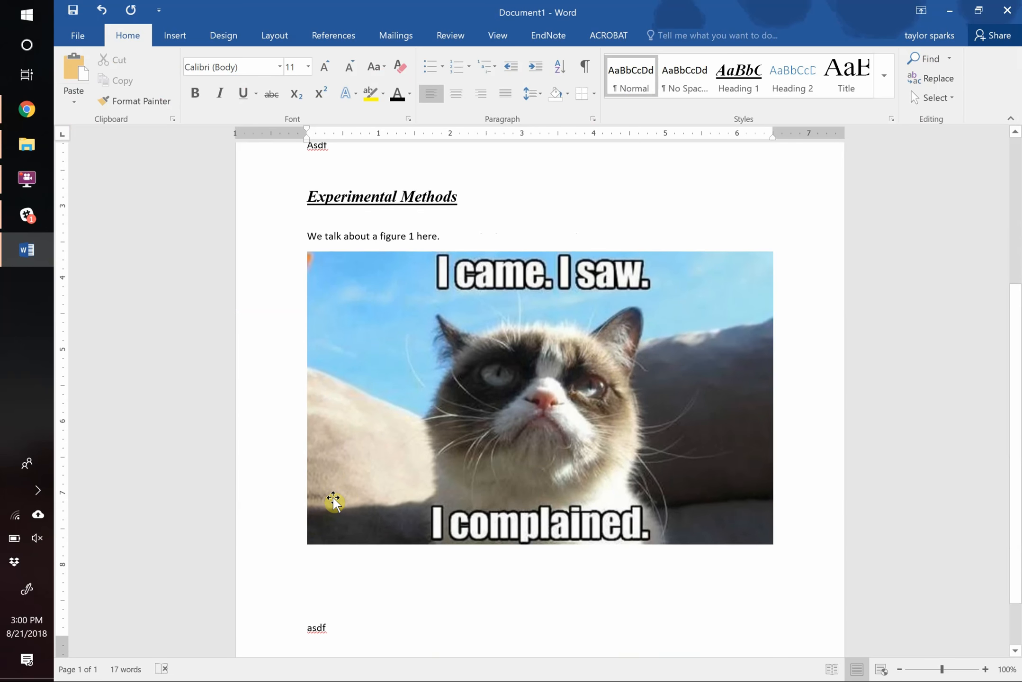
pyautogui.click(347, 561)
pyautogui.write('Figure 1. ')
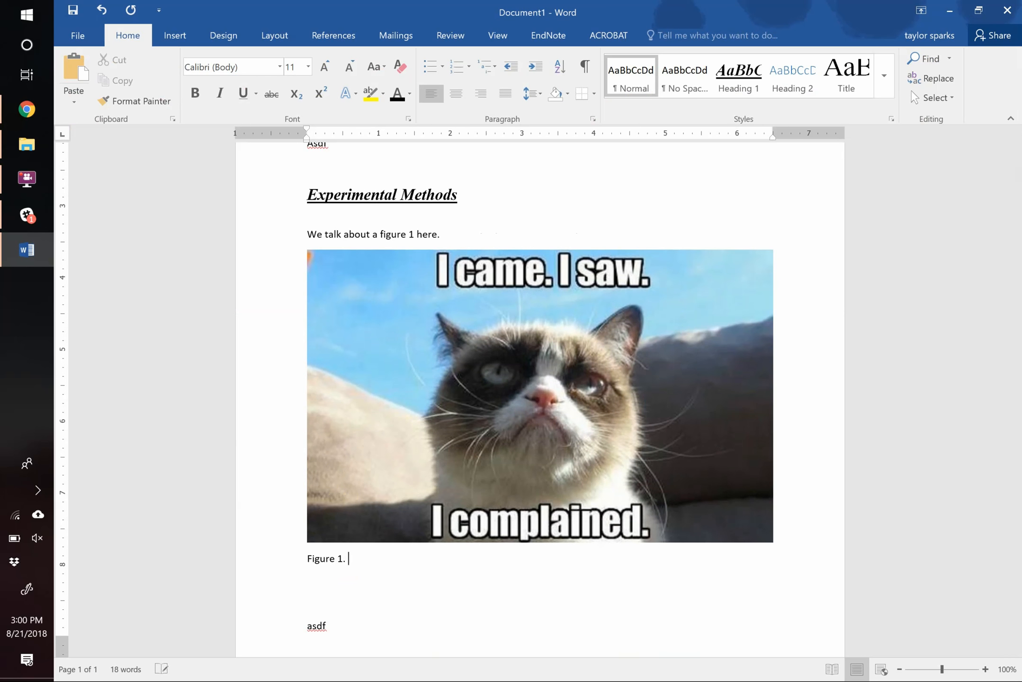
pyautogui.write('This cat is grumpy.')
# Insert a page break below the Figure 1 caption and write "Now we talk about this Figure 2." on the new page.
pyautogui.click(361, 592)
pyautogui.hotkey('ctrl', 'Return')
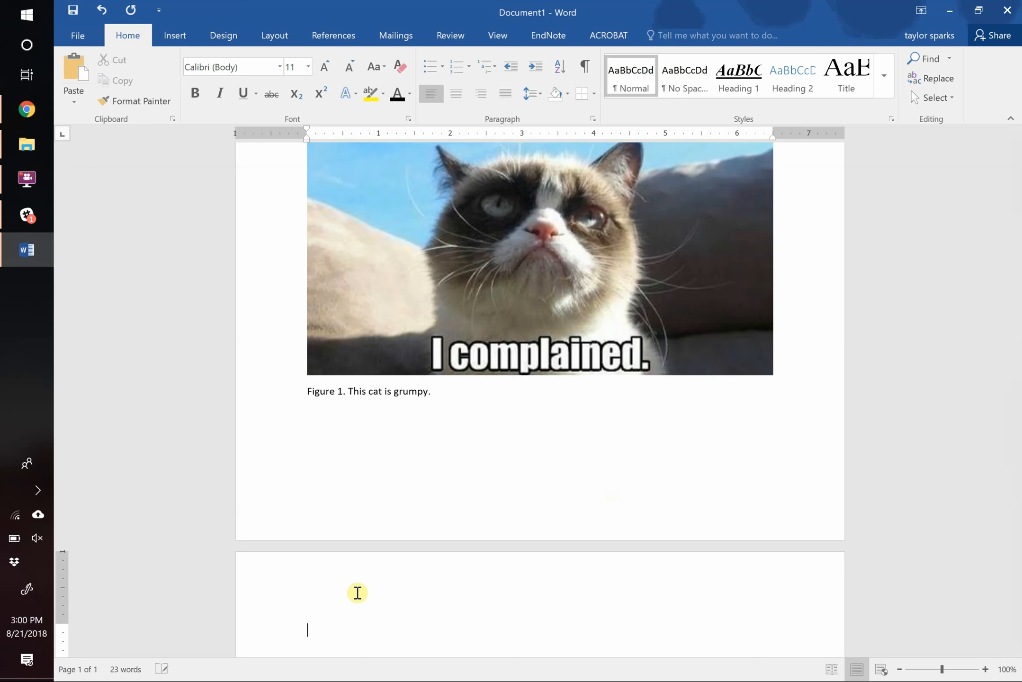
pyautogui.write('Now we talk about this ')
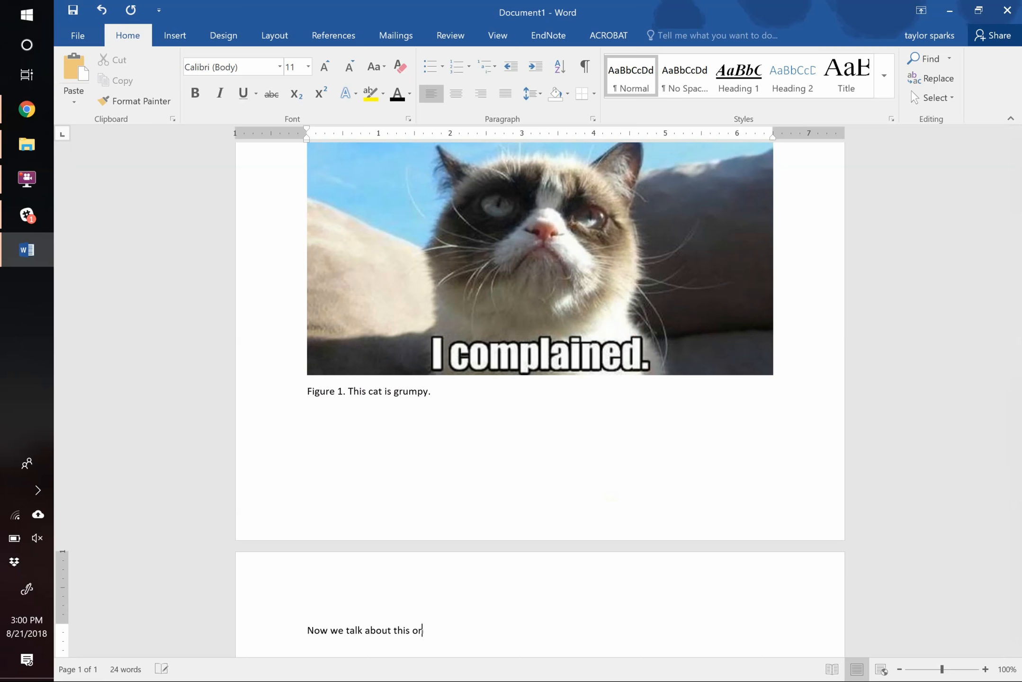
pyautogui.write('Figure 2.')
pyautogui.press('Return')
# Copy the orange cat "Play with yarn" meme from Chrome and paste it below the Figure 2 sentence in Word.
pyautogui.hotkey('alt', 'Tab')
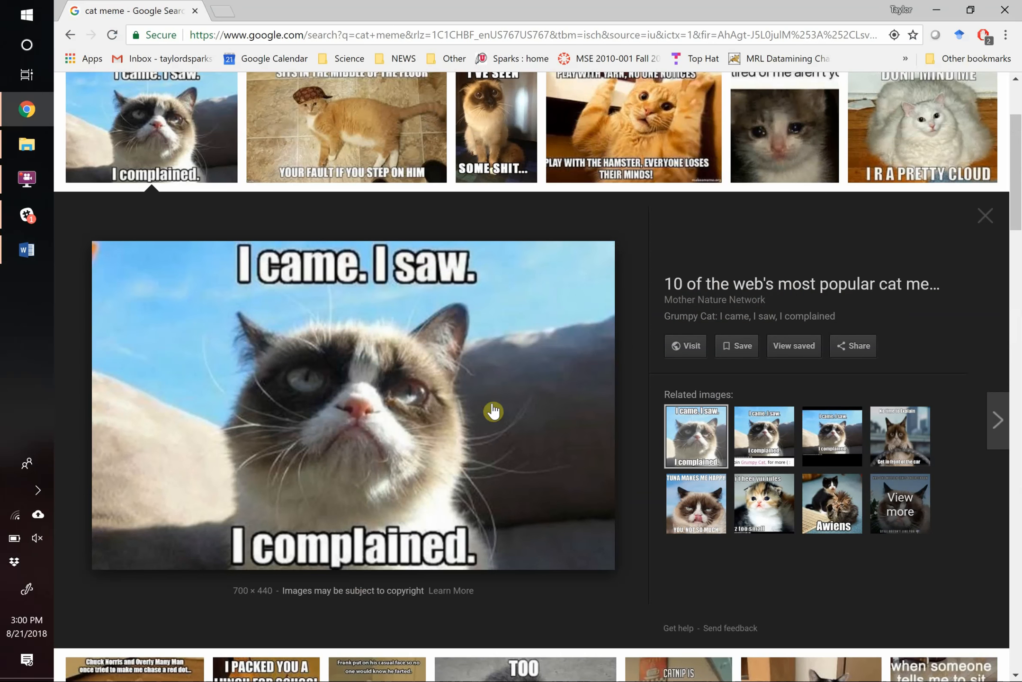
pyautogui.click(660, 106)
pyautogui.rightClick(418, 368)
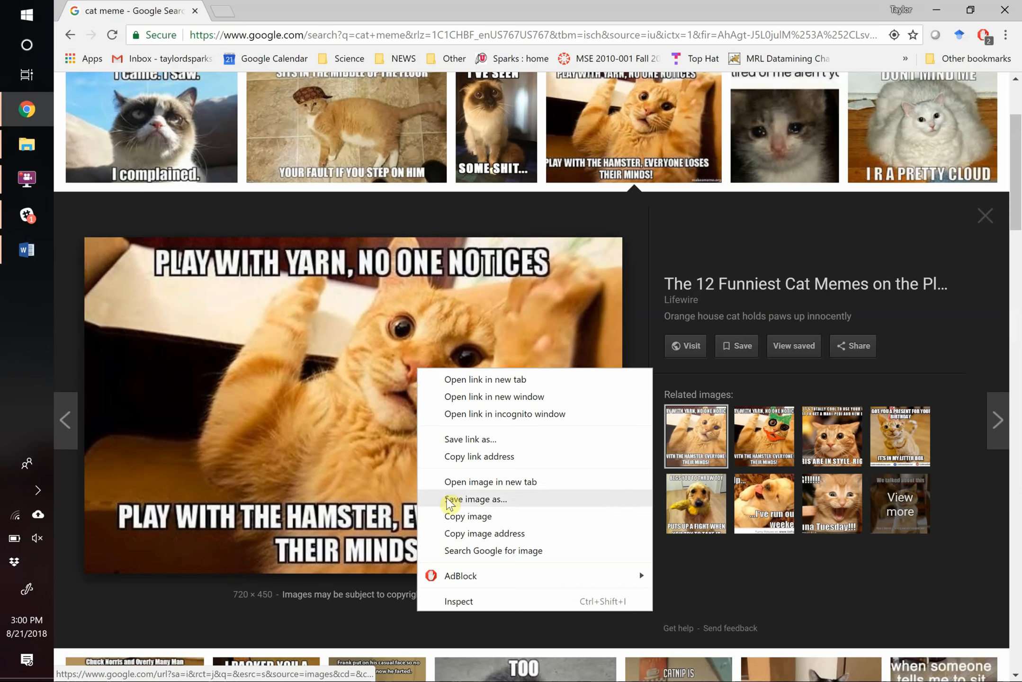
pyautogui.click(451, 516)
pyautogui.hotkey('alt', 'Tab')
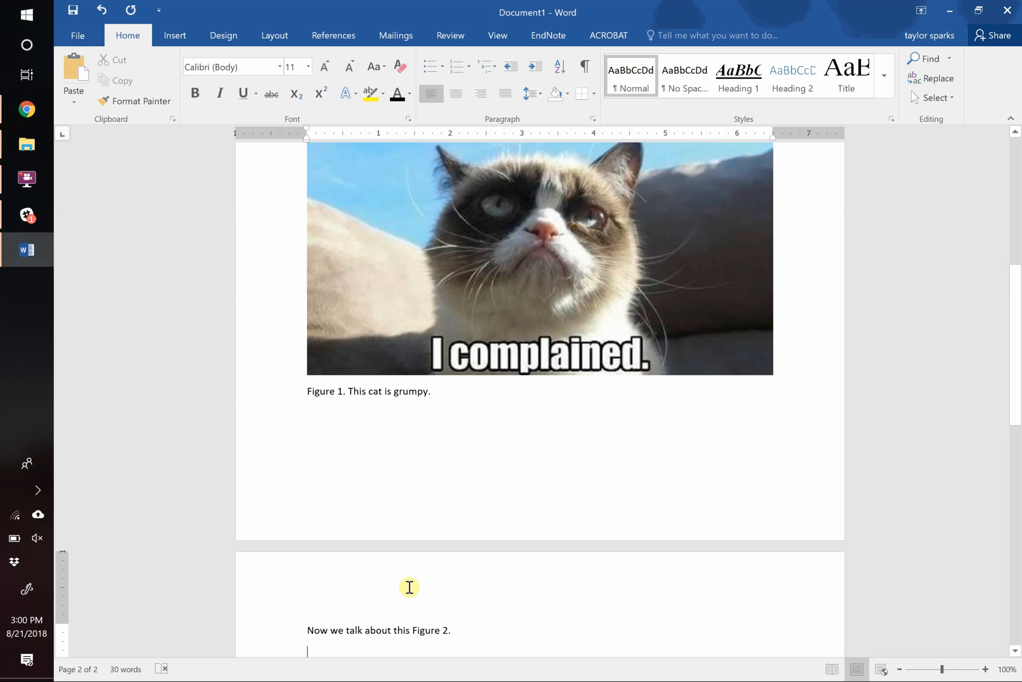
pyautogui.hotkey('ctrl', 'v')
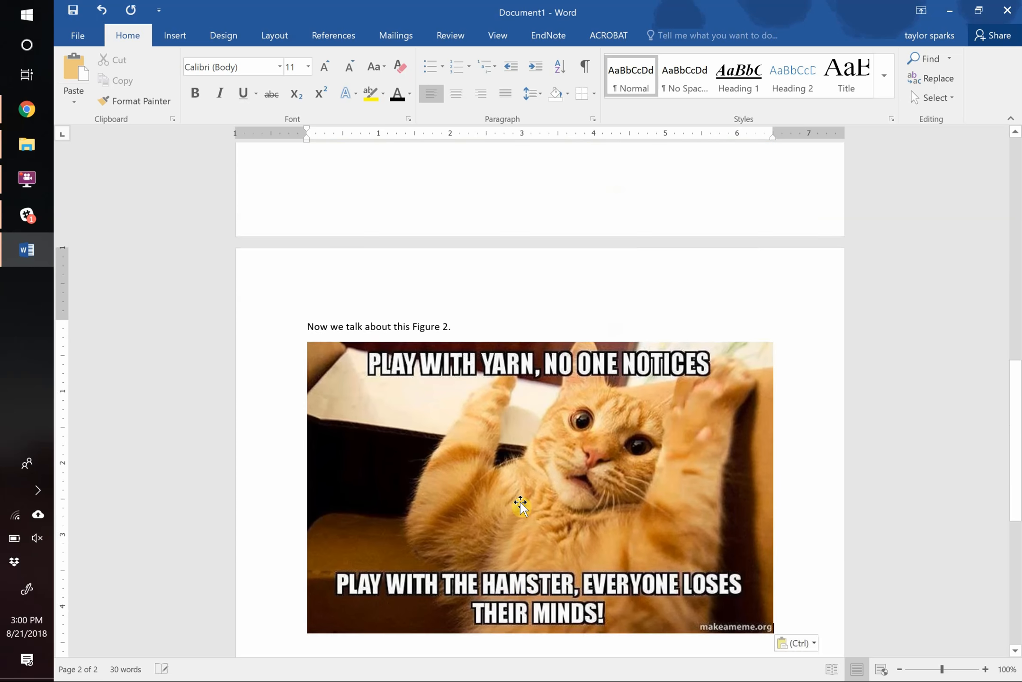
# Write the caption "Figure 2. This cat is sad." below the orange cat picture.
pyautogui.scroll(-1, 520, 506)
pyautogui.write('Figure 2. This cat is sad.')
# Cut the grumpy cat picture together with its Figure 1 caption and the page break after it.
pyautogui.scroll(4, 398, 372)
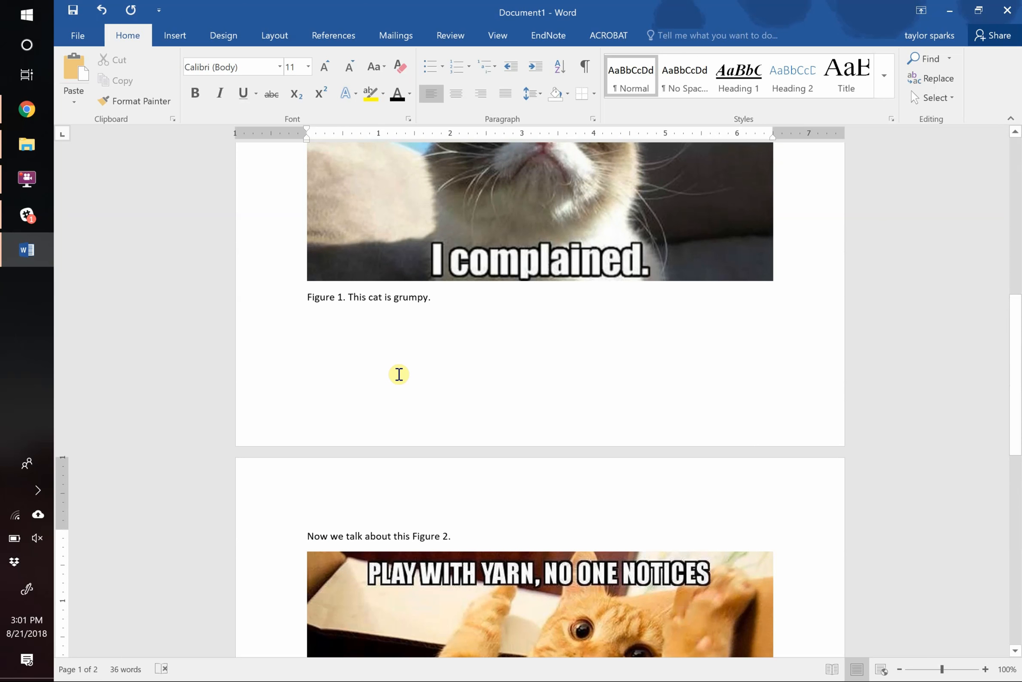
pyautogui.click(455, 301)
pyautogui.scroll(3, 456, 303)
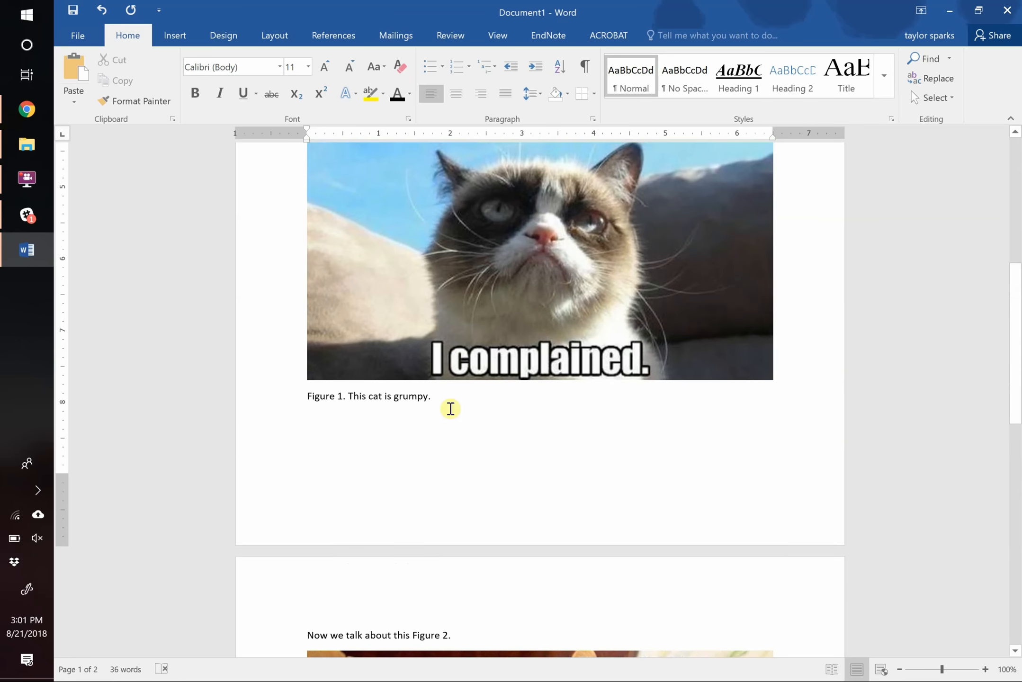
pyautogui.keyDown('shift'); pyautogui.click(334, 275); pyautogui.keyUp('shift')
pyautogui.press('Delete')
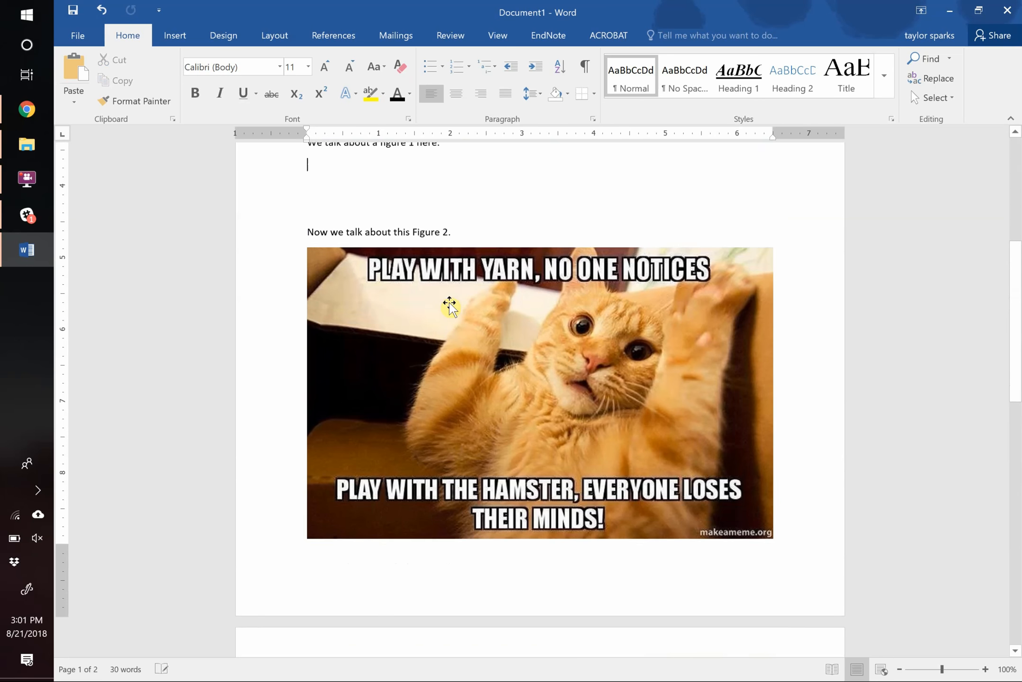
# Add blank lines after the Figure 2 caption and paste the cut grumpy cat picture and its caption there.
pyautogui.scroll(-4, 450, 307)
pyautogui.click(378, 525)
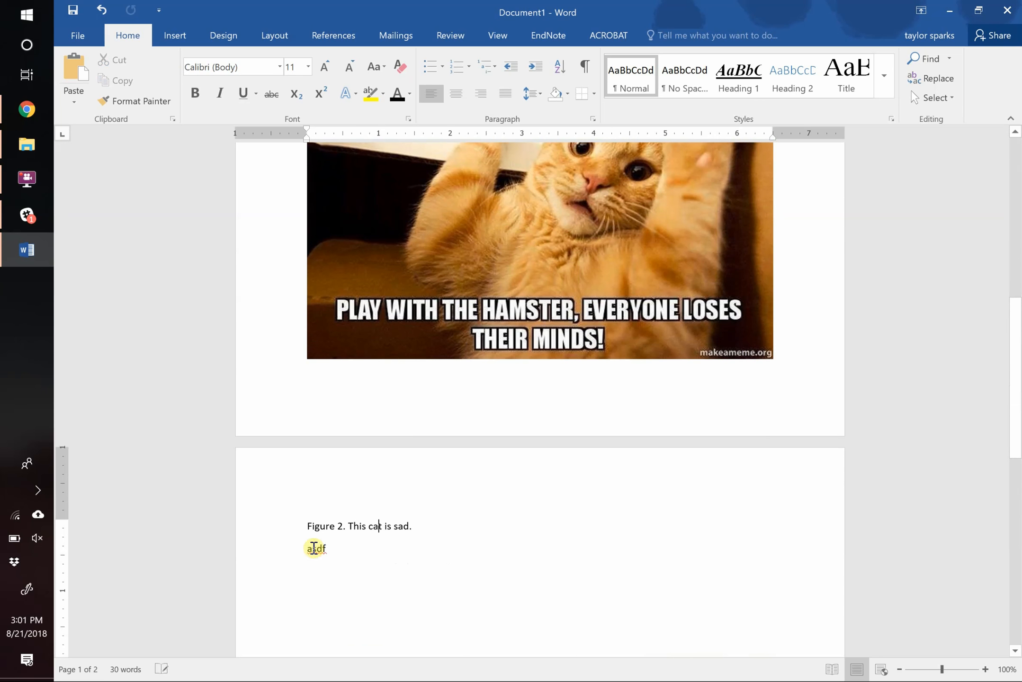
pyautogui.click(301, 547)
pyautogui.press('Return')
pyautogui.press('Return')
pyautogui.press('Return')
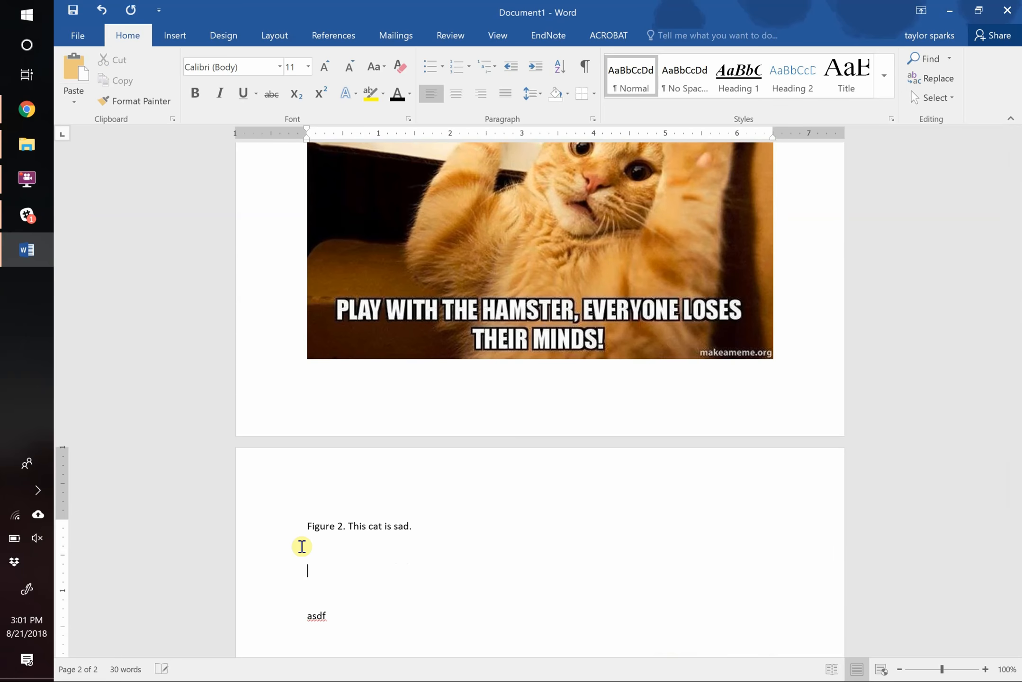
pyautogui.hotkey('ctrl', 'v')
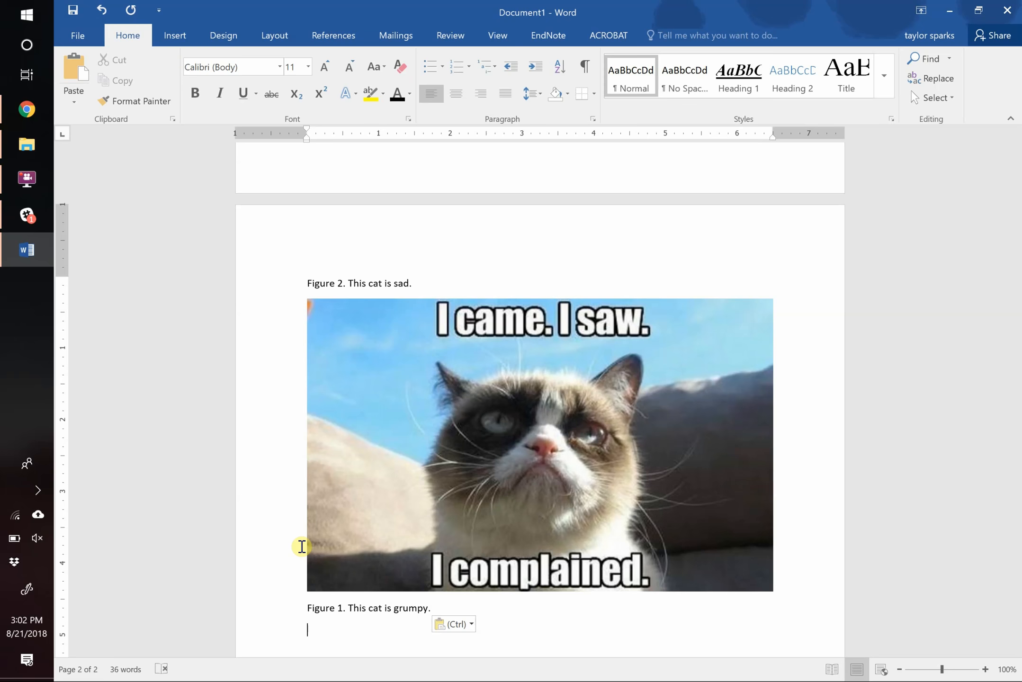
# Delete the manually typed "Figure 2. This cat is sad." caption and add blank space above the grumpy cat picture.
pyautogui.scroll(5, 518, 278)
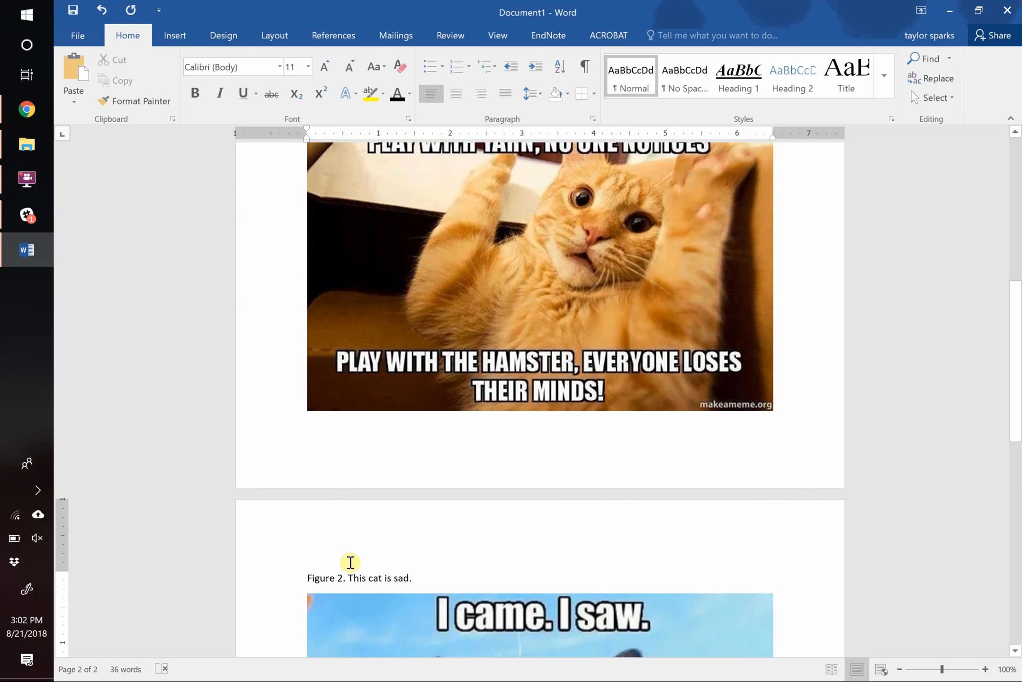
pyautogui.tripleClick(355, 578)
pyautogui.press('Delete')
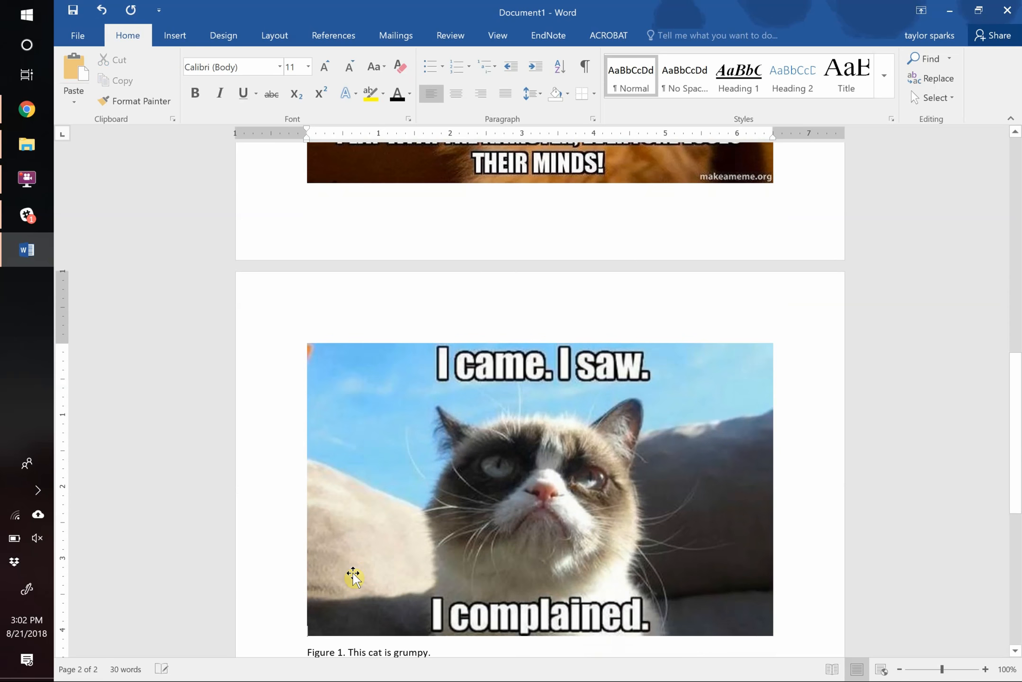
pyautogui.click(361, 328)
pyautogui.click(362, 328)
pyautogui.press('Return')
pyautogui.click(361, 328)
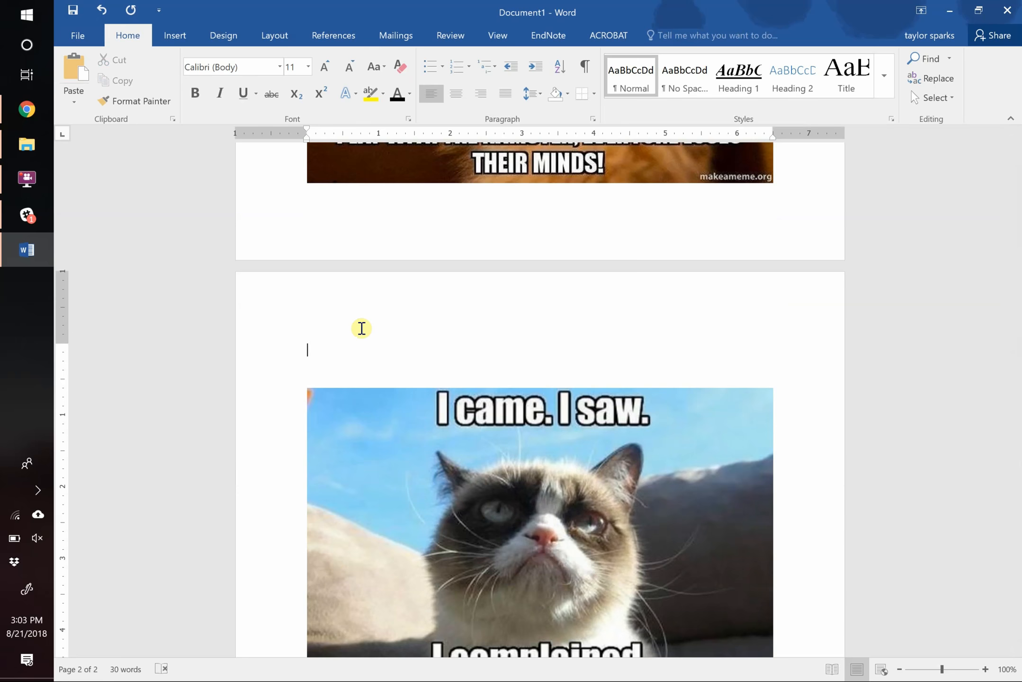
# Insert an automatic caption "Figure 1. This cat is sad" for the orange cat picture, with label Figure and position Below selected item.
pyautogui.scroll(8, 474, 303)
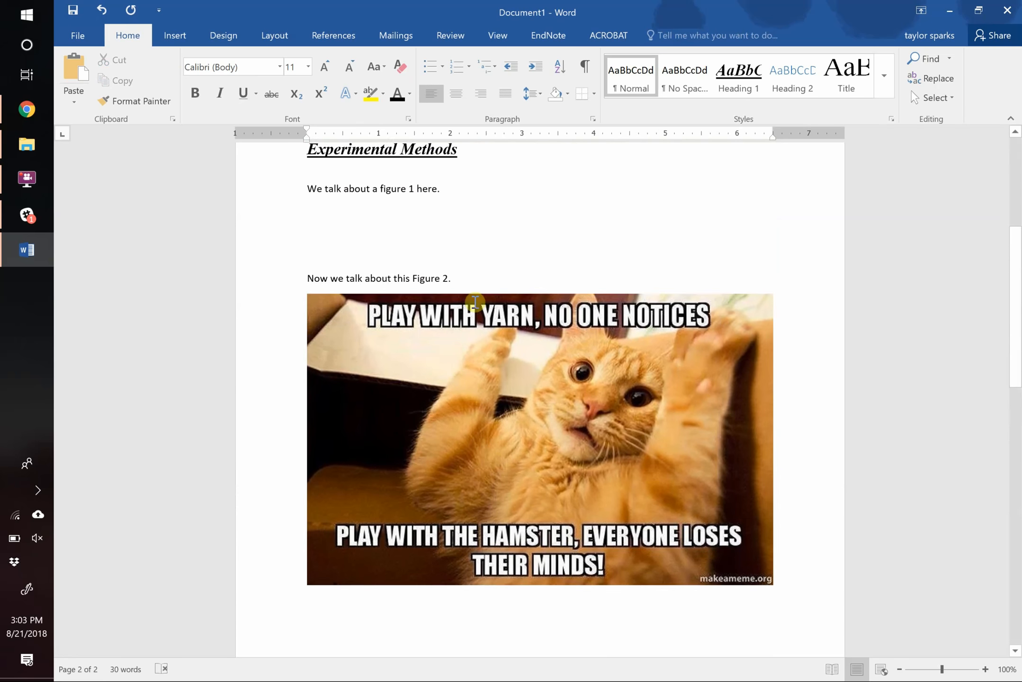
pyautogui.scroll(1, 475, 301)
pyautogui.click(478, 400)
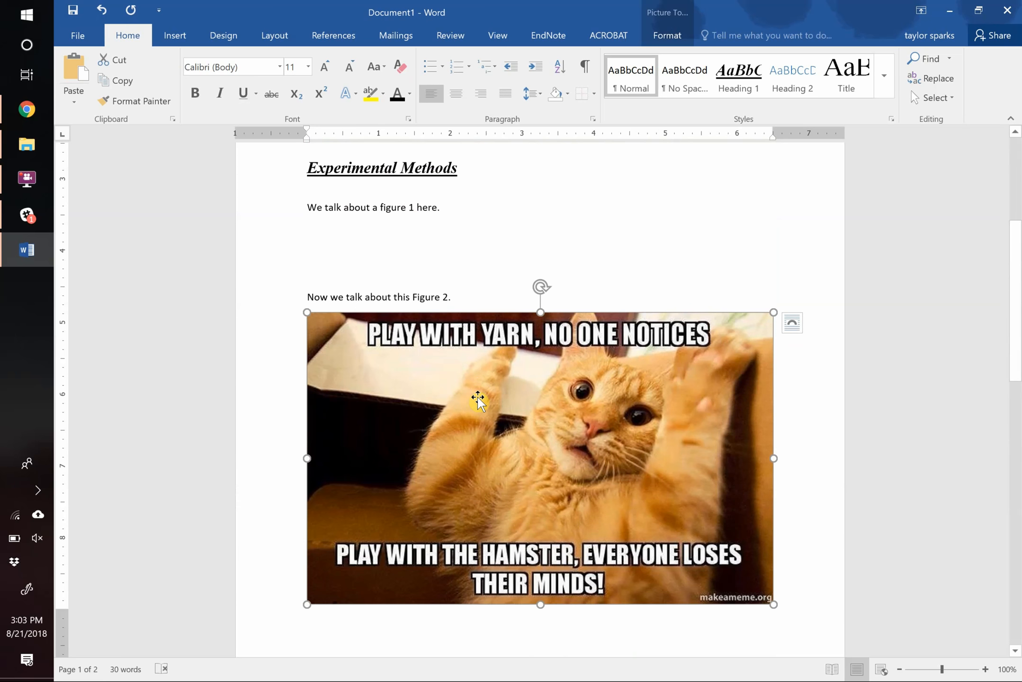
pyautogui.rightClick(478, 400)
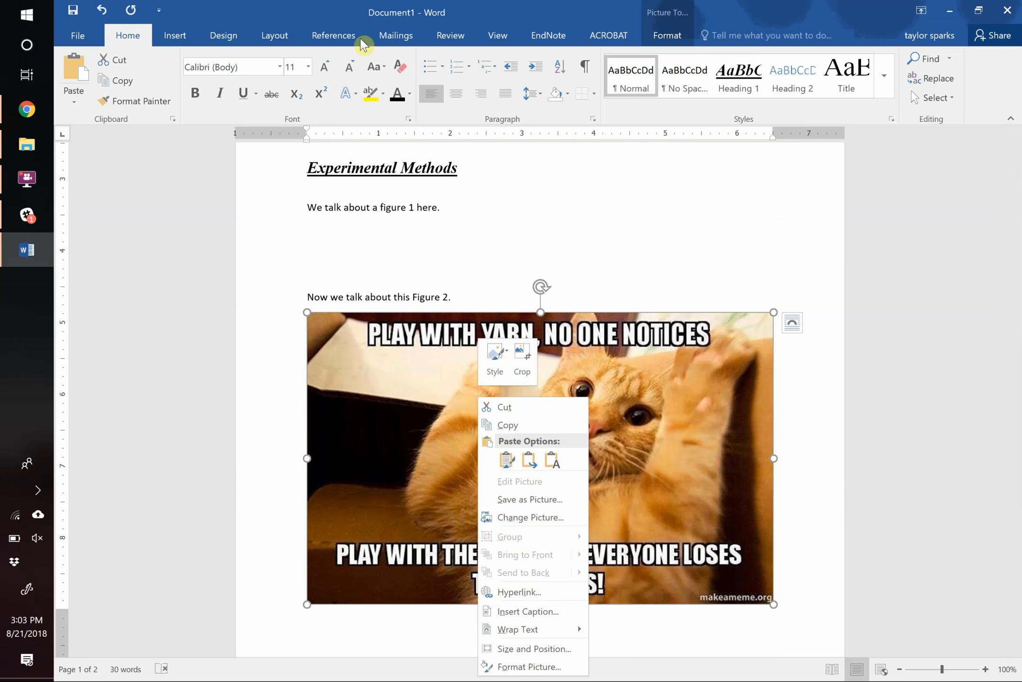
pyautogui.click(343, 39)
pyautogui.click(343, 41)
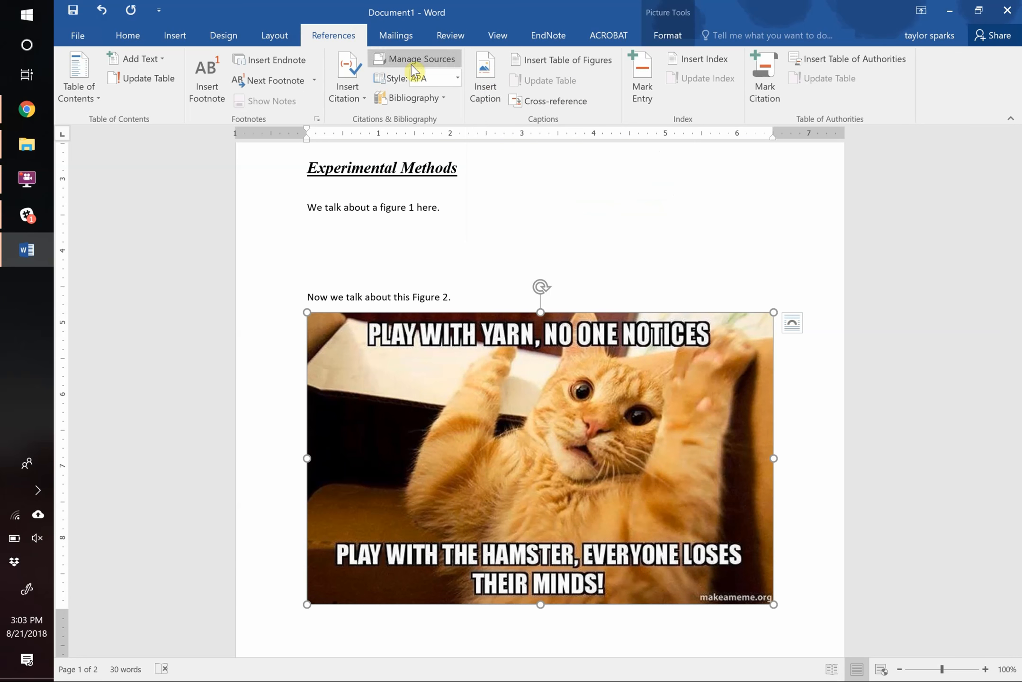
pyautogui.rightClick(438, 461)
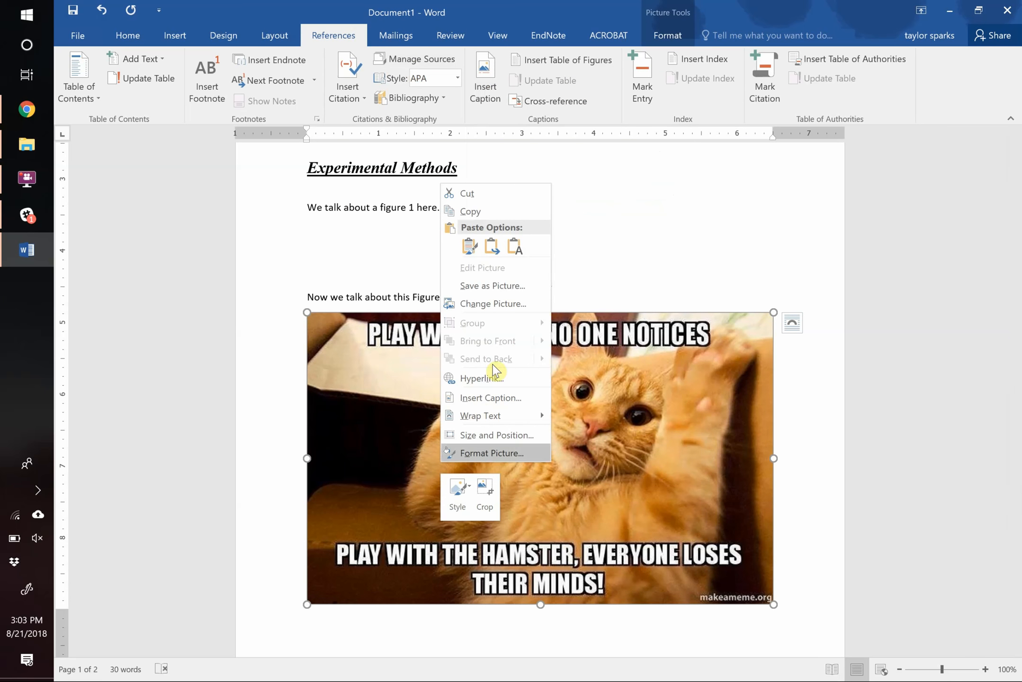
pyautogui.click(489, 398)
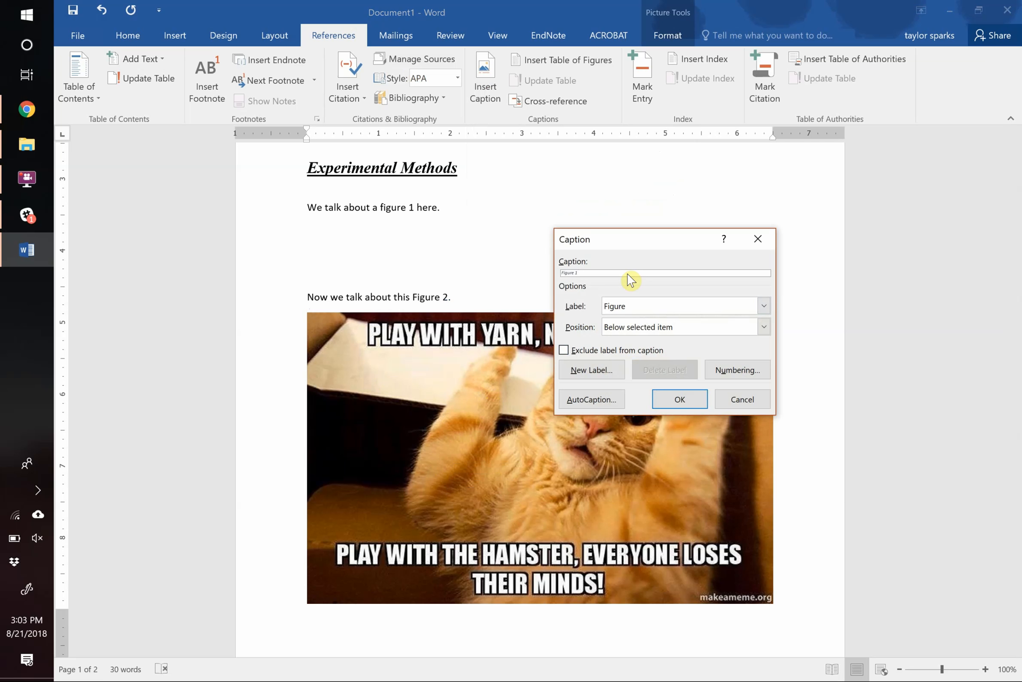
pyautogui.write('. This cat is sad')
pyautogui.click(677, 309)
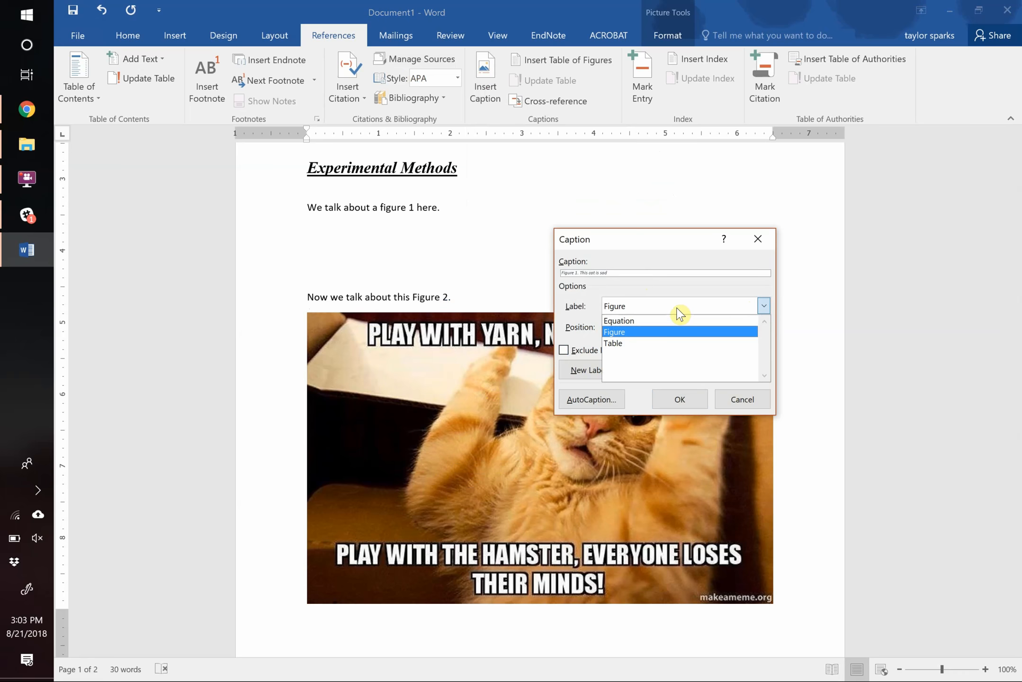
pyautogui.click(624, 332)
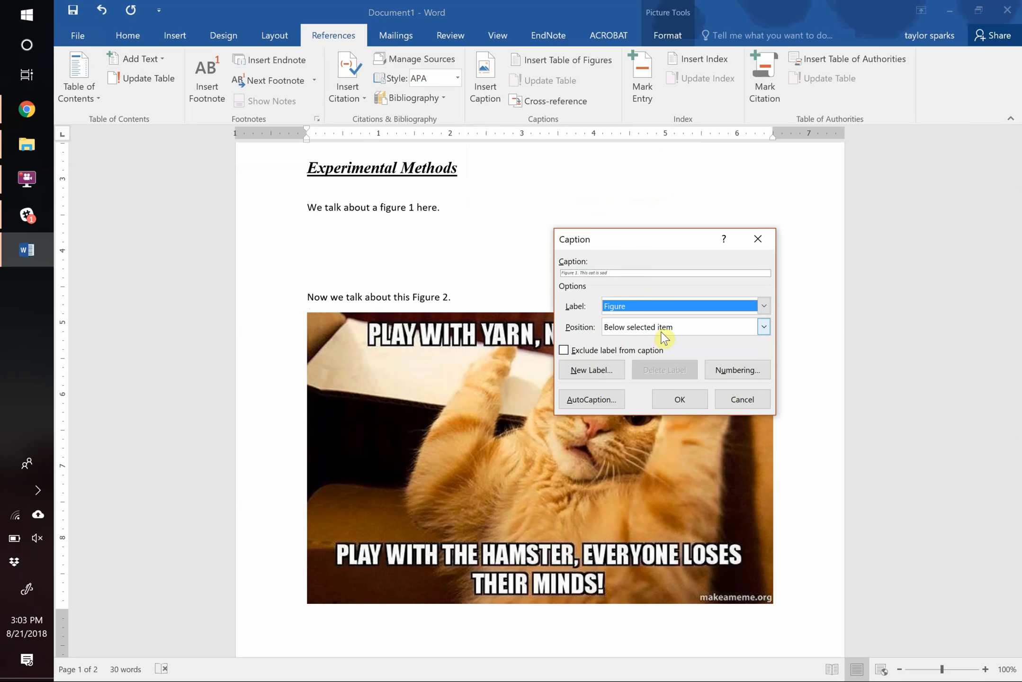
pyautogui.click(660, 334)
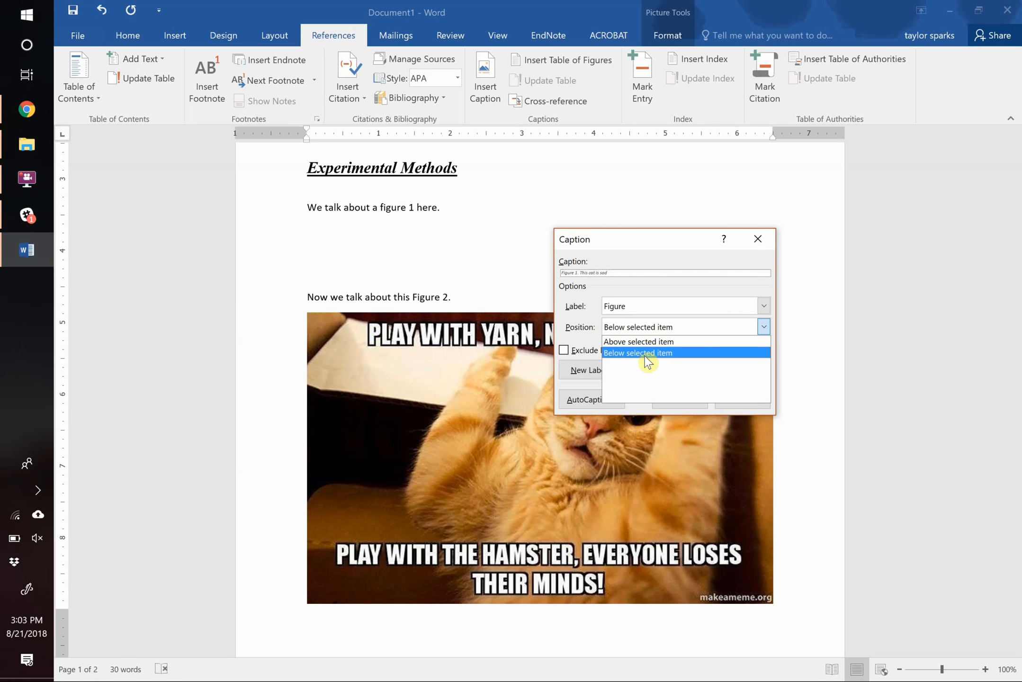
pyautogui.click(644, 355)
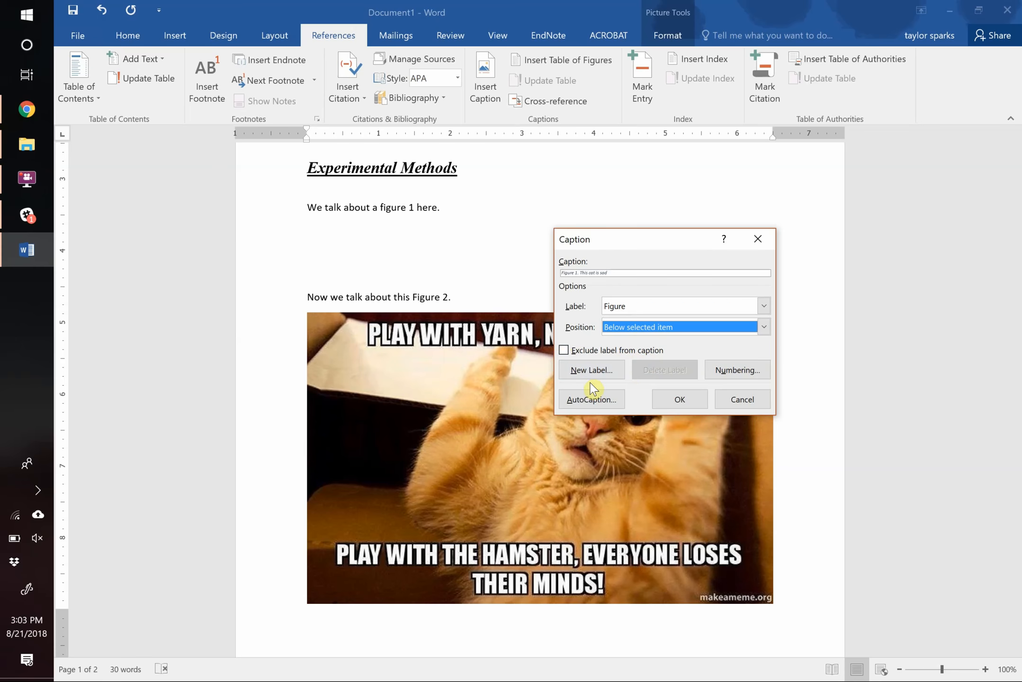
pyautogui.click(679, 401)
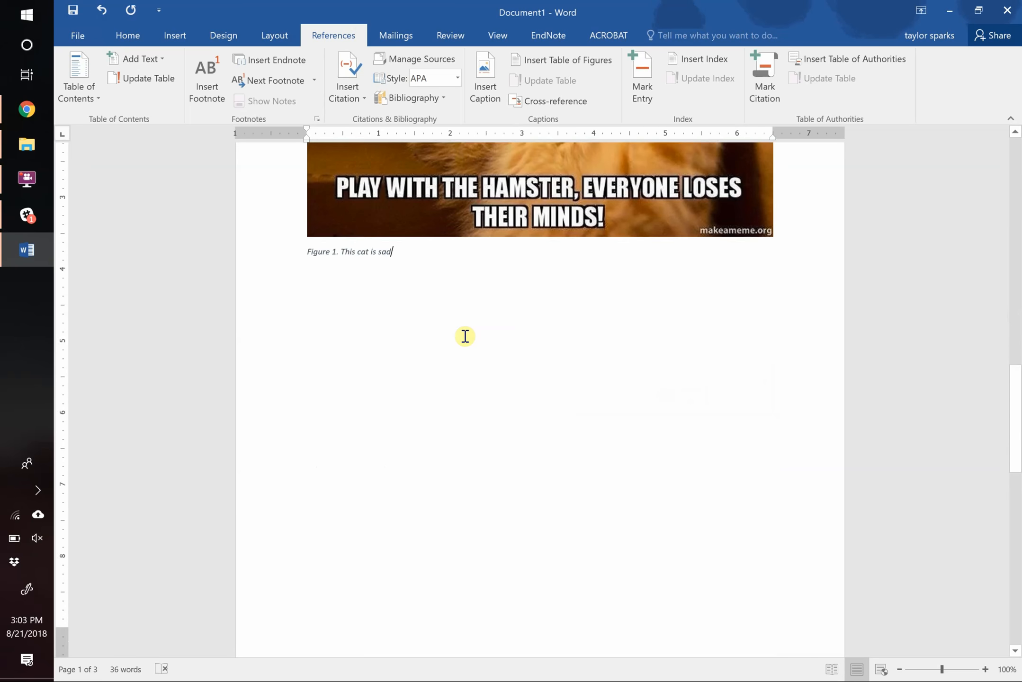
# Format the orange cat's whole caption in 12 pt with the Automatic font colour.
pyautogui.tripleClick(351, 313)
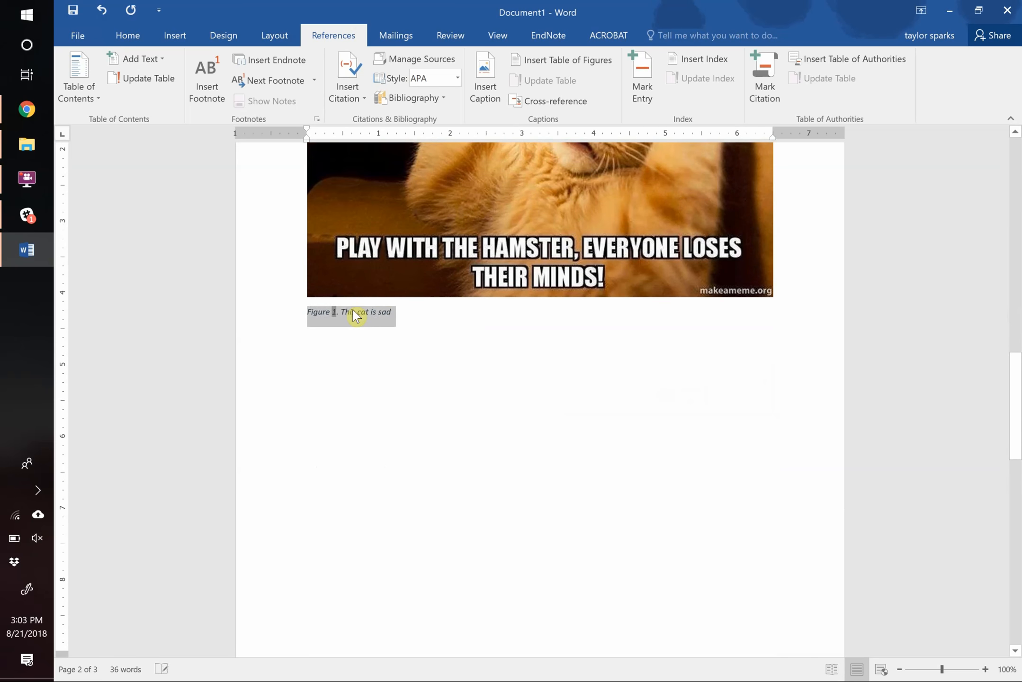
pyautogui.tripleClick(355, 314)
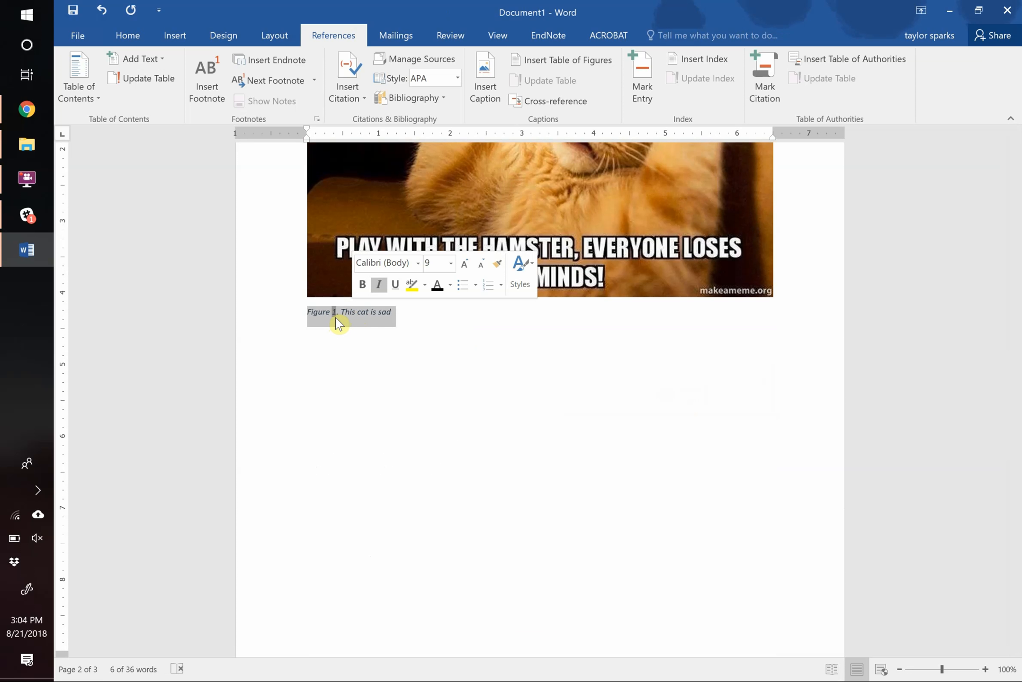
pyautogui.click(142, 32)
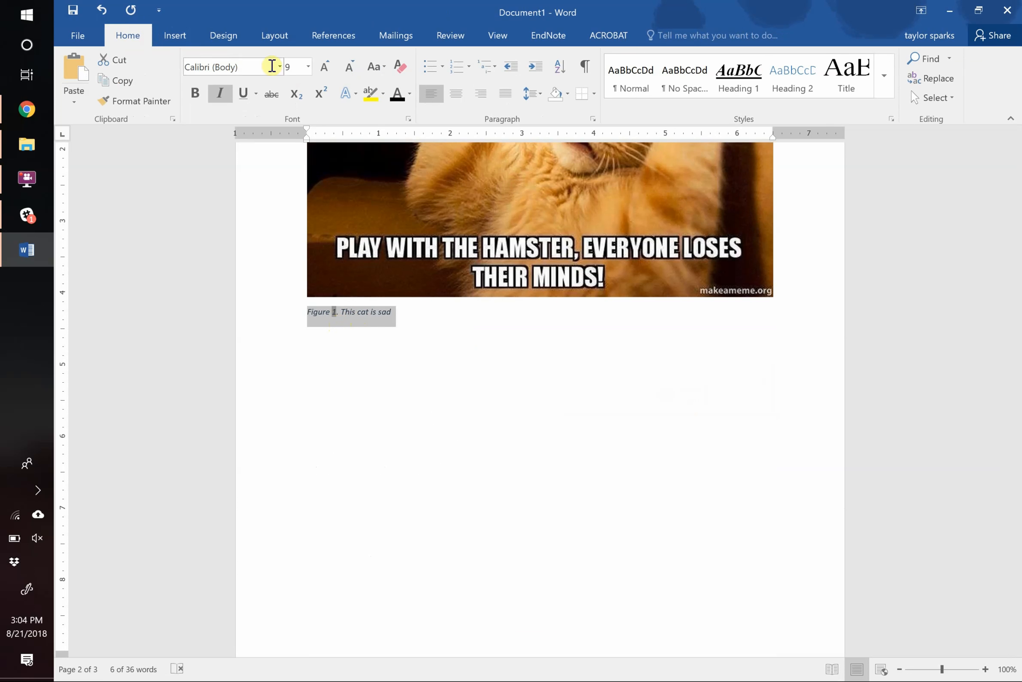
pyautogui.write('12')
pyautogui.press('Return')
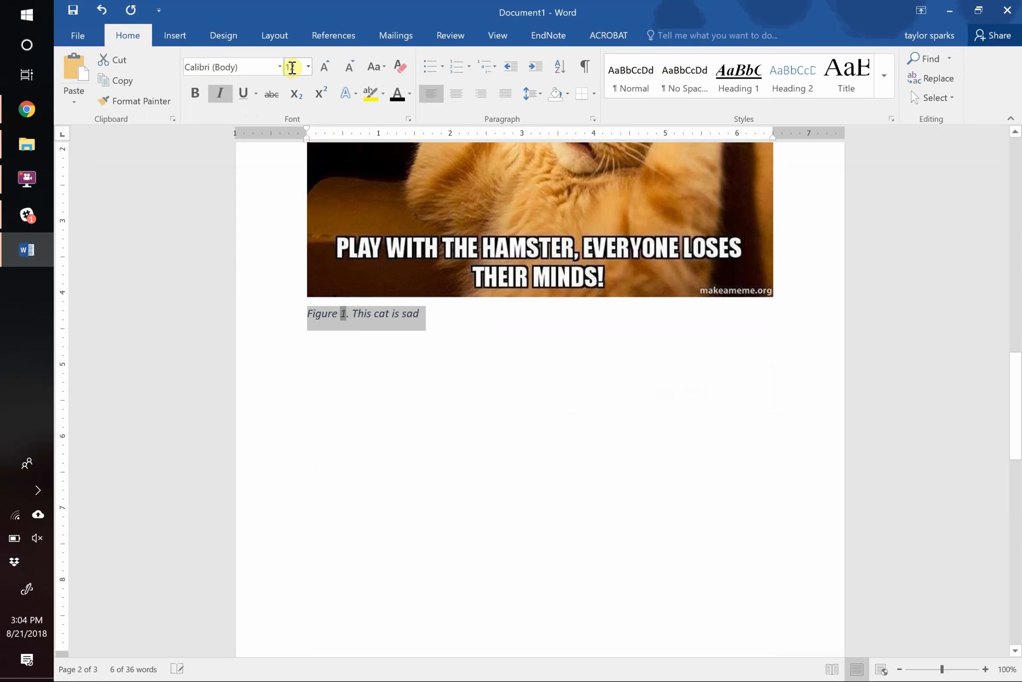
pyautogui.click(409, 94)
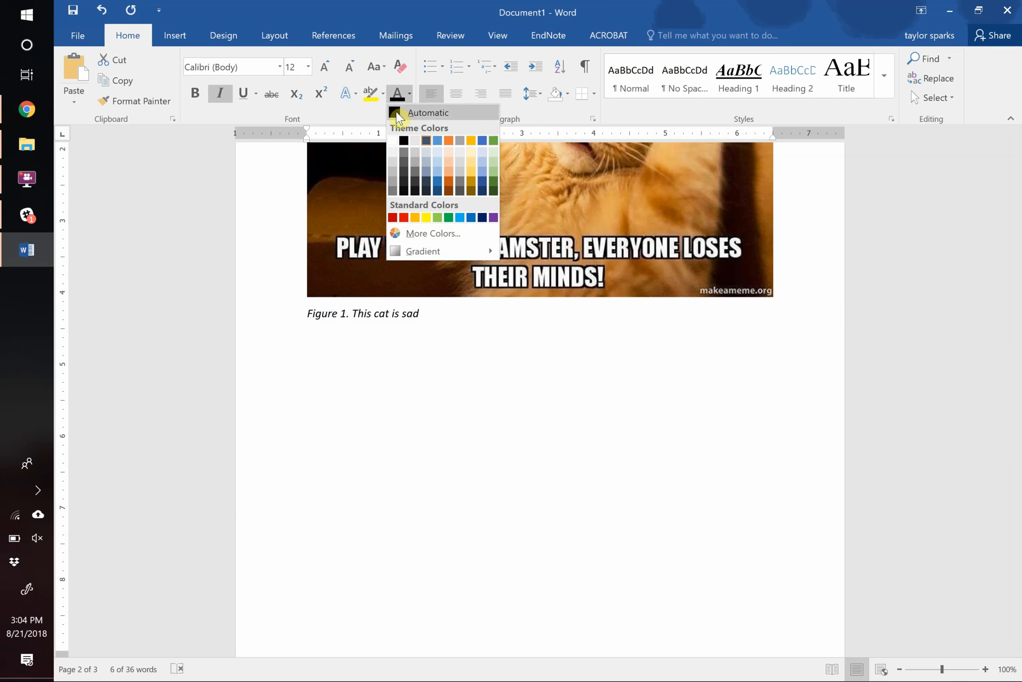
pyautogui.click(394, 111)
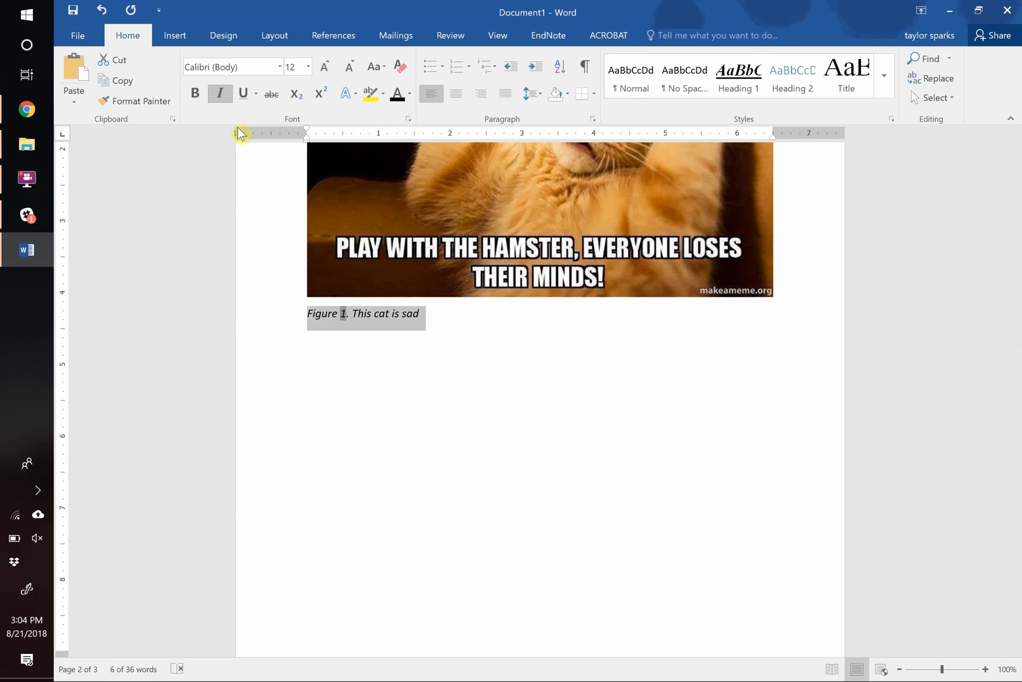
# Update the Caption style to match the reformatted orange cat caption and deselect the text.
pyautogui.click(887, 84)
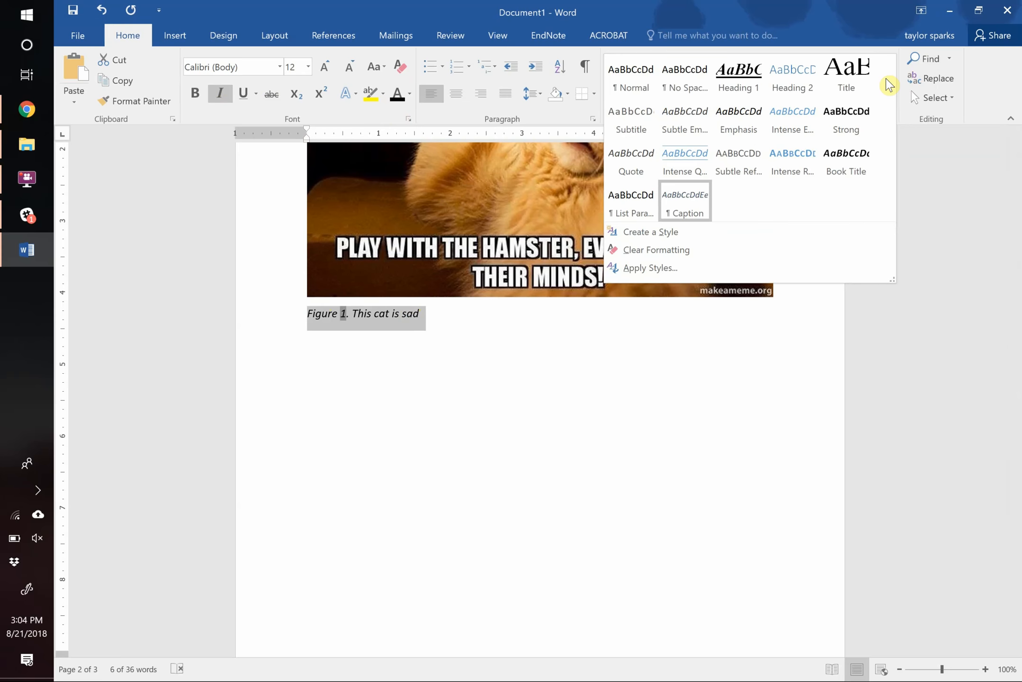
pyautogui.rightClick(696, 204)
pyautogui.click(711, 204)
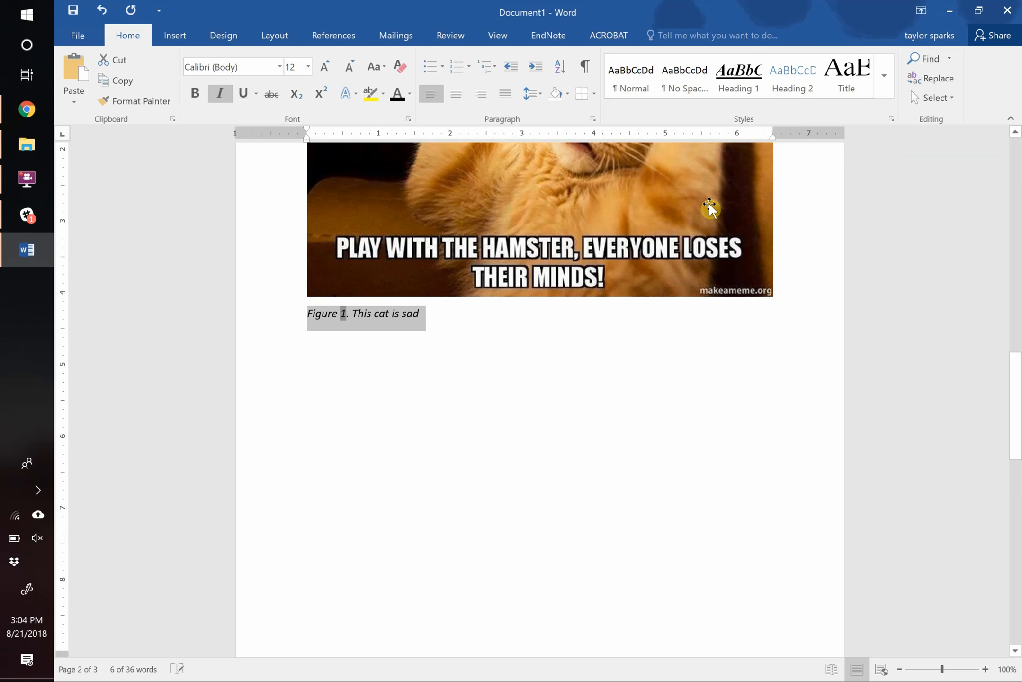
pyautogui.click(477, 336)
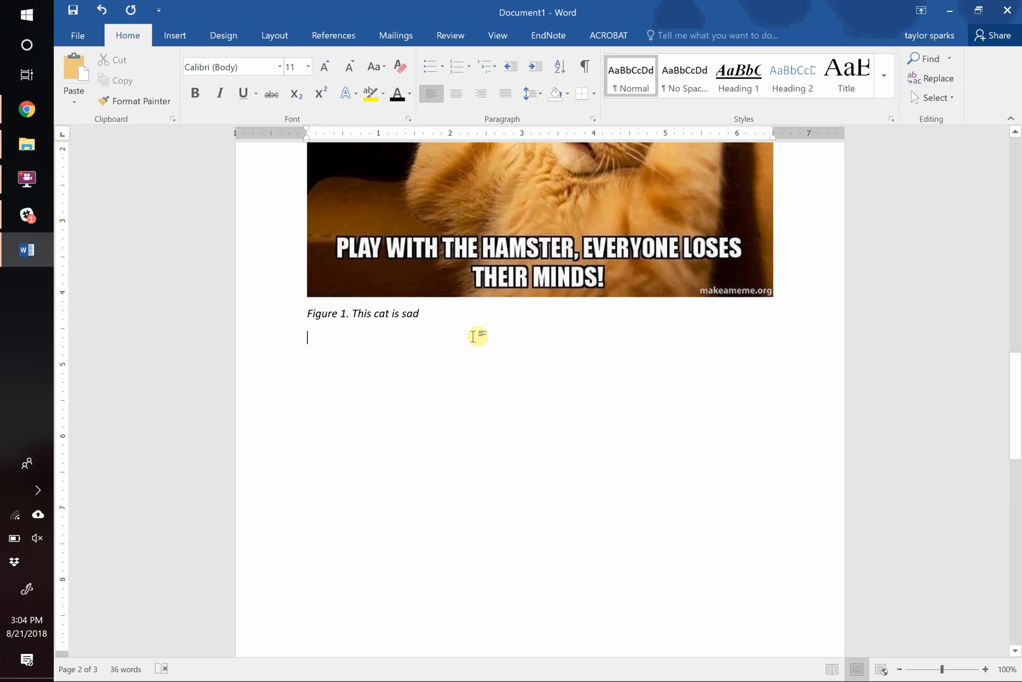
# Remove the manually typed "Figure 2" from the sentence "Now we talk about this Figure 2.", keeping the period.
pyautogui.scroll(10, 477, 336)
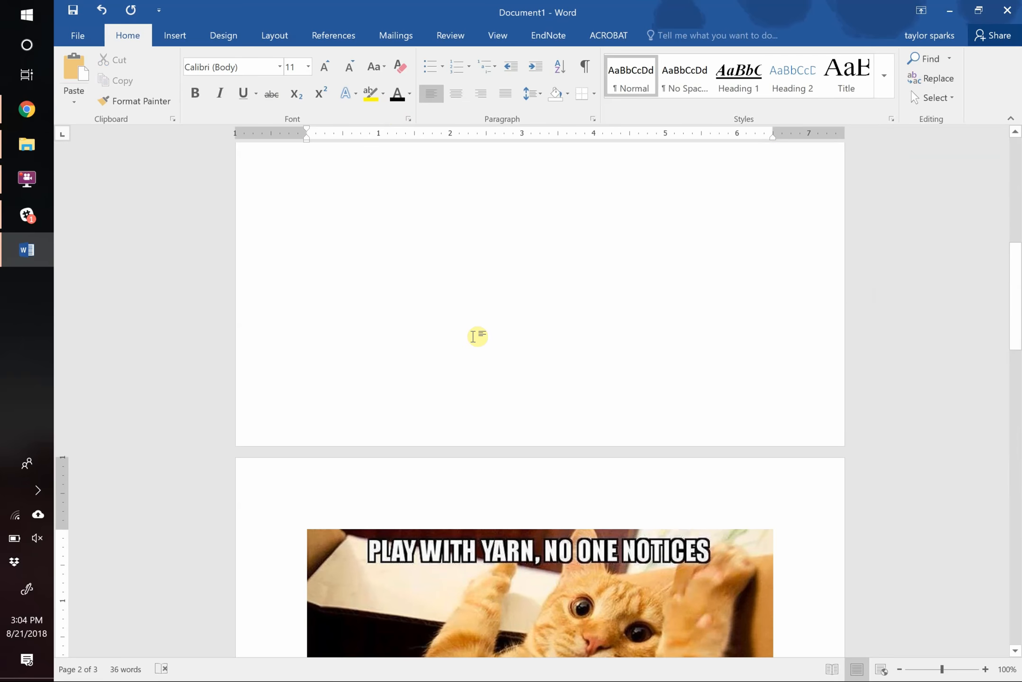
pyautogui.scroll(-5, 473, 339)
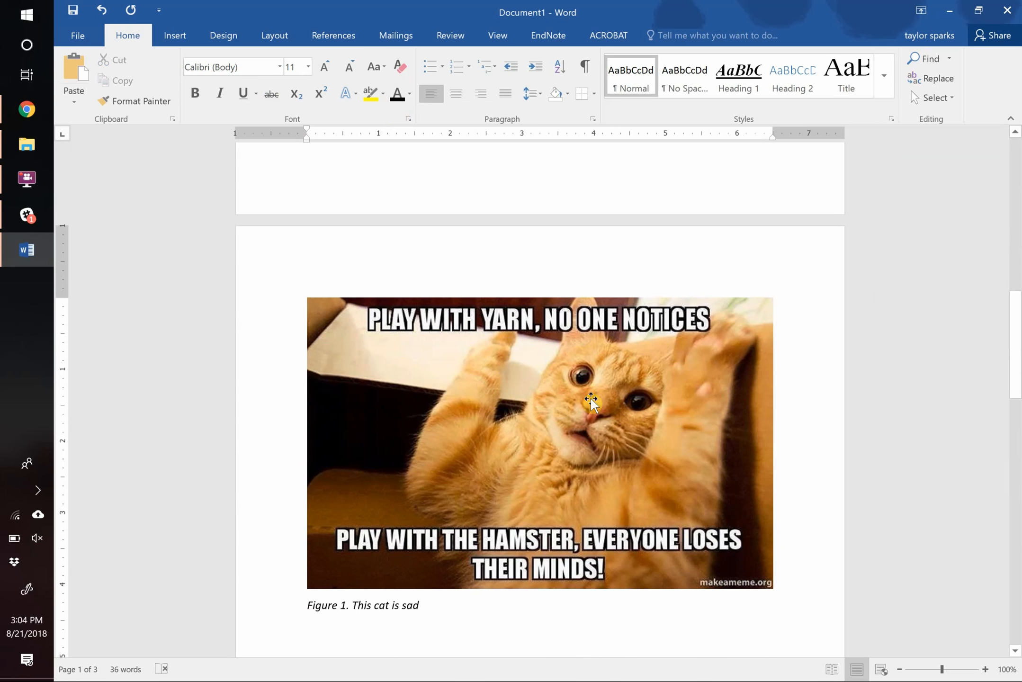
pyautogui.click(546, 433)
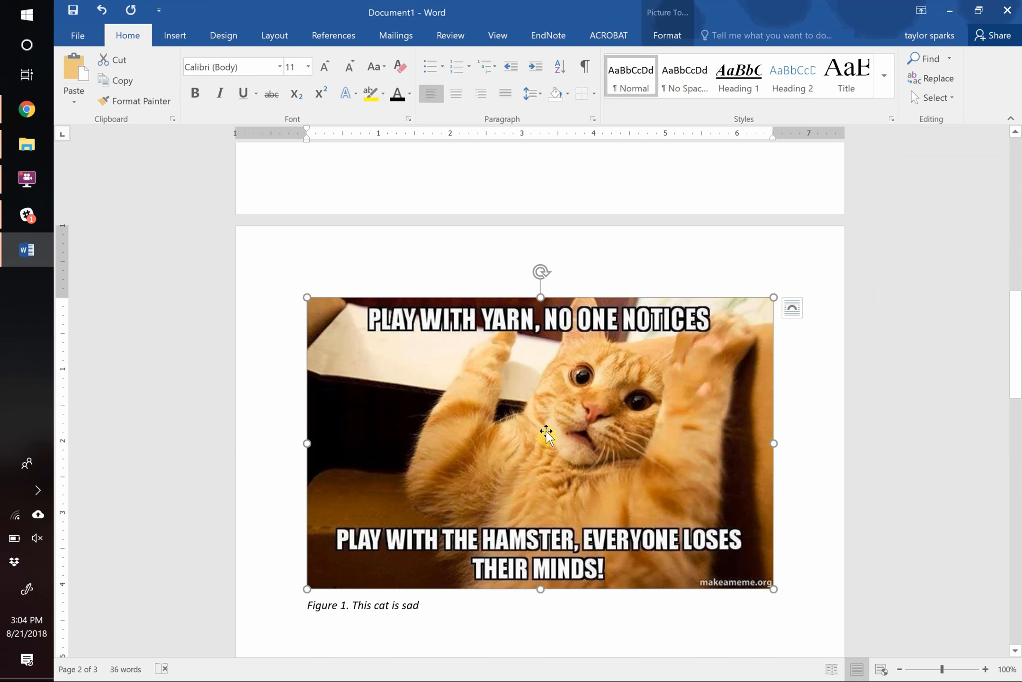
pyautogui.scroll(15, 546, 434)
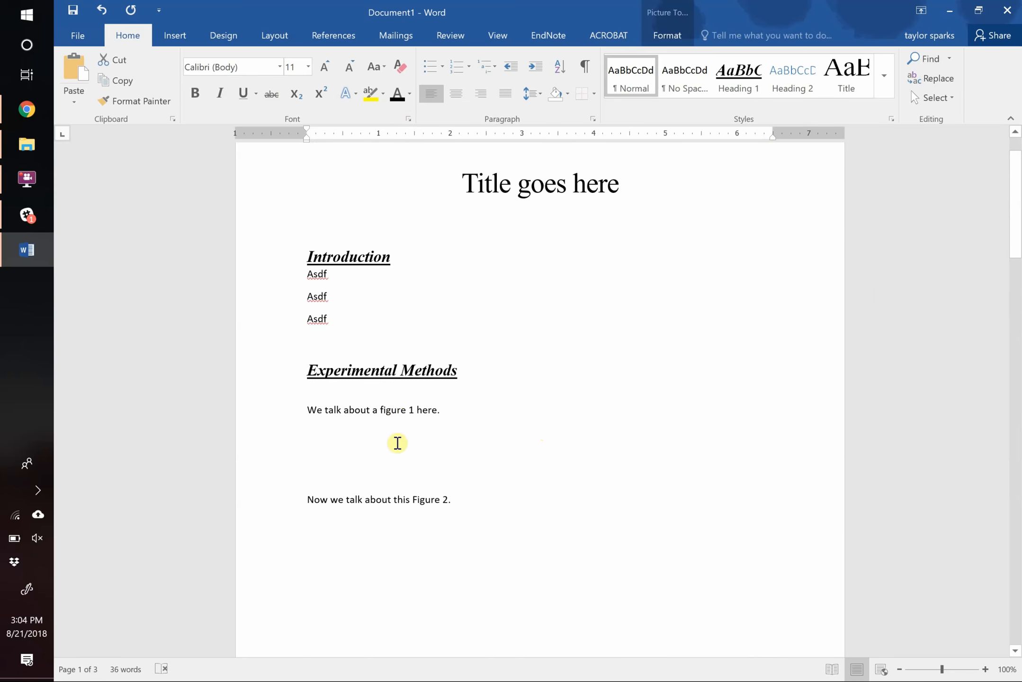
pyautogui.click(447, 498)
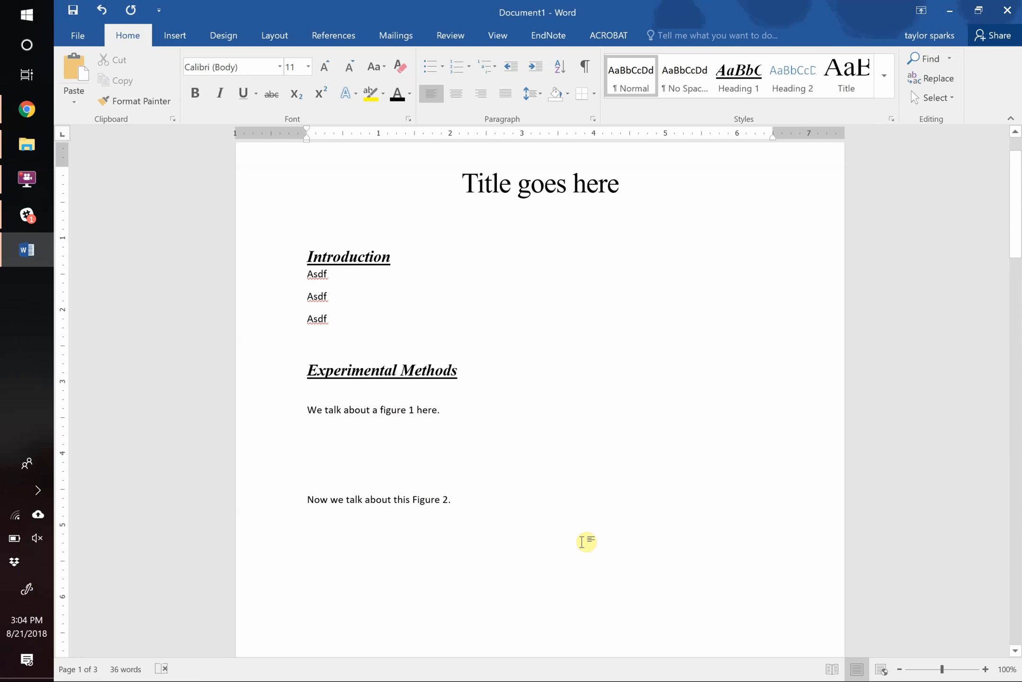
pyautogui.press('BackSpace')
pyautogui.press('BackSpace')
pyautogui.press('BackSpace')
pyautogui.press('BackSpace')
pyautogui.press('BackSpace')
pyautogui.press('BackSpace')
pyautogui.press('BackSpace')
pyautogui.press('BackSpace')
pyautogui.press('BackSpace')
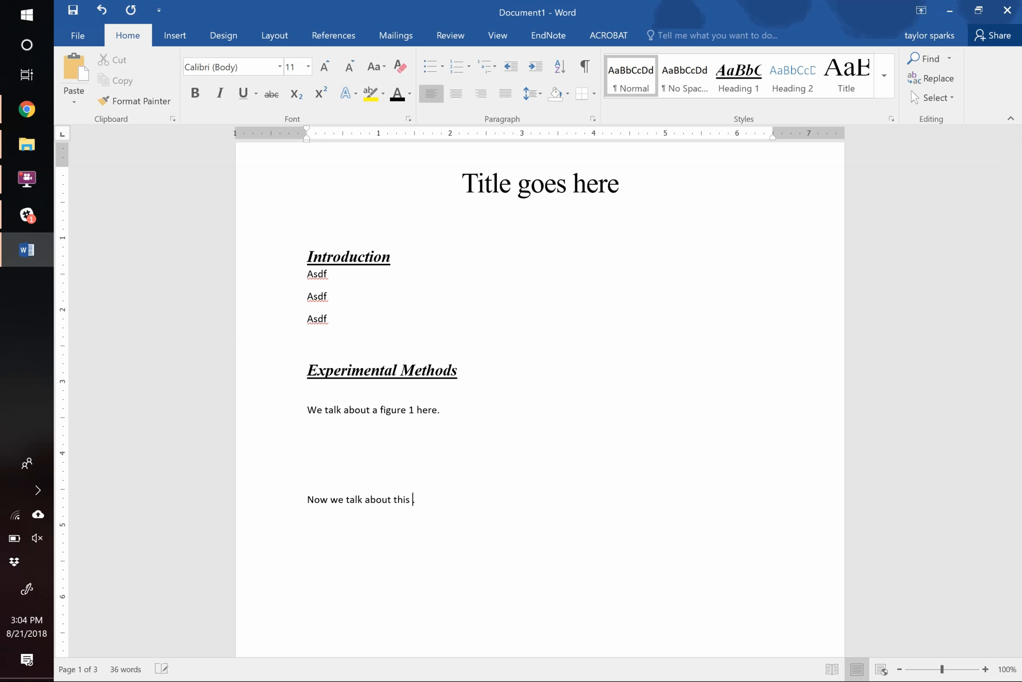
# Insert a hyperlinked cross-reference to the figure caption "This cat is sad" after "Now we talk about this", using Only label and number.
pyautogui.click(349, 38)
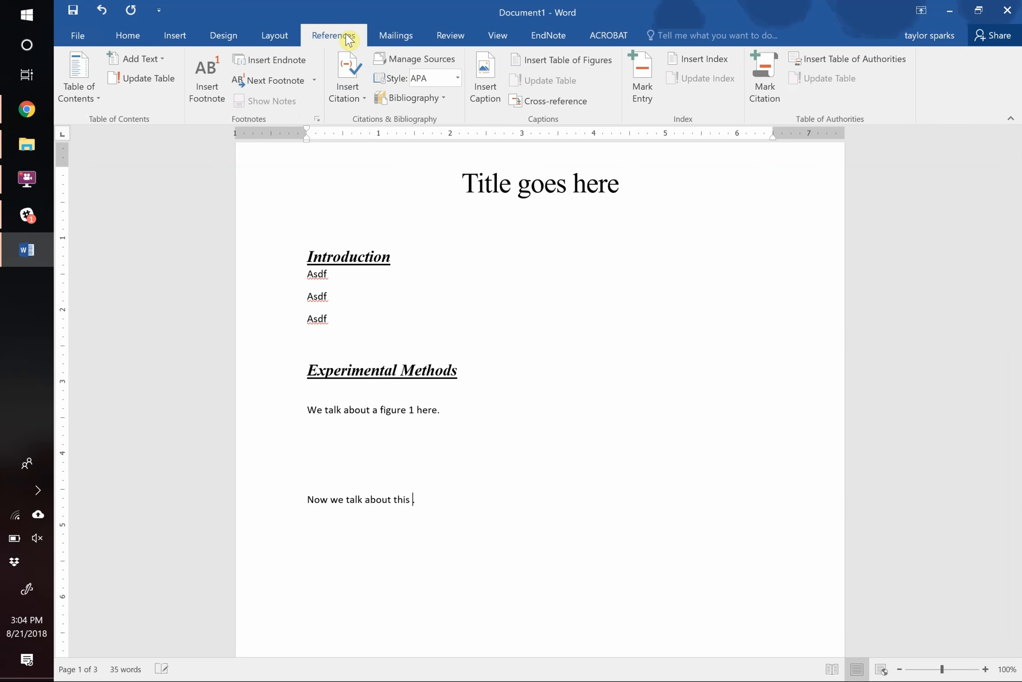
pyautogui.click(555, 109)
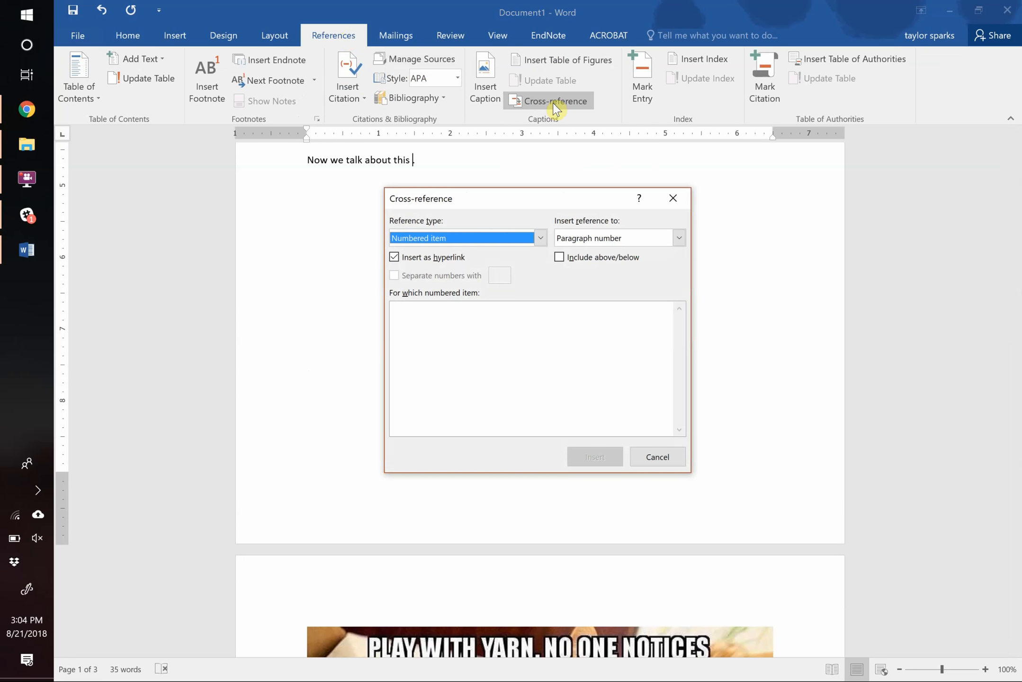
pyautogui.click(439, 239)
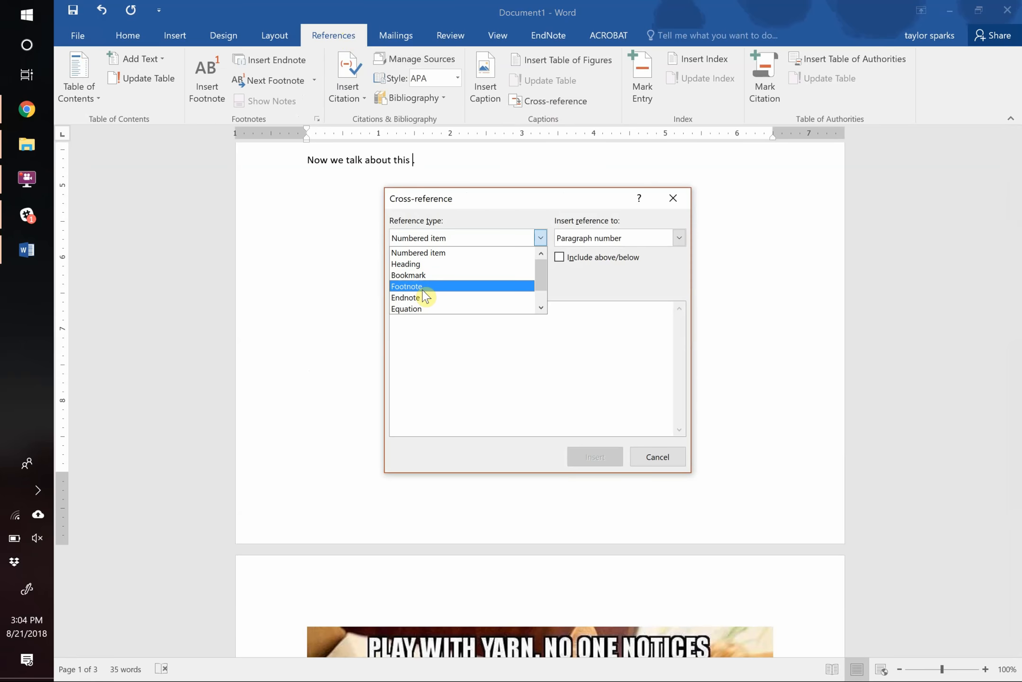
pyautogui.moveTo(540, 283); pyautogui.dragTo(542, 302)
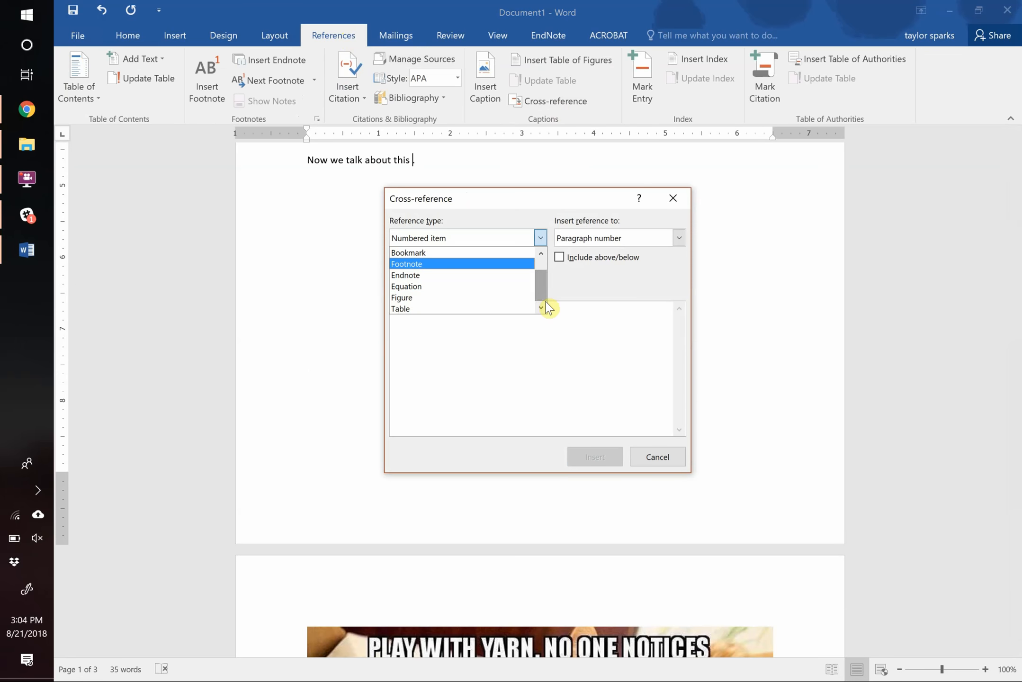
pyautogui.click(440, 299)
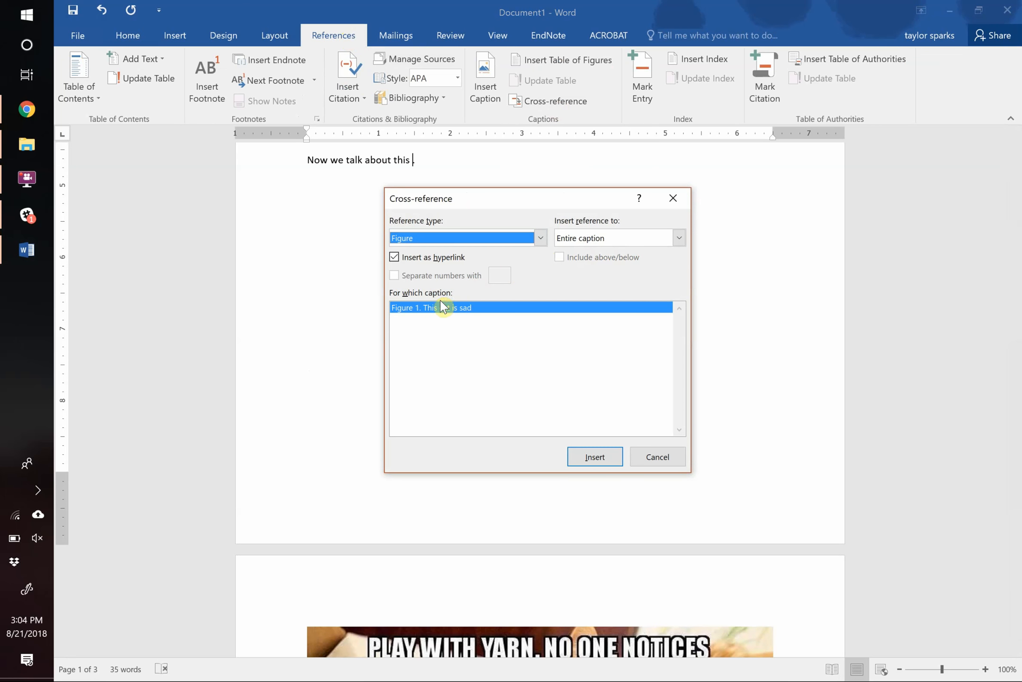
pyautogui.click(626, 242)
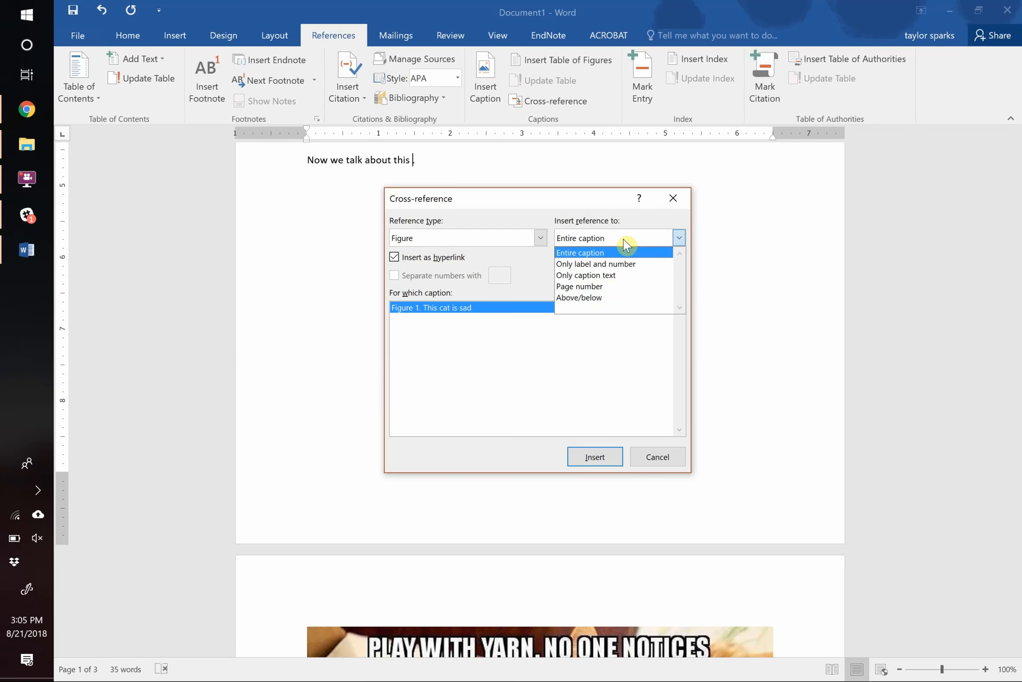
pyautogui.click(617, 267)
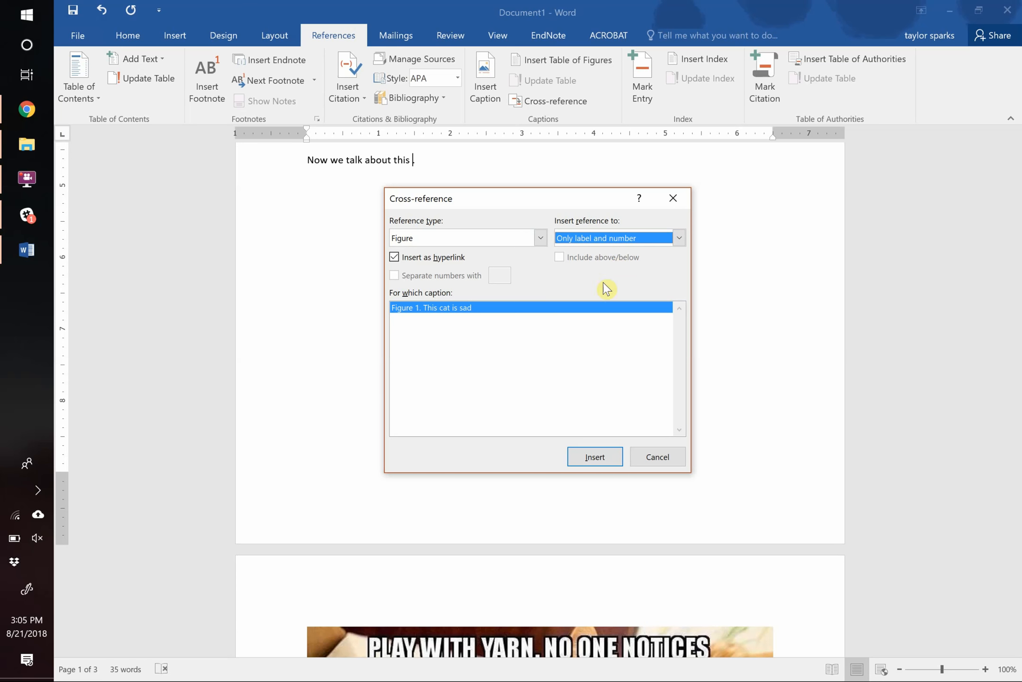
pyautogui.click(597, 462)
pyautogui.click(657, 456)
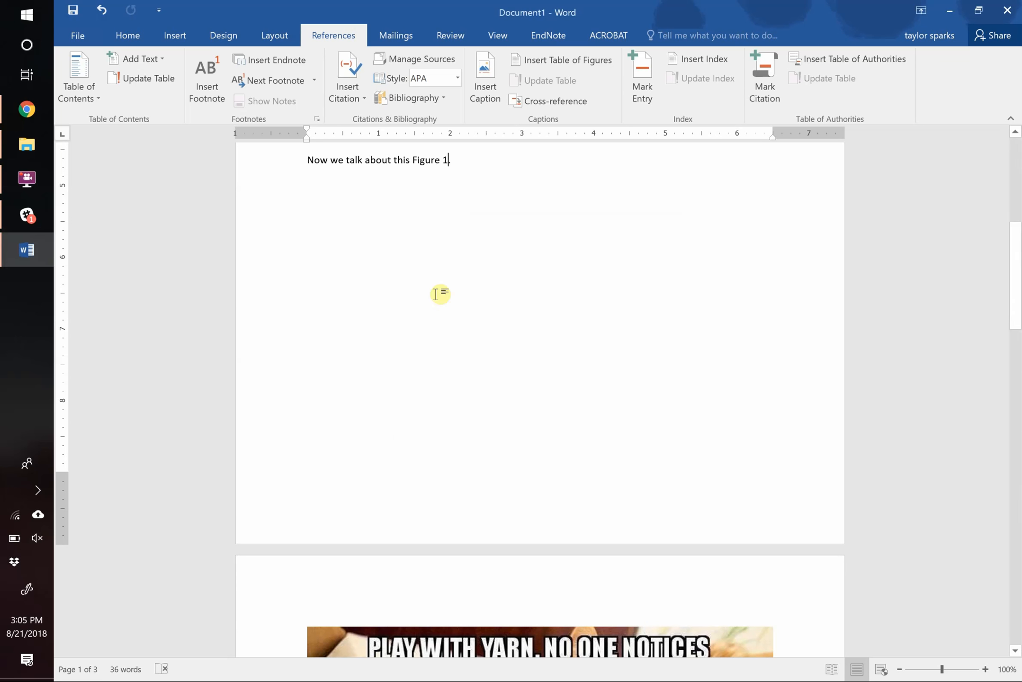
pyautogui.scroll(2, 399, 256)
pyautogui.moveTo(333, 257); pyautogui.dragTo(547, 344)
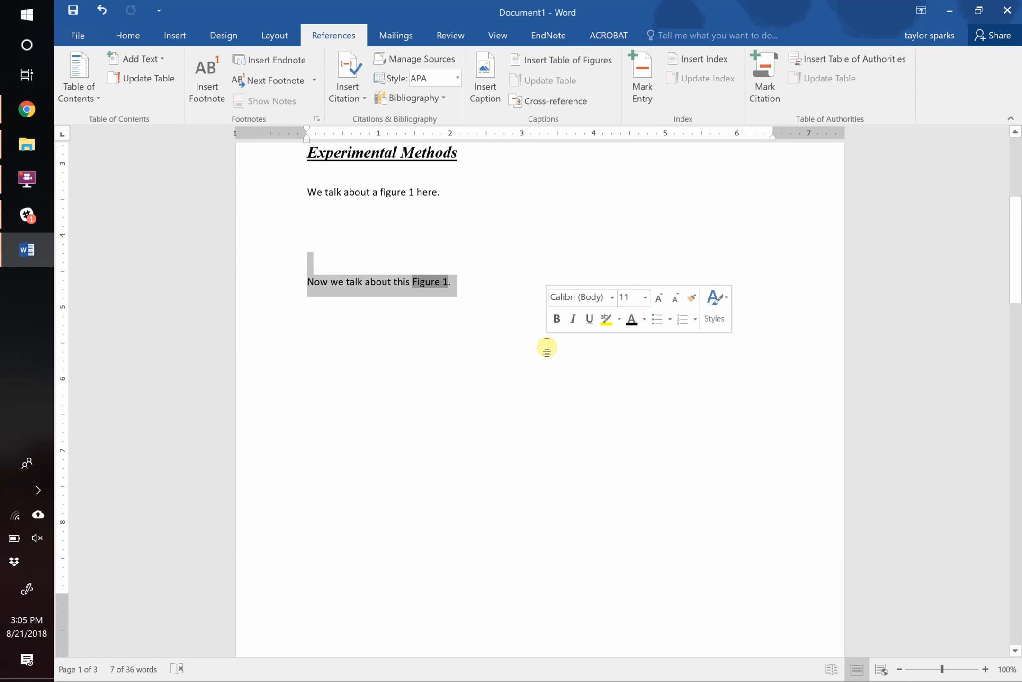
pyautogui.click(388, 215)
# Delete the manually typed caption "Figure 1. This cat is grumpy." beneath the grumpy cat picture.
pyautogui.scroll(-5, 448, 355)
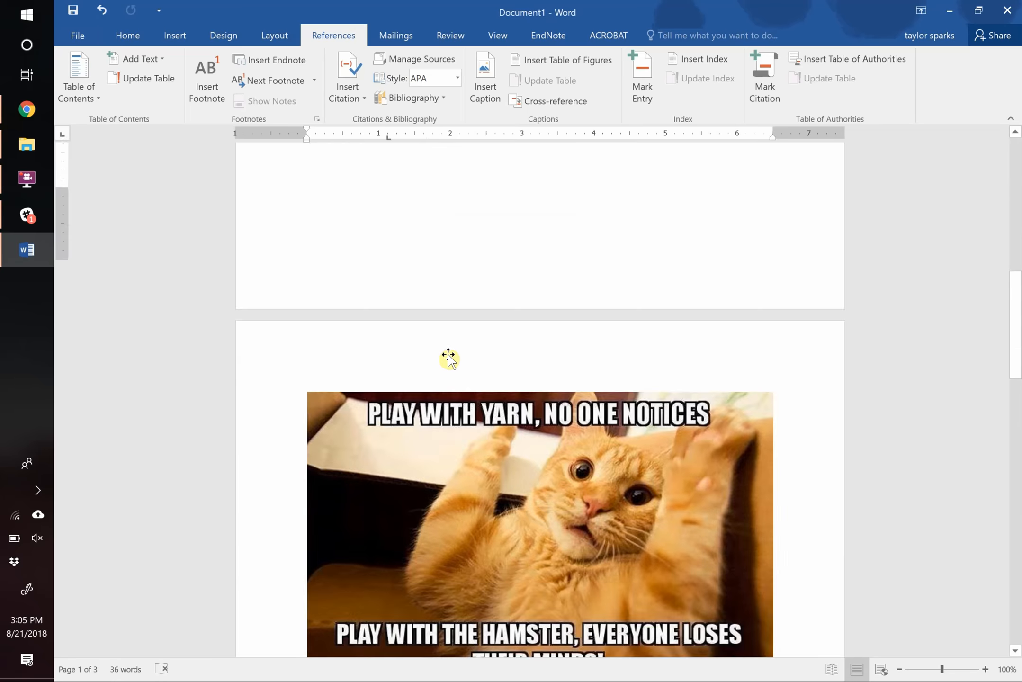
pyautogui.scroll(-15, 449, 357)
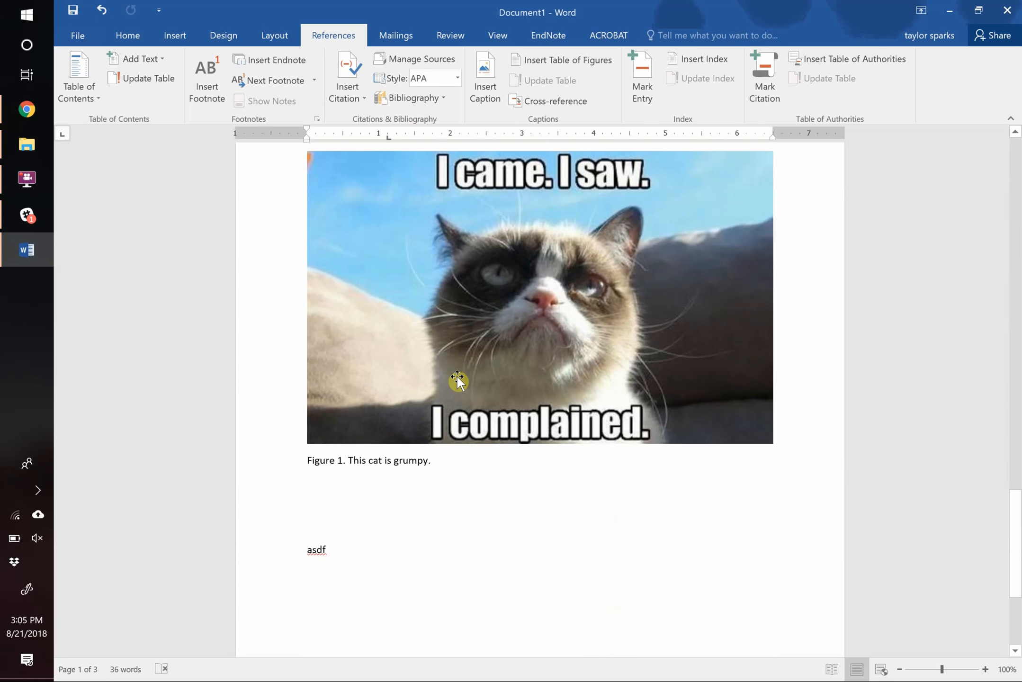
pyautogui.click(457, 378)
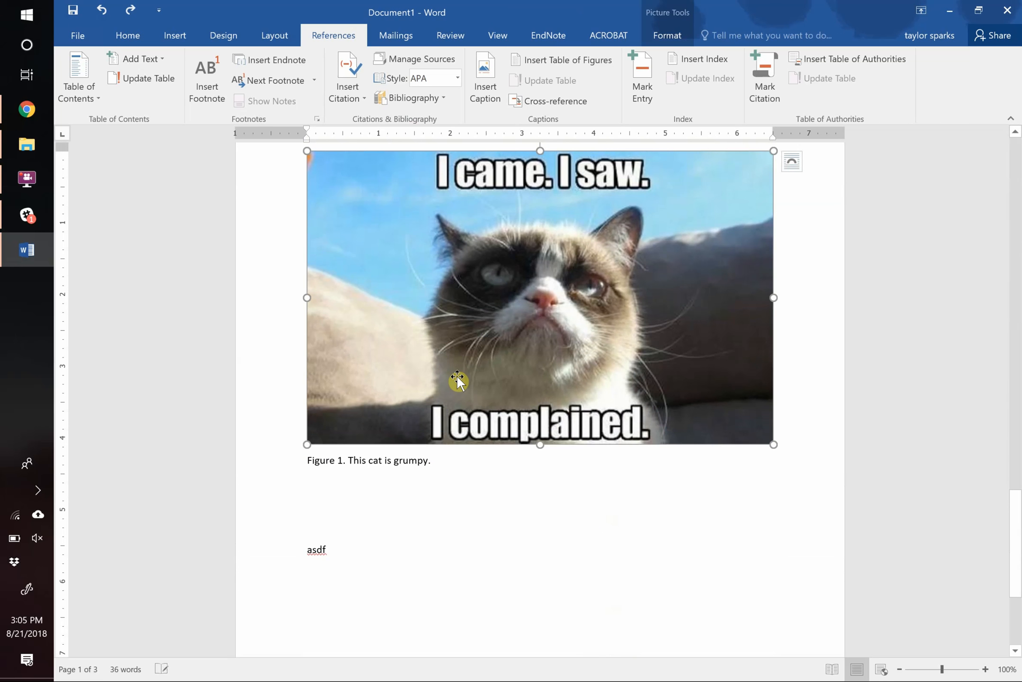
pyautogui.tripleClick(355, 464)
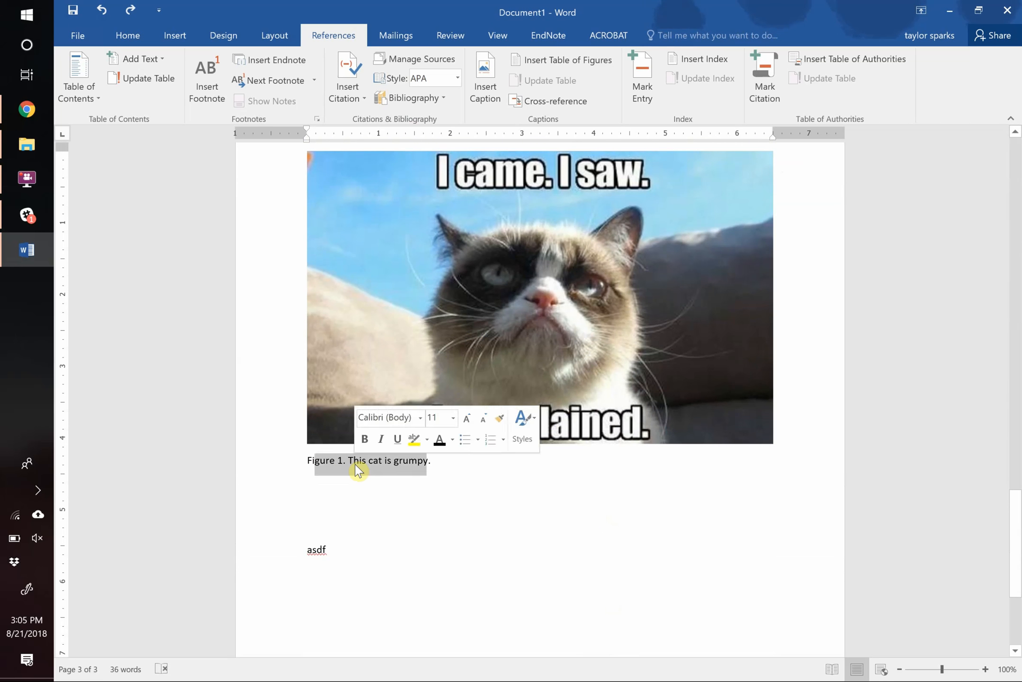
pyautogui.press('Delete')
# Insert an automatic caption "Figure 2. Grumpy." for the grumpy cat picture, with label Figure and position Below selected item.
pyautogui.rightClick(429, 297)
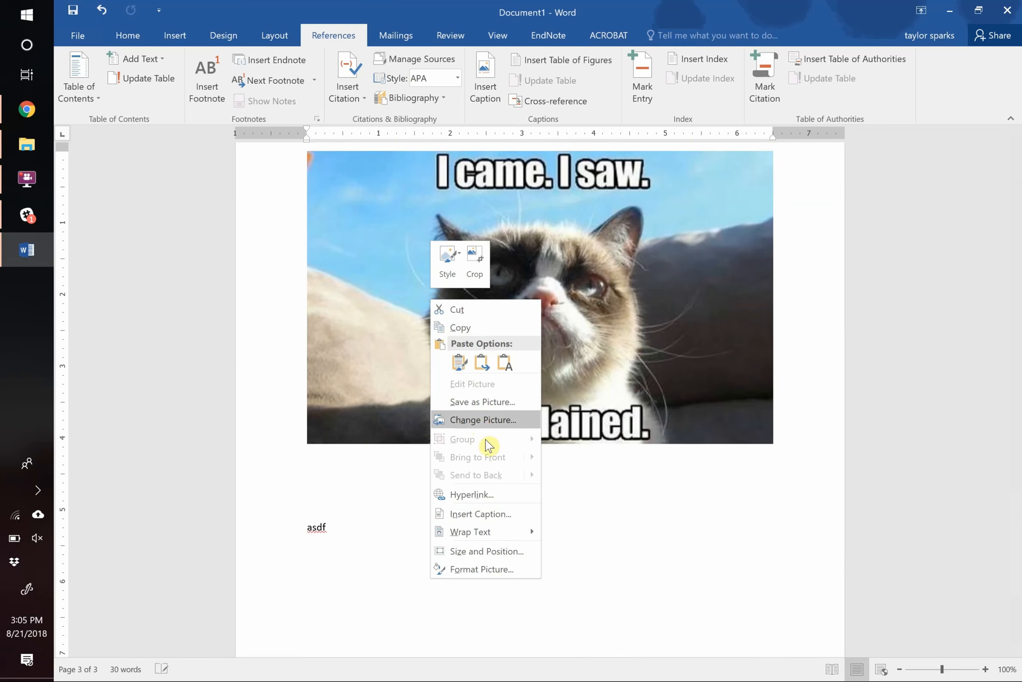
pyautogui.click(500, 514)
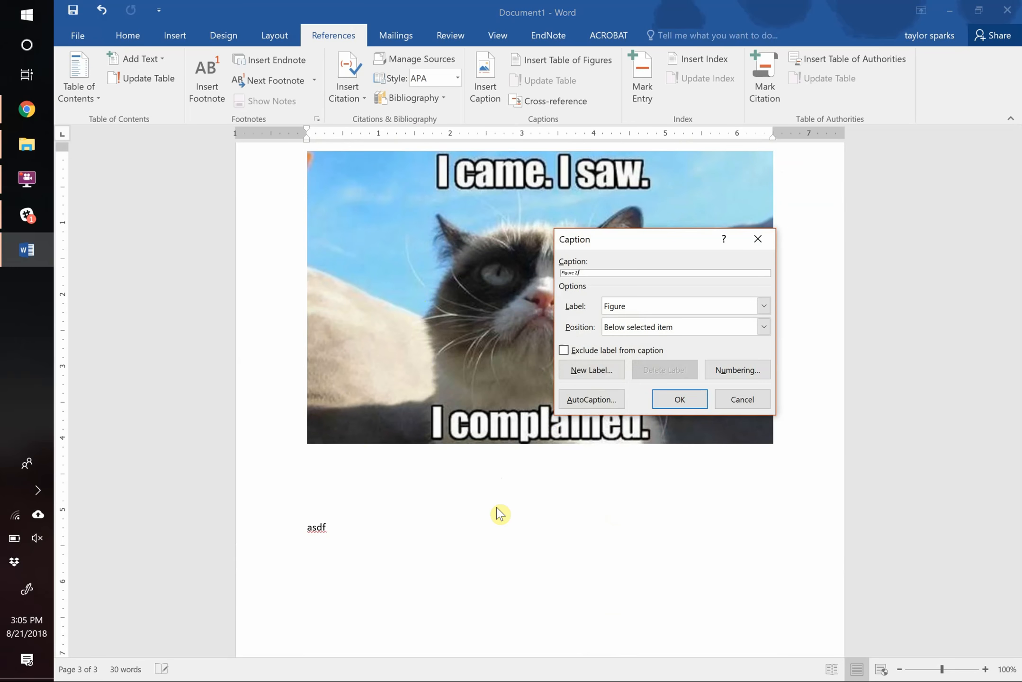
pyautogui.write('. Grmpyt')
pyautogui.press('Return')
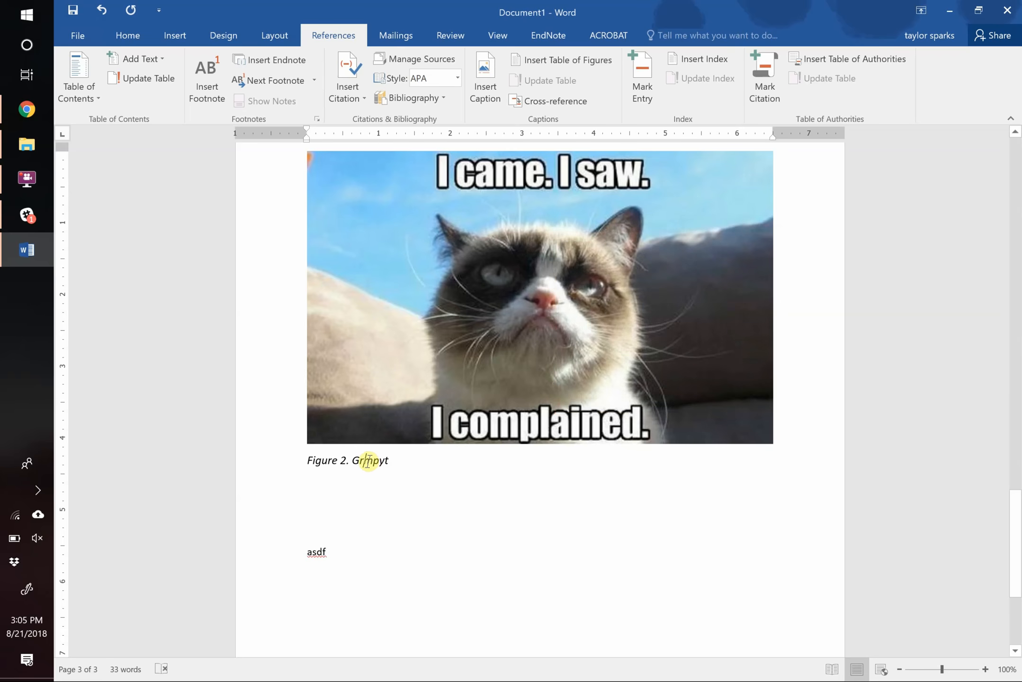
pyautogui.click(368, 460)
pyautogui.write('u')
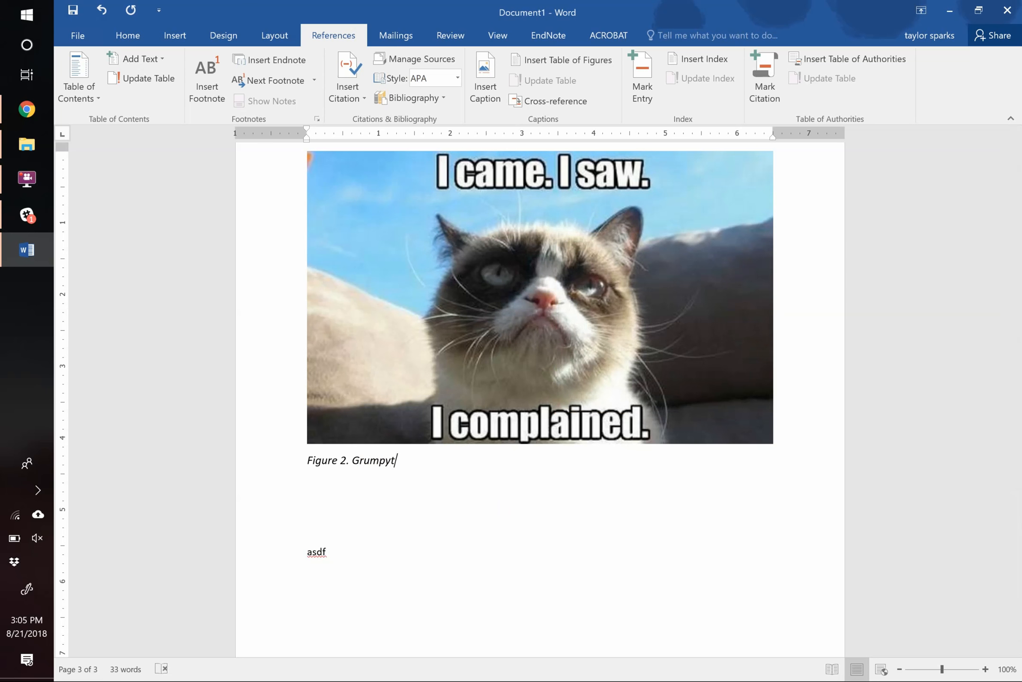
pyautogui.write('.')
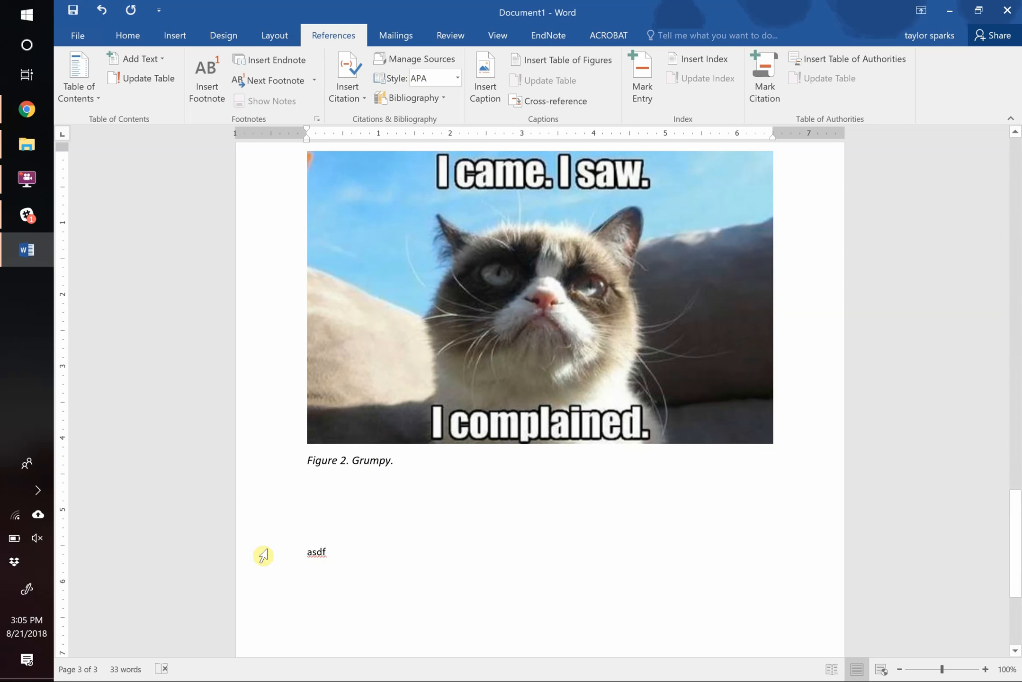
pyautogui.tripleClick(360, 468)
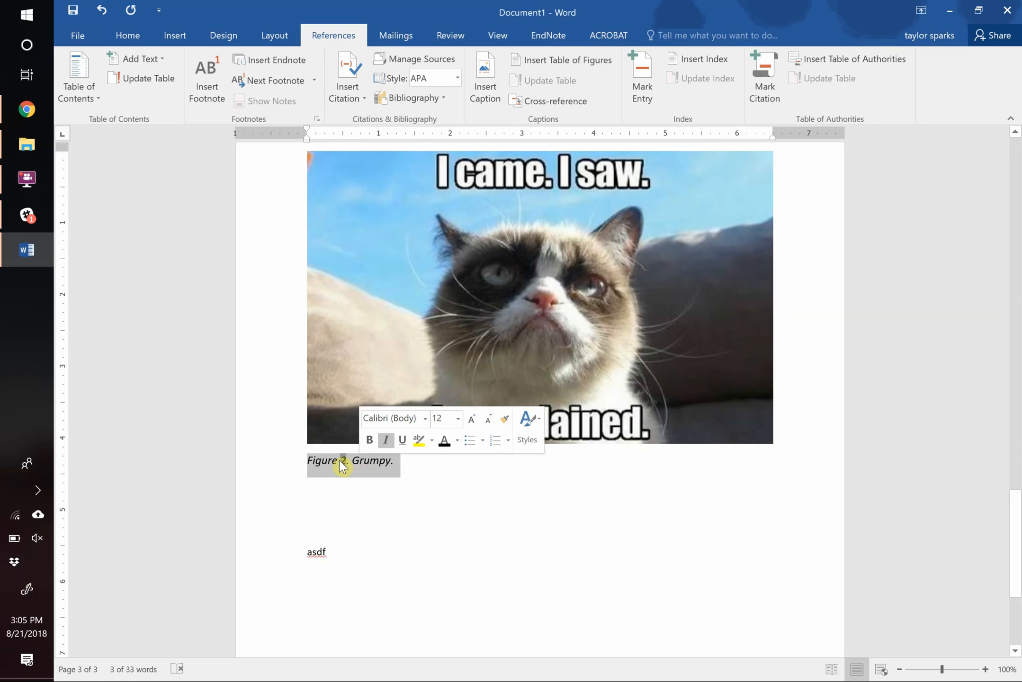
pyautogui.click(368, 463)
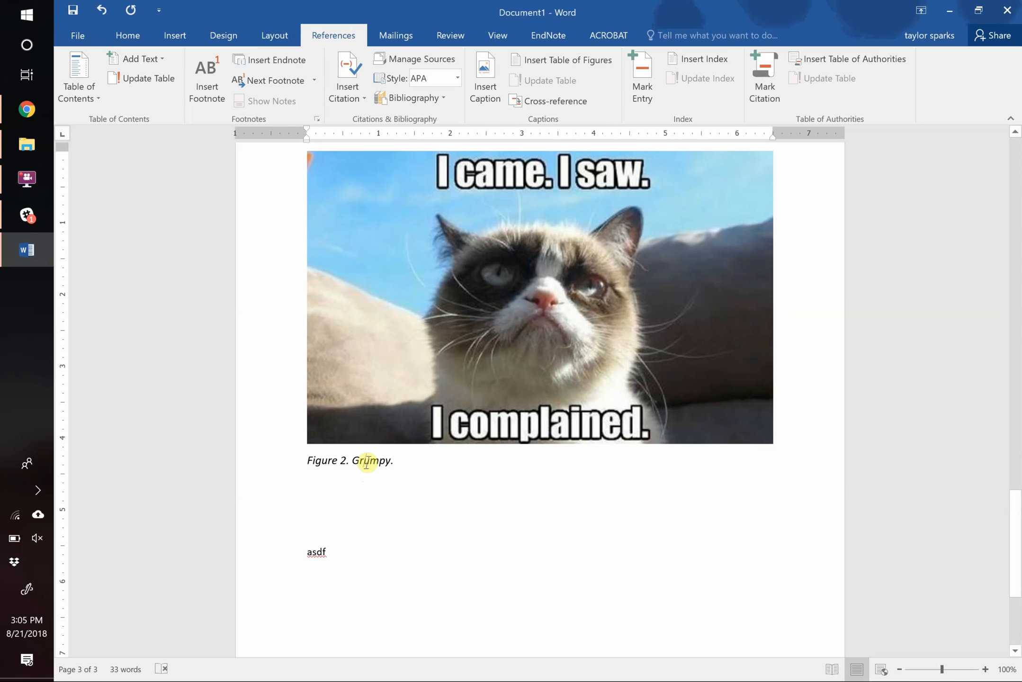
# Remove the manually typed "figure 1" from the sentence "We talk about a figure 1 here." under Experimental Methods.
pyautogui.scroll(20, 368, 462)
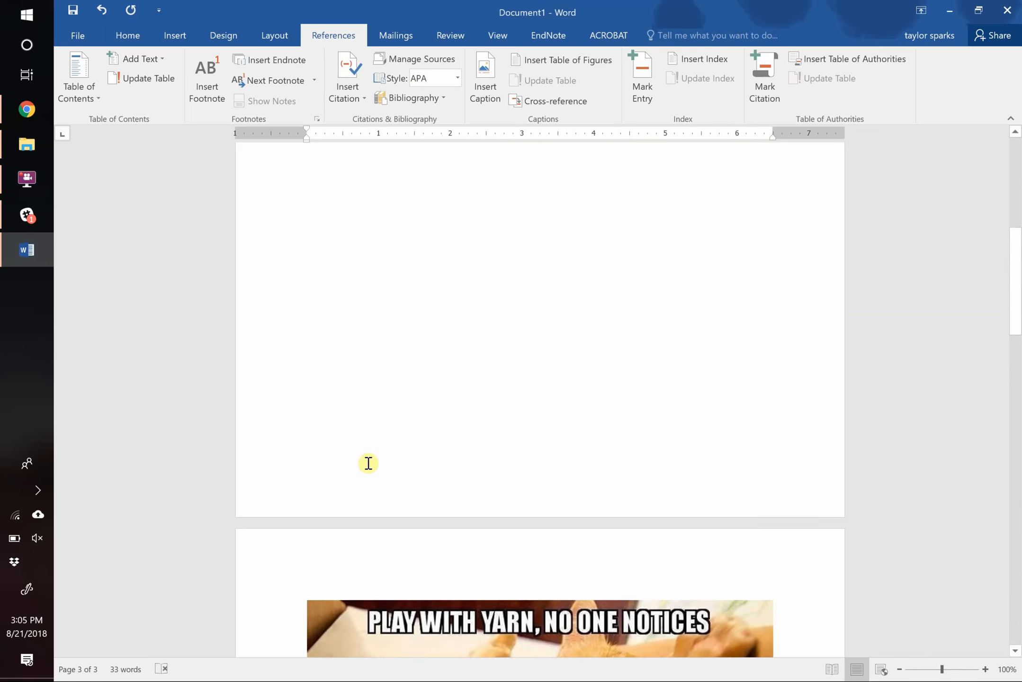
pyautogui.scroll(10, 368, 462)
pyautogui.moveTo(371, 471); pyautogui.dragTo(466, 491)
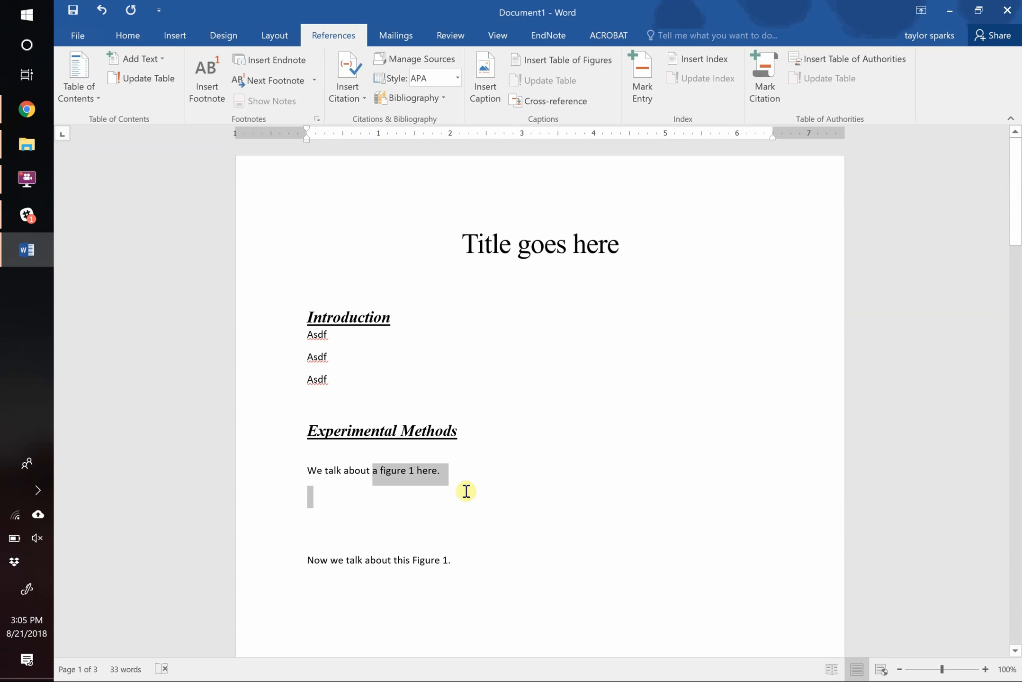
pyautogui.doubleClick(410, 473)
pyautogui.press('BackSpace')
pyautogui.press('BackSpace')
pyautogui.press('BackSpace')
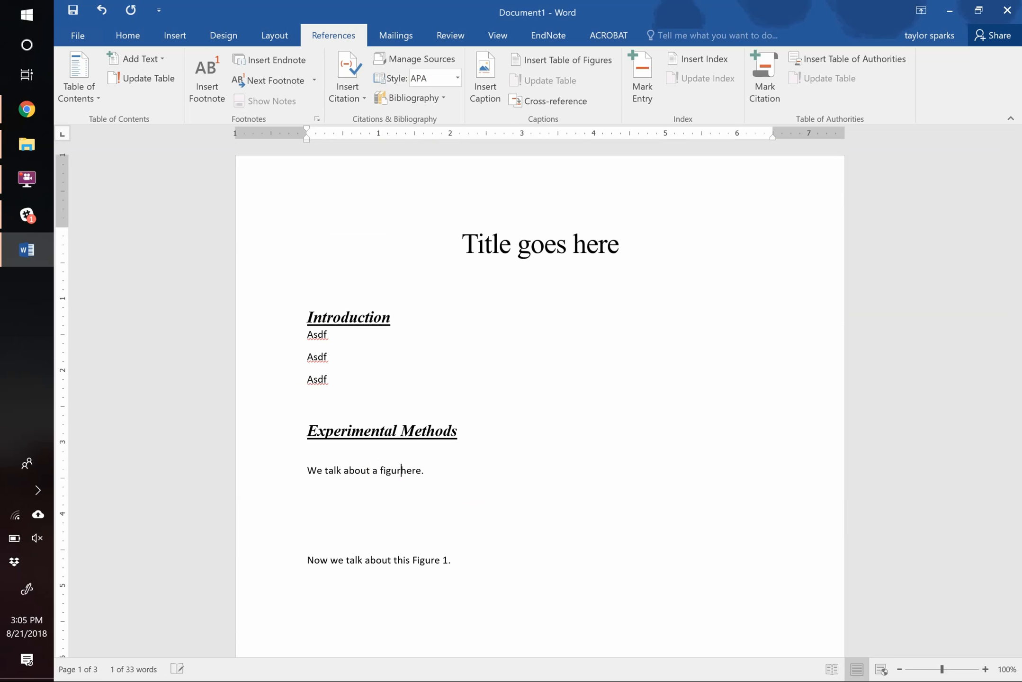
pyautogui.press('BackSpace')
pyautogui.press('BackSpace')
pyautogui.press('BackSpace')
pyautogui.press('BackSpace')
pyautogui.press('BackSpace')
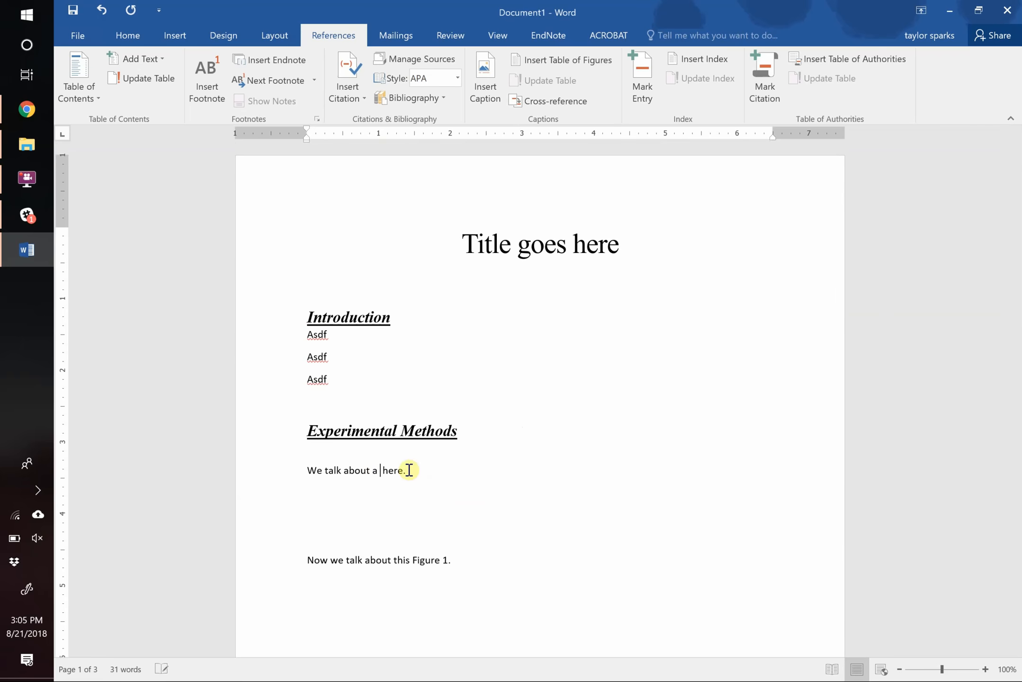
# Insert a cross-reference to the caption "Figure 2. Grumpy." after "We talk about a", using Only label and number.
pyautogui.click(566, 100)
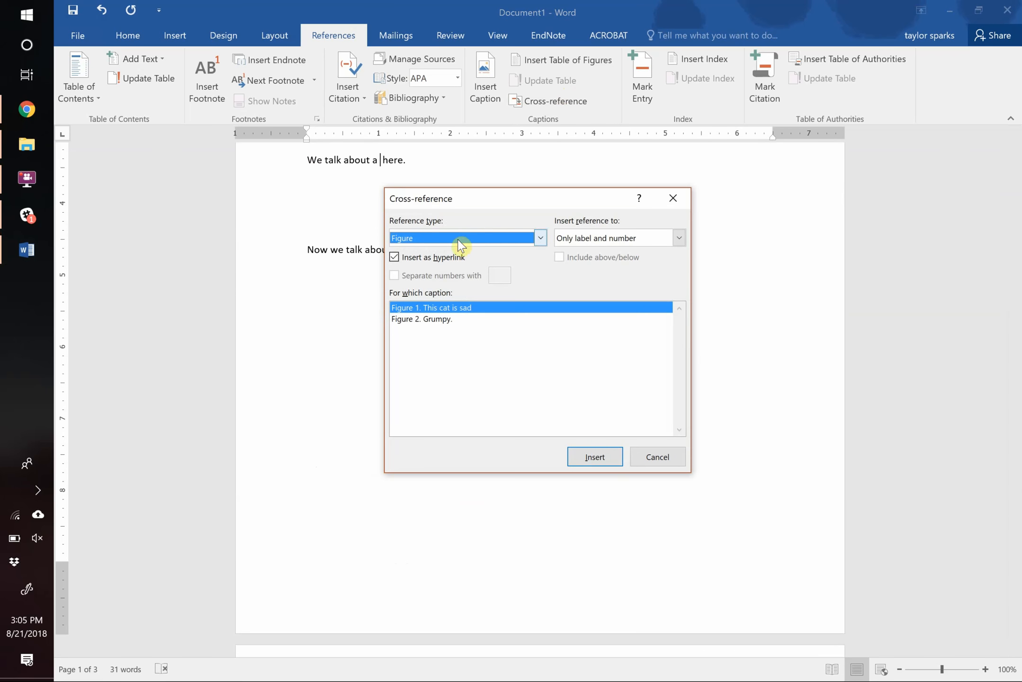
pyautogui.click(443, 319)
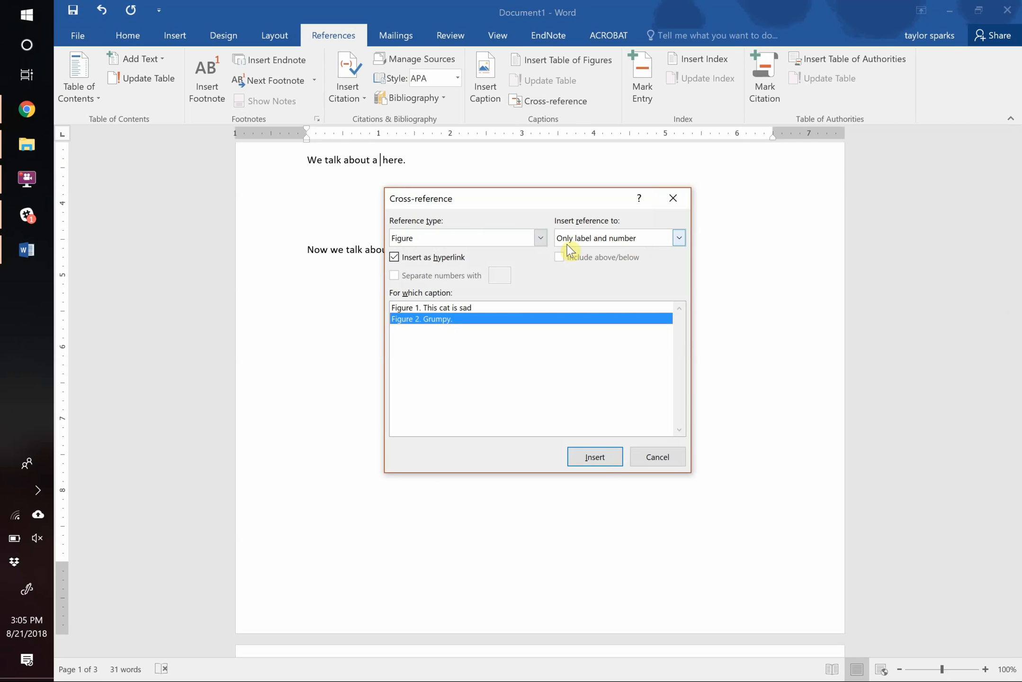
pyautogui.click(592, 458)
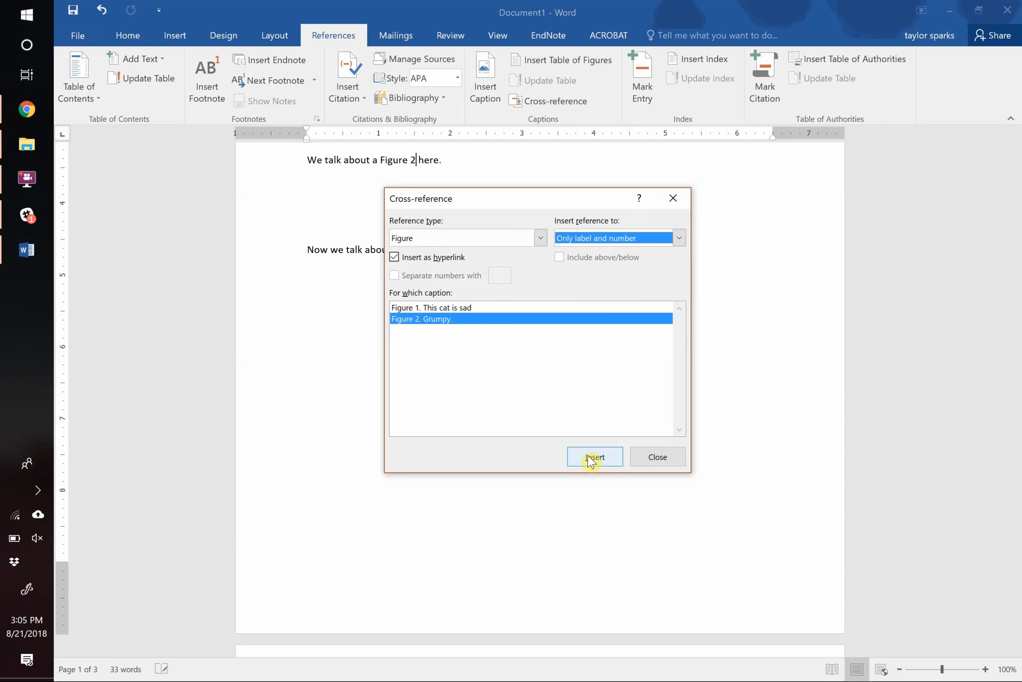
pyautogui.click(656, 458)
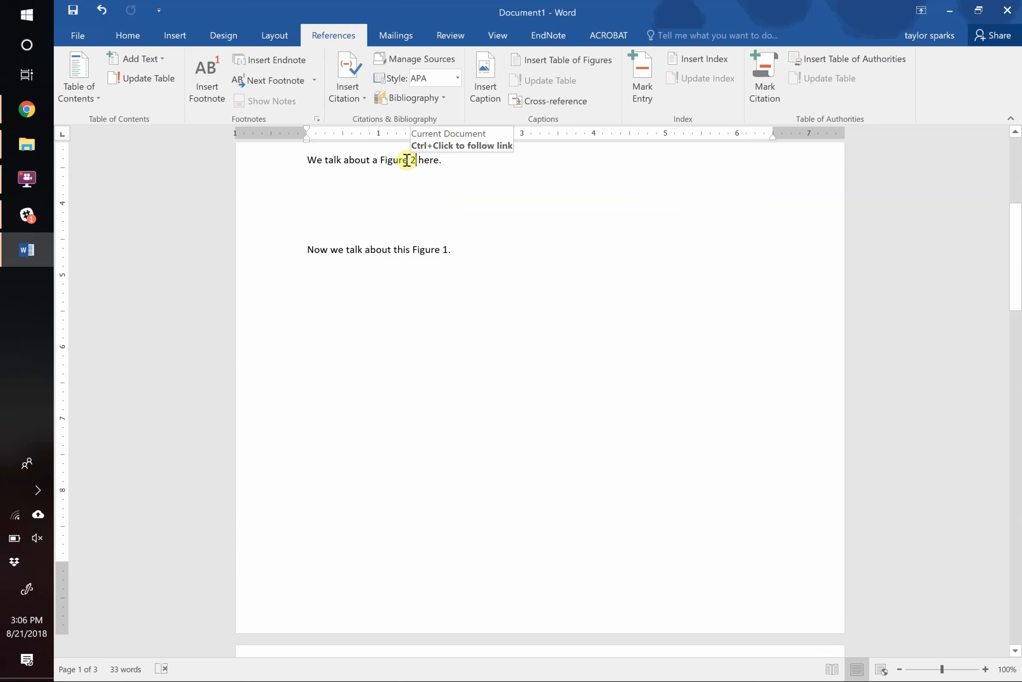
# Cut the grumpy cat picture together with its caption from the last page.
pyautogui.scroll(-5, 395, 336)
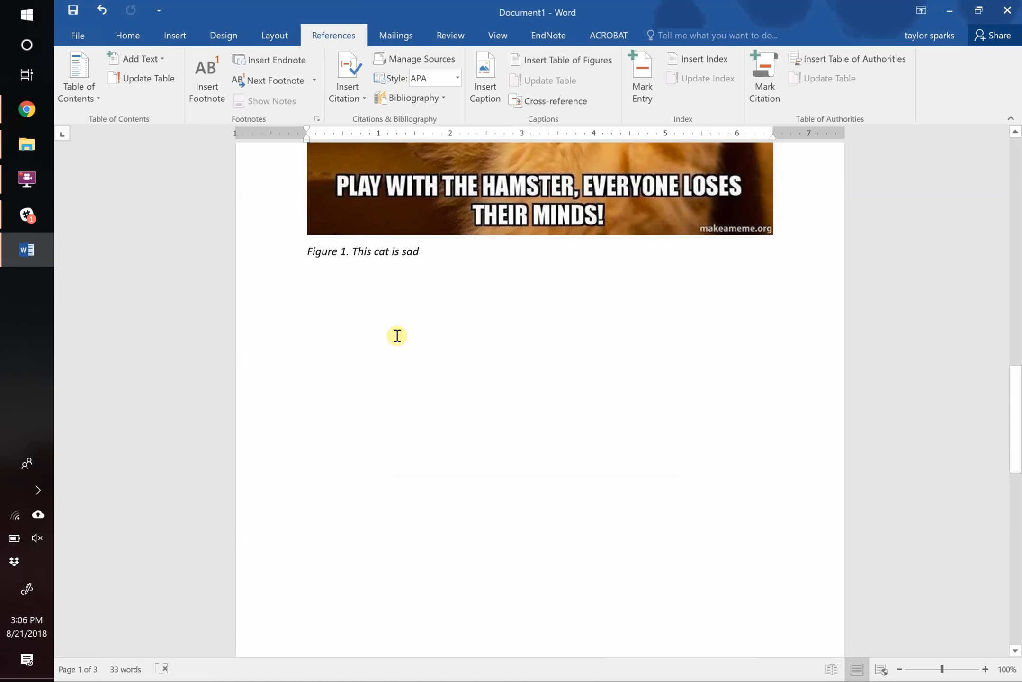
pyautogui.scroll(-10, 395, 335)
pyautogui.scroll(6, 394, 337)
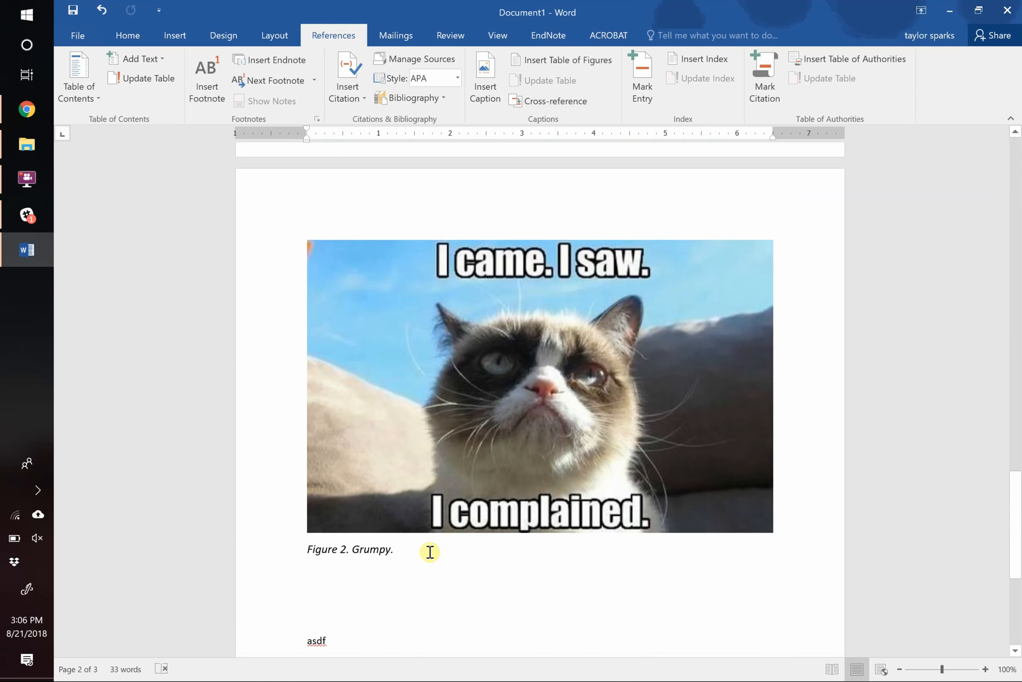
pyautogui.moveTo(429, 551); pyautogui.dragTo(335, 357)
pyautogui.press('Delete')
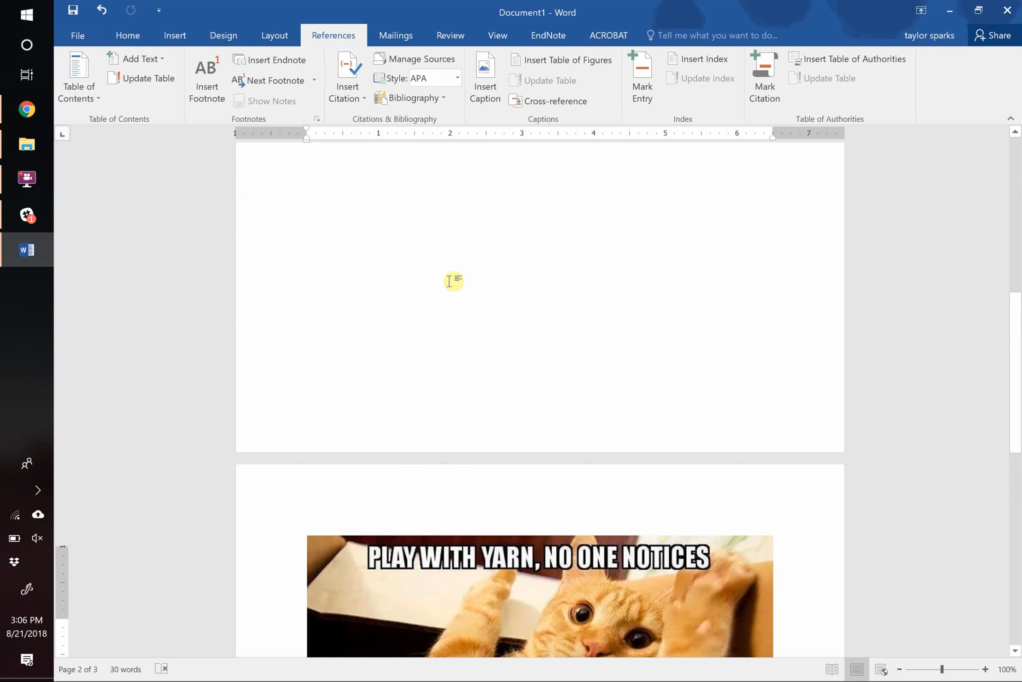
# Paste the grumpy cat picture and its caption two lines below "Now we talk about this Figure 1.", ahead of the orange cat picture.
pyautogui.scroll(3, 453, 281)
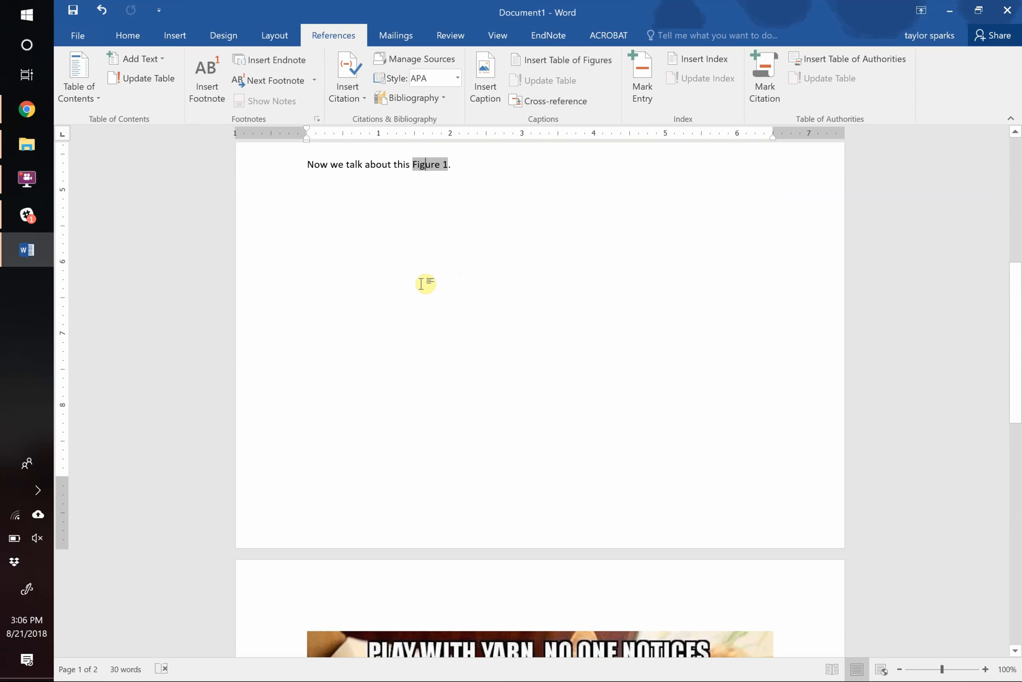
pyautogui.press('Right')
pyautogui.press('Right')
pyautogui.press('Right')
pyautogui.press('Right')
pyautogui.press('Right')
pyautogui.press('Right')
pyautogui.press('Return')
pyautogui.press('Return')
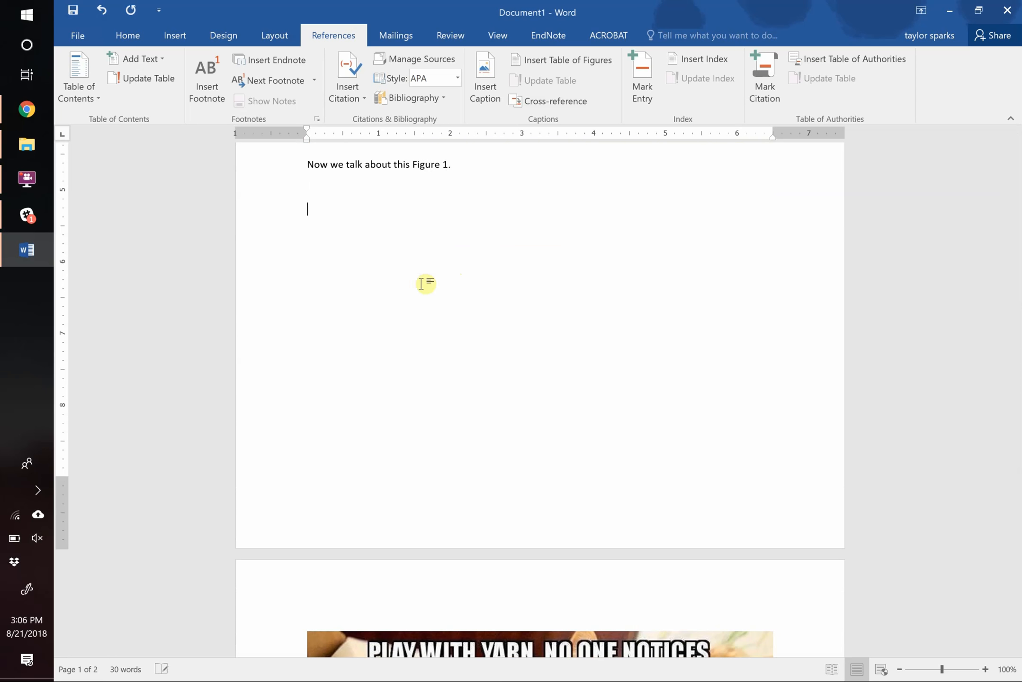
pyautogui.hotkey('ctrl', 'v')
pyautogui.scroll(-5, 422, 284)
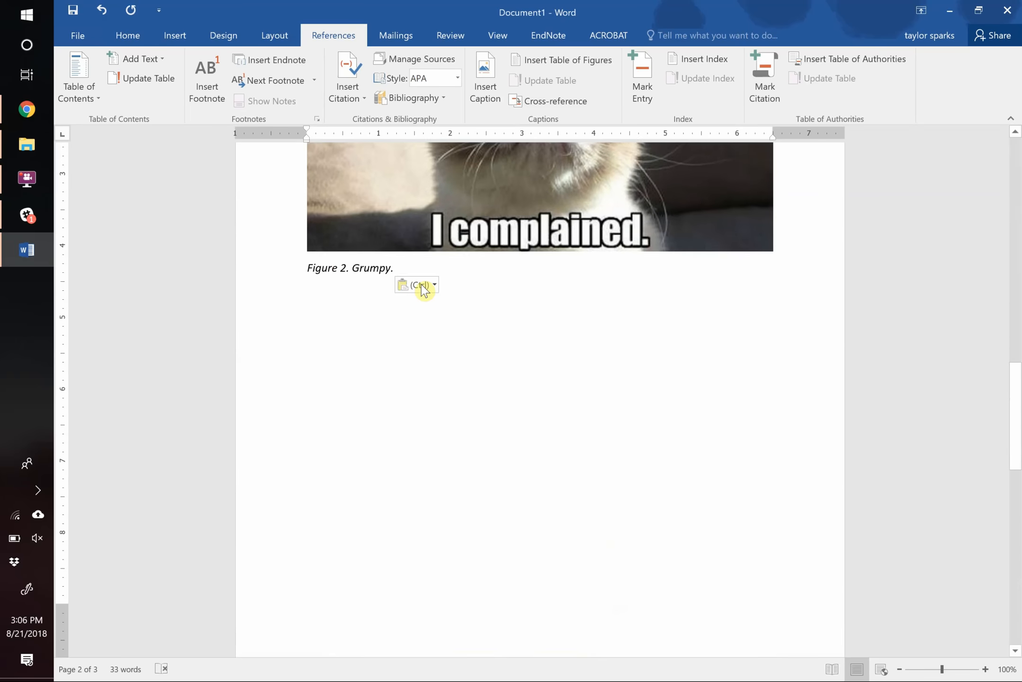
pyautogui.scroll(15, 422, 284)
pyautogui.scroll(-15, 422, 284)
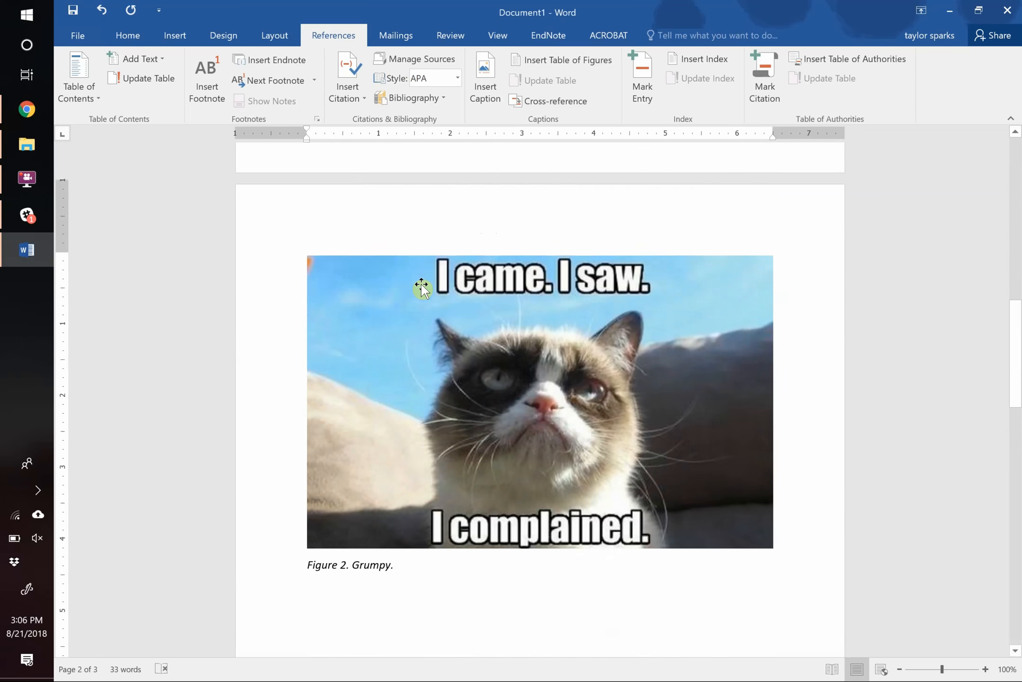
# Update all figure captions and cross-references throughout the document so their numbers follow the new figure order.
pyautogui.scroll(-5, 422, 284)
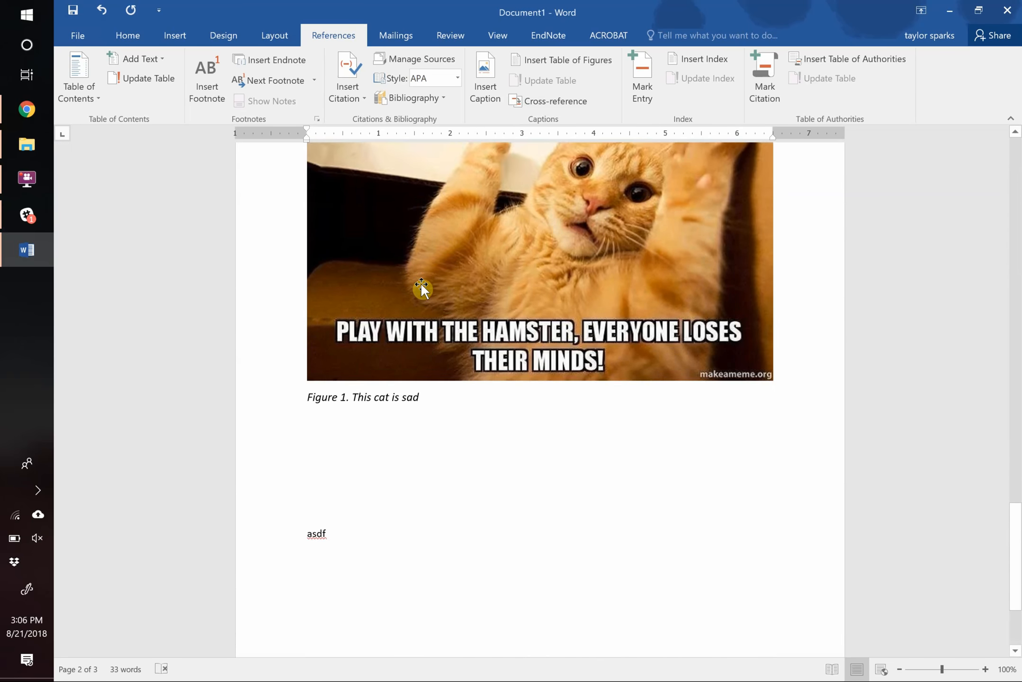
pyautogui.hotkey('ctrl', 'a')
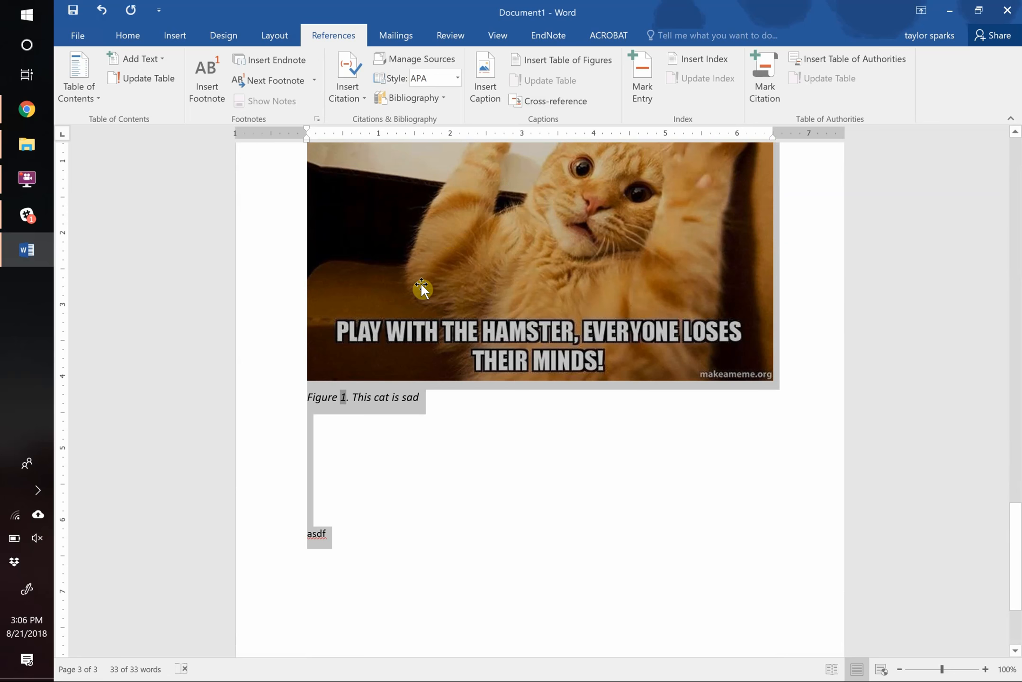
pyautogui.click(433, 453)
pyautogui.scroll(5, 433, 453)
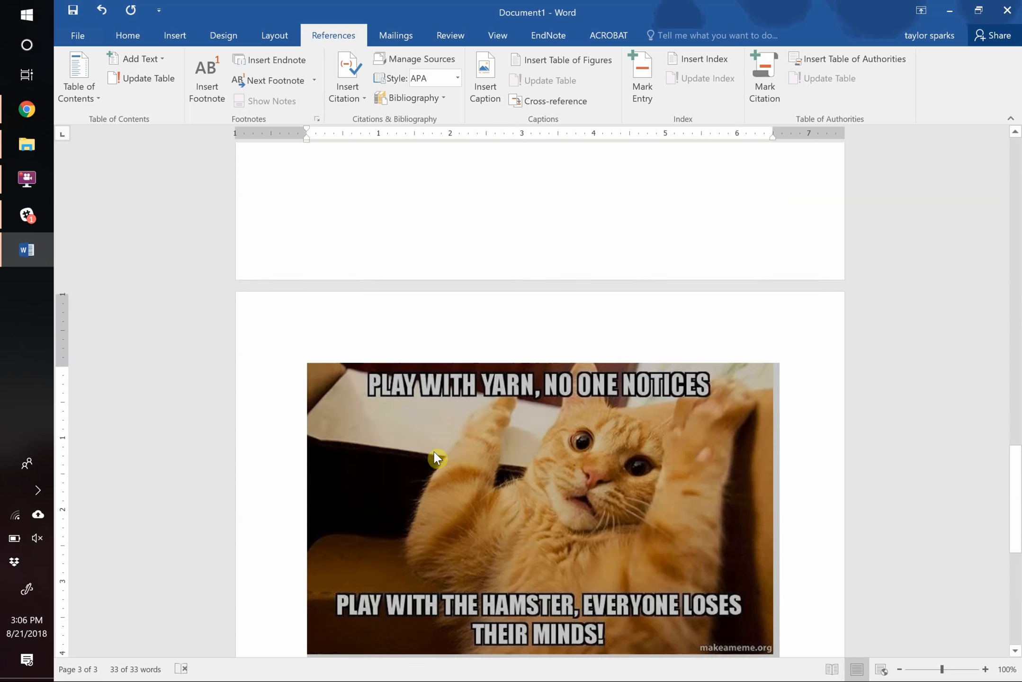
pyautogui.scroll(15, 434, 453)
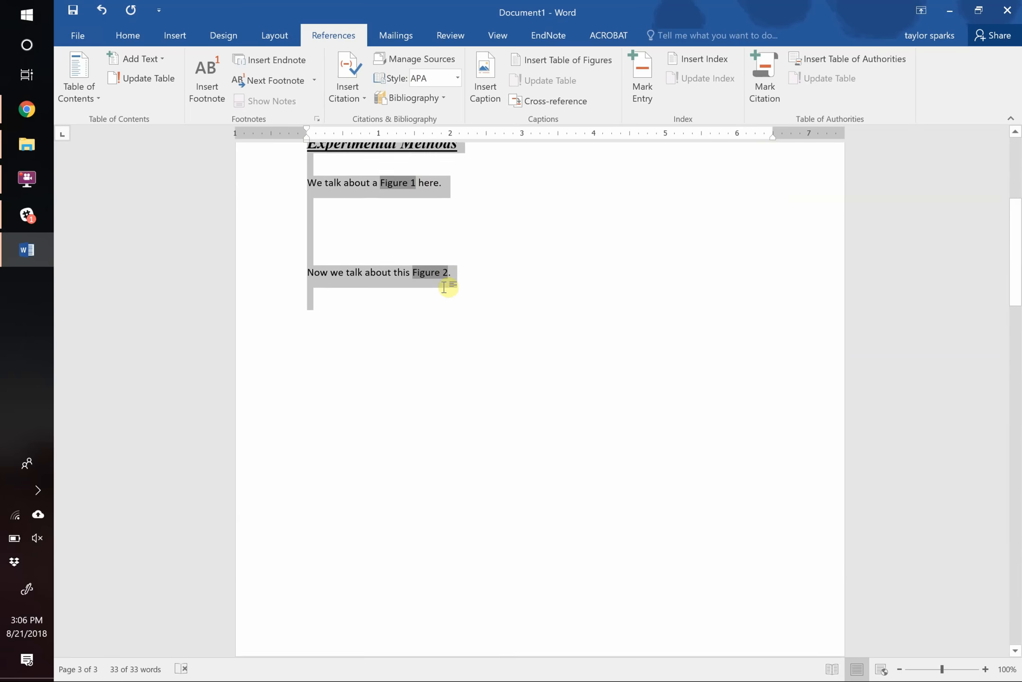
pyautogui.click(385, 238)
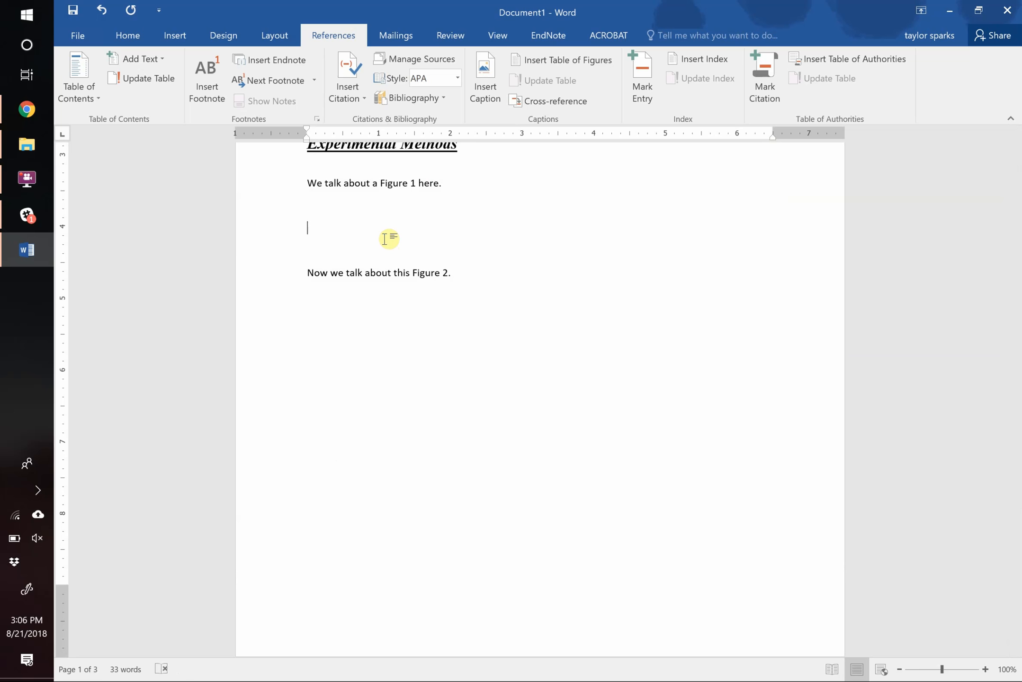
# Add a sentence a few lines below the grumpy cat caption saying that the author's paper needs citing.
pyautogui.click(356, 337)
pyautogui.scroll(-10, 356, 338)
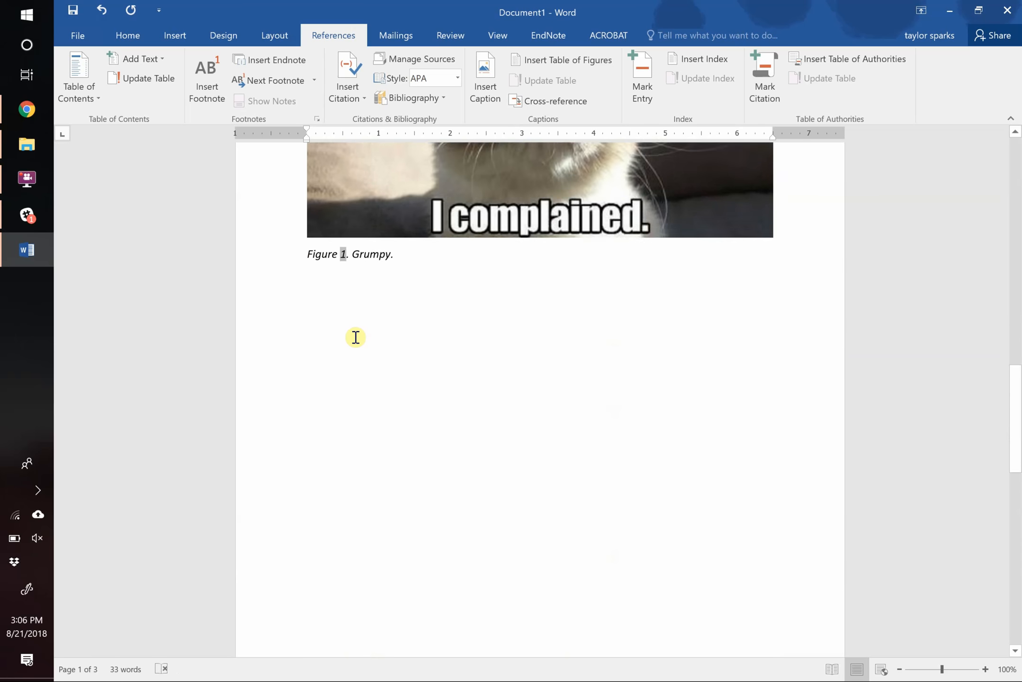
pyautogui.click(409, 347)
pyautogui.press('Return')
pyautogui.press('Return')
pyautogui.press('Return')
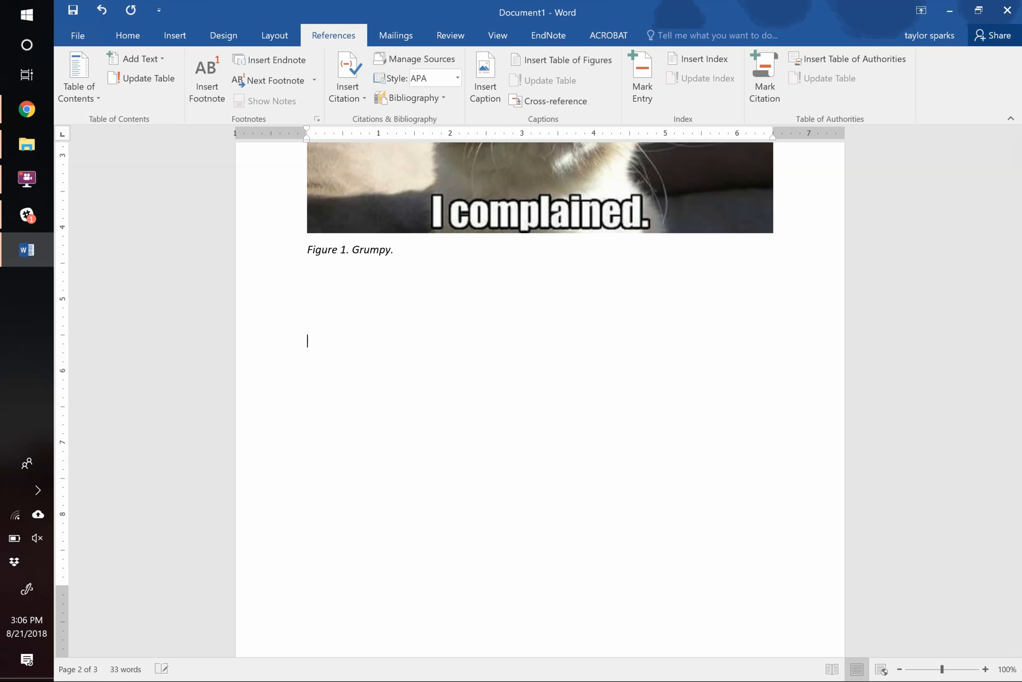
pyautogui.write("Ww2 need to cite Sparks' paper")
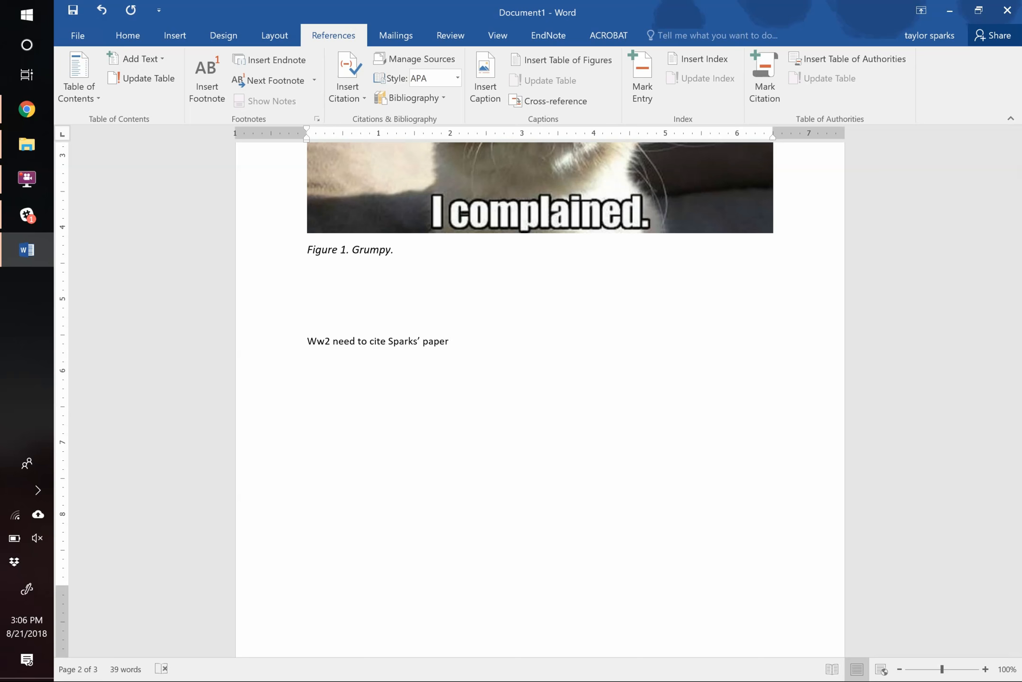
pyautogui.write('.')
# Add a "Bibliography" line below the sentence, followed by a manual reference with the author's name and “name” journal, 18, 199, 2018.
pyautogui.click(440, 382)
pyautogui.write('Bibliography')
pyautogui.press('Return')
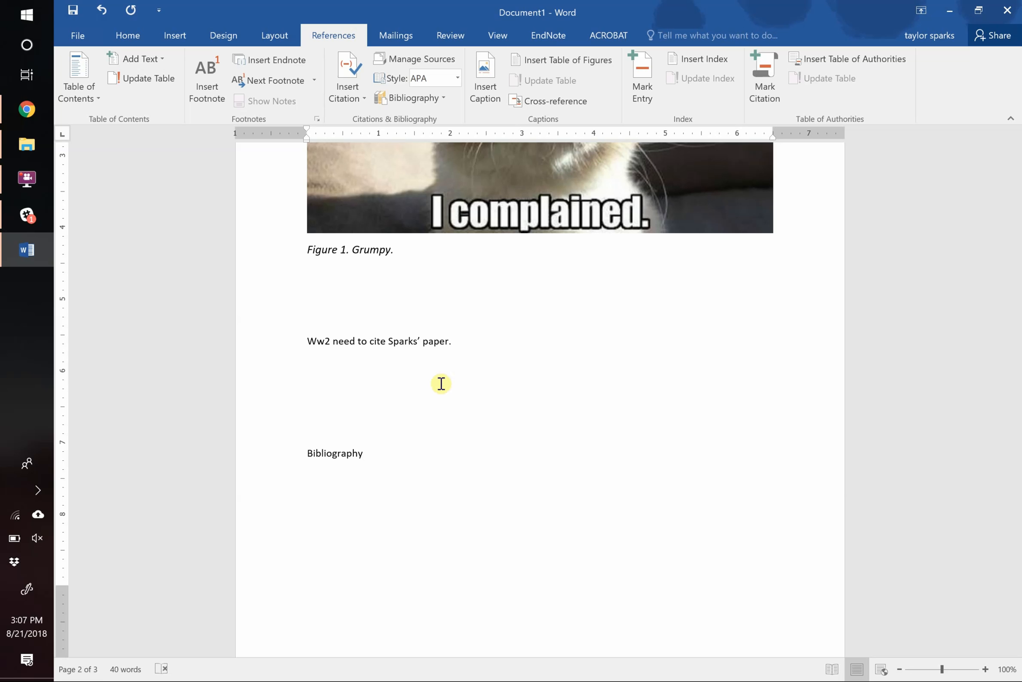
pyautogui.write('Taylor Sparks "name')
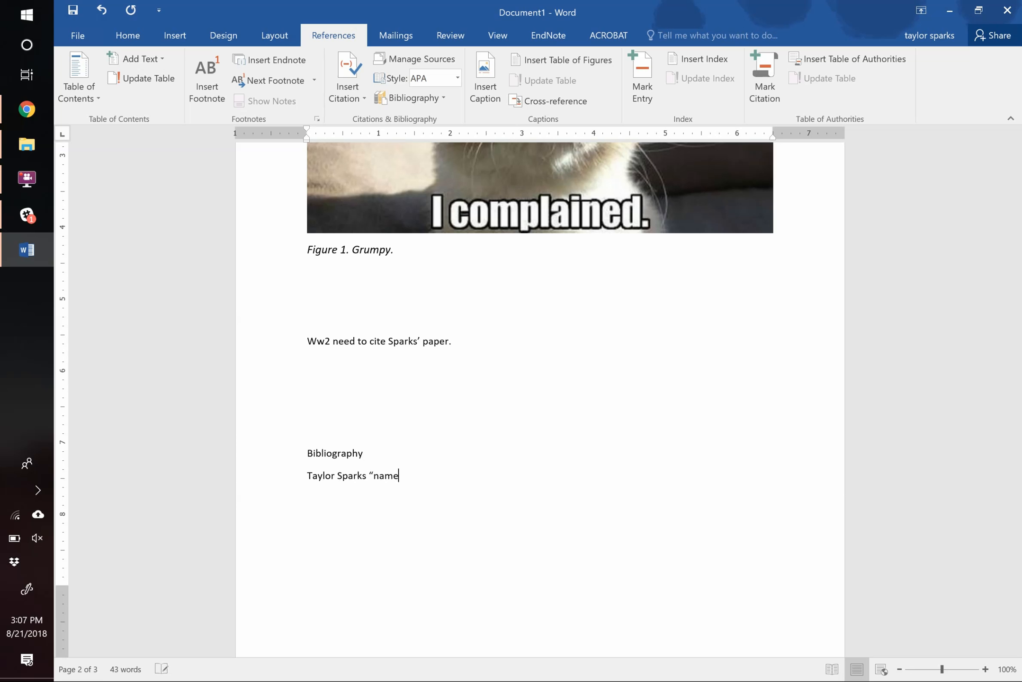
pyautogui.write('" journal, 18, 199, 2018')
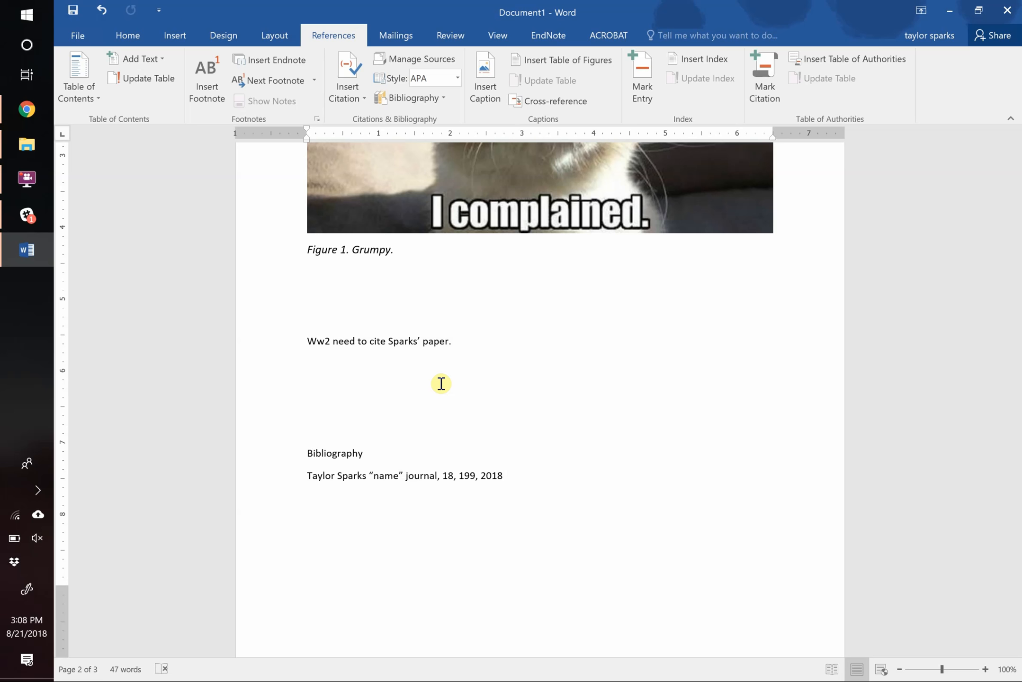
# Delete the manual reference and the "Bibliography" line above the orange cat picture.
pyautogui.doubleClick(382, 465)
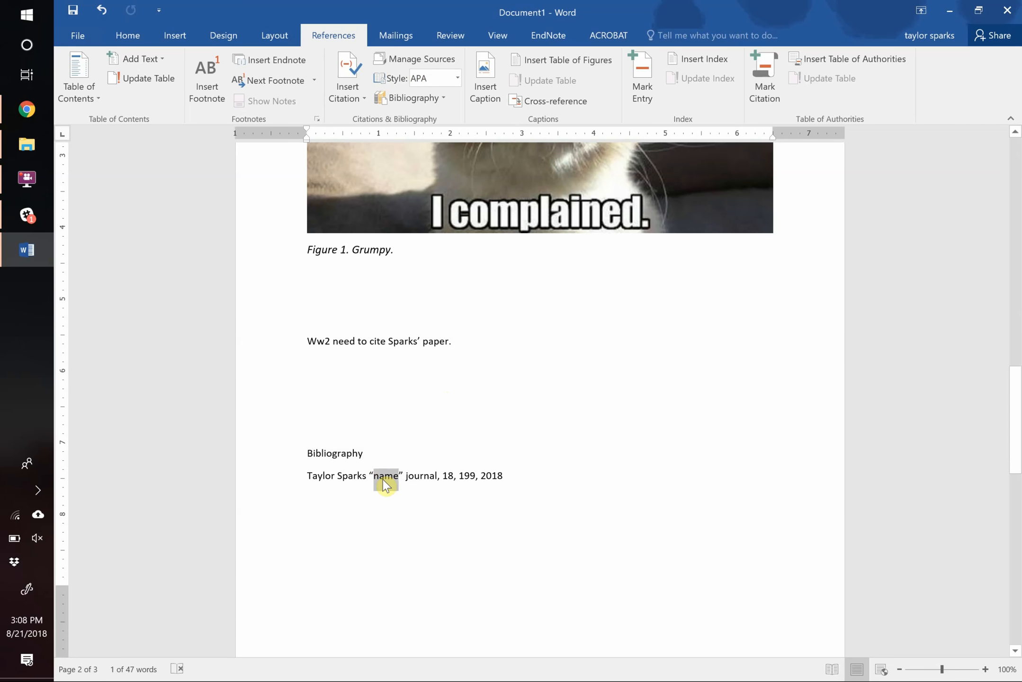
pyautogui.tripleClick(385, 478)
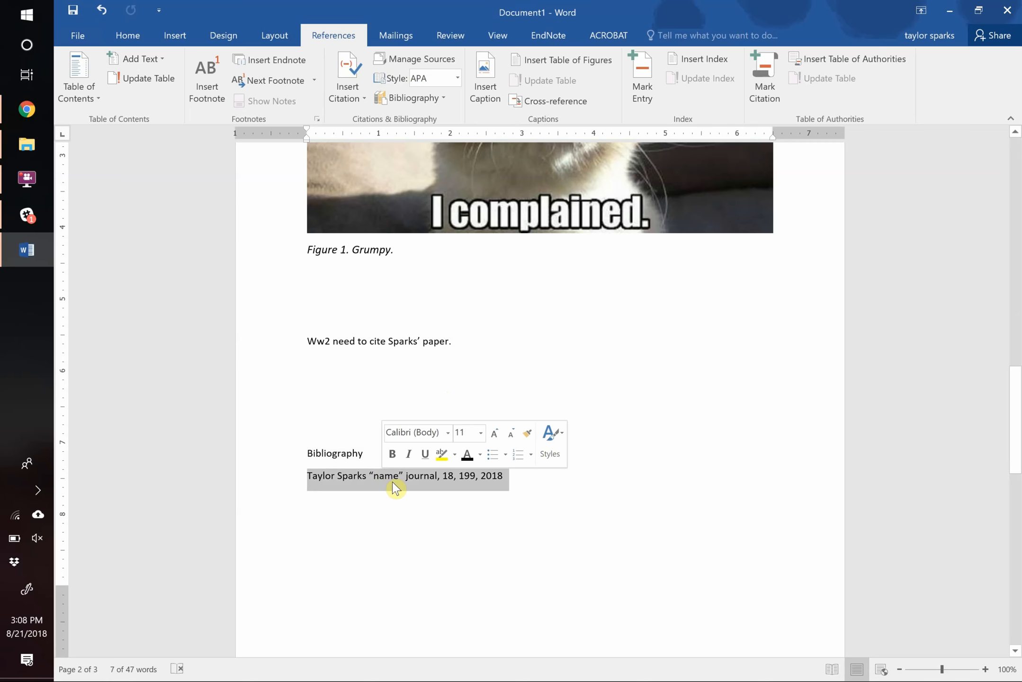
pyautogui.press('Delete')
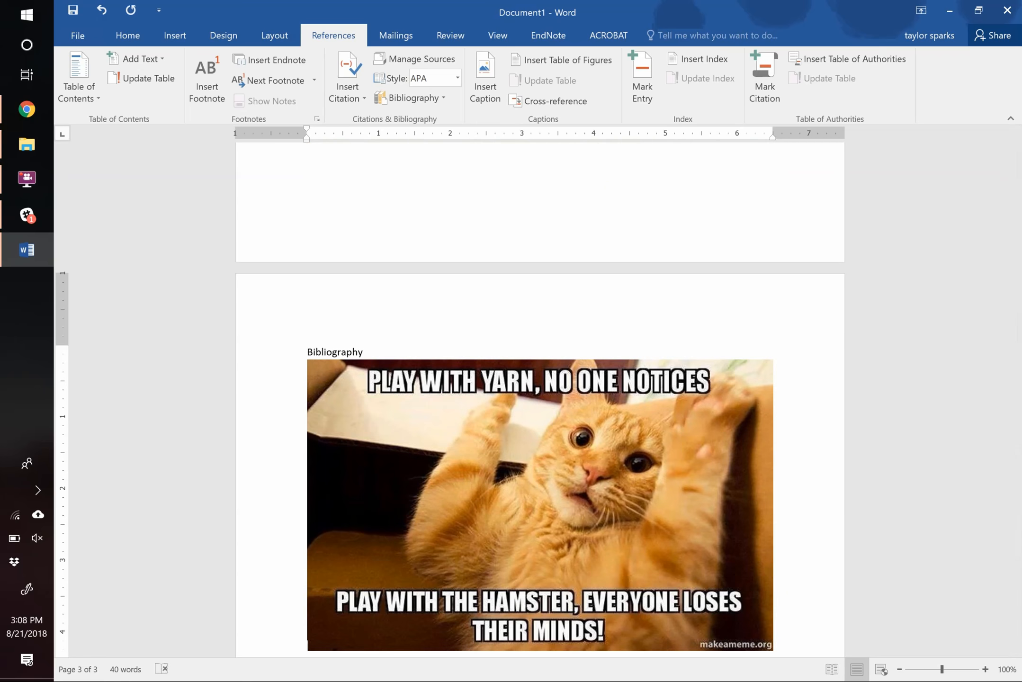
pyautogui.scroll(-10, 495, 370)
pyautogui.scroll(9, 495, 369)
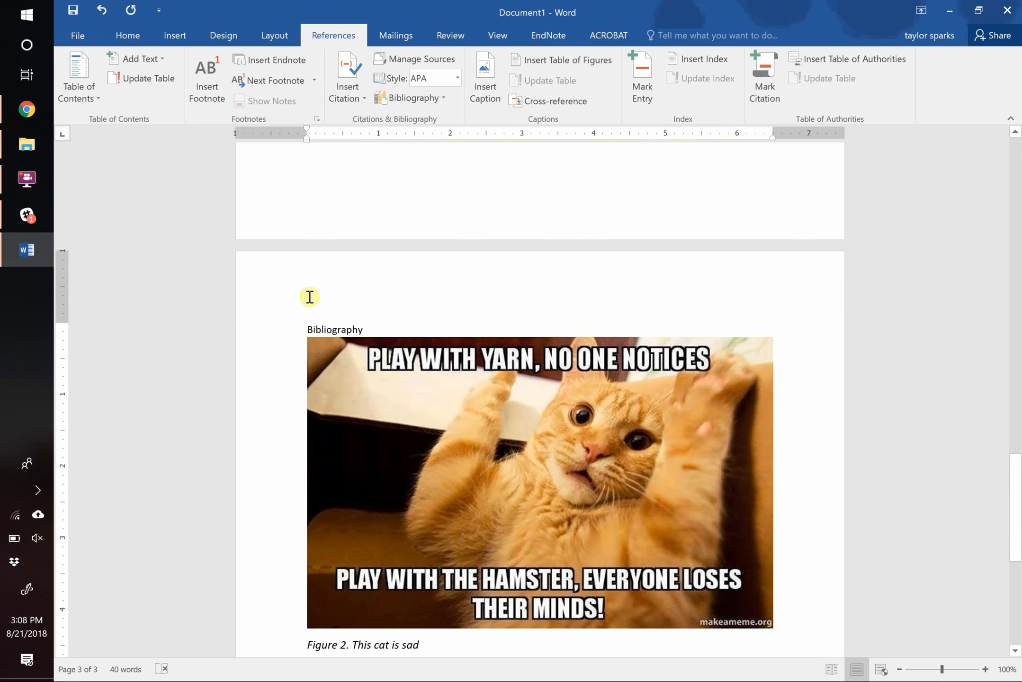
pyautogui.tripleClick(340, 326)
pyautogui.click(341, 327)
pyautogui.click(284, 323)
pyautogui.press('Delete')
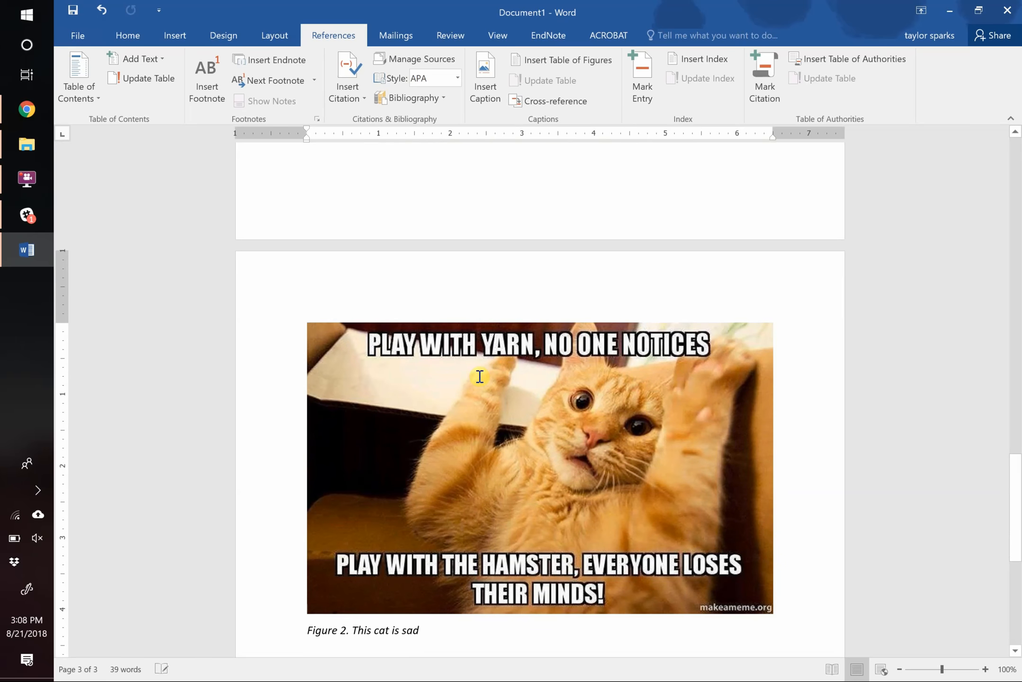
pyautogui.scroll(-8, 479, 377)
# Switch to Chrome, open scholar.google.com in a new tab and search for the author's name plus "materials".
pyautogui.click(35, 111)
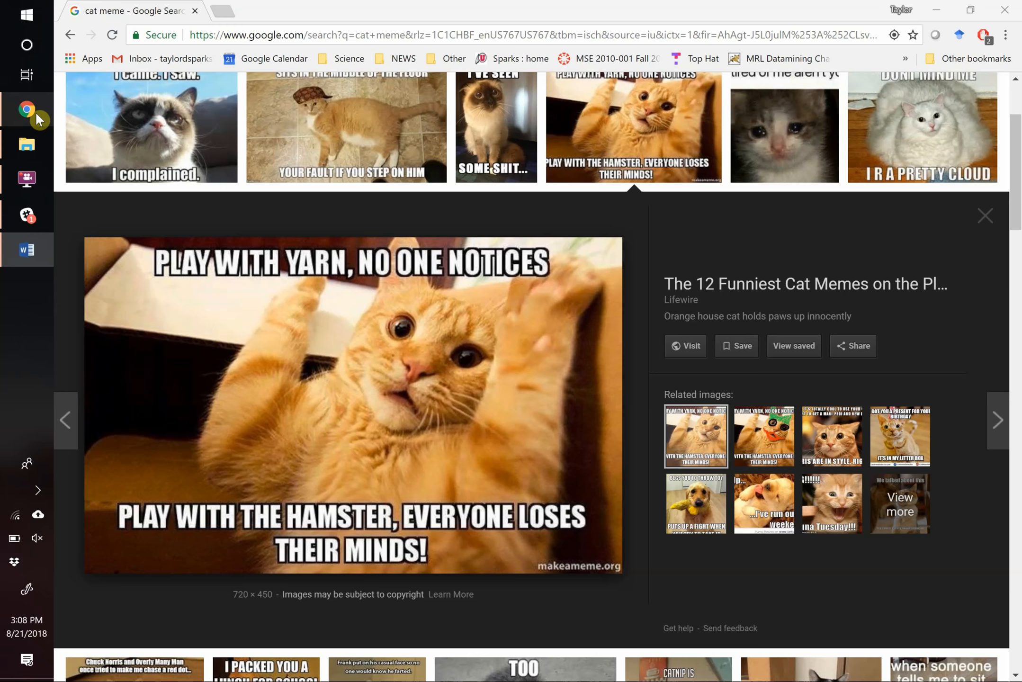
pyautogui.click(222, 6)
pyautogui.write('scholar.google.com')
pyautogui.press('Return')
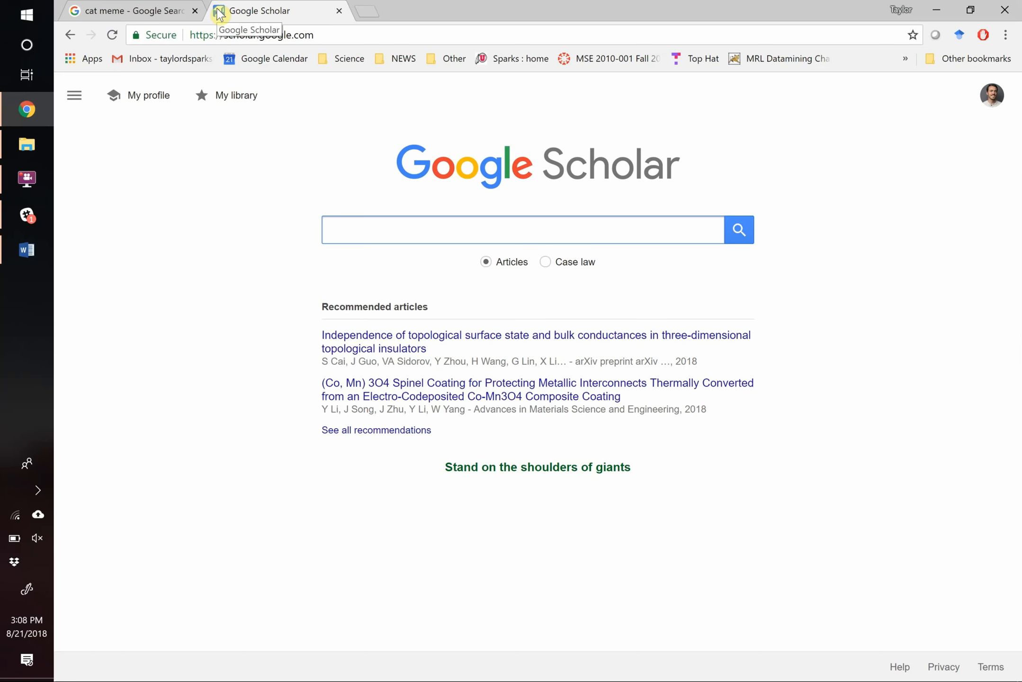
pyautogui.write('tayl')
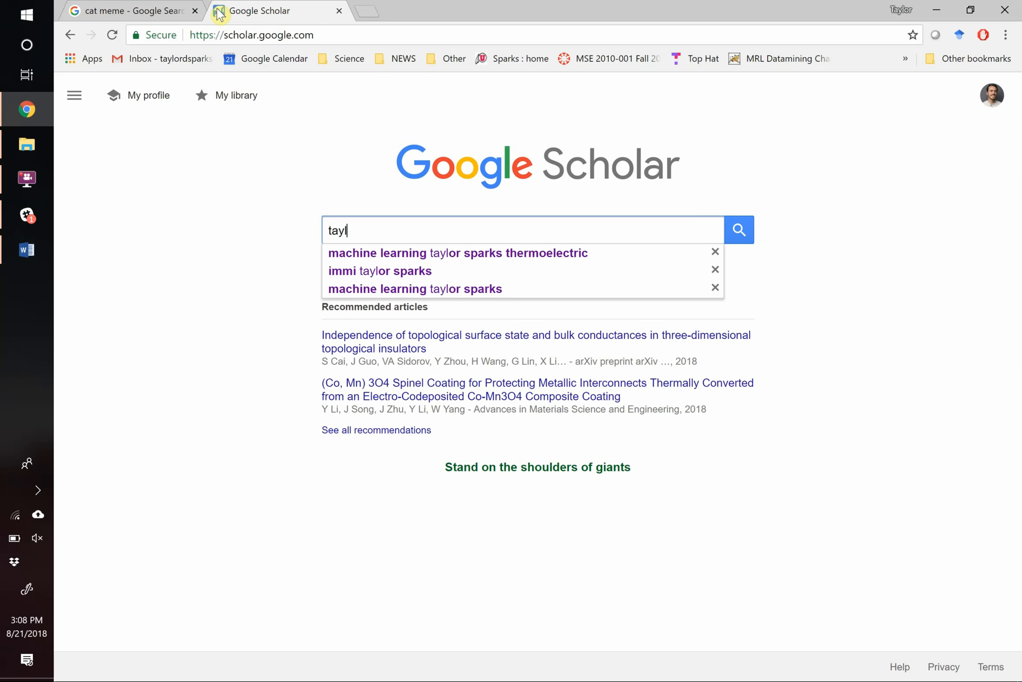
pyautogui.write('or sparks materials')
pyautogui.press('Return')
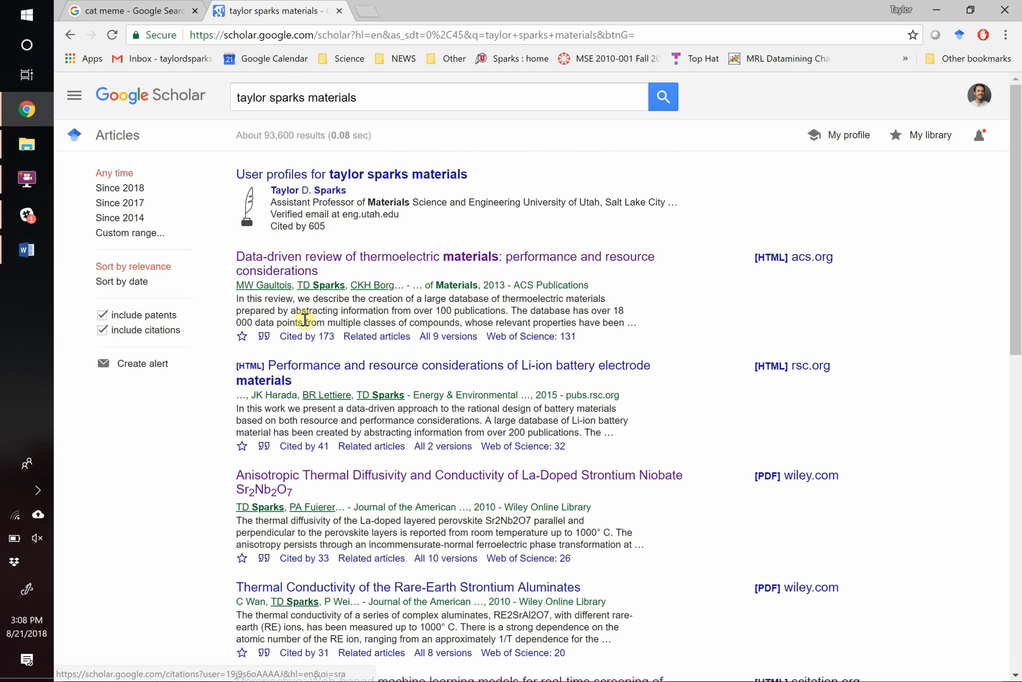
# View the publisher page of "Data-driven review of thermoelectric materials: performance and resource considerations" and return to the search results.
pyautogui.click(311, 261)
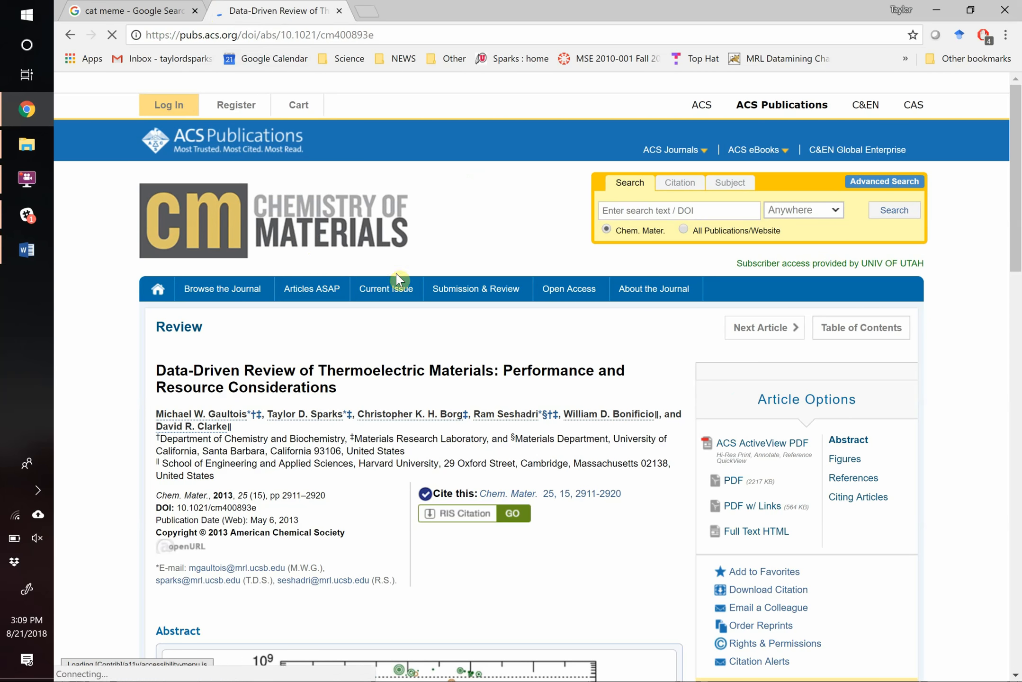
pyautogui.scroll(-1, 775, 543)
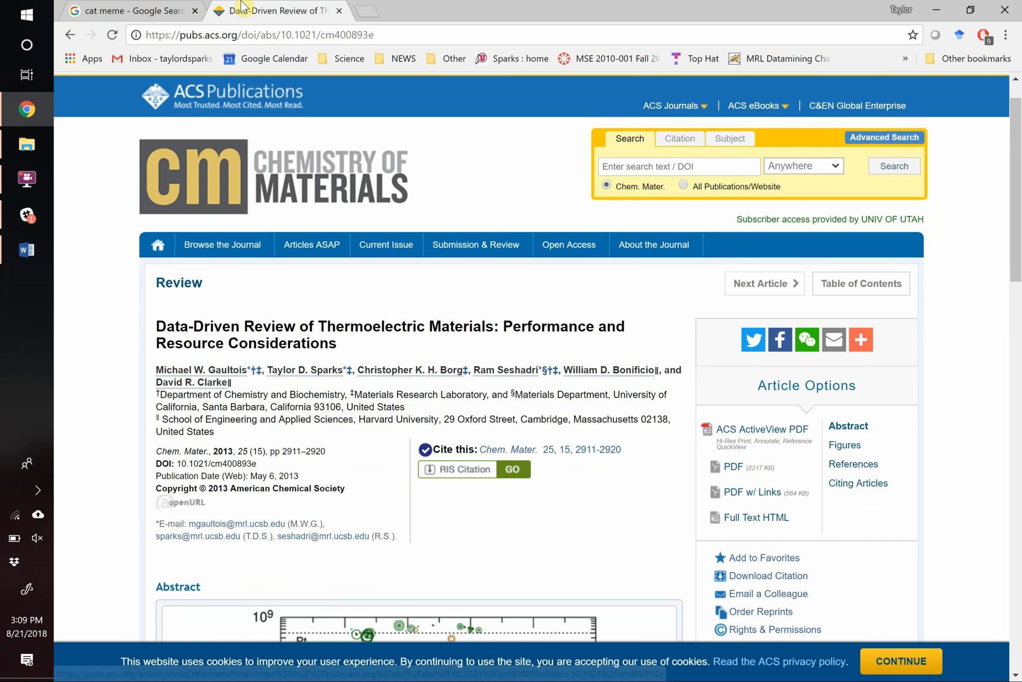
pyautogui.click(70, 35)
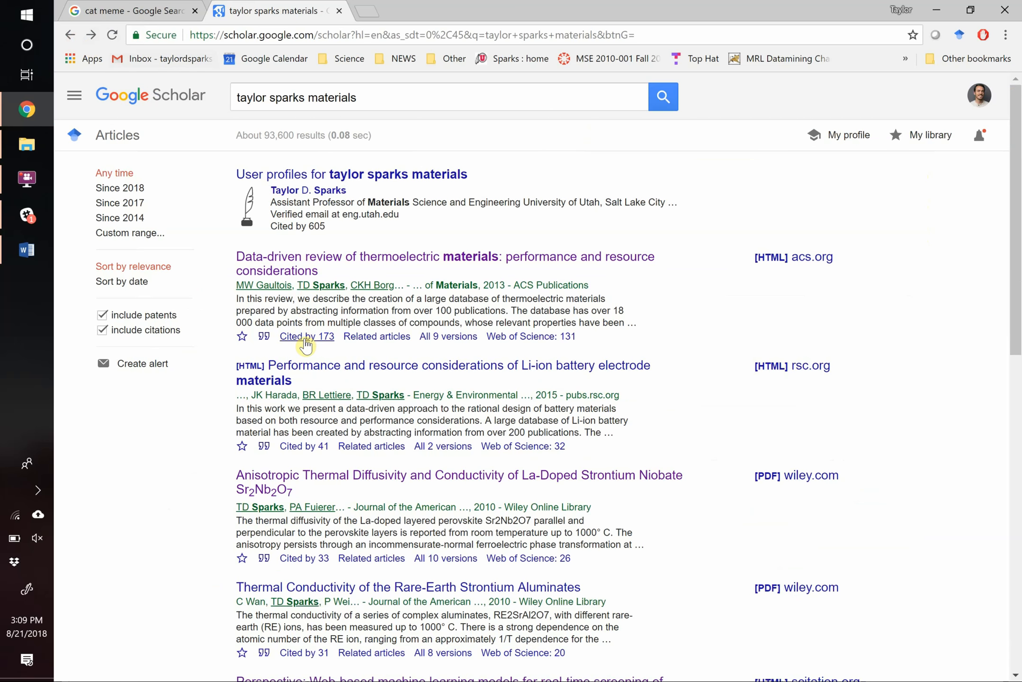
# Download the EndNote citation file for the article "Data-driven review of thermoelectric materials: performance and resource considerations".
pyautogui.click(263, 337)
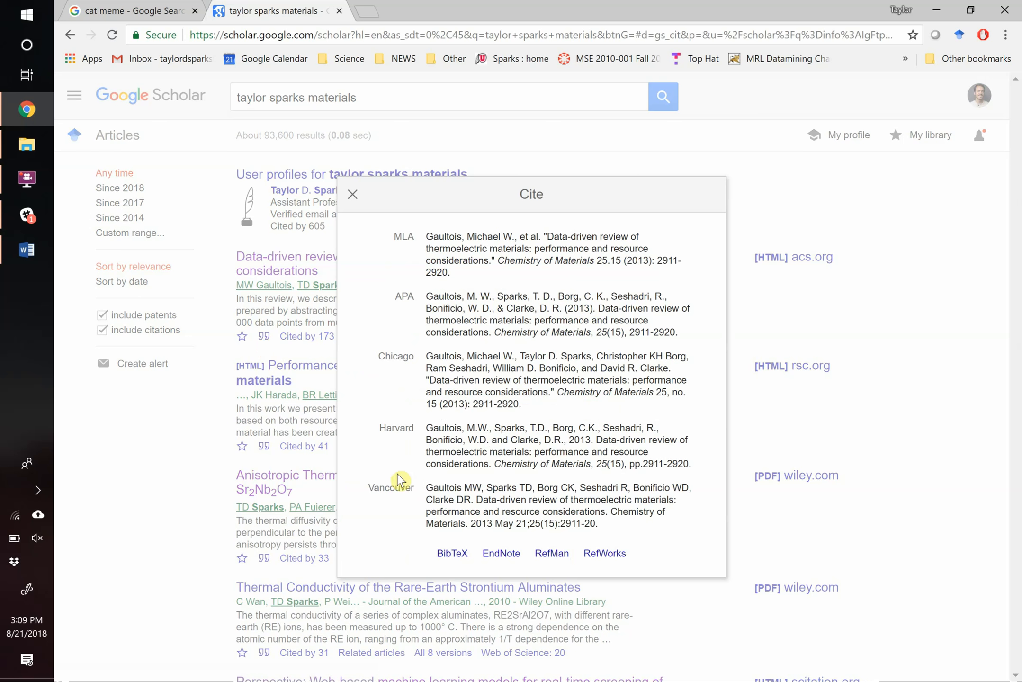
pyautogui.tripleClick(478, 383)
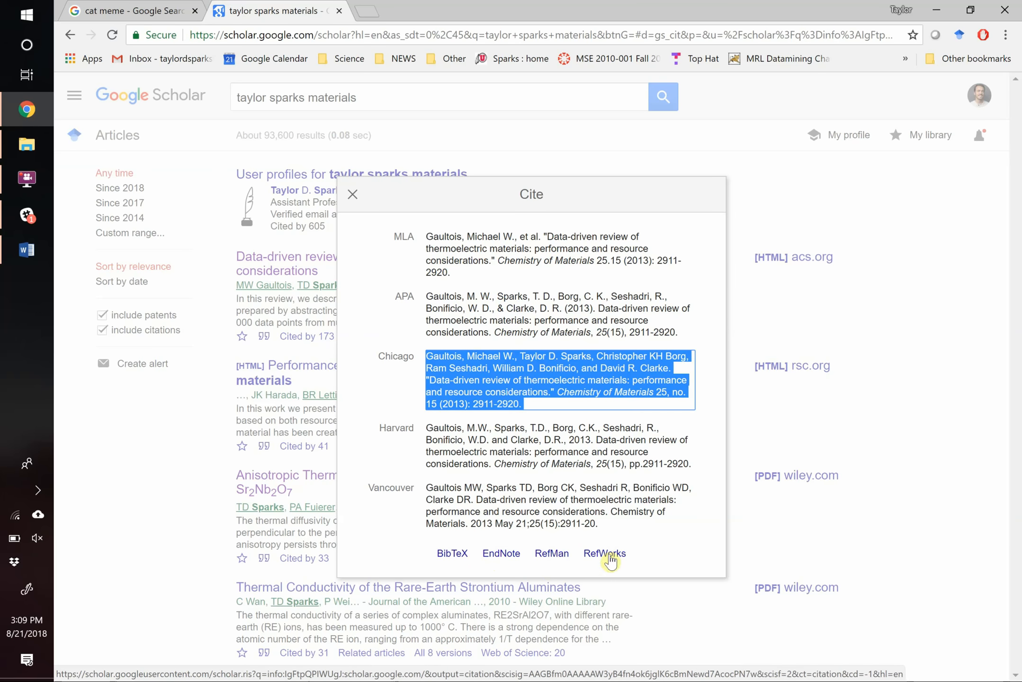
pyautogui.click(496, 557)
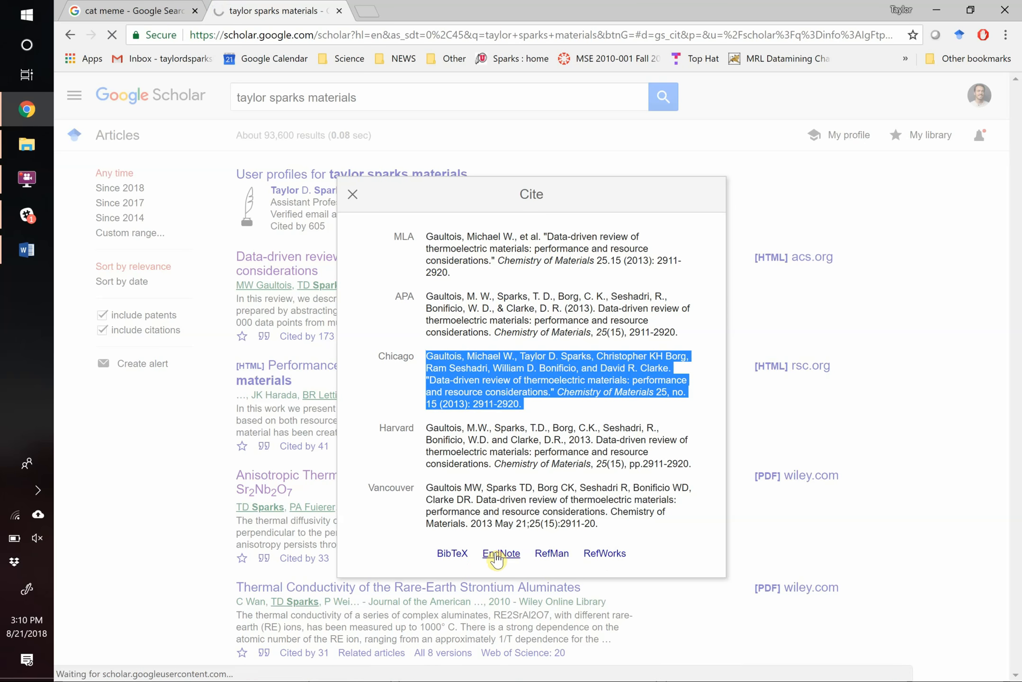
# Search for "endnoteweb" in a new tab, open EndNote Web and sign in with the saved account credentials.
pyautogui.click(371, 13)
pyautogui.write('endnoteweb')
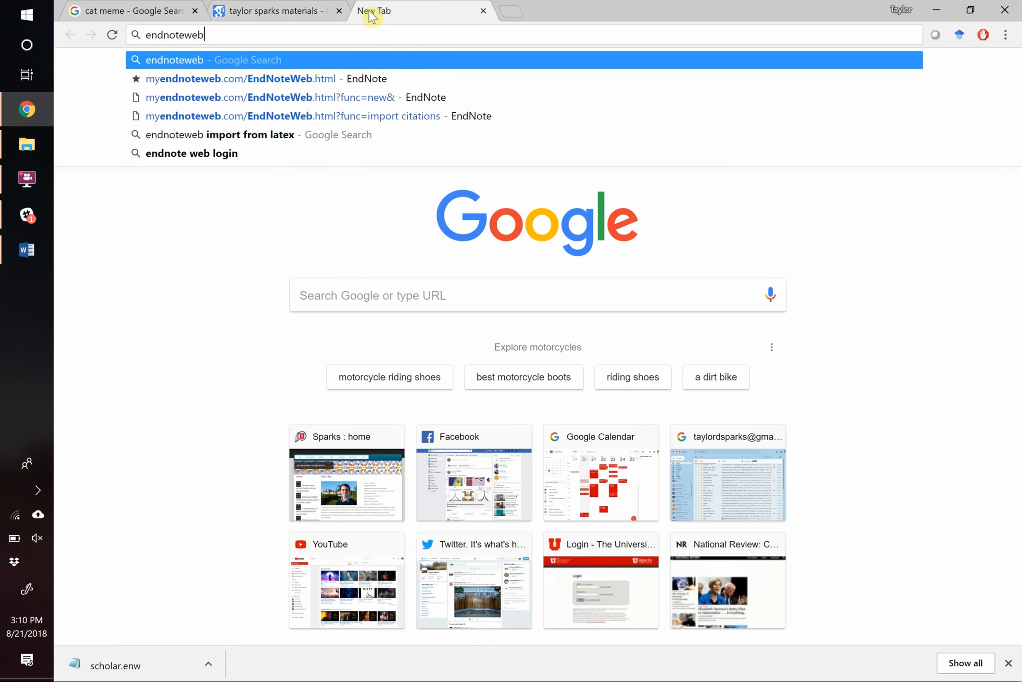
pyautogui.press('Return')
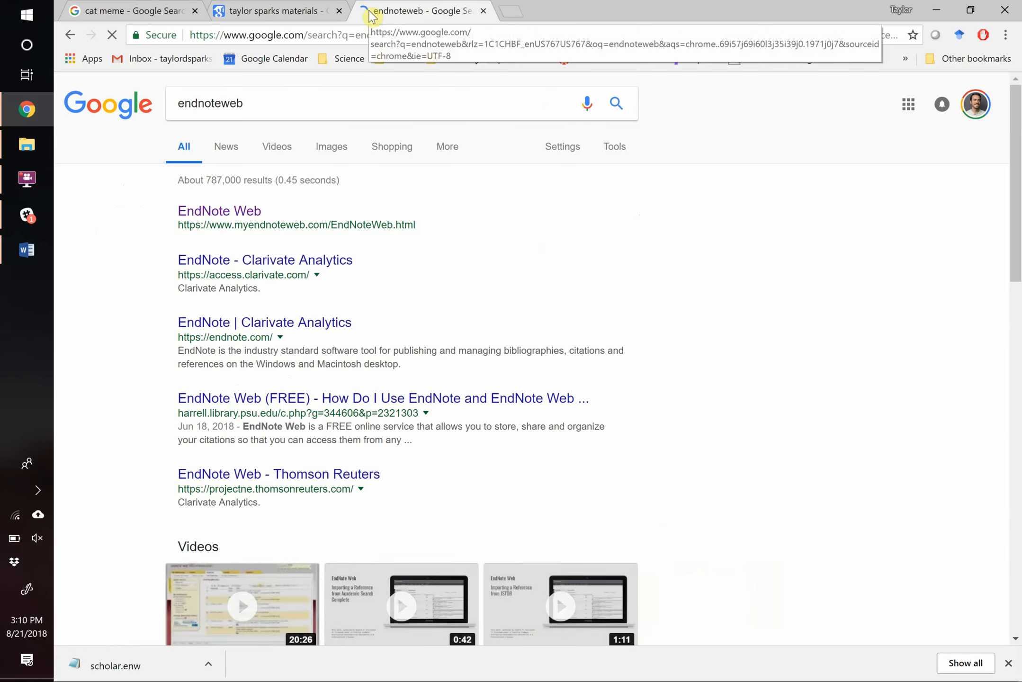
pyautogui.click(216, 212)
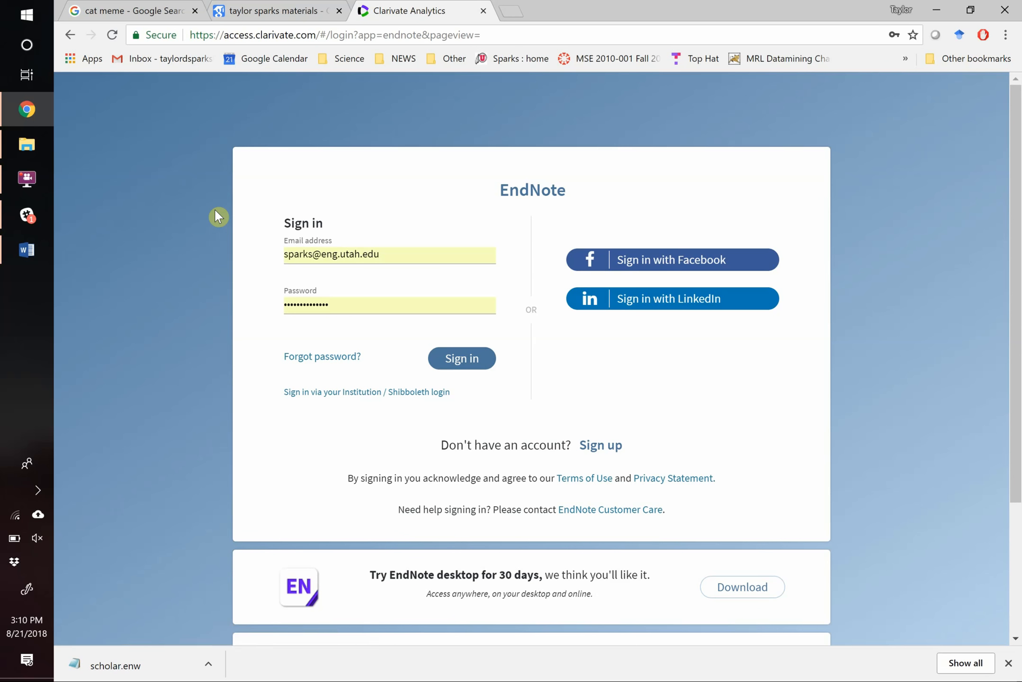
pyautogui.click(476, 363)
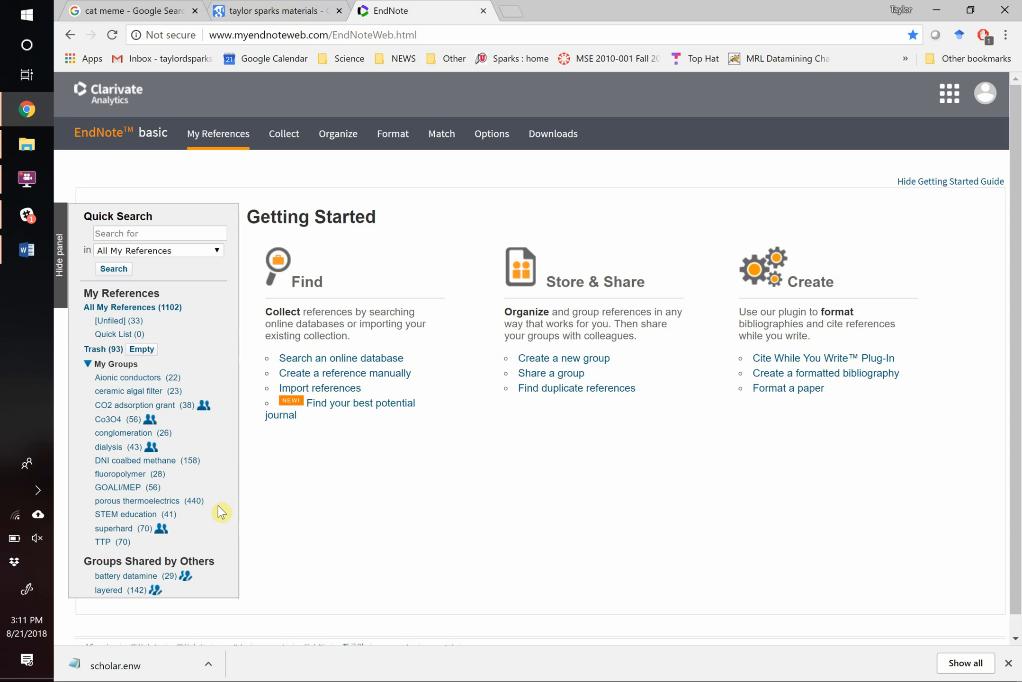
# Open the reference "Forward osmosis: principles, applications, and recent developments" in the ceramic algal filter group and review the available reference types.
pyautogui.click(129, 391)
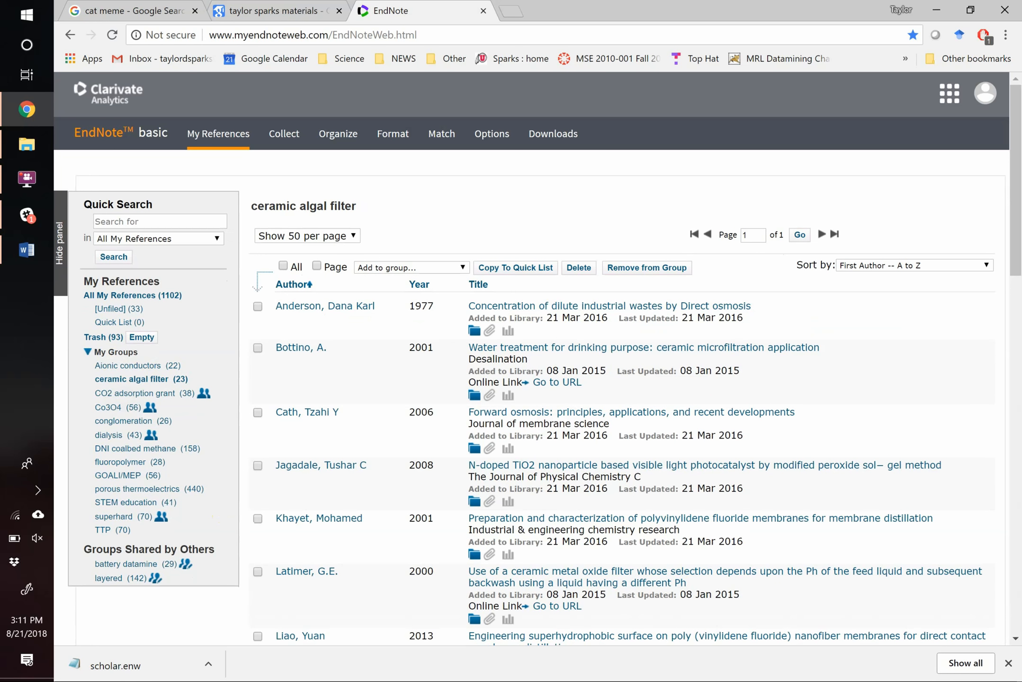
pyautogui.click(649, 411)
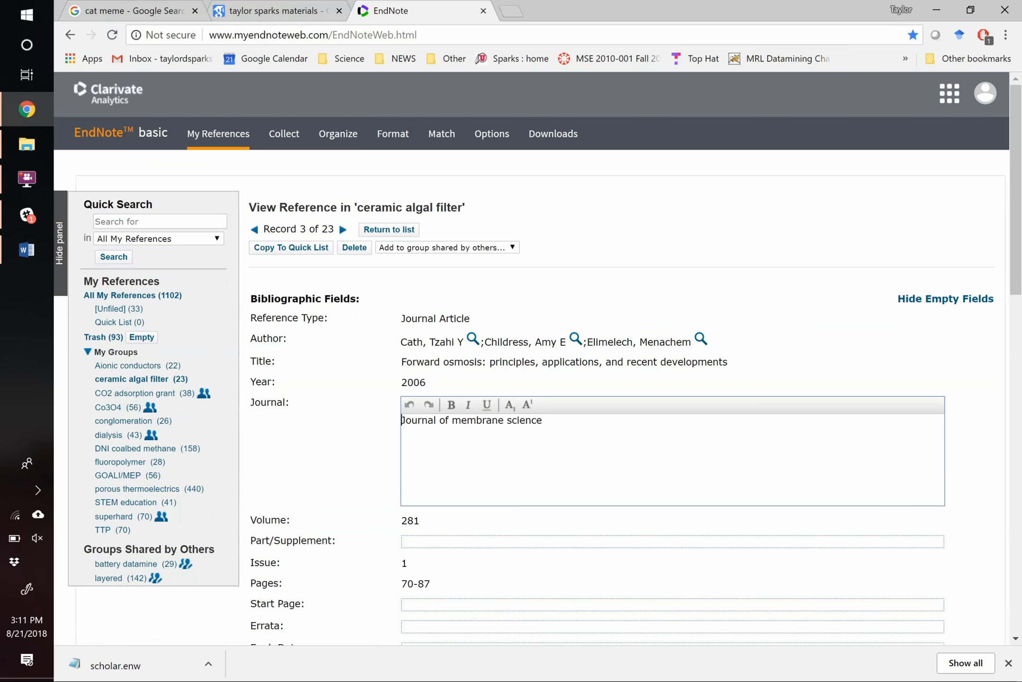
pyautogui.click(427, 322)
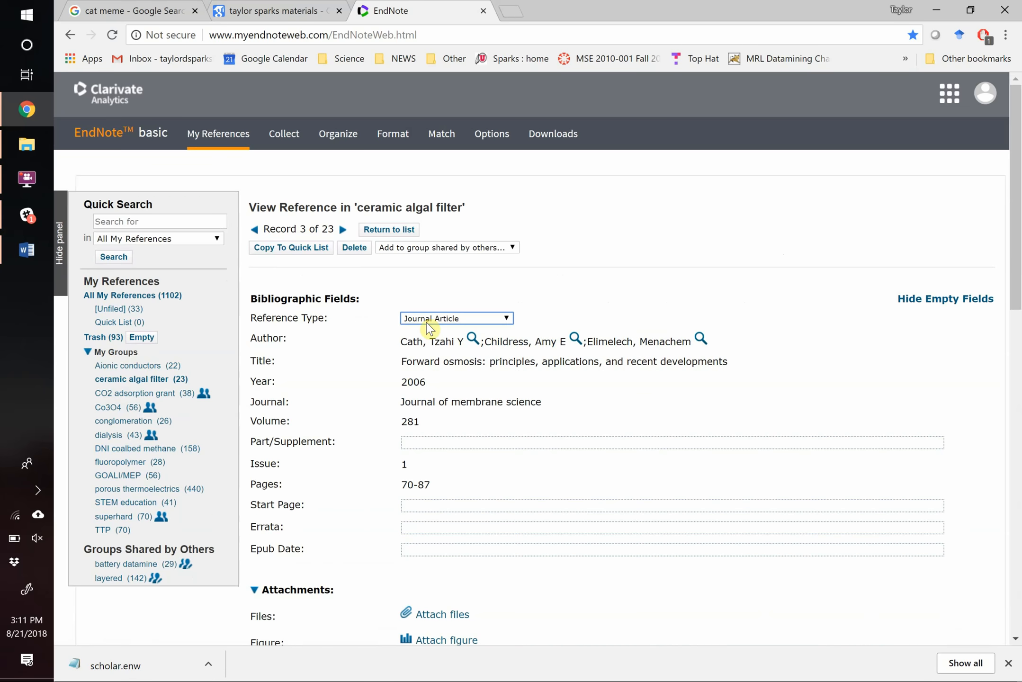
pyautogui.click(506, 318)
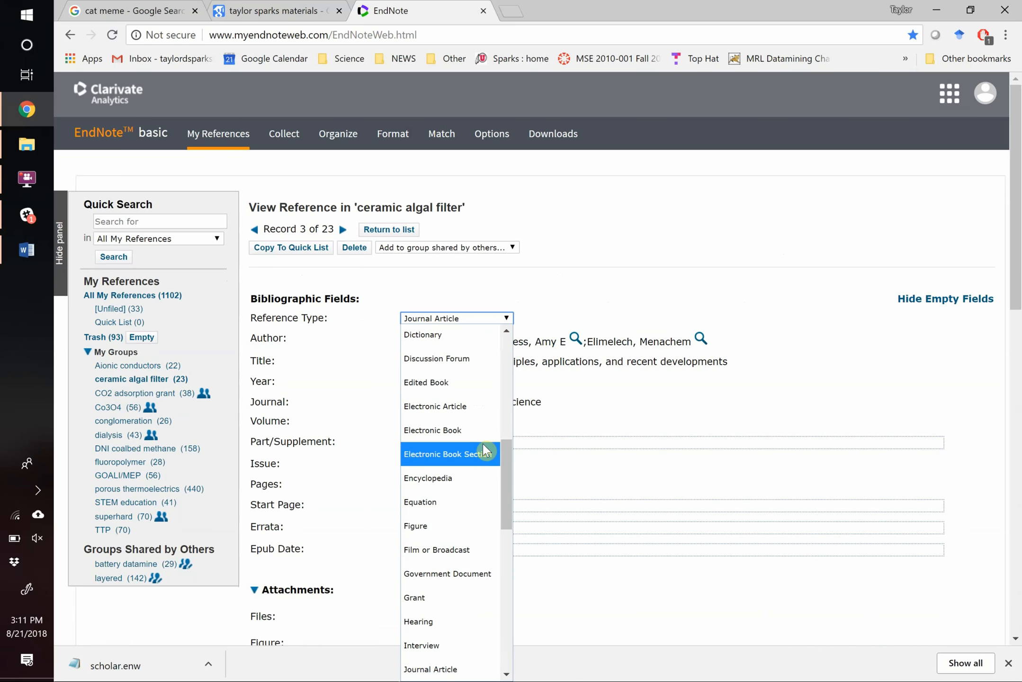
pyautogui.scroll(-8, 486, 450)
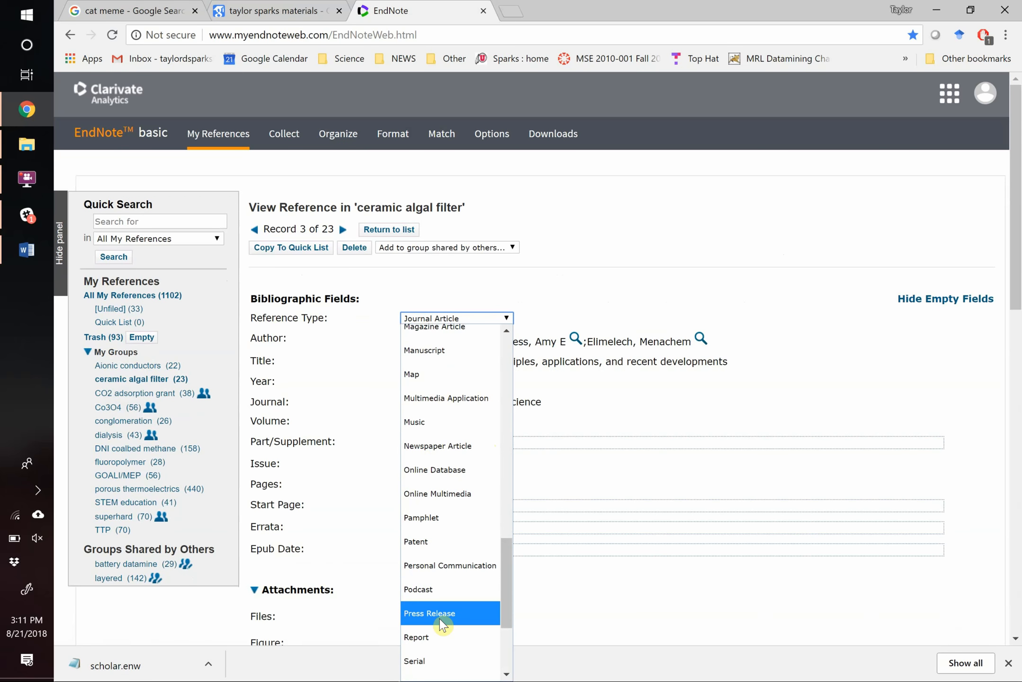
pyautogui.press('Escape')
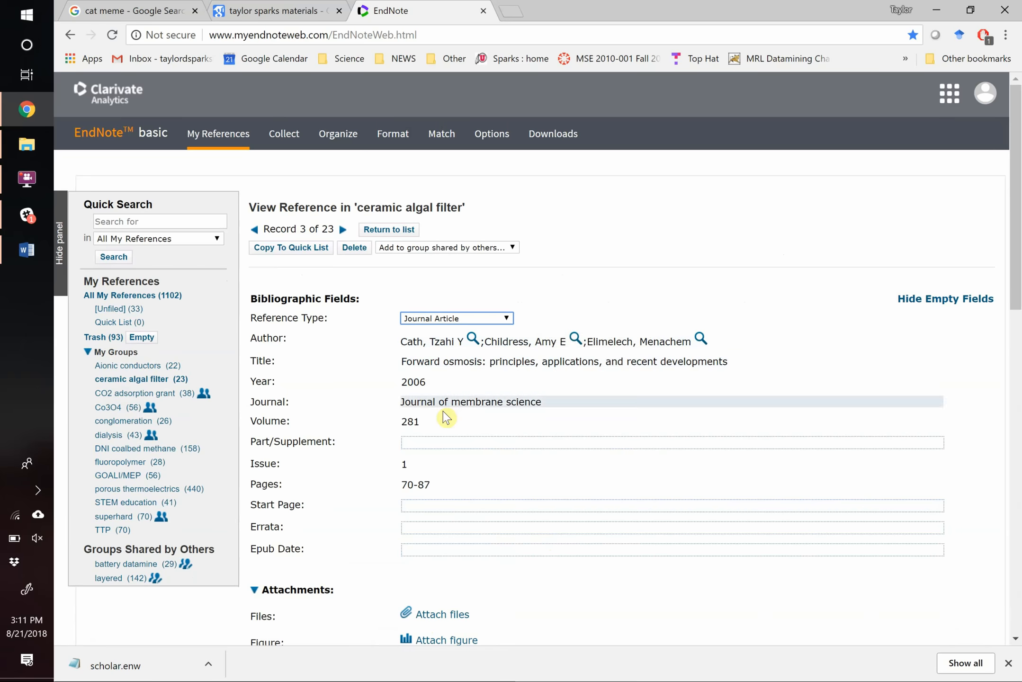
# Look through the reference's bibliographic, attachment and optional fields, opening the empty Errata field without entering anything.
pyautogui.scroll(-1, 437, 436)
pyautogui.scroll(-11, 437, 436)
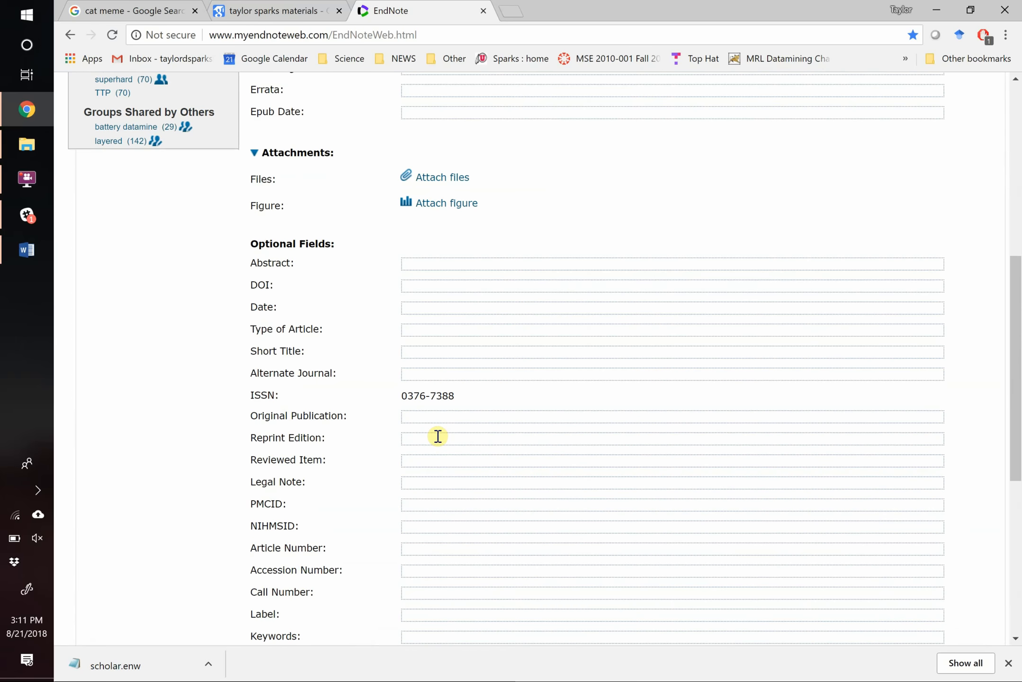
pyautogui.scroll(13, 438, 440)
pyautogui.scroll(-2, 436, 433)
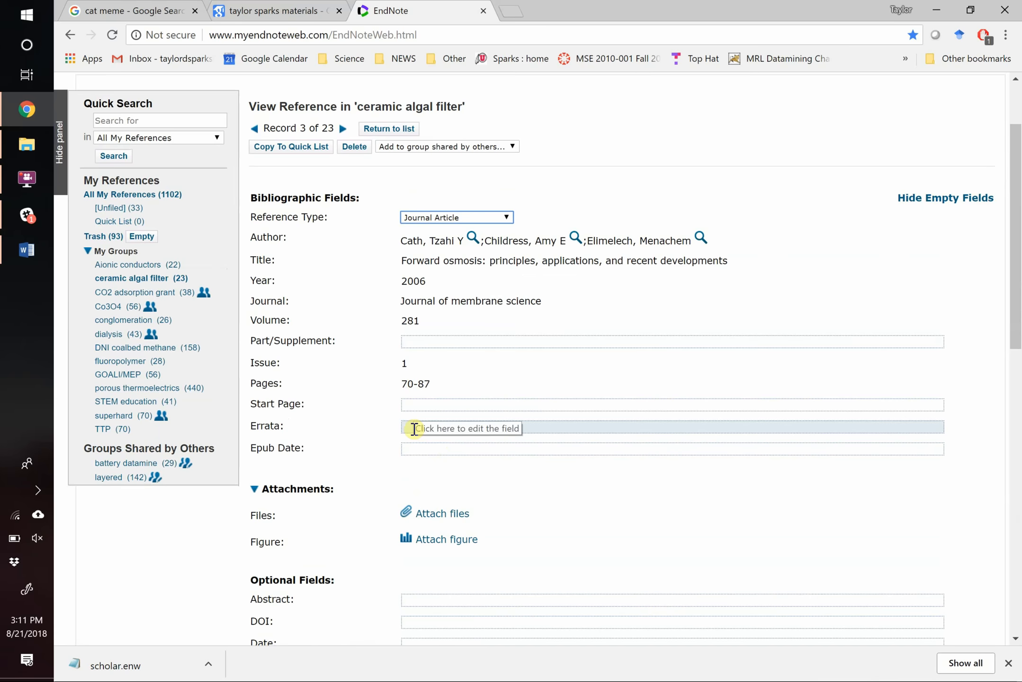
pyautogui.click(413, 428)
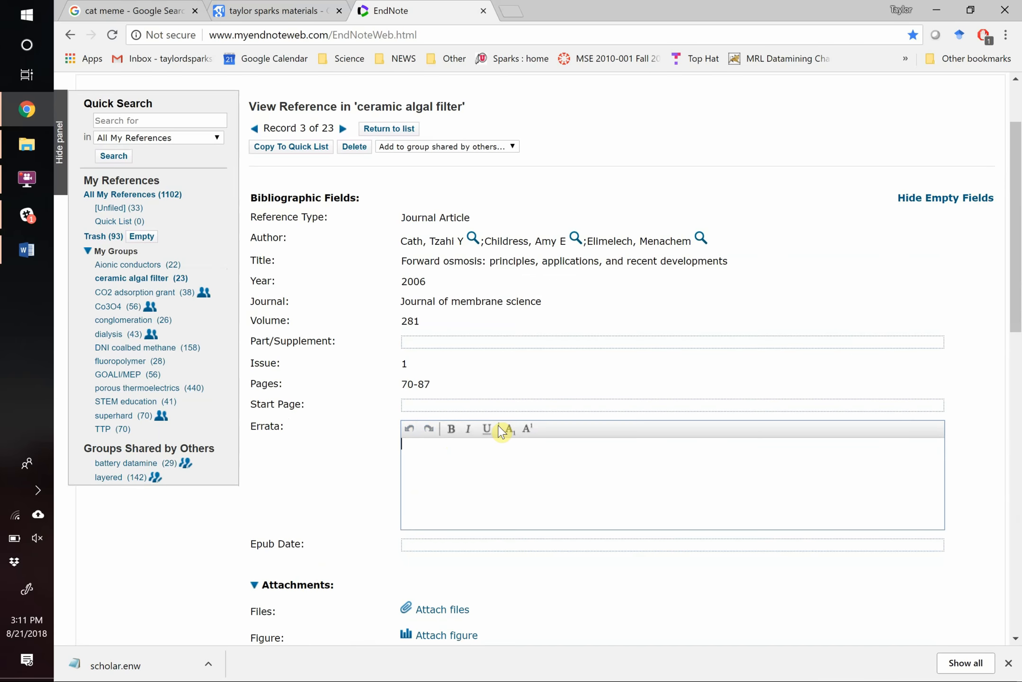
pyautogui.click(337, 270)
# Switch to Word and continue the last line with text saying that the author needs to be cited in our paper.
pyautogui.click(28, 248)
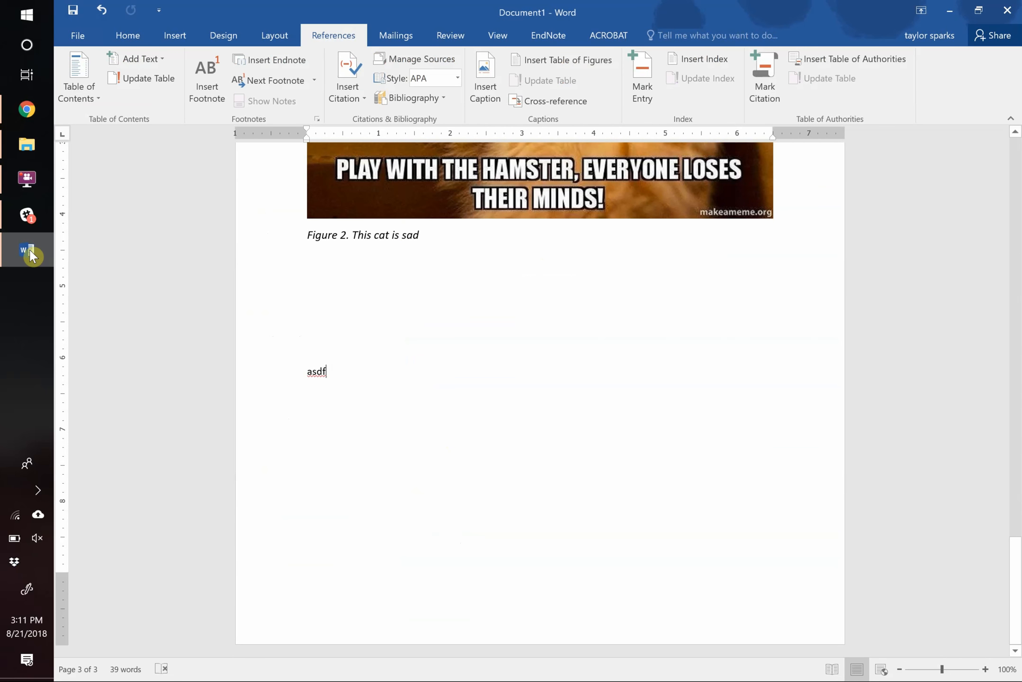
pyautogui.write('we need to cite spa')
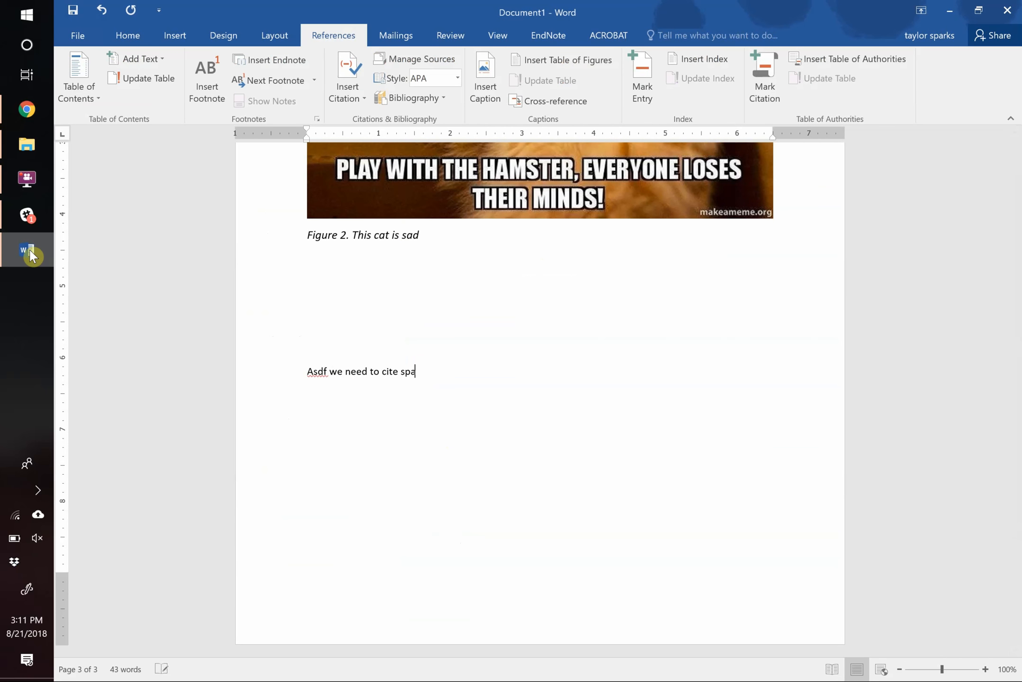
pyautogui.write('rks in our paper.')
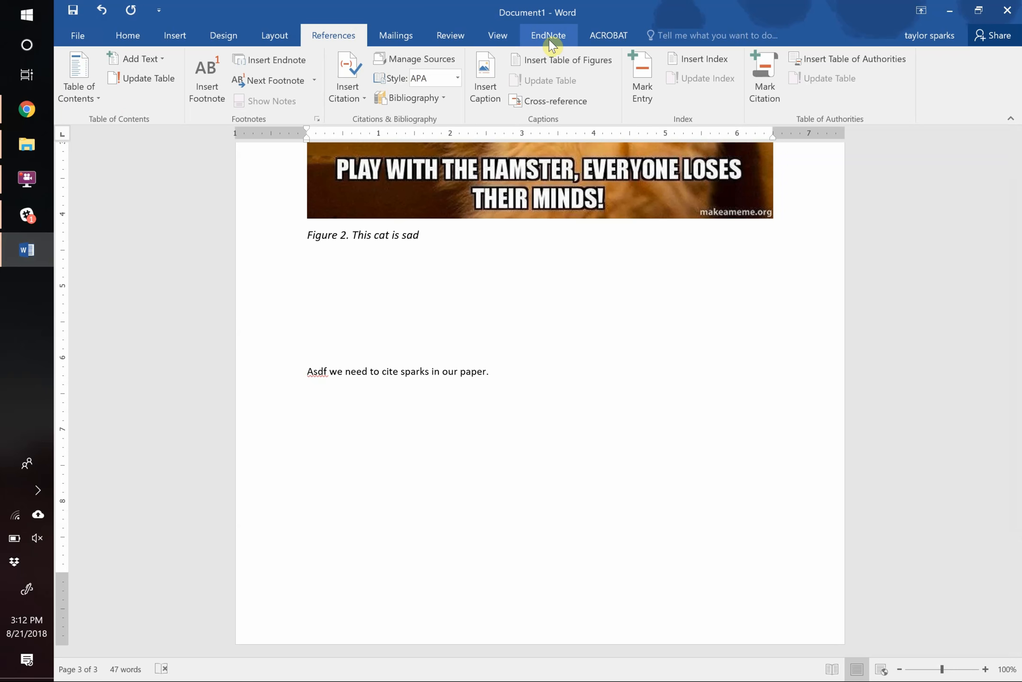
# Locate the Cite While You Write plug-in in EndNote Web in Chrome, and return to Word to view its EndNote citation tools.
pyautogui.click(44, 114)
pyautogui.scroll(2, 468, 165)
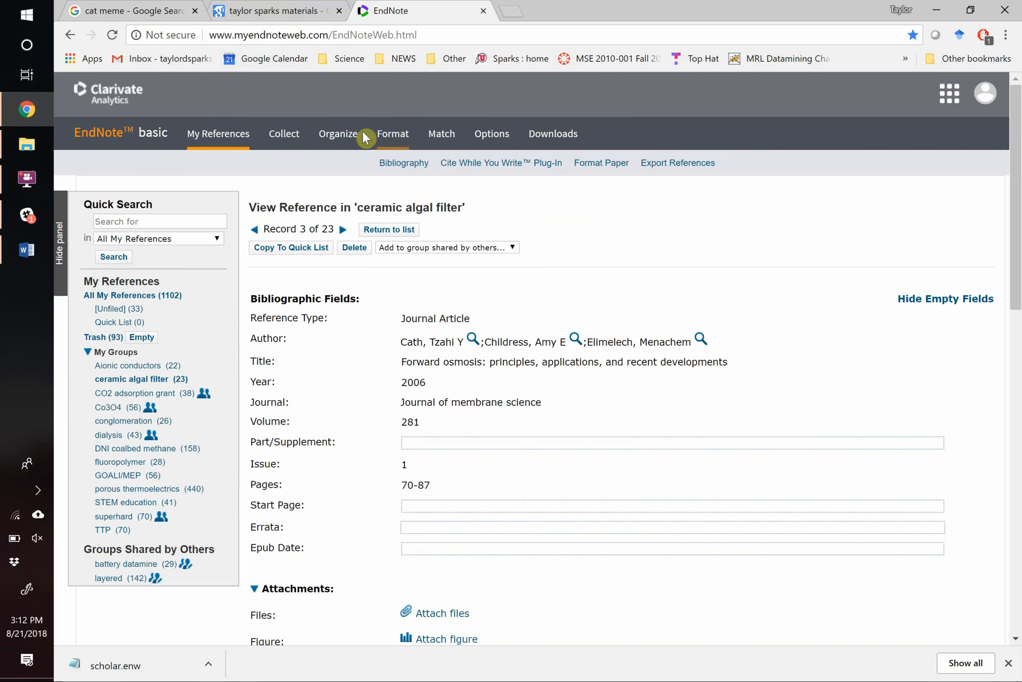
pyautogui.moveTo(284, 133)
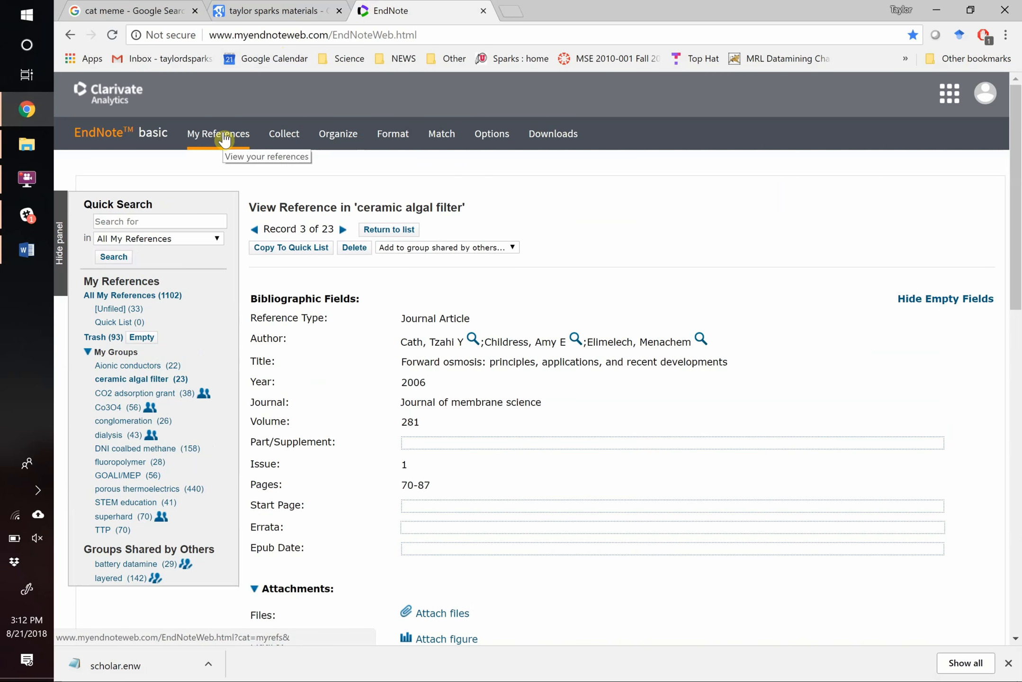
pyautogui.moveTo(396, 145)
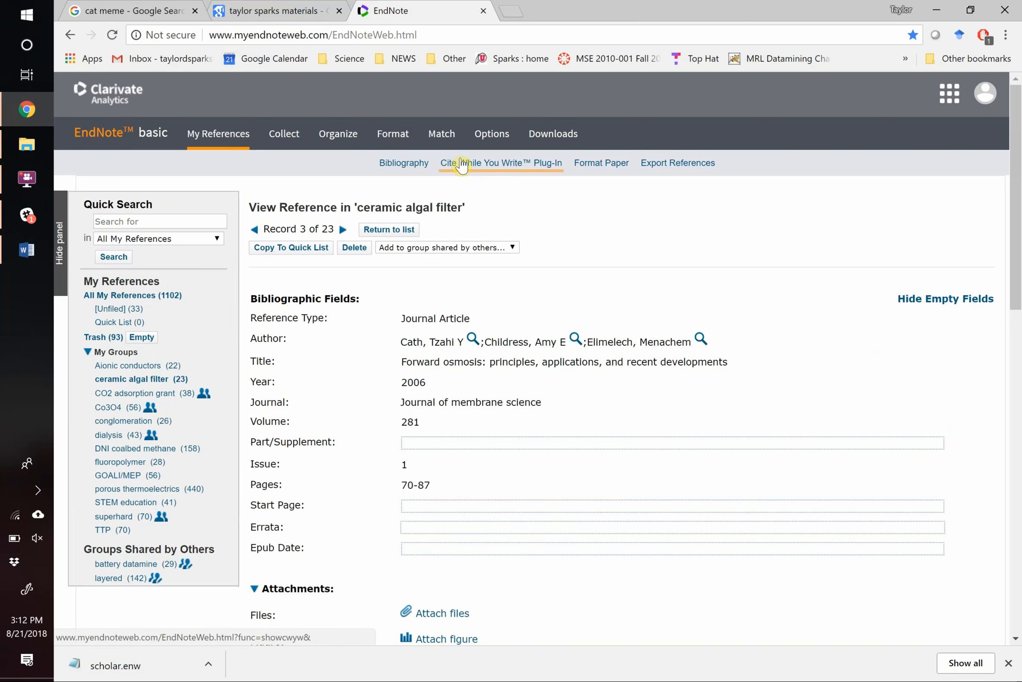
pyautogui.hotkey('alt', 'Tab')
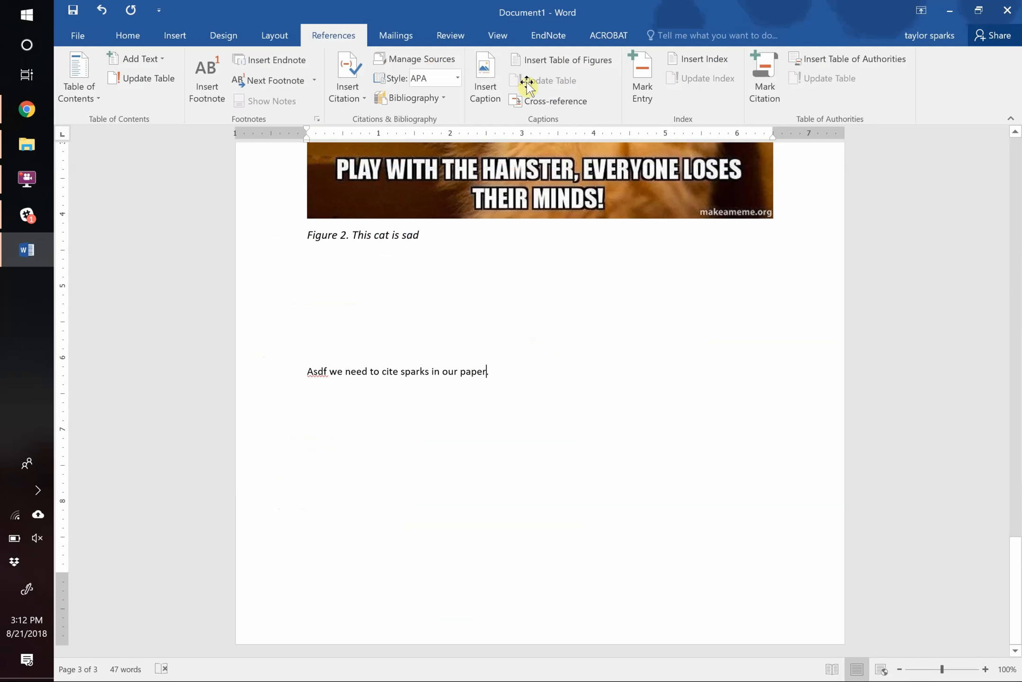
pyautogui.click(551, 37)
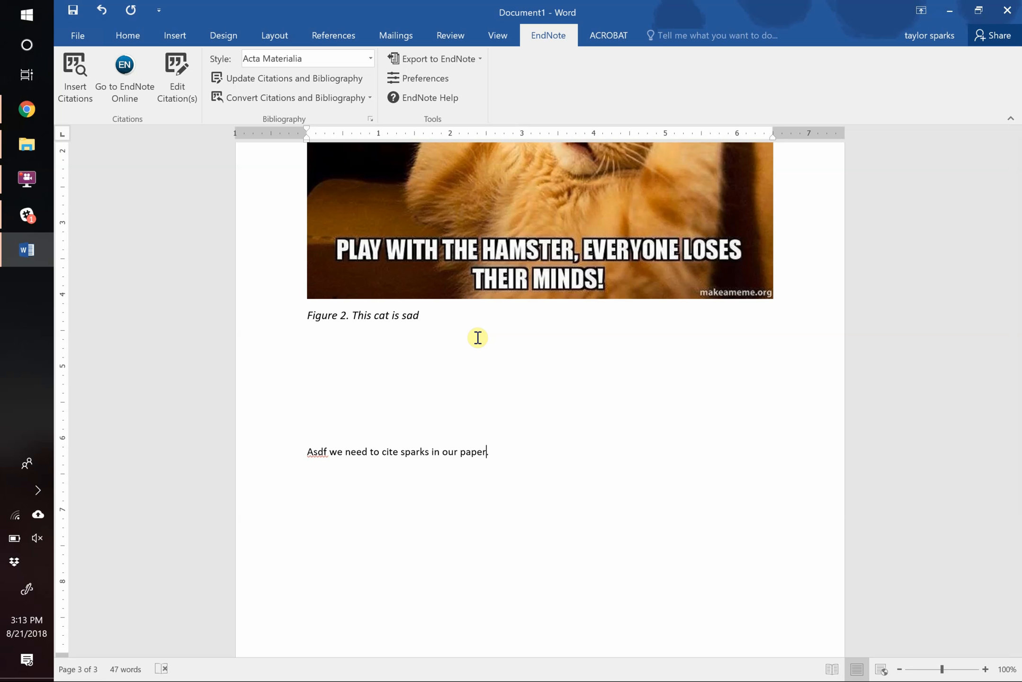
# Switch back to EndNote Web in Chrome, open the reference import form and choose the scholar.enw file from Downloads.
pyautogui.click(24, 108)
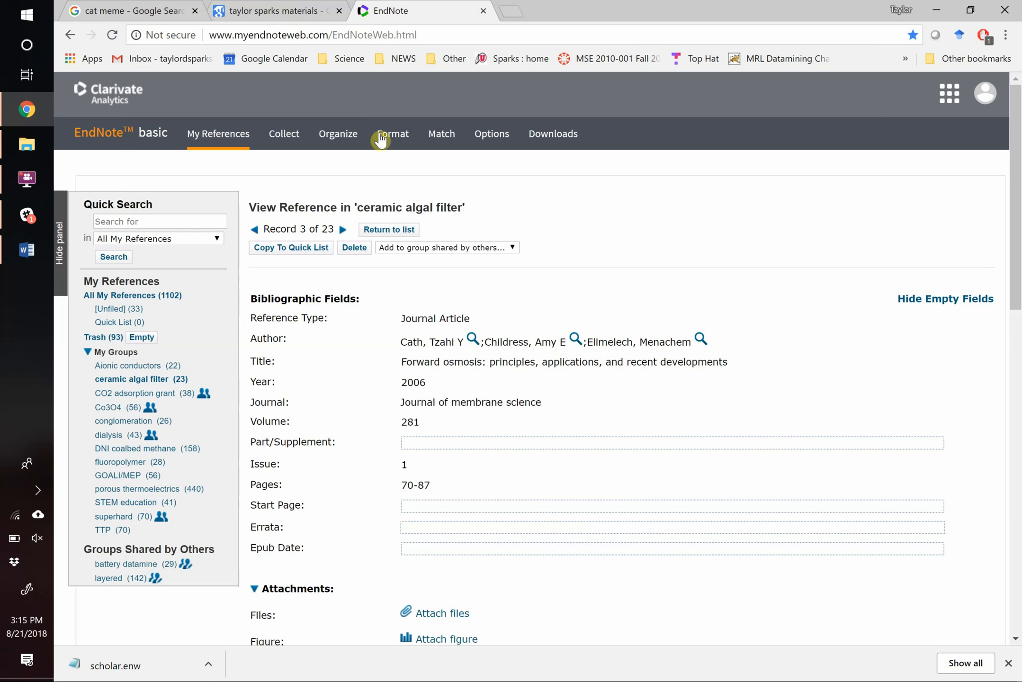
pyautogui.moveTo(389, 136)
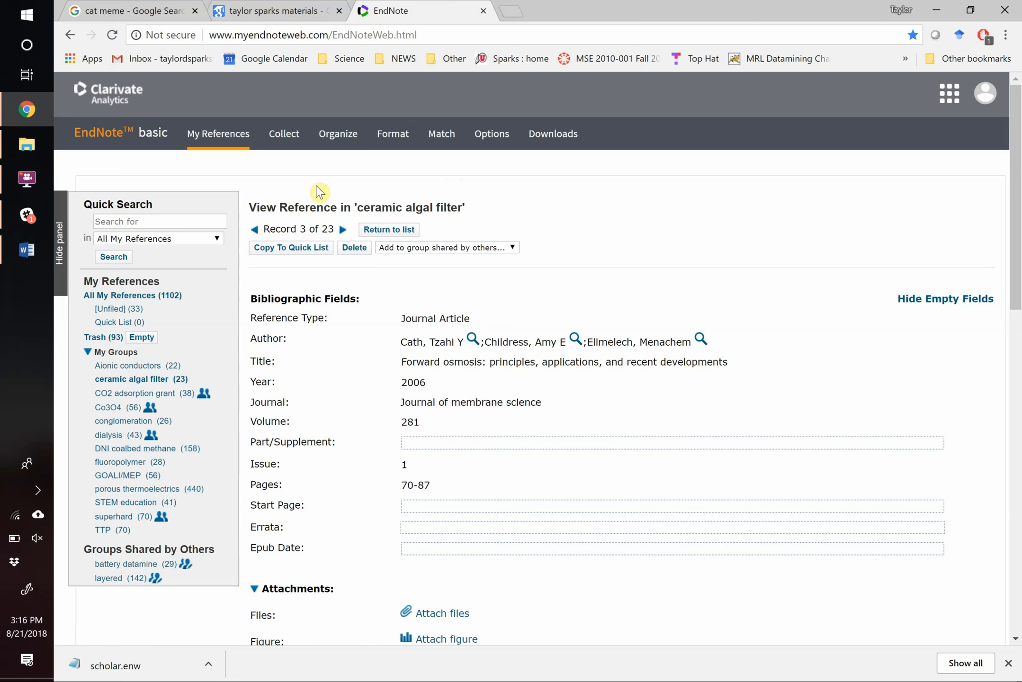
pyautogui.moveTo(284, 142)
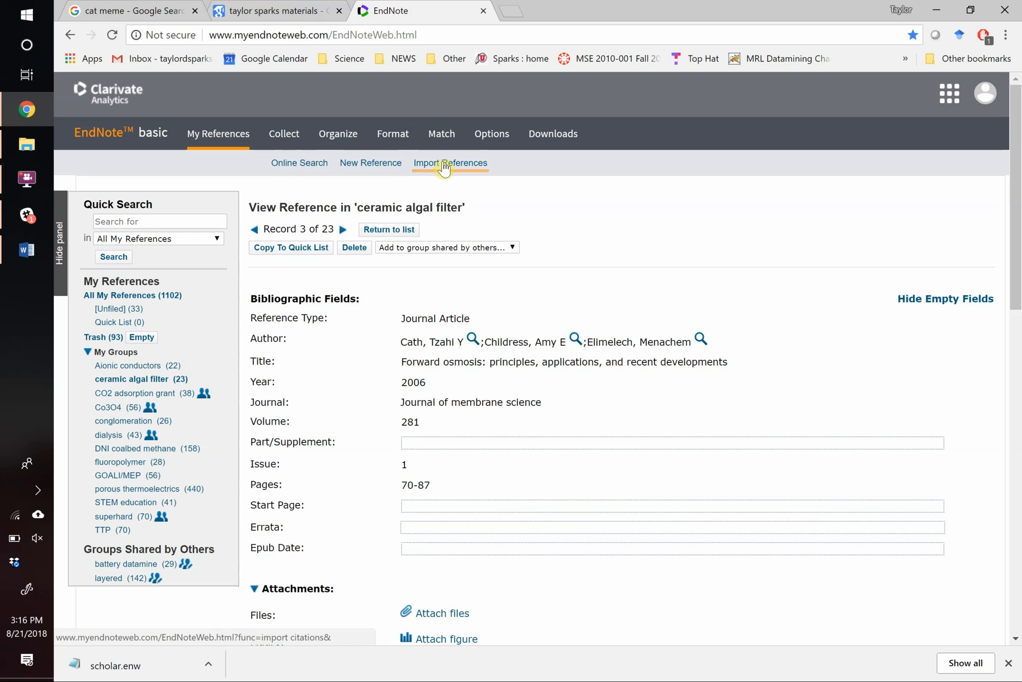
pyautogui.click(443, 168)
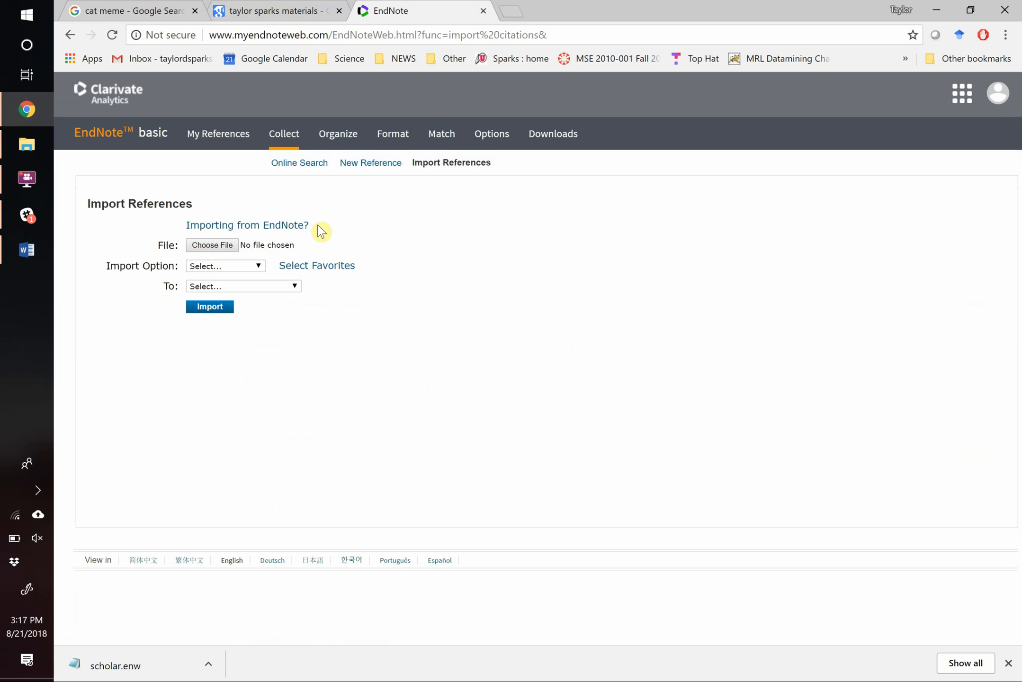
pyautogui.click(212, 246)
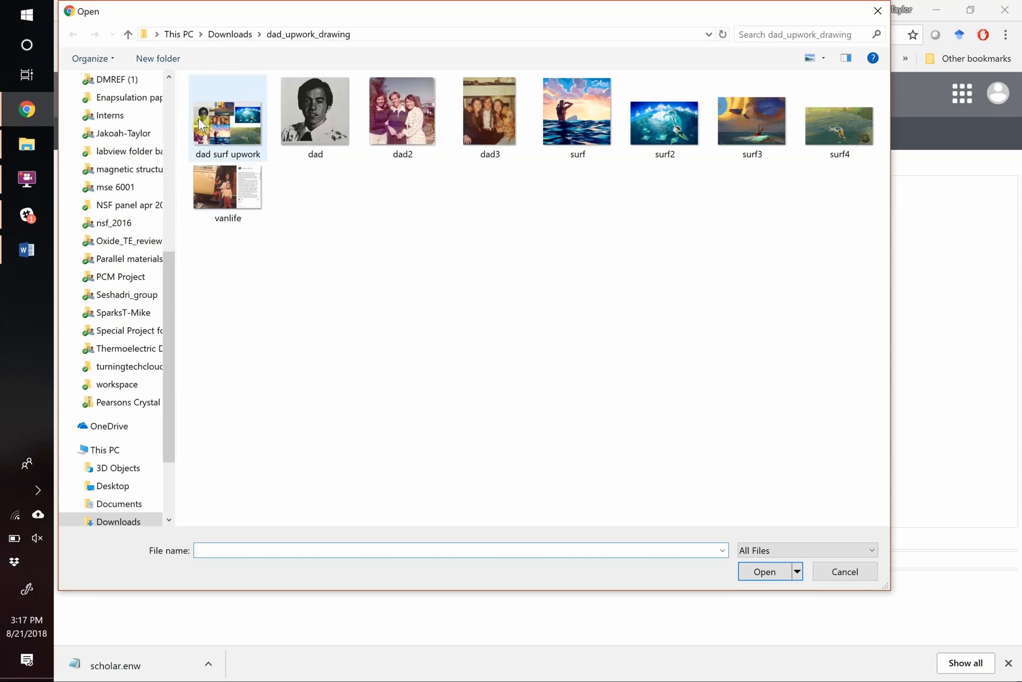
pyautogui.click(230, 34)
pyautogui.click(570, 128)
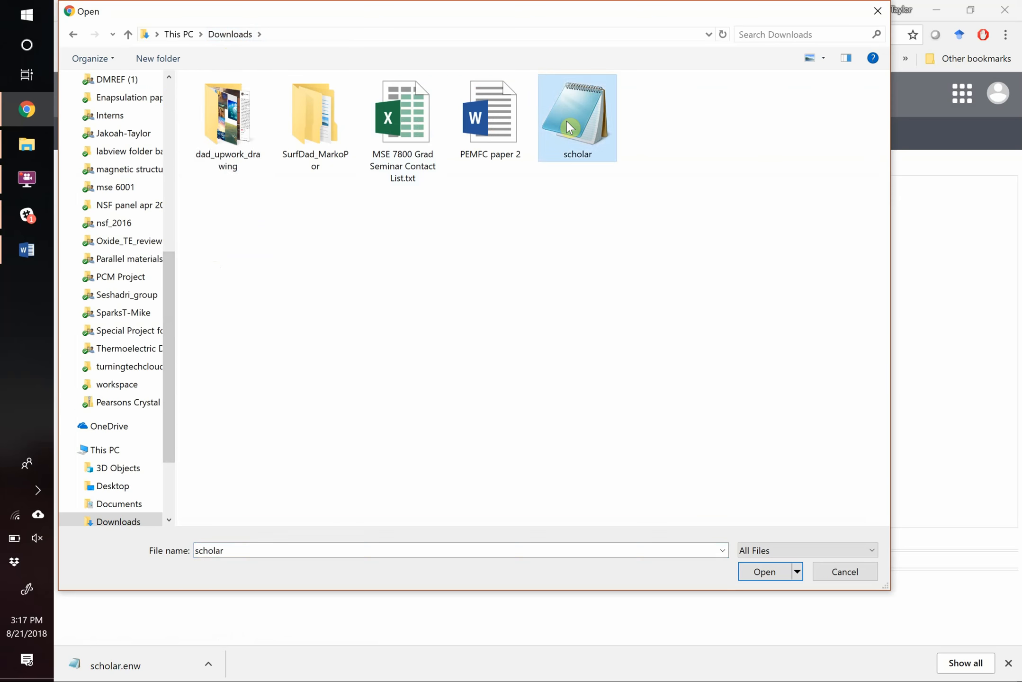
pyautogui.doubleClick(570, 128)
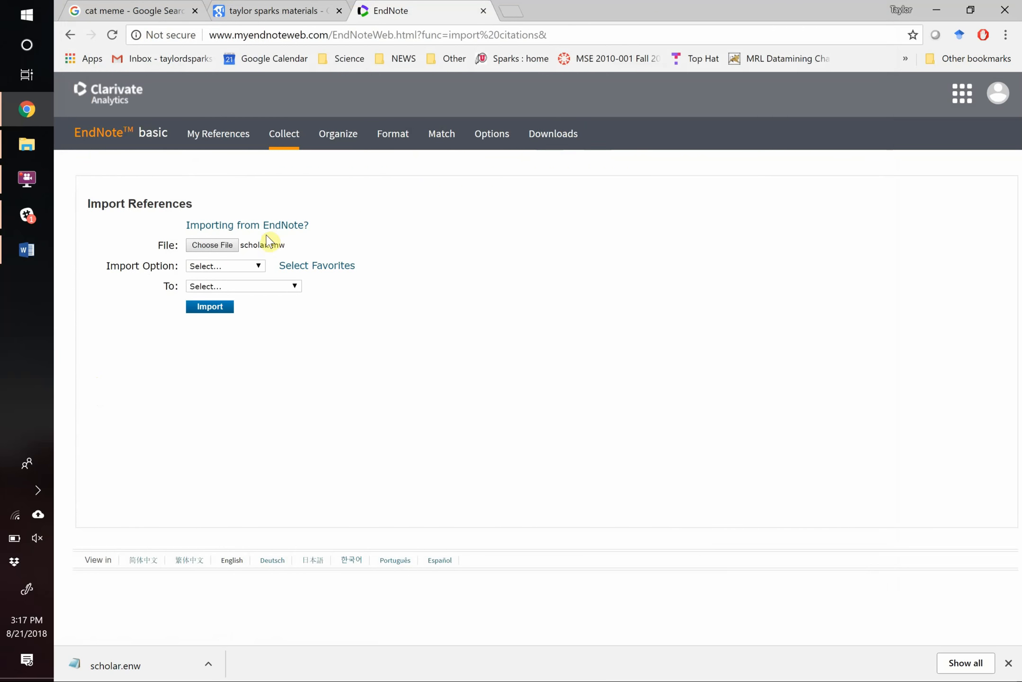
# Review the import options and the full list of import filters available as favorites, and hide the list again.
pyautogui.click(235, 268)
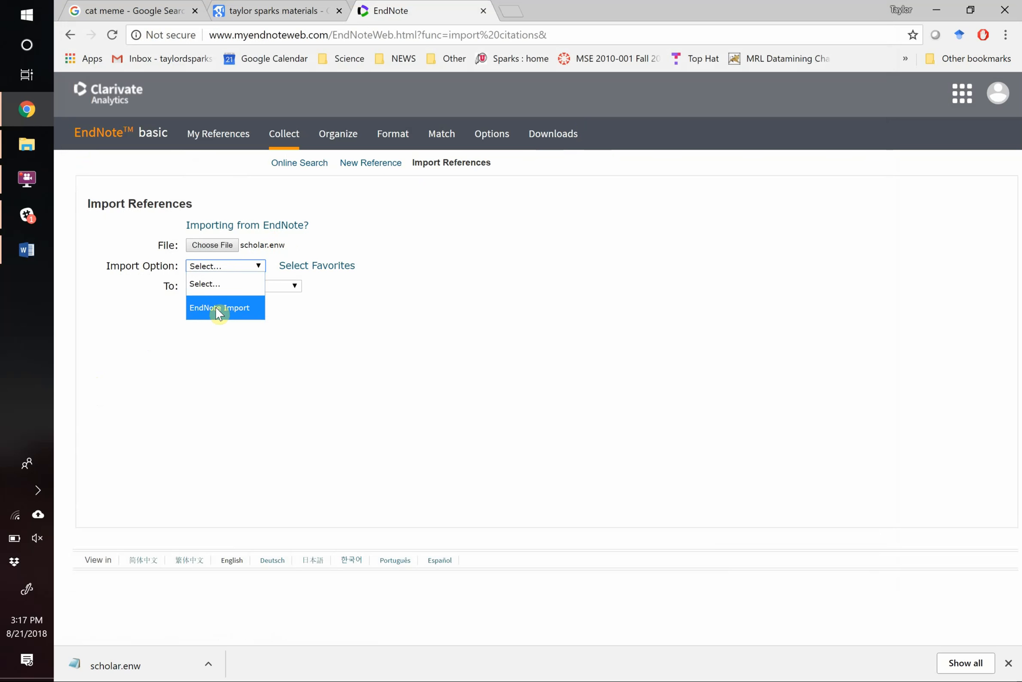
pyautogui.click(304, 266)
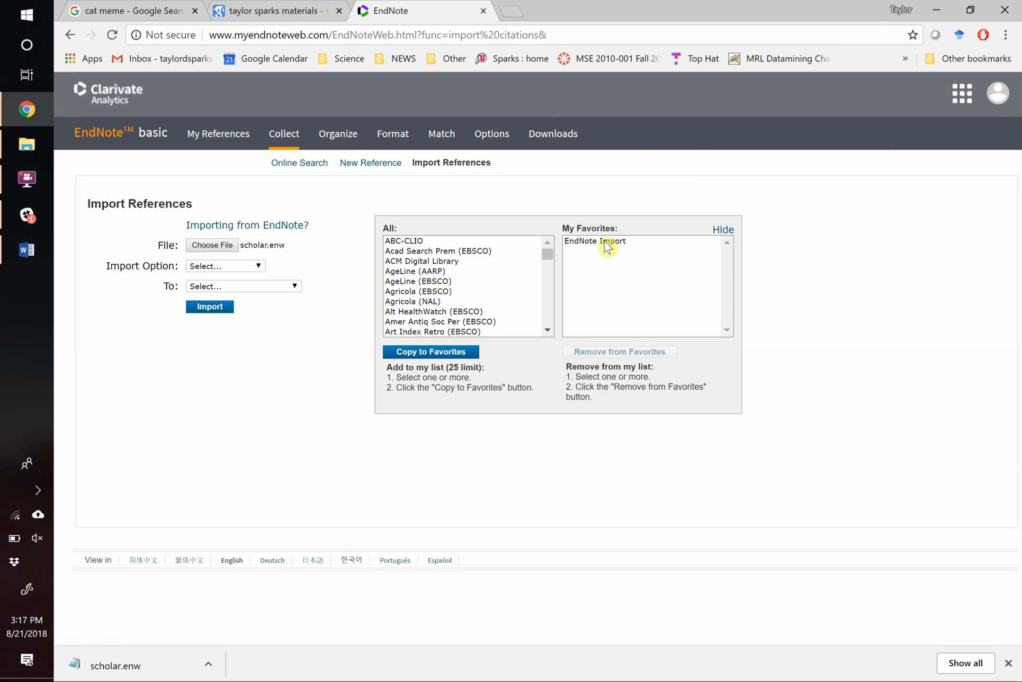
pyautogui.scroll(-15, 429, 296)
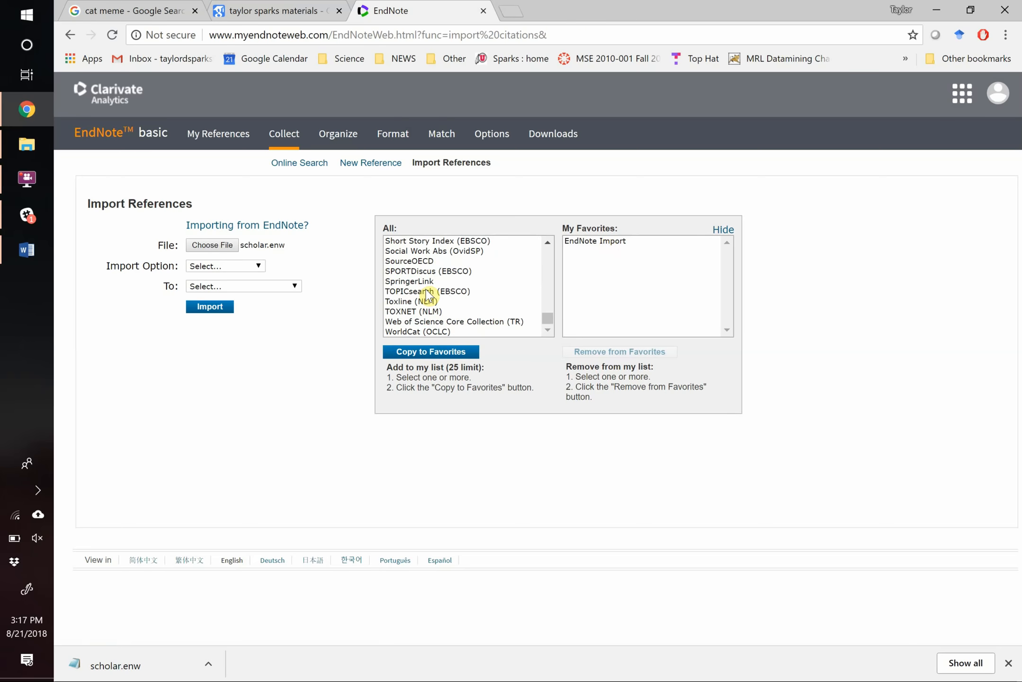
pyautogui.scroll(15, 428, 296)
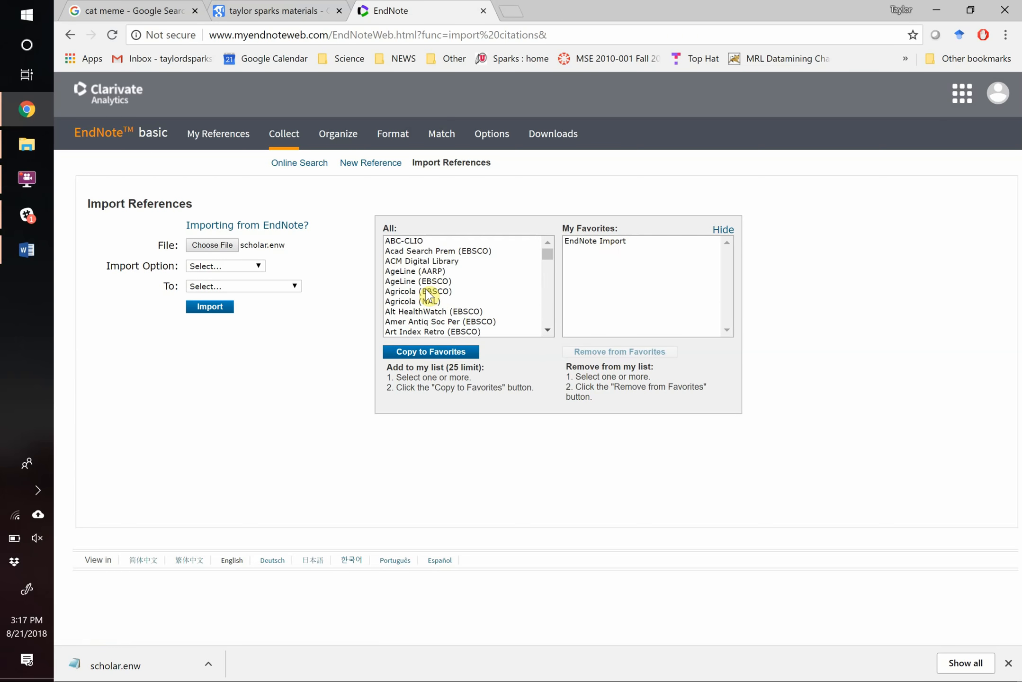
pyautogui.click(719, 231)
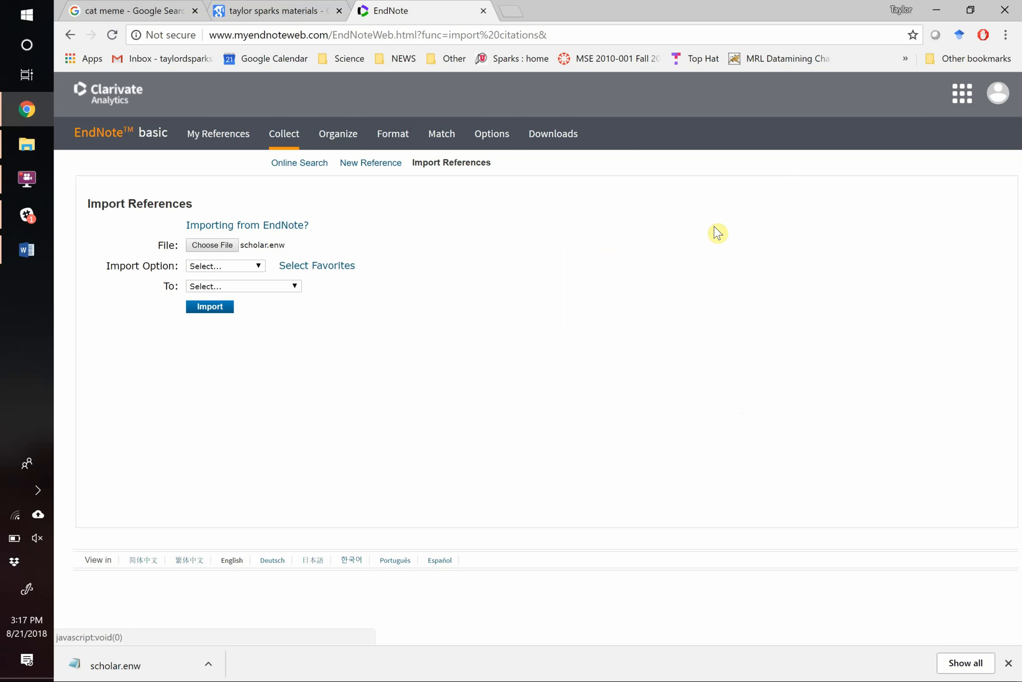
# Import scholar.enw into [Unfiled] with the EndNote Import option and return to the reference library.
pyautogui.click(235, 267)
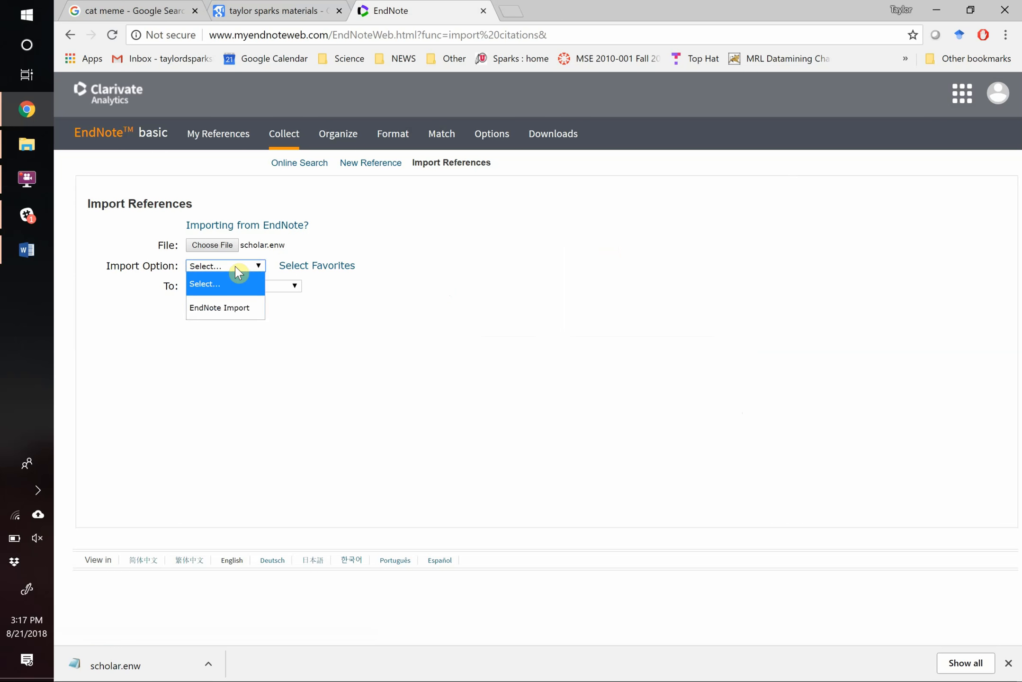
pyautogui.click(228, 308)
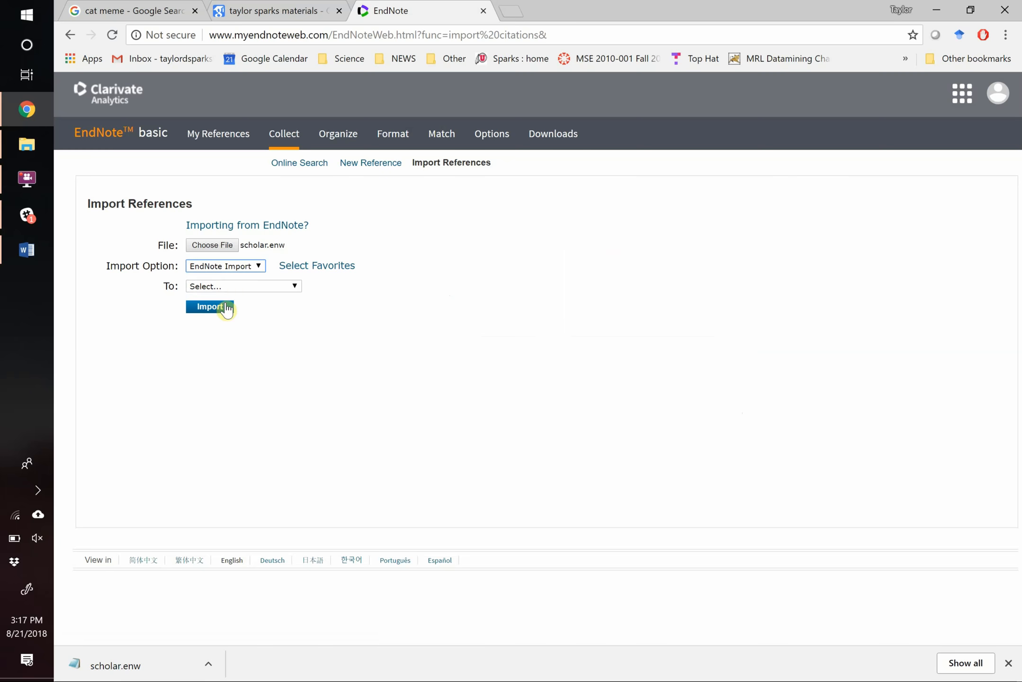
pyautogui.click(256, 288)
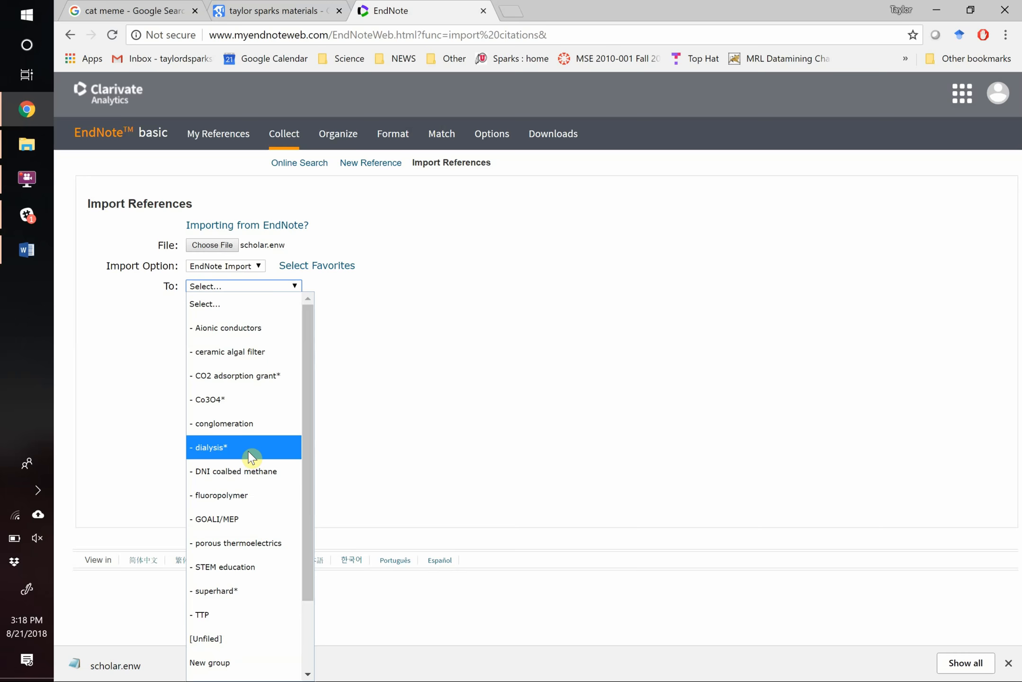
pyautogui.click(231, 644)
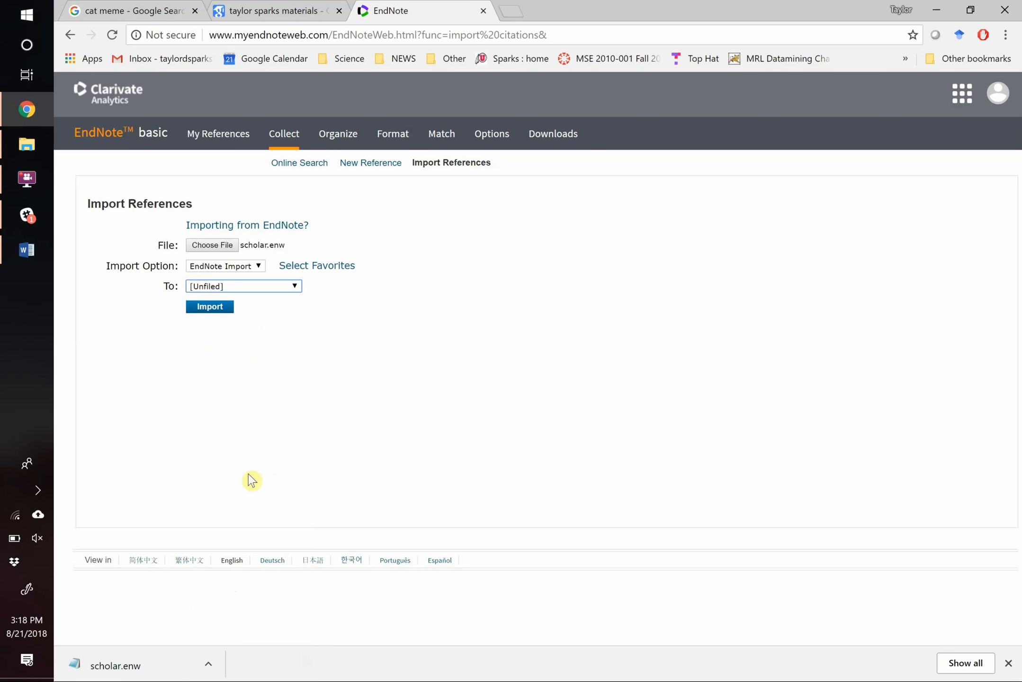
pyautogui.click(209, 310)
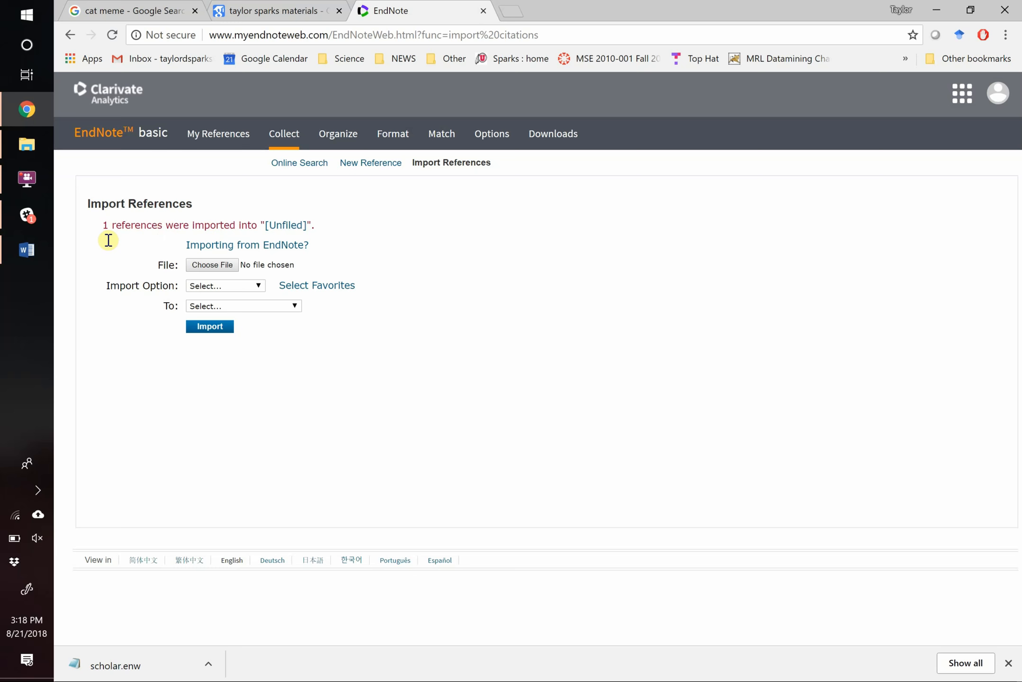
pyautogui.click(221, 133)
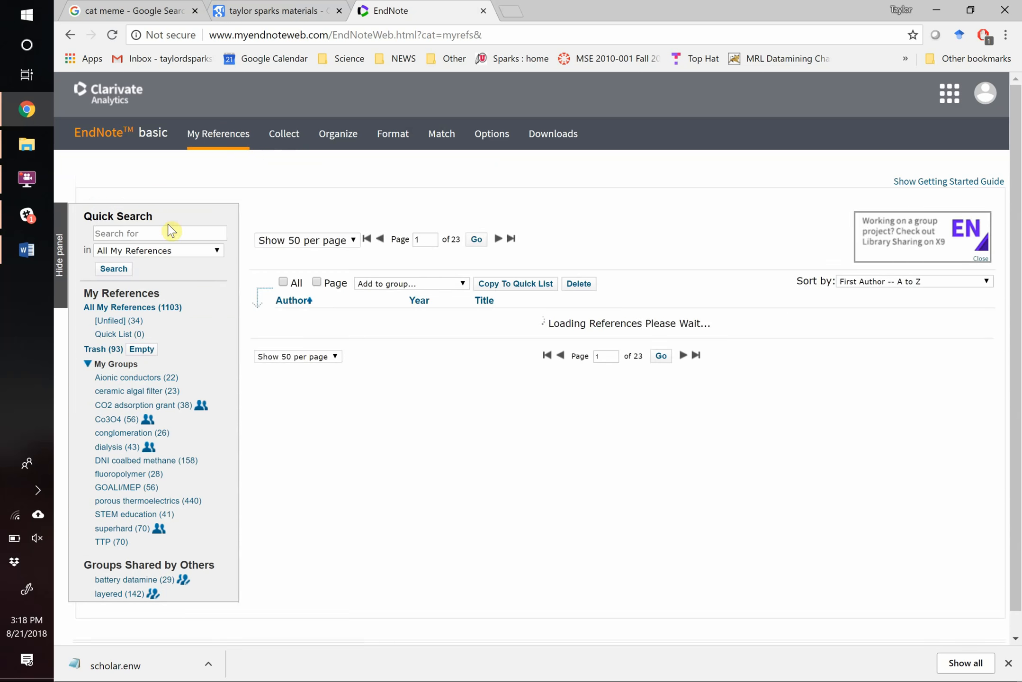
# Search all EndNote references for the author's surname and look through the matching references.
pyautogui.click(165, 233)
pyautogui.write('sparks')
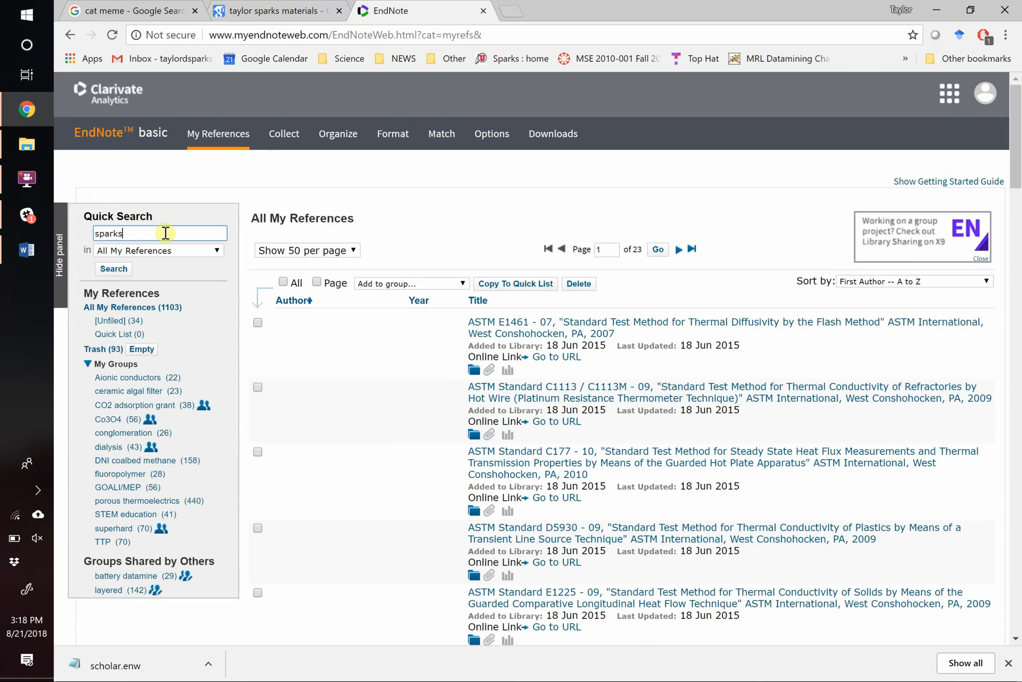
pyautogui.press('Return')
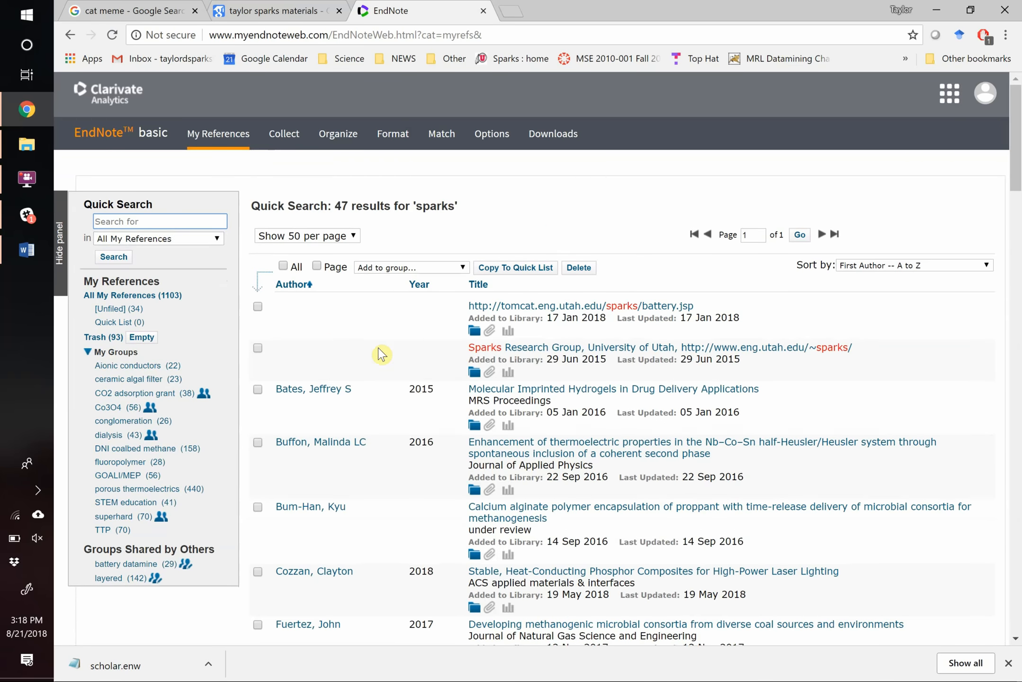
pyautogui.scroll(-10, 378, 351)
pyautogui.scroll(5, 382, 355)
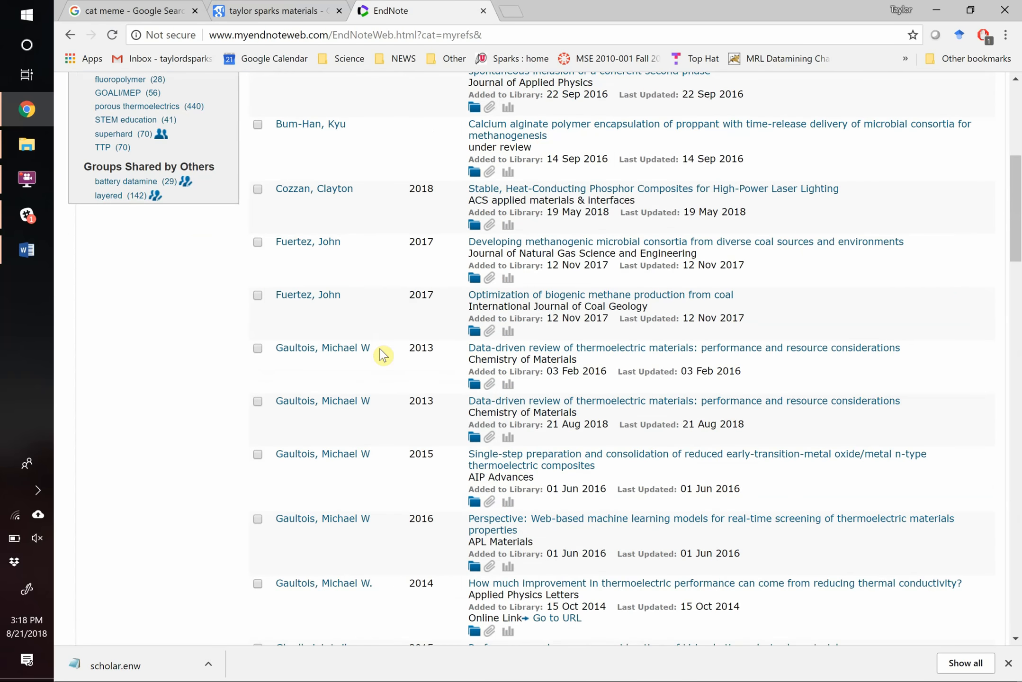
pyautogui.scroll(8, 382, 355)
# Search all references for 2013 and look through the matching references.
pyautogui.click(149, 221)
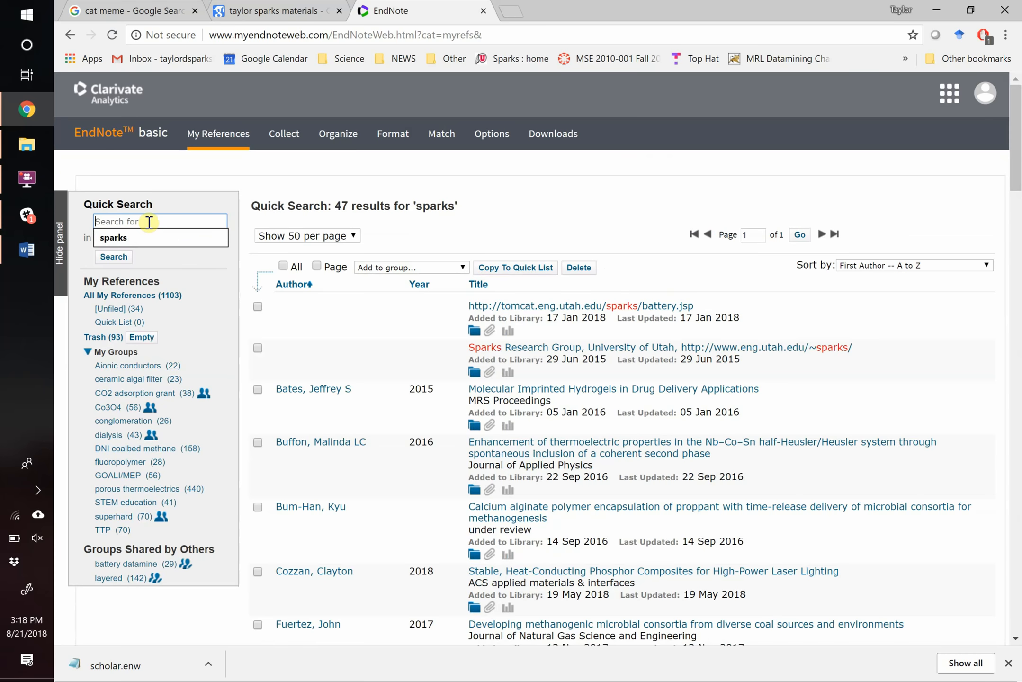
pyautogui.write('2018')
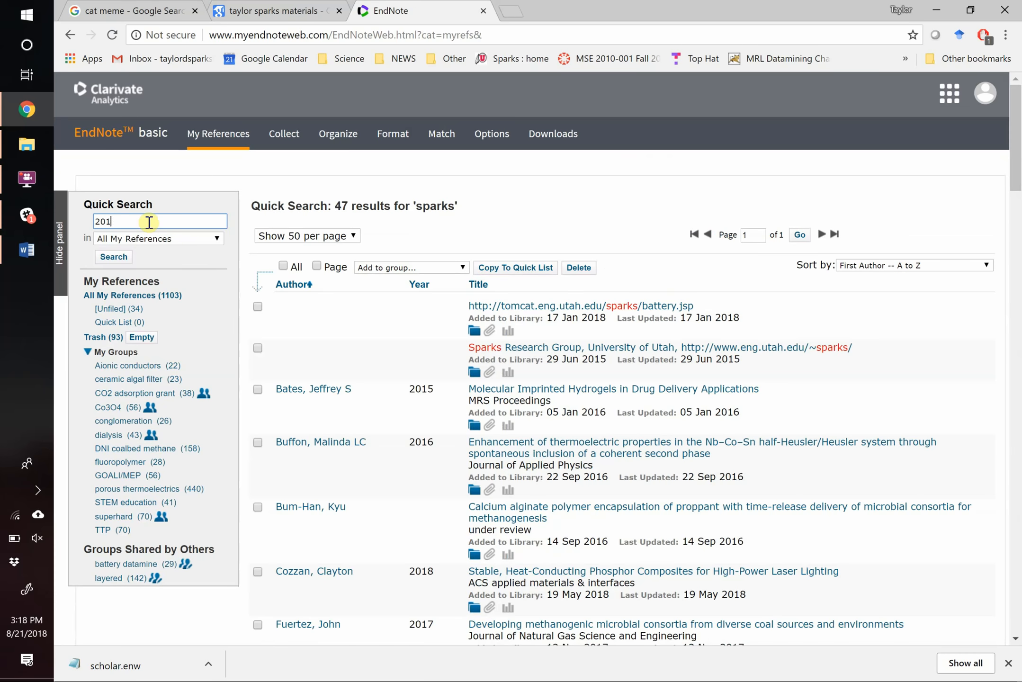
pyautogui.press('Return')
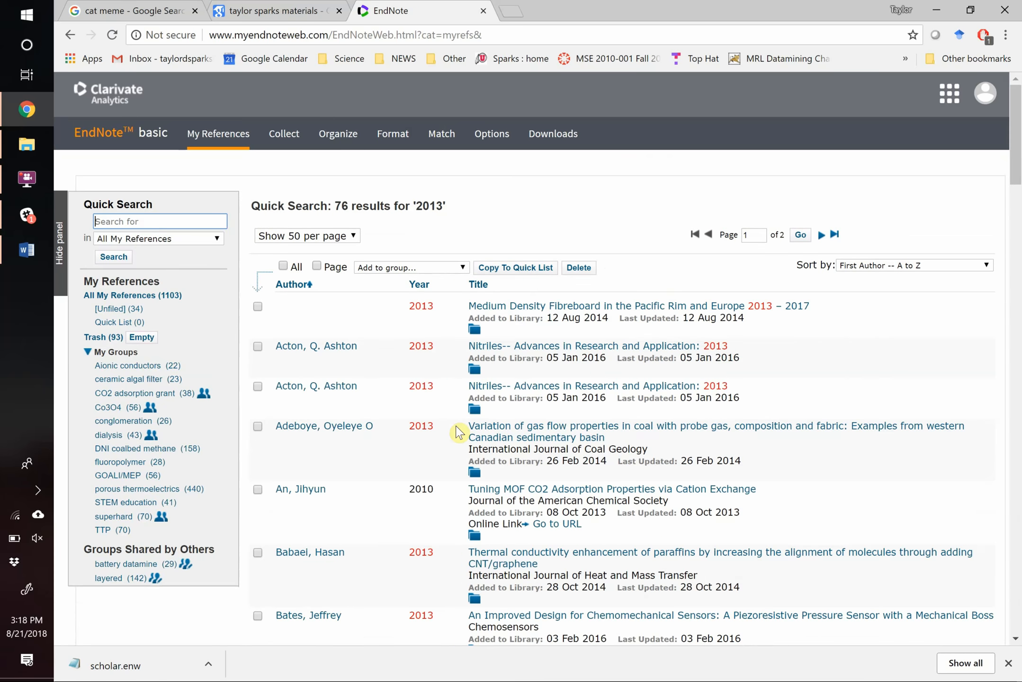
pyautogui.scroll(-10, 457, 431)
pyautogui.scroll(-20, 458, 431)
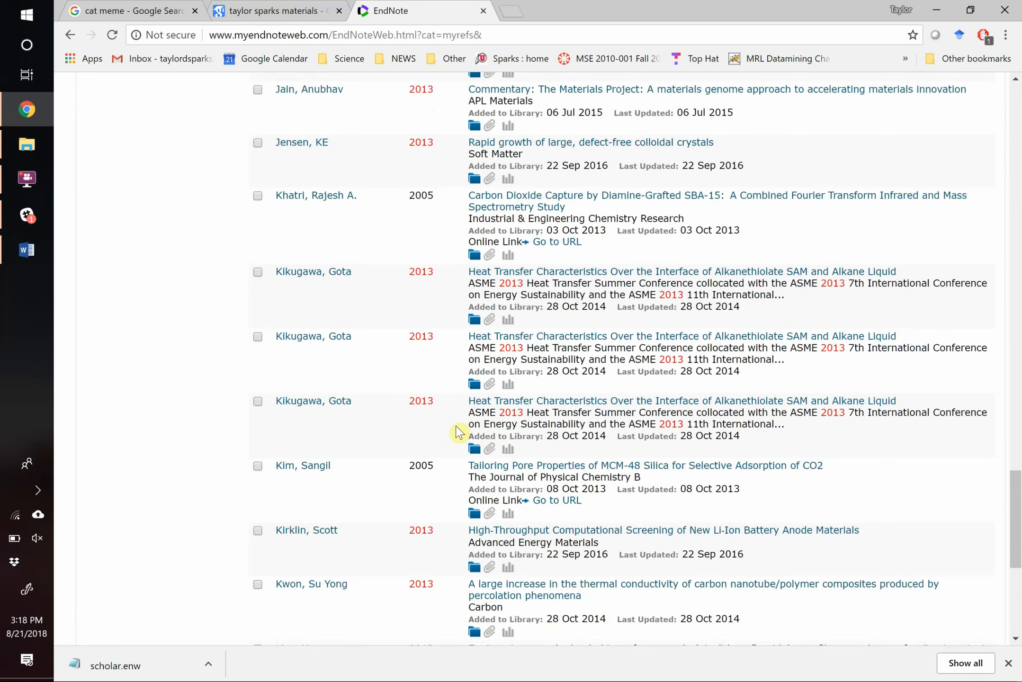
pyautogui.scroll(20, 457, 431)
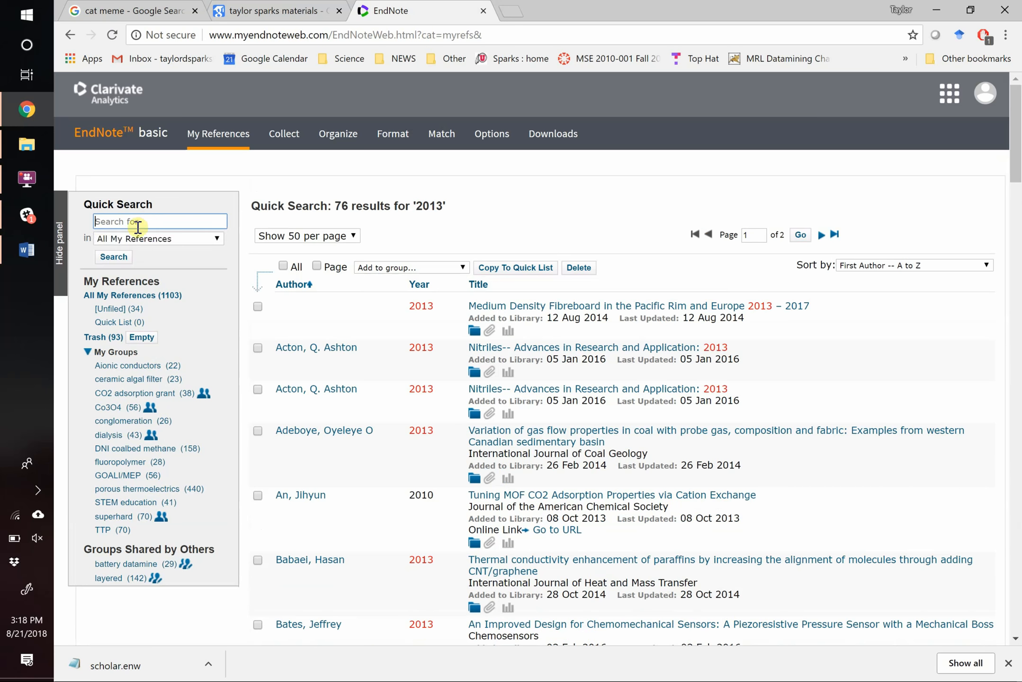
# Search all references for "data-driven" and scan the matches for the imported paper.
pyautogui.click(147, 221)
pyautogui.write('data-driven')
pyautogui.press('Return')
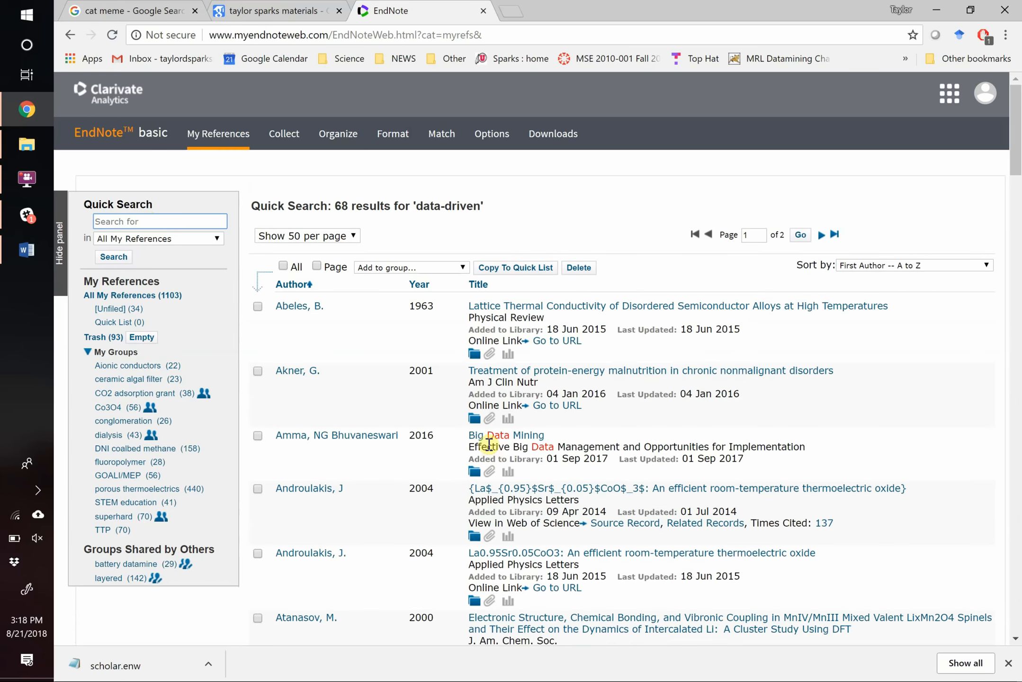
pyautogui.scroll(-10, 490, 451)
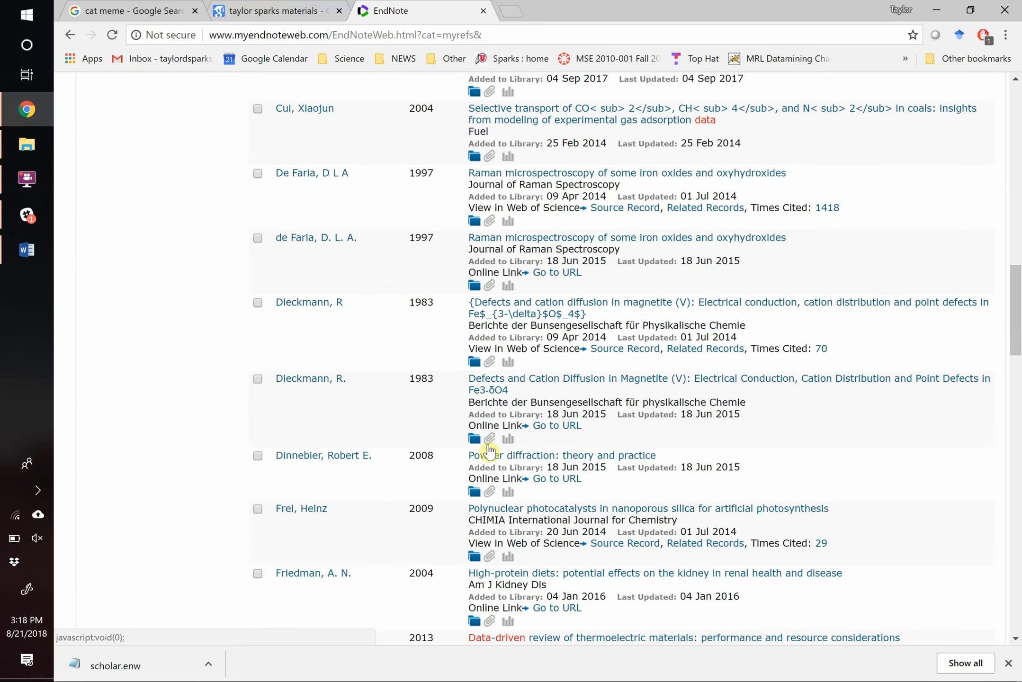
pyautogui.scroll(-20, 489, 451)
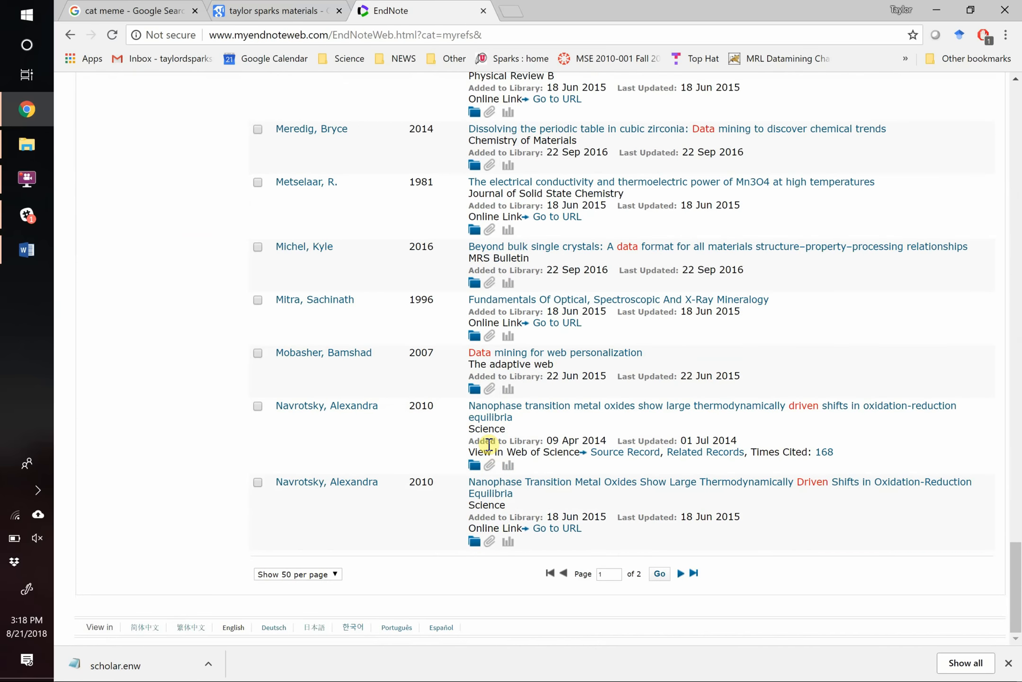
pyautogui.scroll(20, 488, 445)
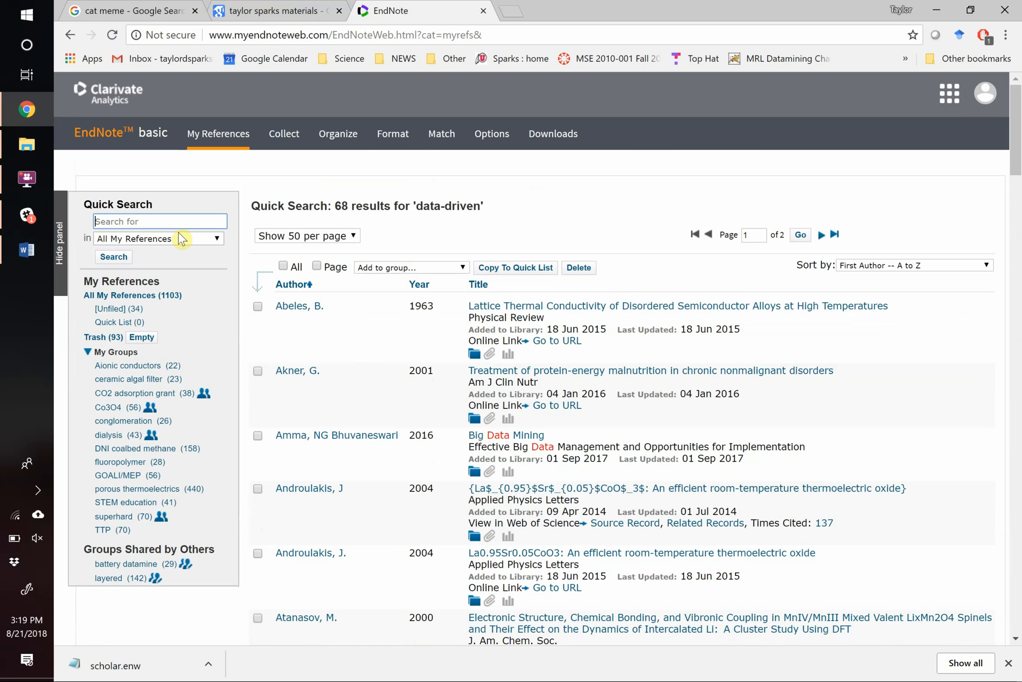
# Find the duplicate 2013 "Data-driven review of thermoelectric materials" reference in the [Unfiled] group and delete it.
pyautogui.click(118, 310)
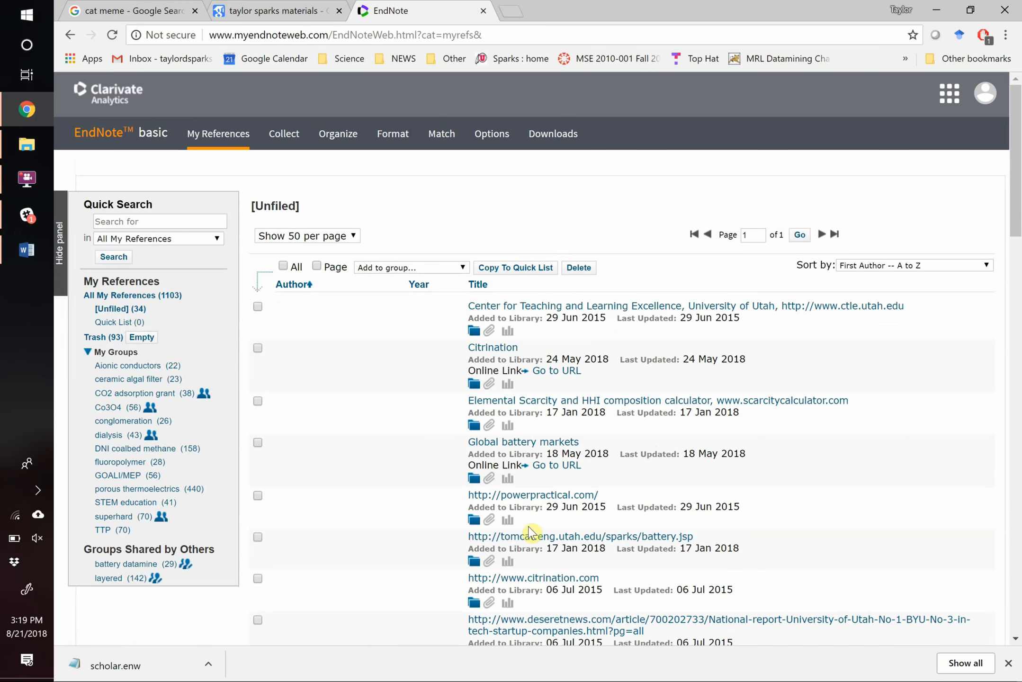
pyautogui.scroll(-15, 530, 534)
pyautogui.scroll(10, 530, 533)
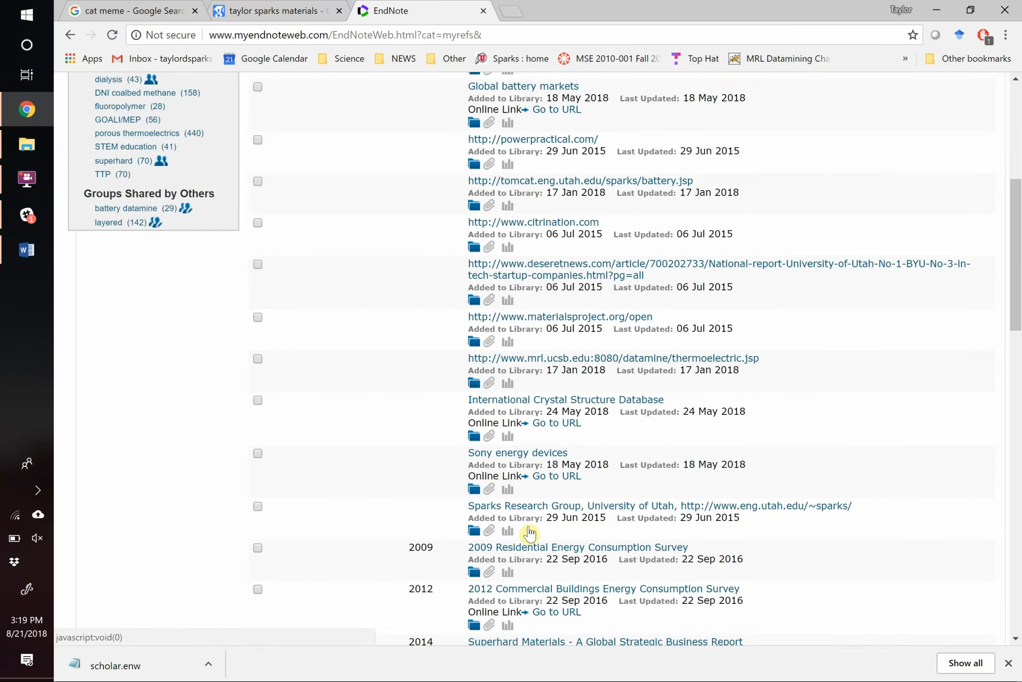
pyautogui.scroll(1, 531, 529)
pyautogui.scroll(-12, 502, 216)
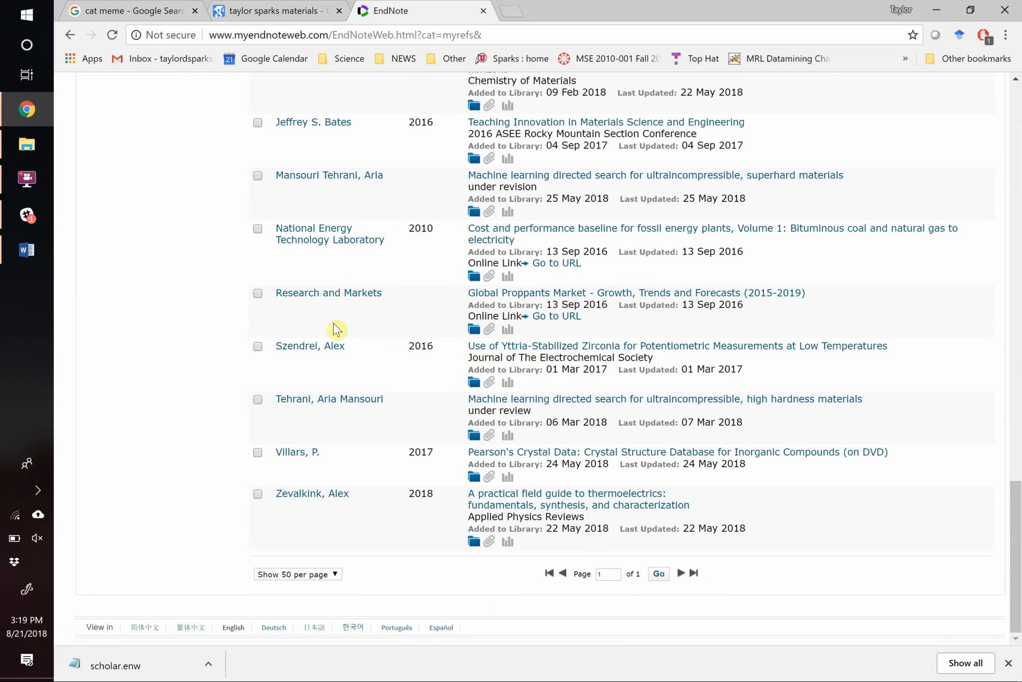
pyautogui.scroll(3, 336, 329)
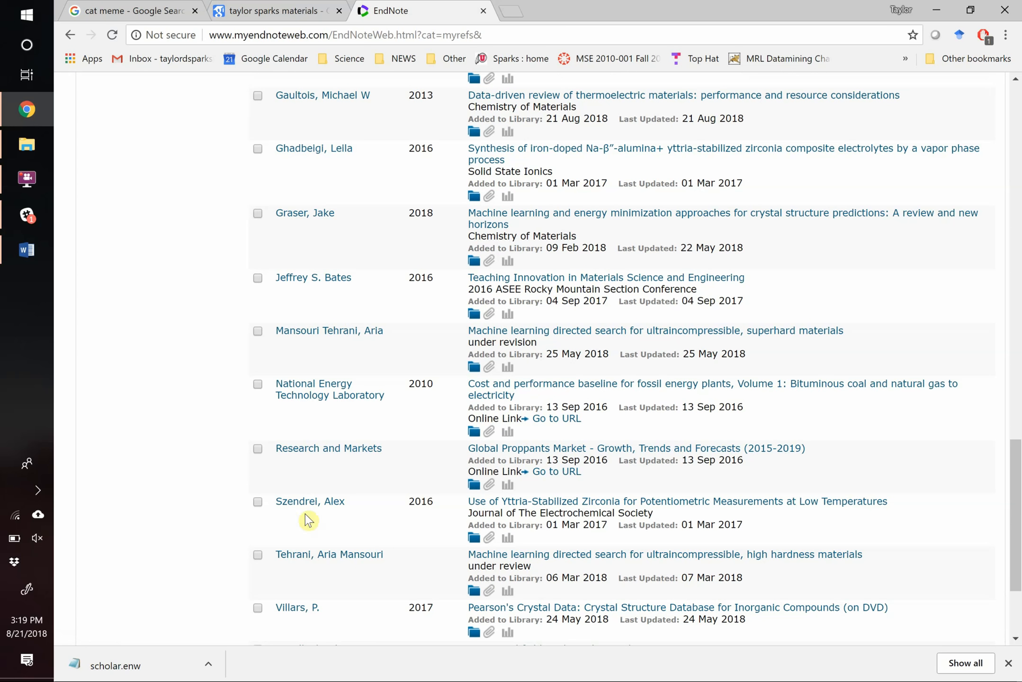
pyautogui.scroll(2, 334, 449)
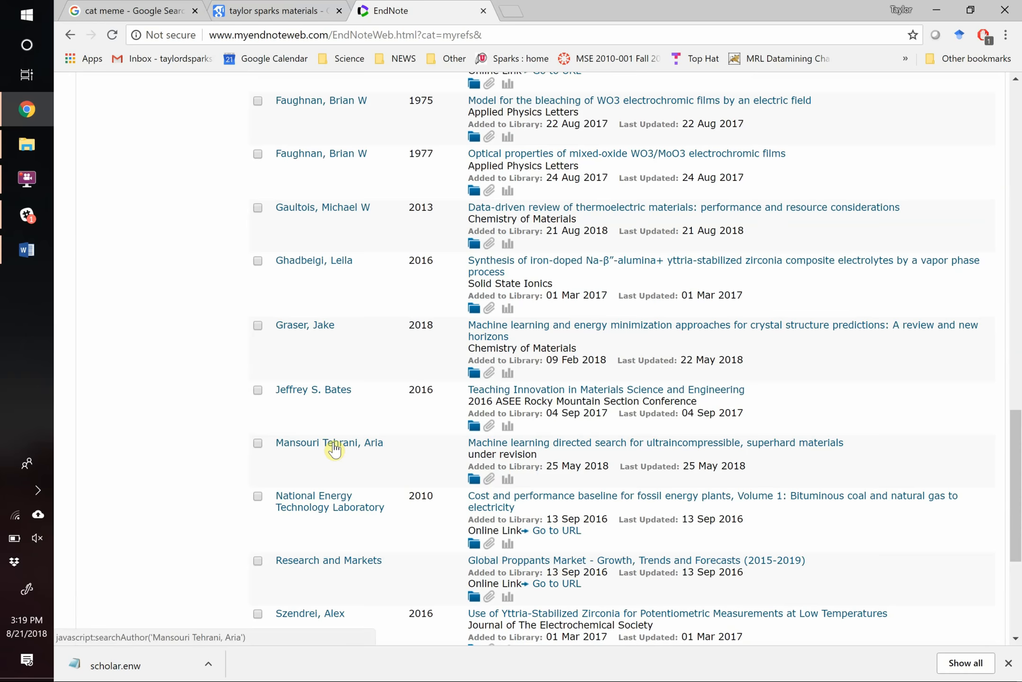
pyautogui.scroll(1, 334, 450)
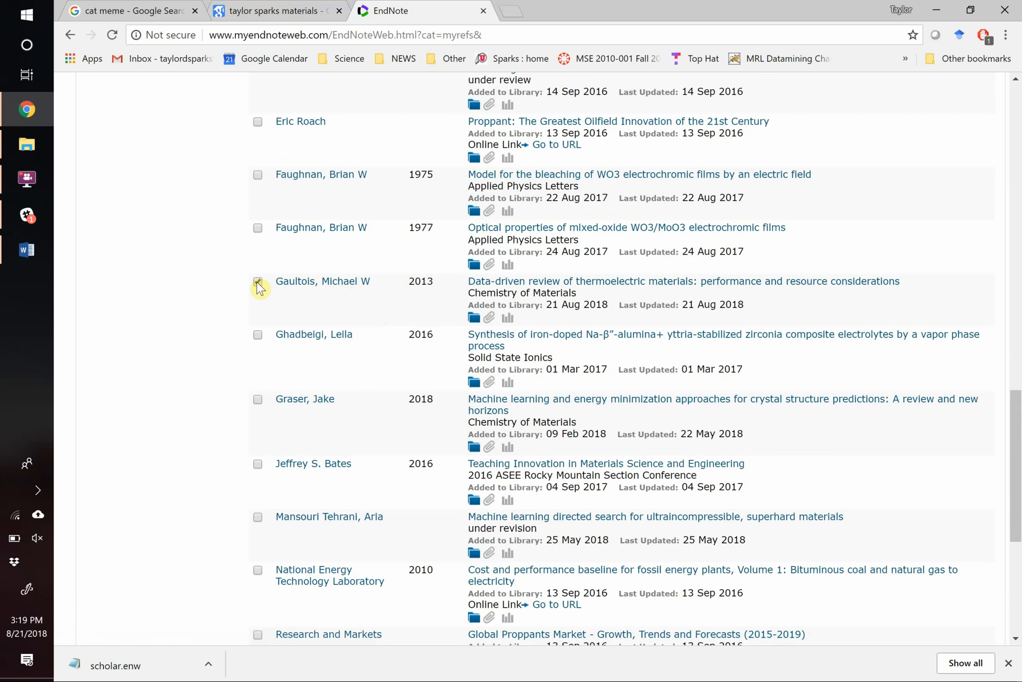
pyautogui.scroll(10, 260, 288)
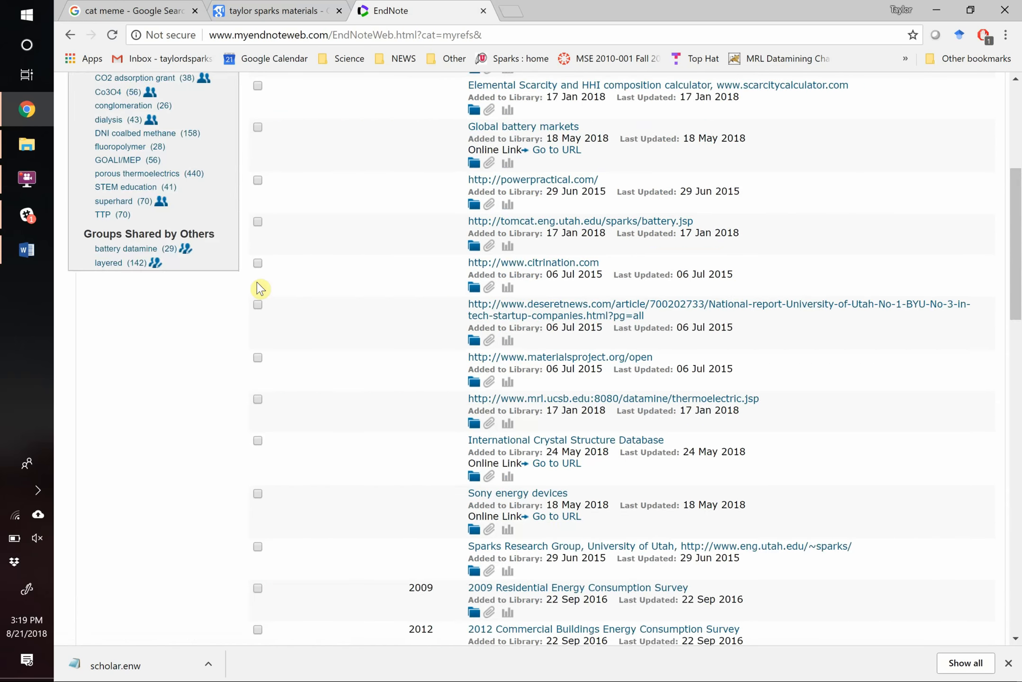
pyautogui.scroll(5, 259, 287)
pyautogui.click(579, 258)
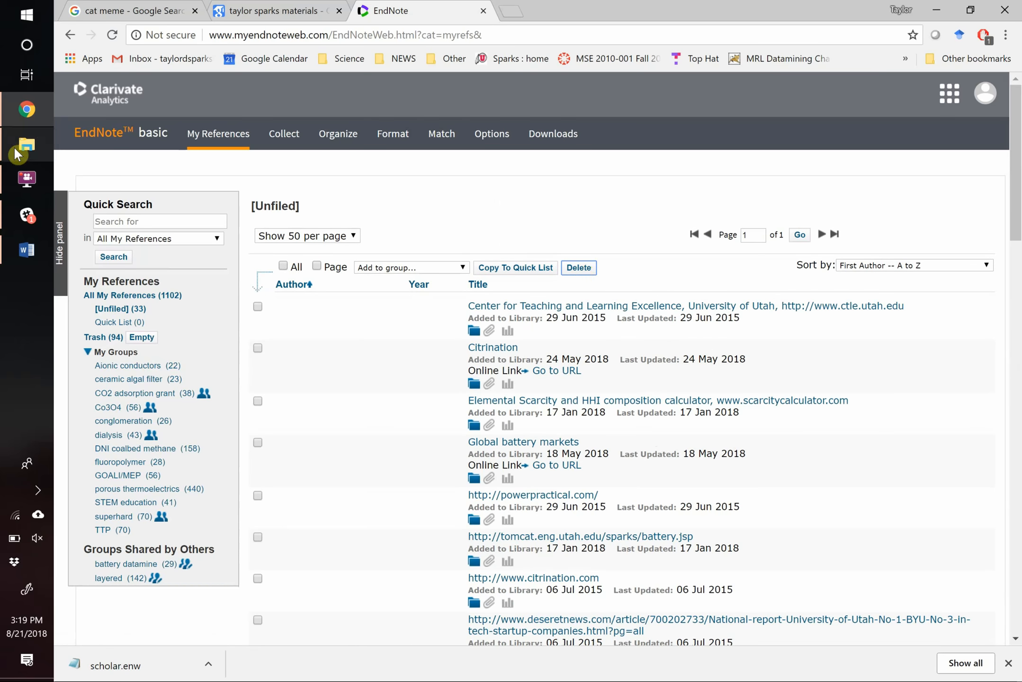
# Switch to Word and insert an EndNote citation of the 2013 "Data-driven review of thermoelectric materials" paper before the last sentence's period.
pyautogui.click(28, 248)
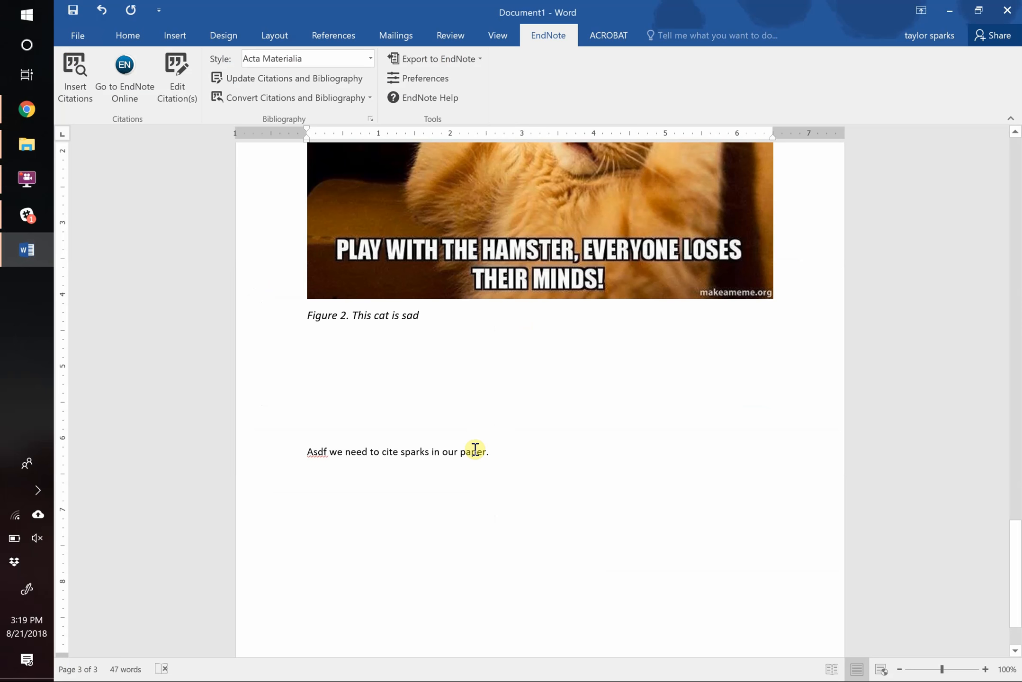
pyautogui.scroll(12, 475, 448)
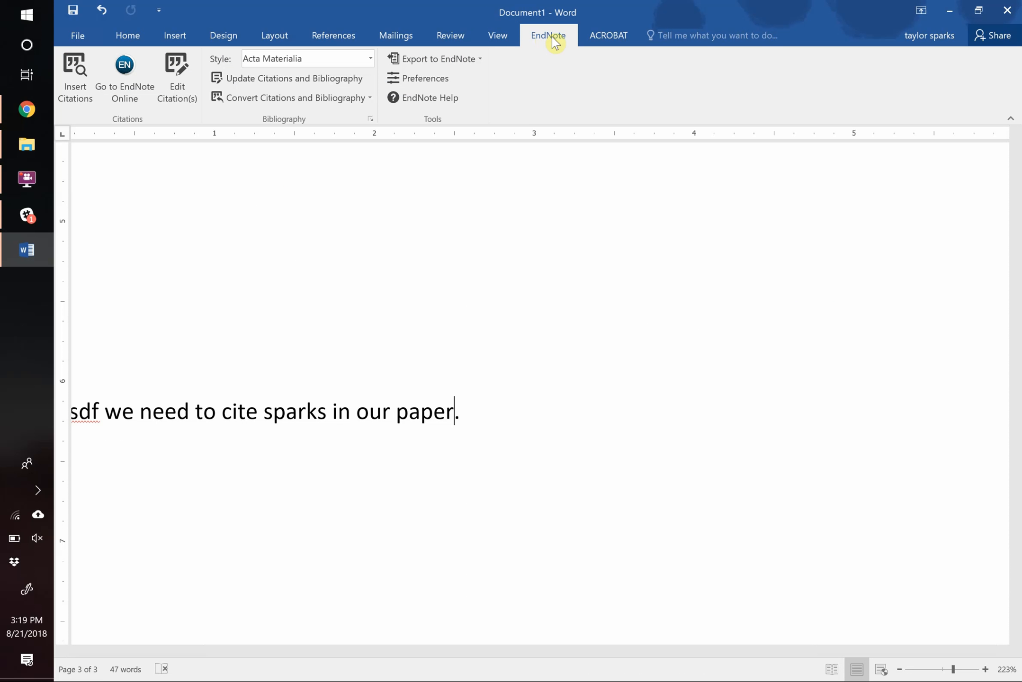
pyautogui.click(75, 71)
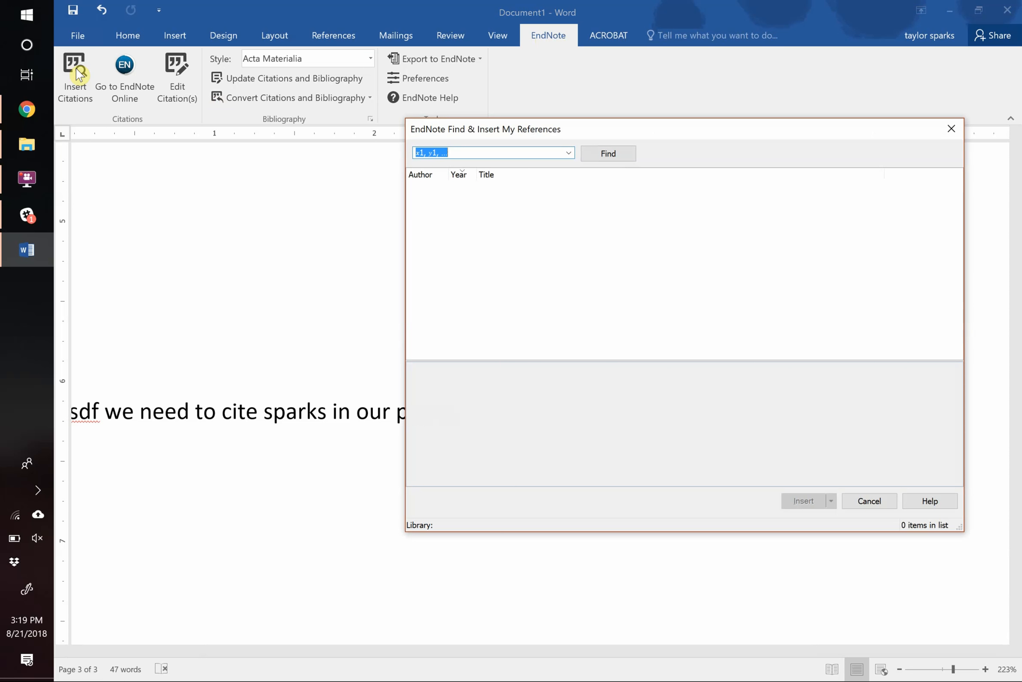
pyautogui.write('sparks')
pyautogui.press('Return')
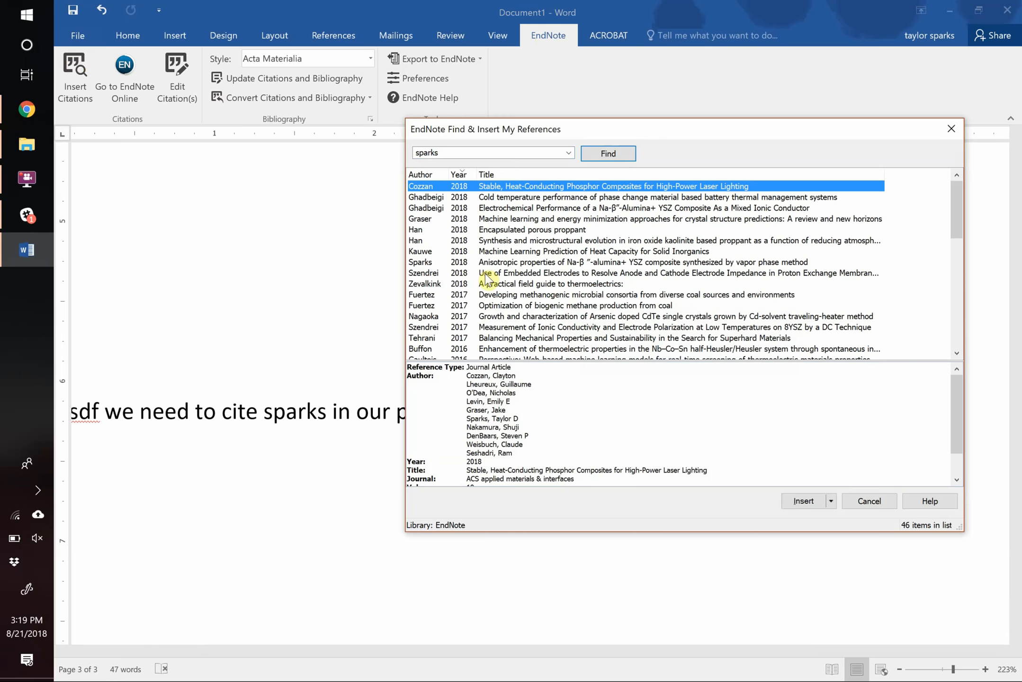
pyautogui.scroll(-7, 492, 280)
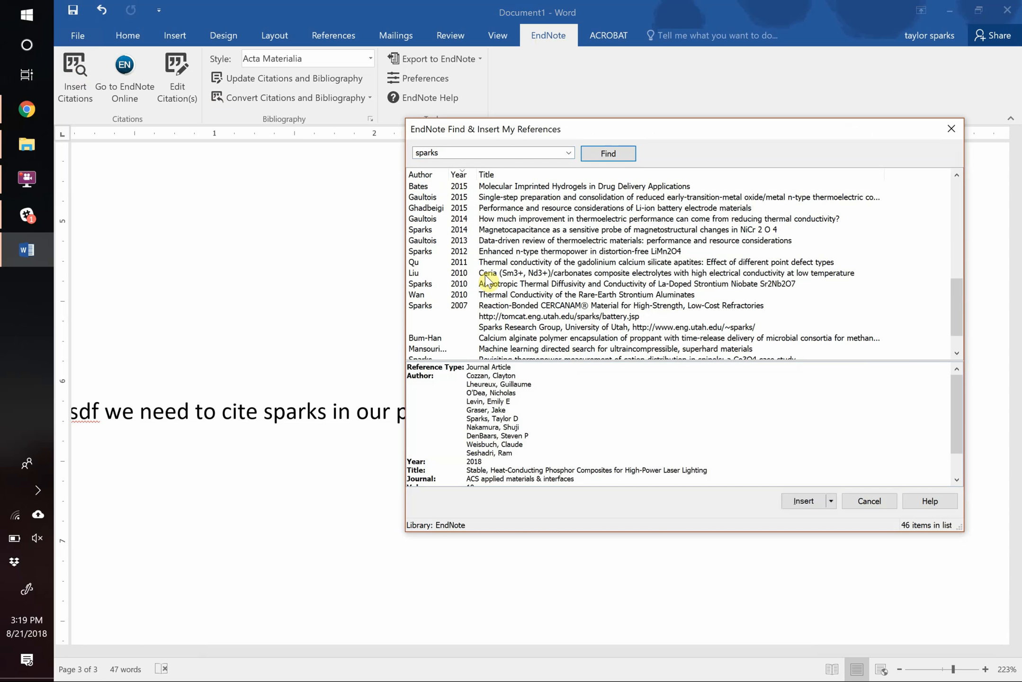
pyautogui.click(421, 241)
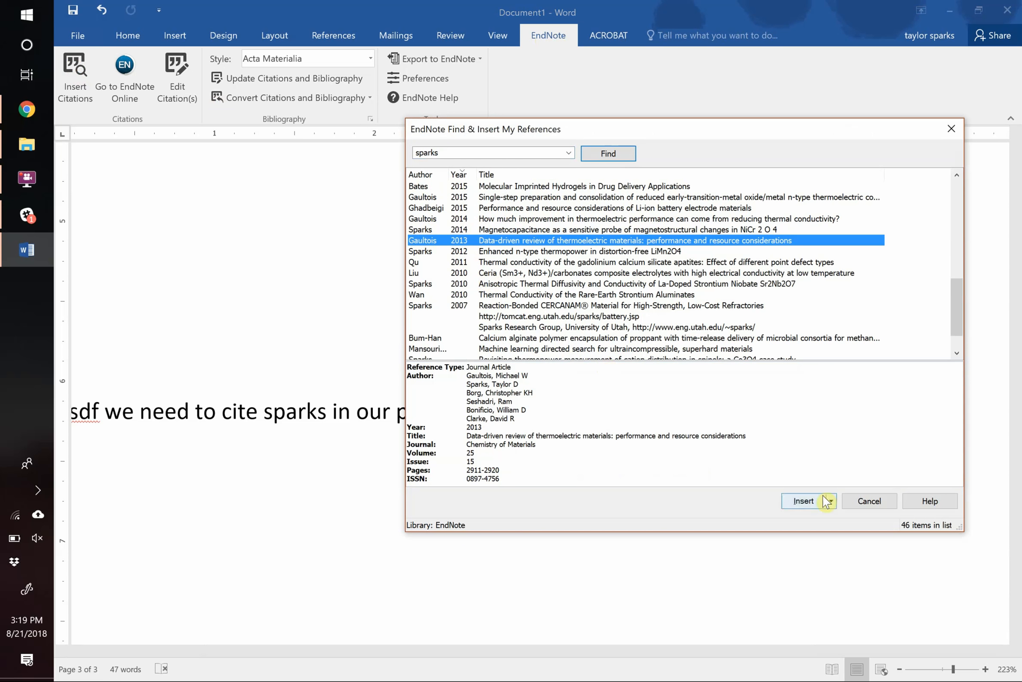
pyautogui.click(808, 504)
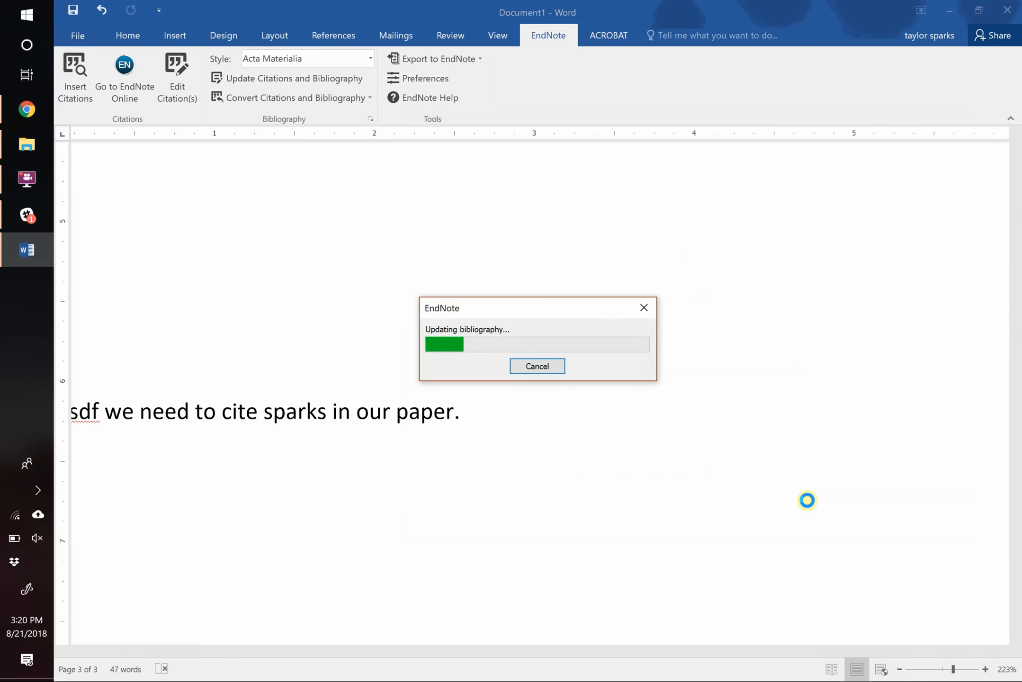
# Examine the inserted in-text citation and the generated References list at the end of the document.
pyautogui.scroll(-8, 808, 501)
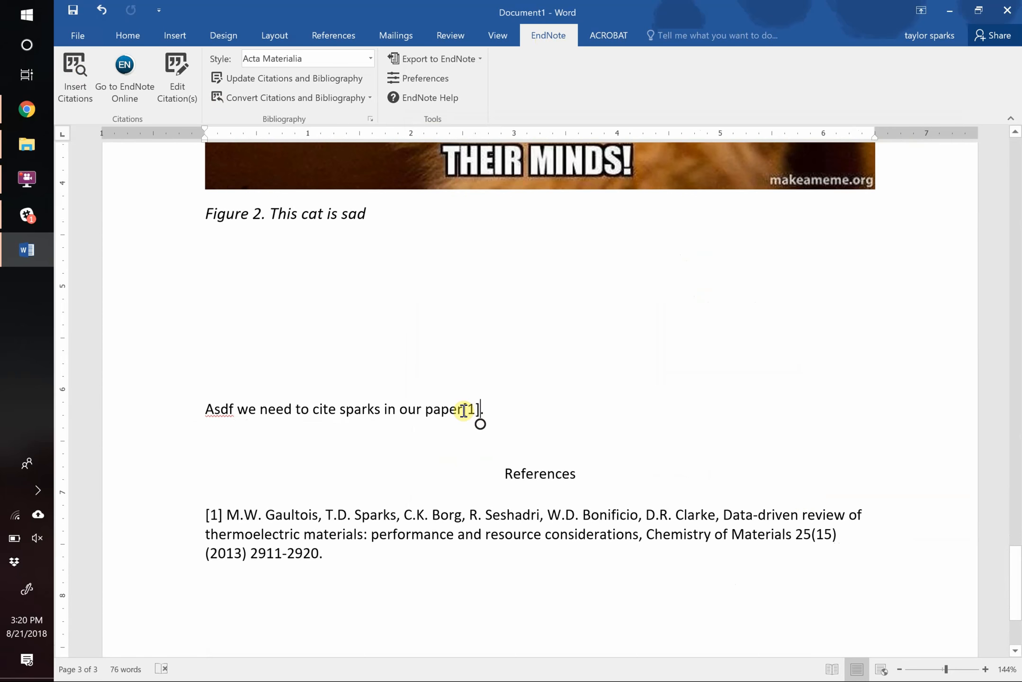
pyautogui.click(462, 411)
pyautogui.moveTo(441, 410); pyautogui.dragTo(545, 416)
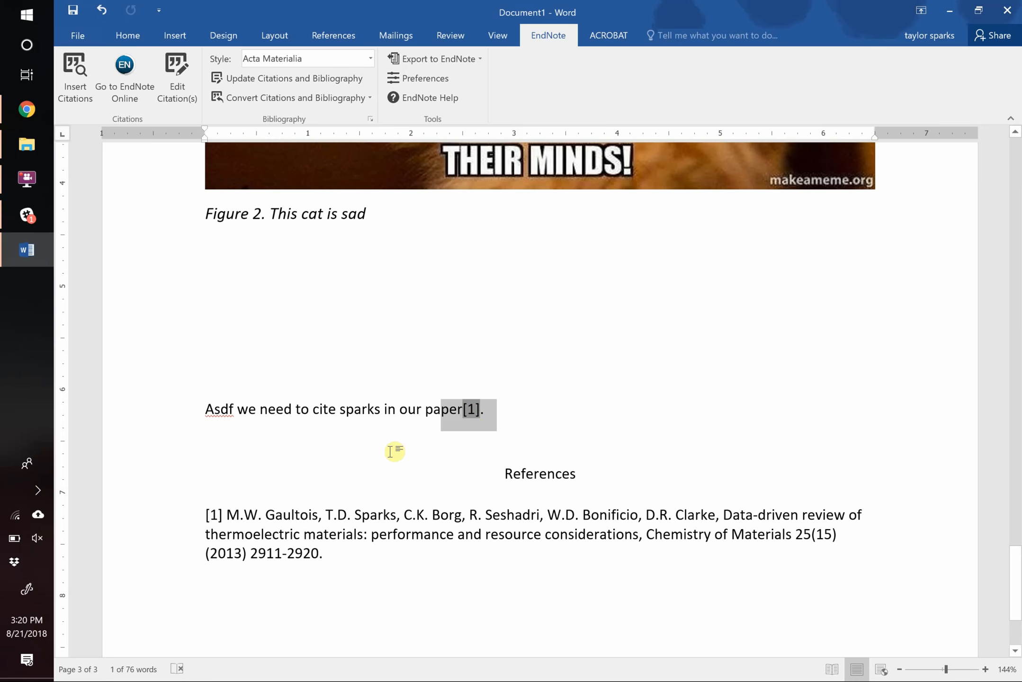
pyautogui.moveTo(395, 452); pyautogui.dragTo(469, 641)
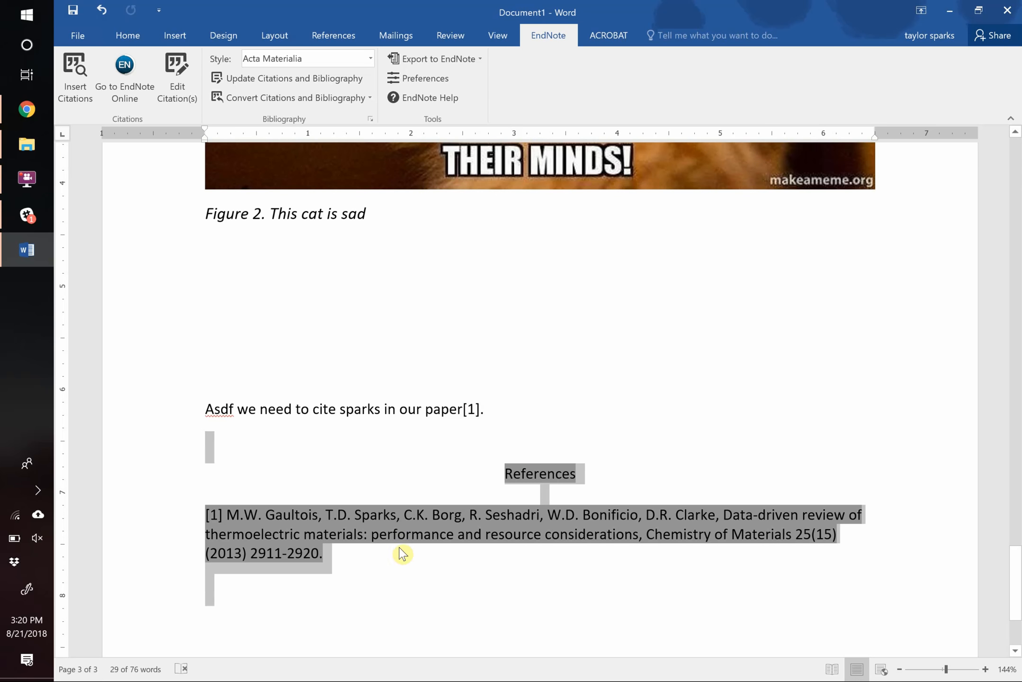
pyautogui.click(429, 515)
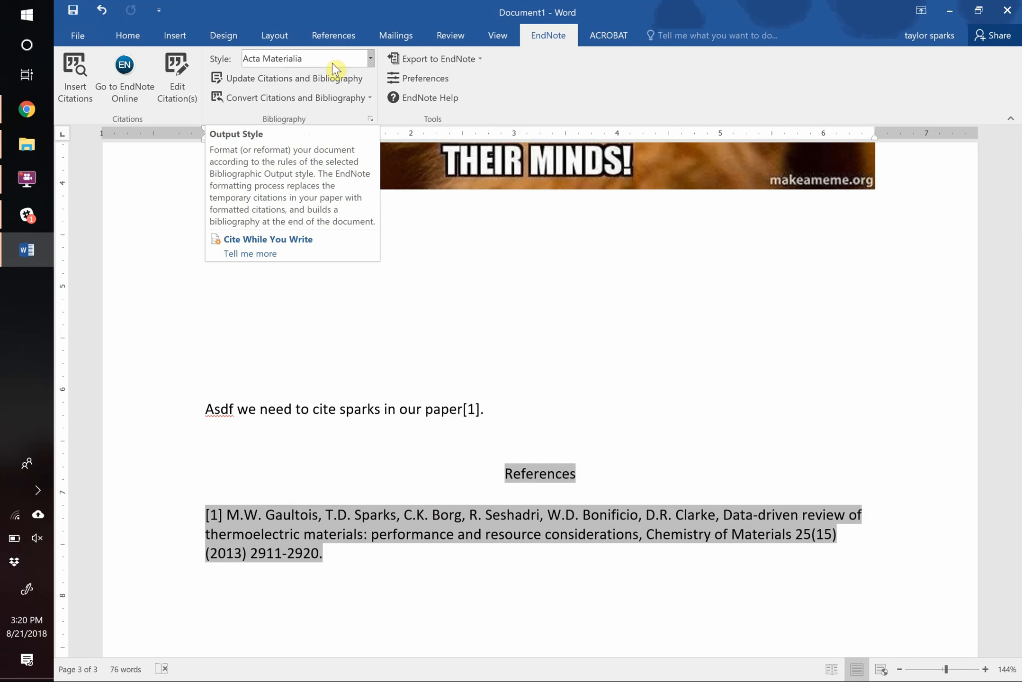
# Set the EndNote bibliography output style to Nano Letters and check the reformatted in-text citation.
pyautogui.click(371, 59)
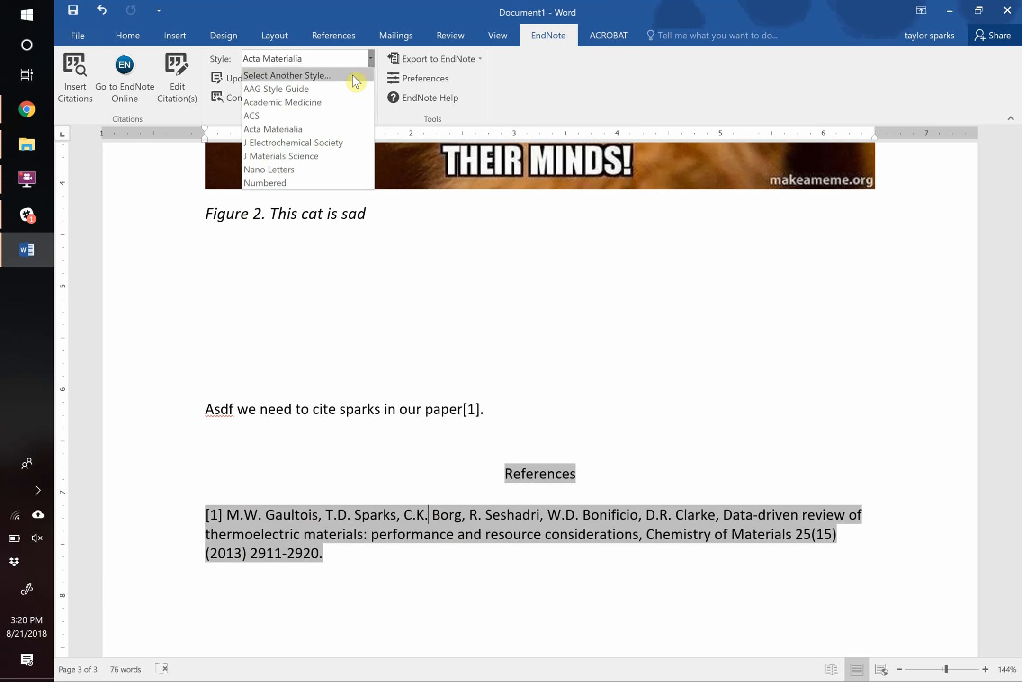
pyautogui.click(288, 170)
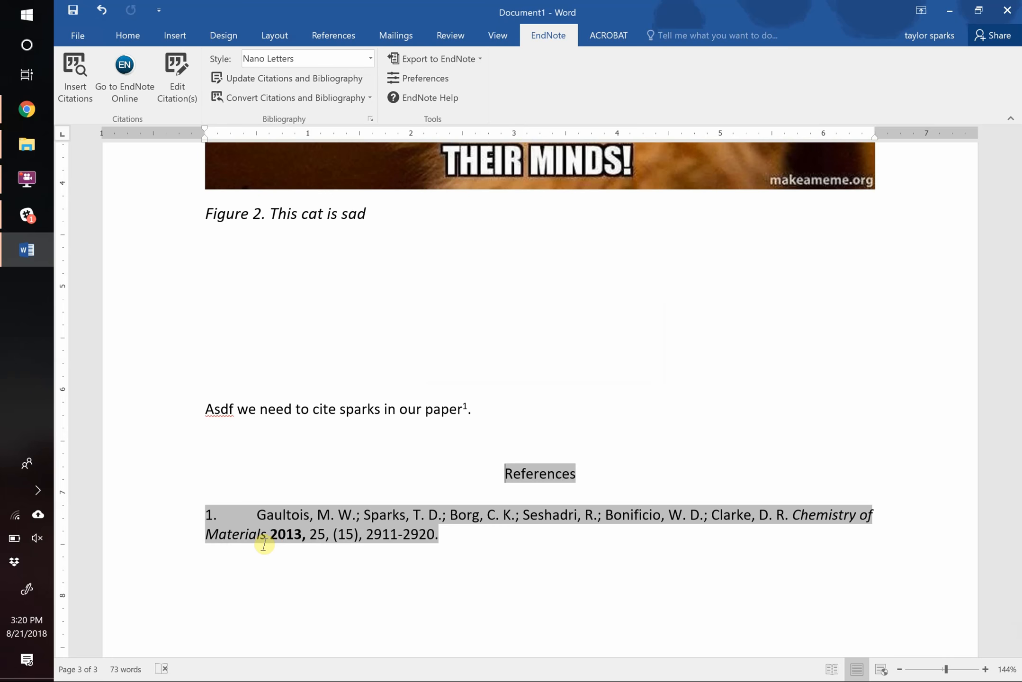
pyautogui.doubleClick(464, 407)
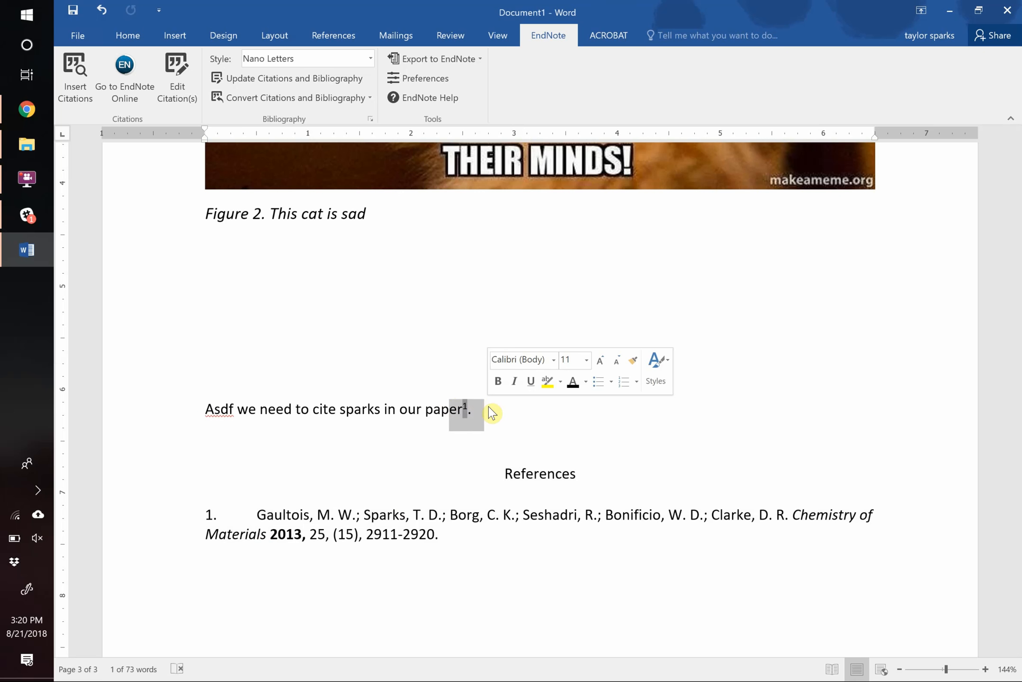
pyautogui.click(494, 411)
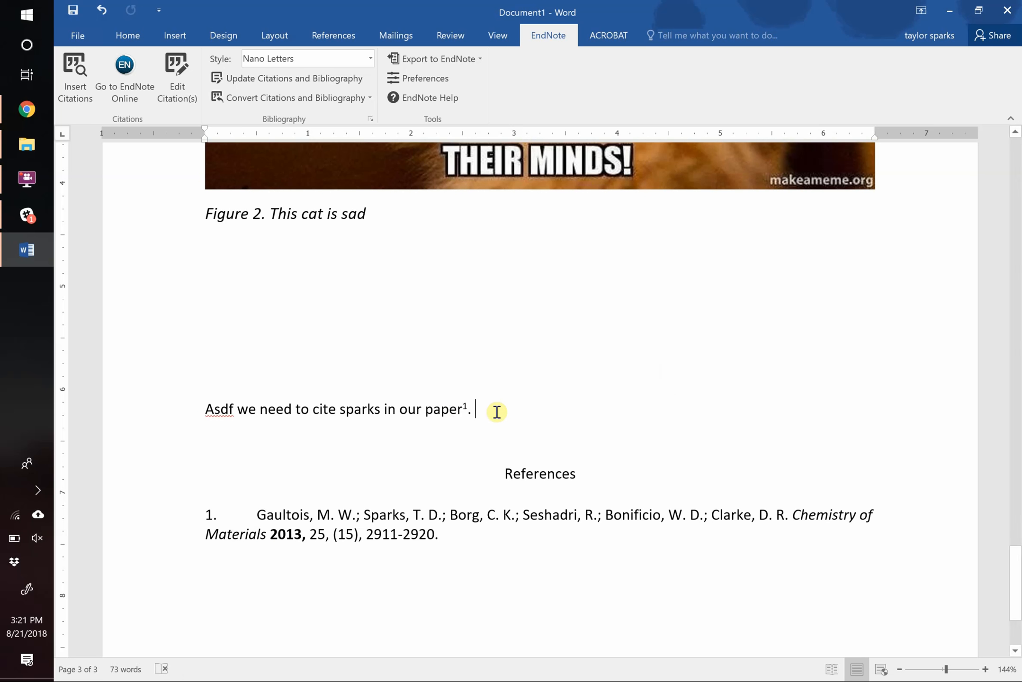
# Add the sentence "Later on we talk about the same paper but dif finding." a few lines below the cited sentence.
pyautogui.press('Return')
pyautogui.press('Return')
pyautogui.press('Return')
pyautogui.write('later one')
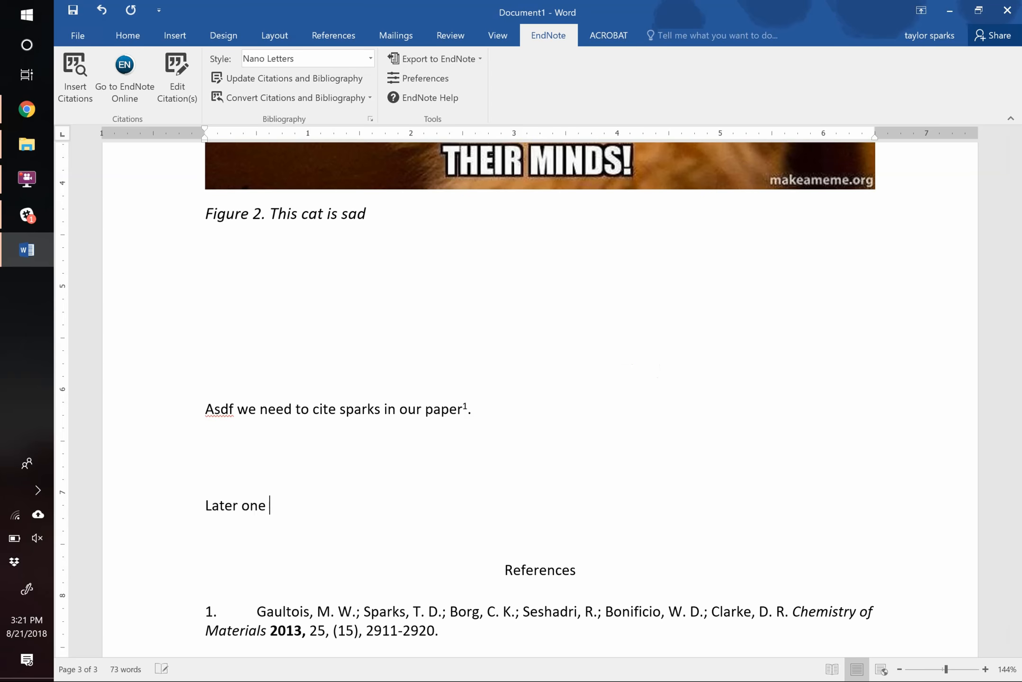
pyautogui.press('BackSpace')
pyautogui.write('we talk about the s')
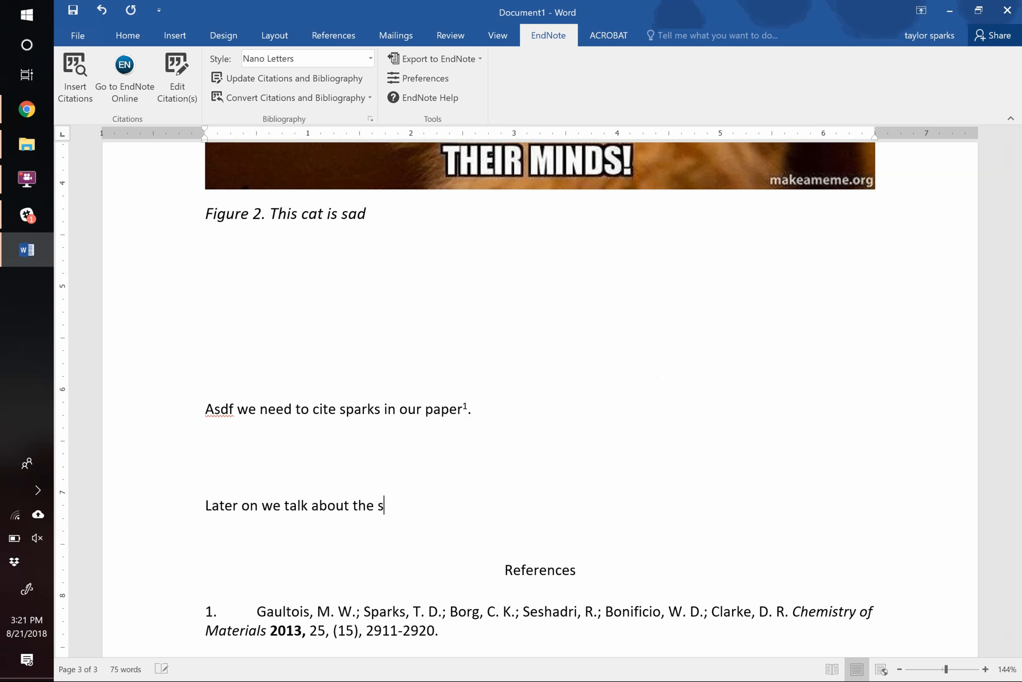
pyautogui.write('ame paper but dif finding')
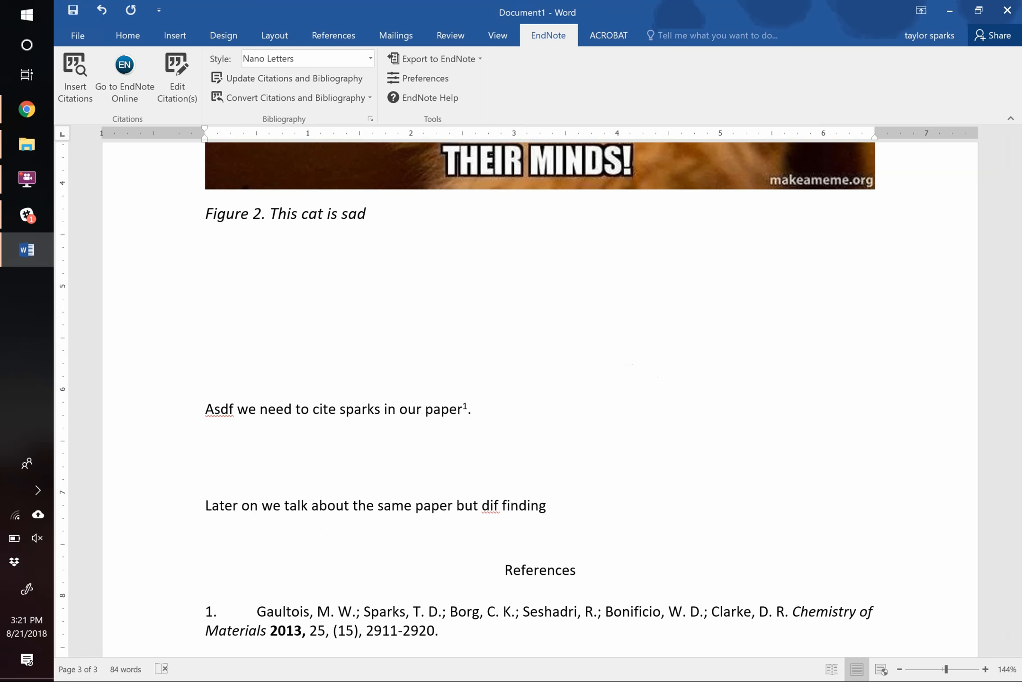
pyautogui.write('.')
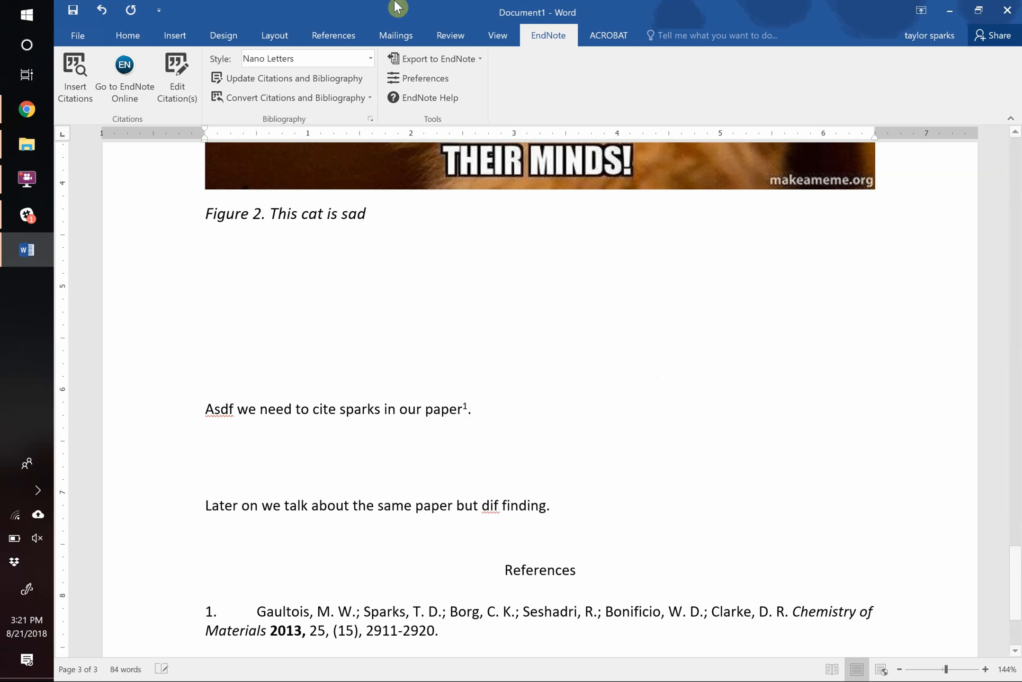
# Insert an EndNote citation of the 2013 "Data-driven review of thermoelectric materials" paper before the new sentence's period.
pyautogui.click(69, 80)
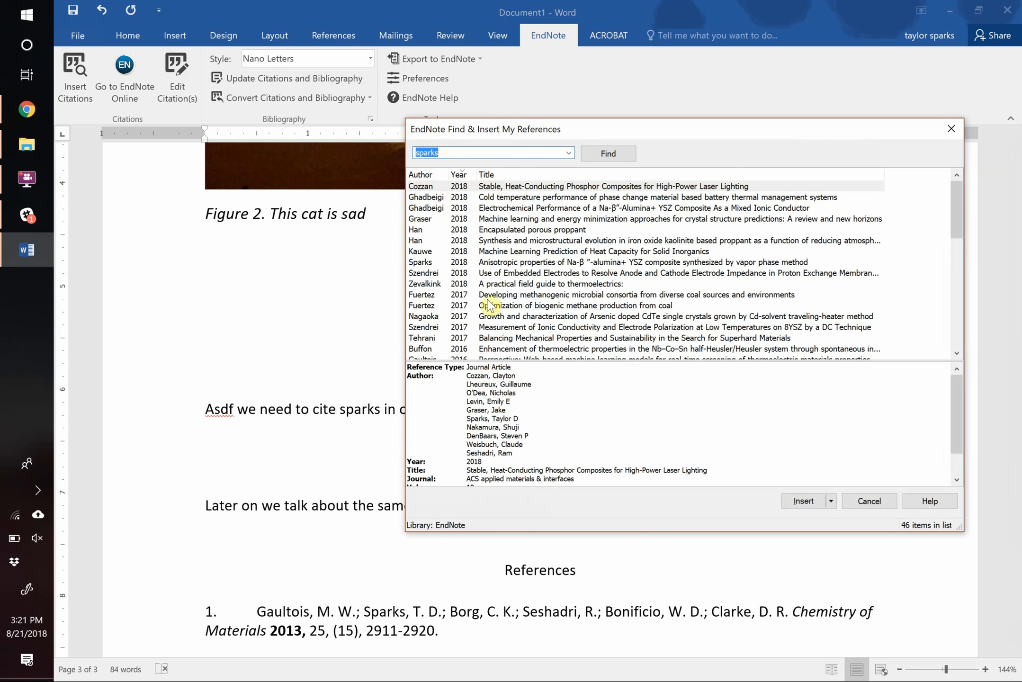
pyautogui.scroll(-7, 489, 326)
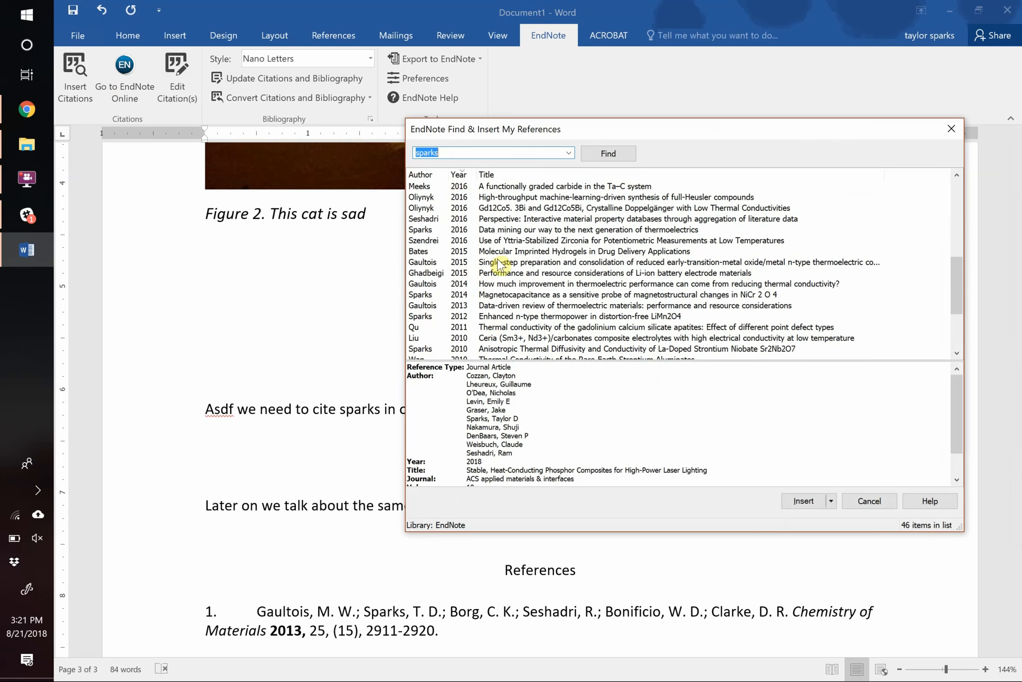
pyautogui.click(492, 306)
pyautogui.click(804, 501)
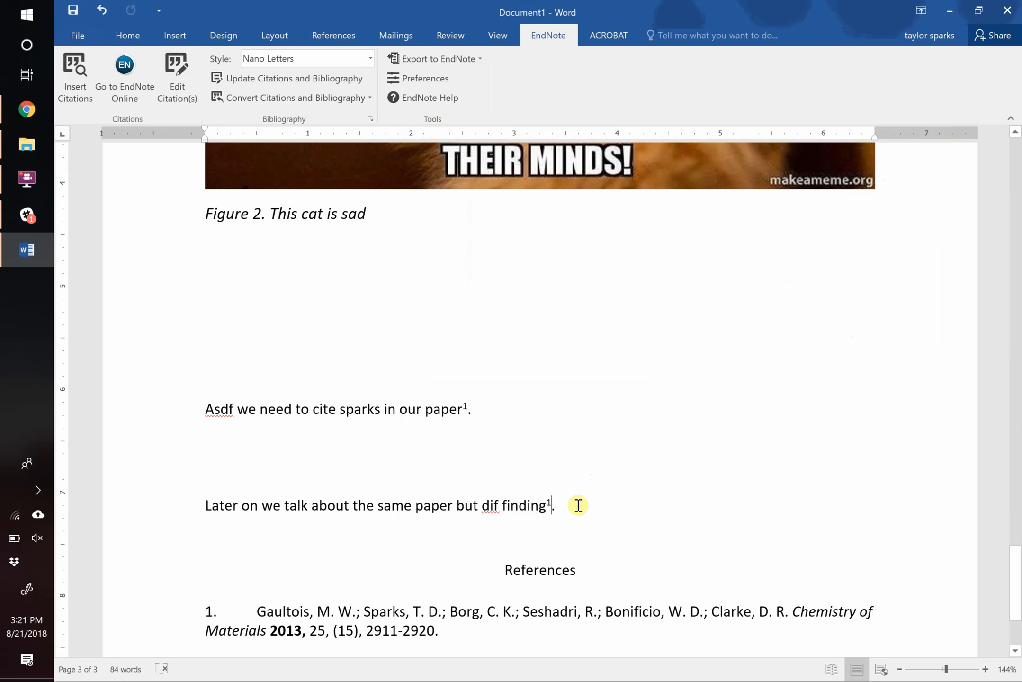
# Add the two 2018 Ghadbeigi papers and the 2018 Graser machine learning review to the new sentence's citation through EndNote.
pyautogui.click(76, 85)
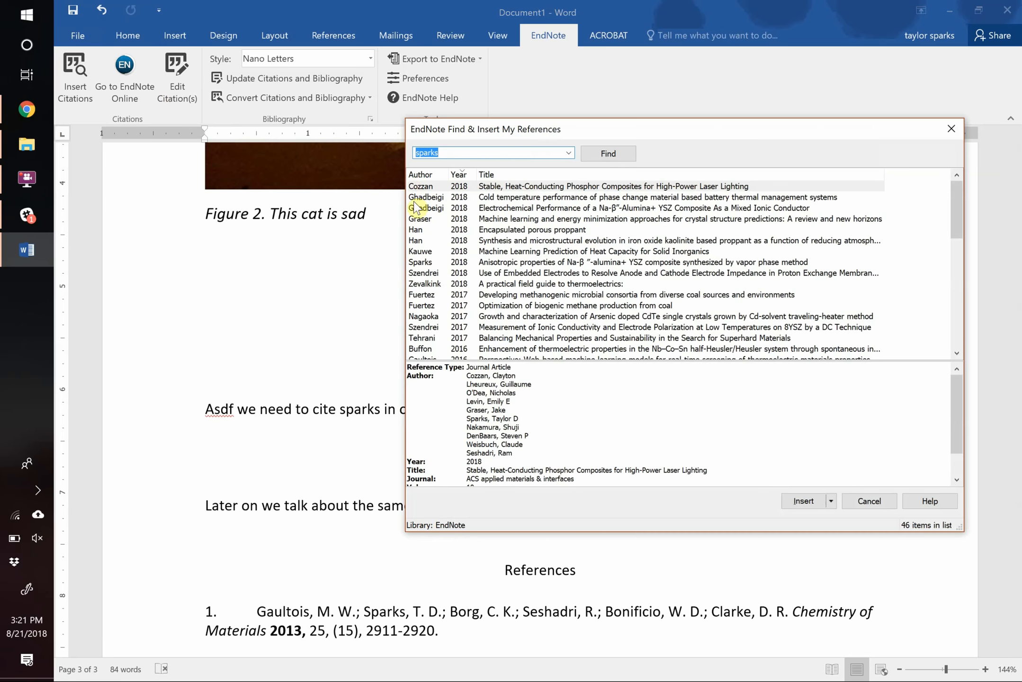
pyautogui.click(424, 198)
pyautogui.keyDown('shift'); pyautogui.click(426, 219); pyautogui.keyUp('shift')
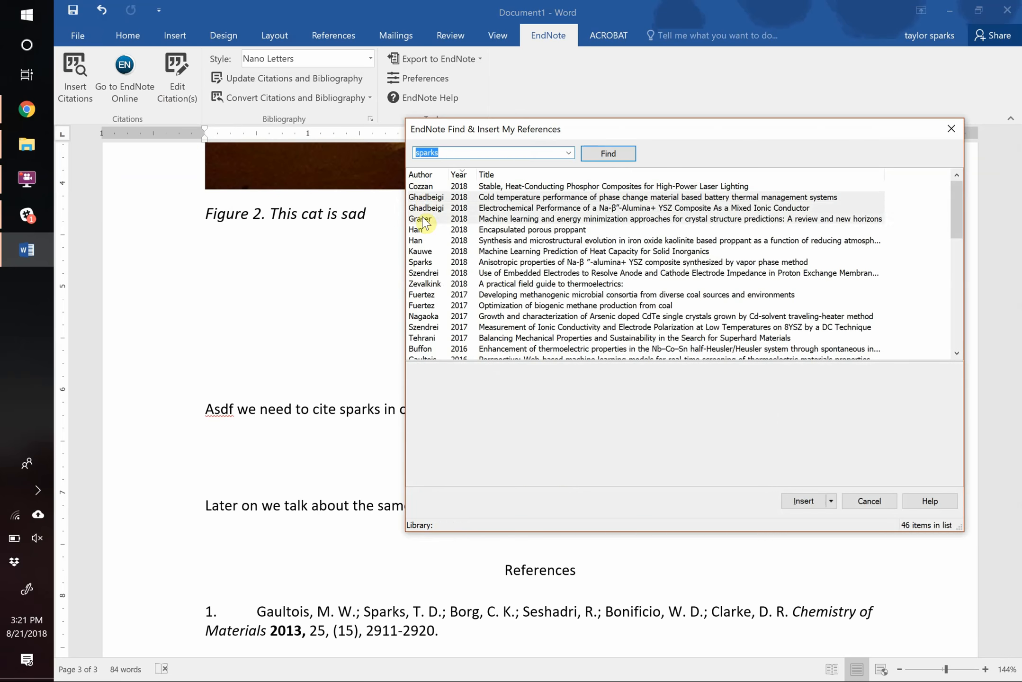
pyautogui.click(815, 501)
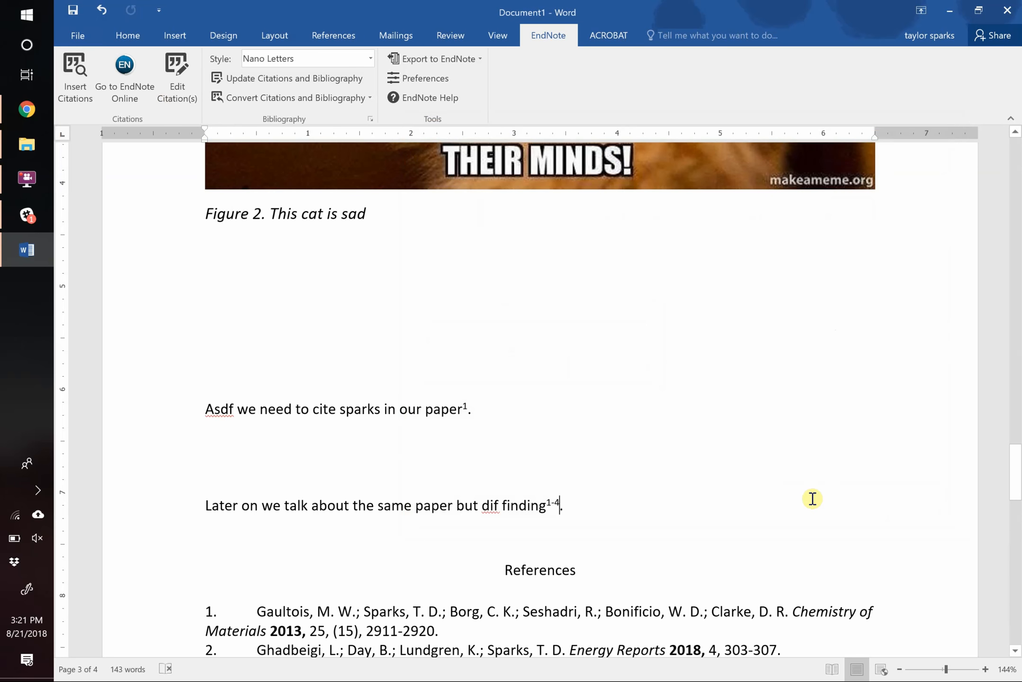
# Move the "Later on" sentence above the "Asdf" sentence and update citations and bibliography for the whole document.
pyautogui.moveTo(566, 505); pyautogui.dragTo(127, 501)
pyautogui.moveTo(231, 516); pyautogui.dragTo(260, 324)
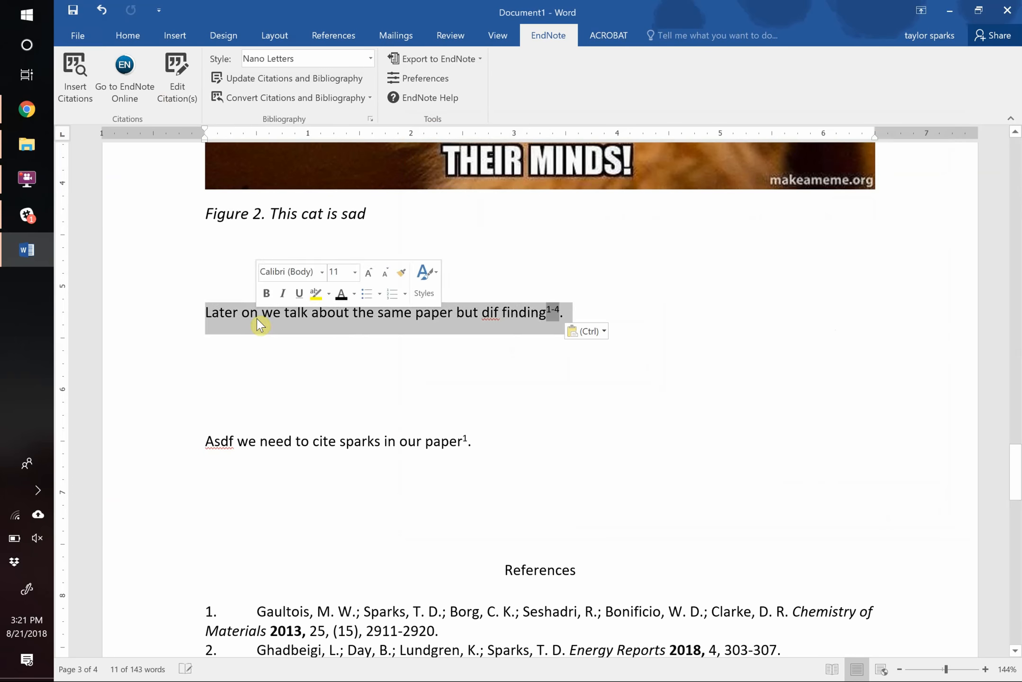
pyautogui.click(298, 372)
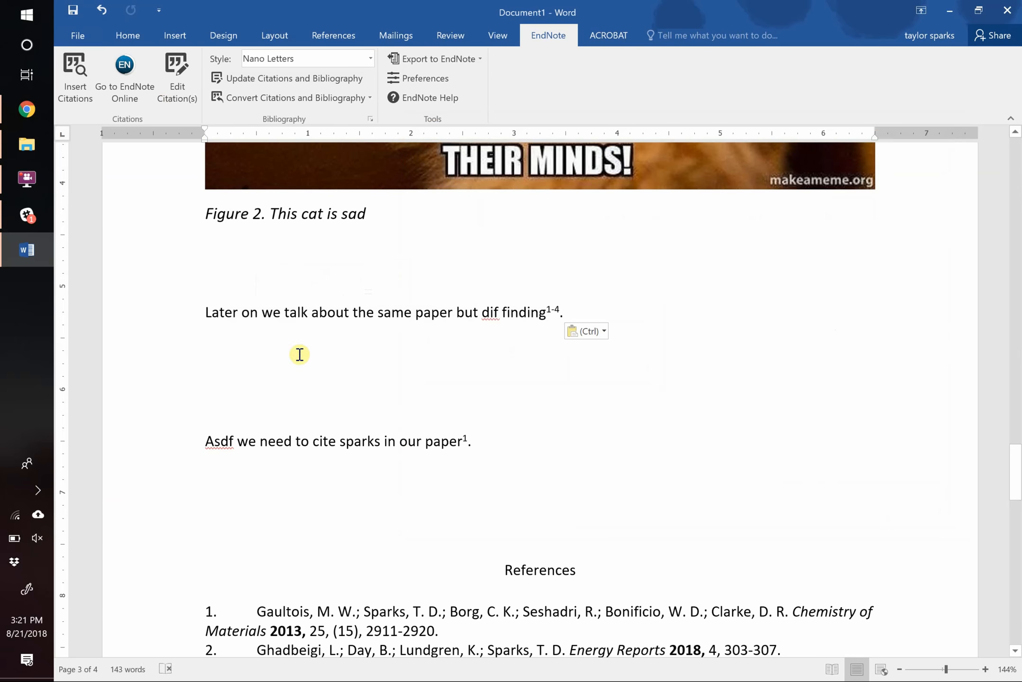
pyautogui.hotkey('ctrl', 'a')
pyautogui.click(290, 79)
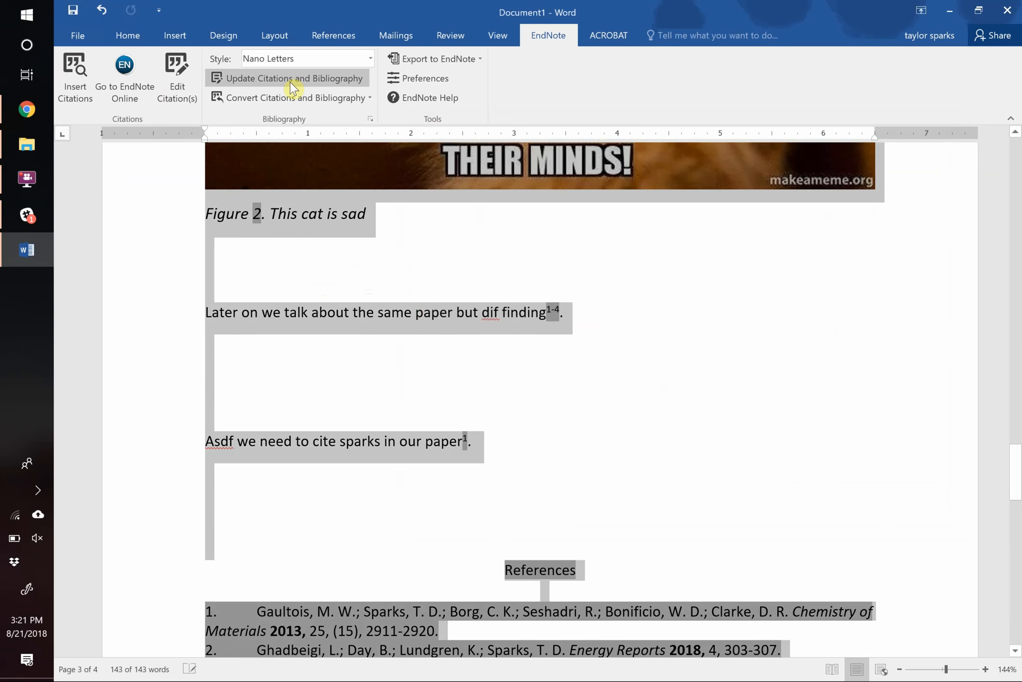
pyautogui.click(576, 393)
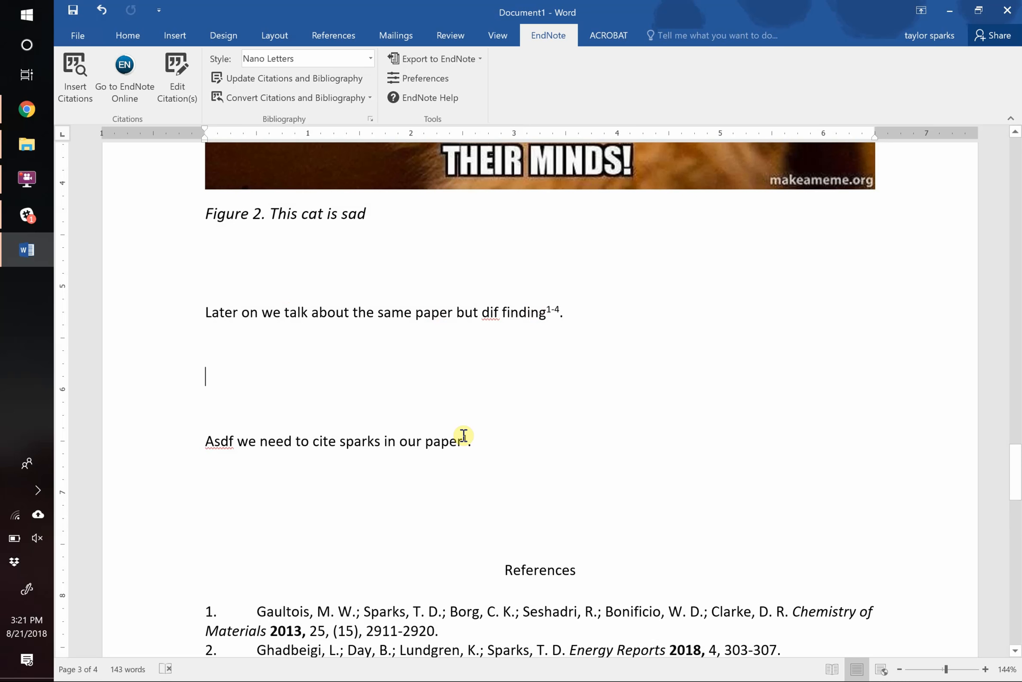
# Examine the Figure 2 caption and its automatic number field below the cat picture.
pyautogui.scroll(5, 464, 435)
pyautogui.moveTo(383, 556); pyautogui.dragTo(159, 561)
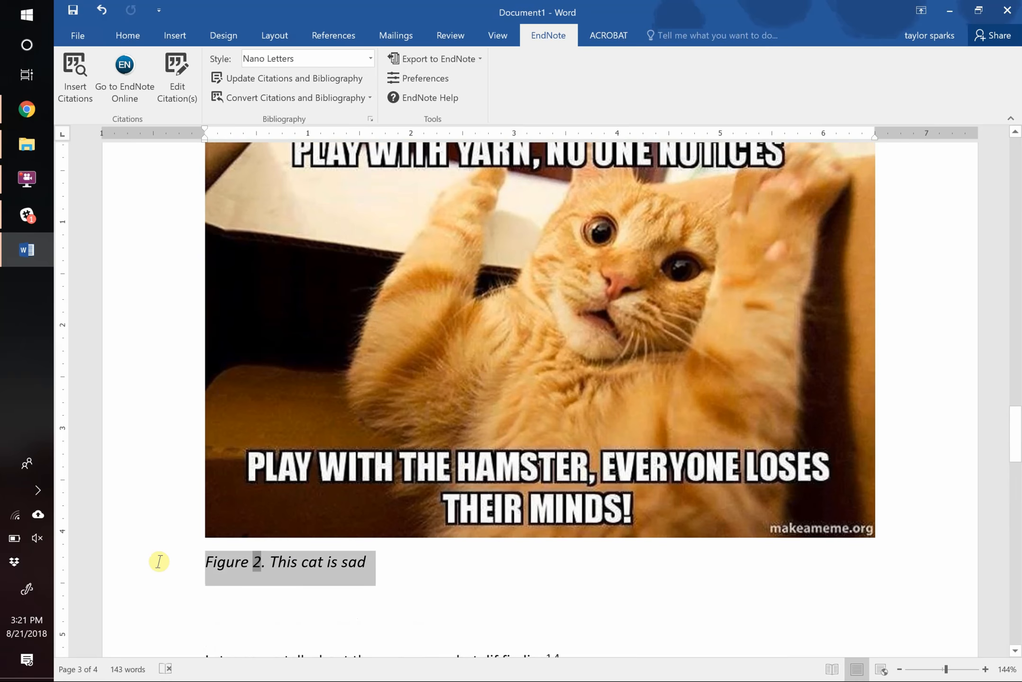
pyautogui.click(372, 616)
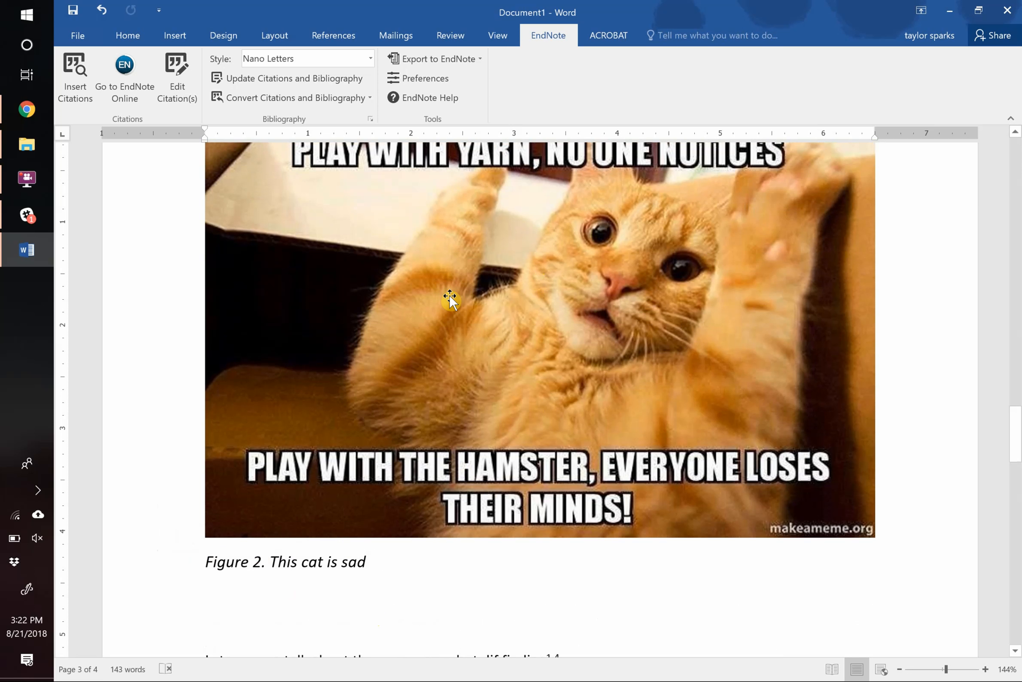
# Close the Word document without saving and start Excel with a blank workbook.
pyautogui.moveTo(40, 126)
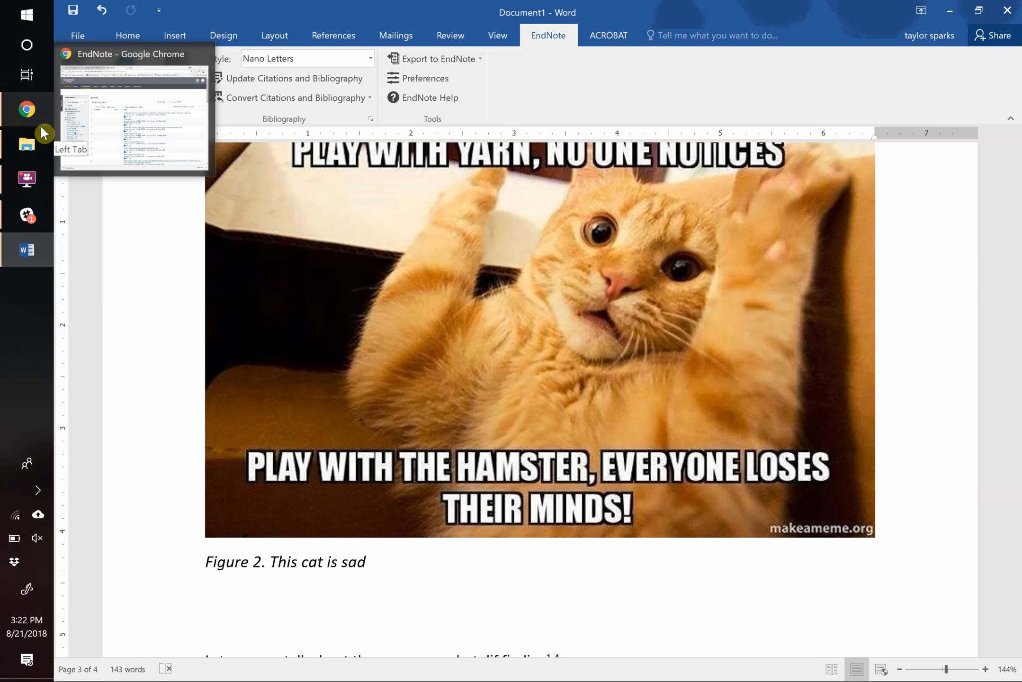
pyautogui.click(1008, 9)
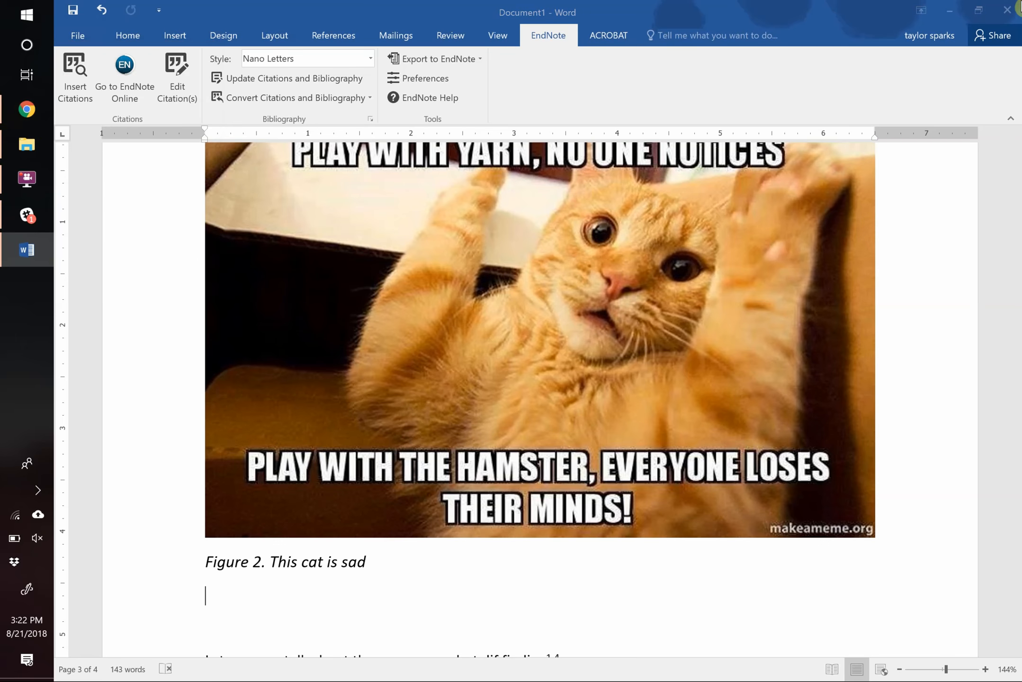
pyautogui.click(537, 380)
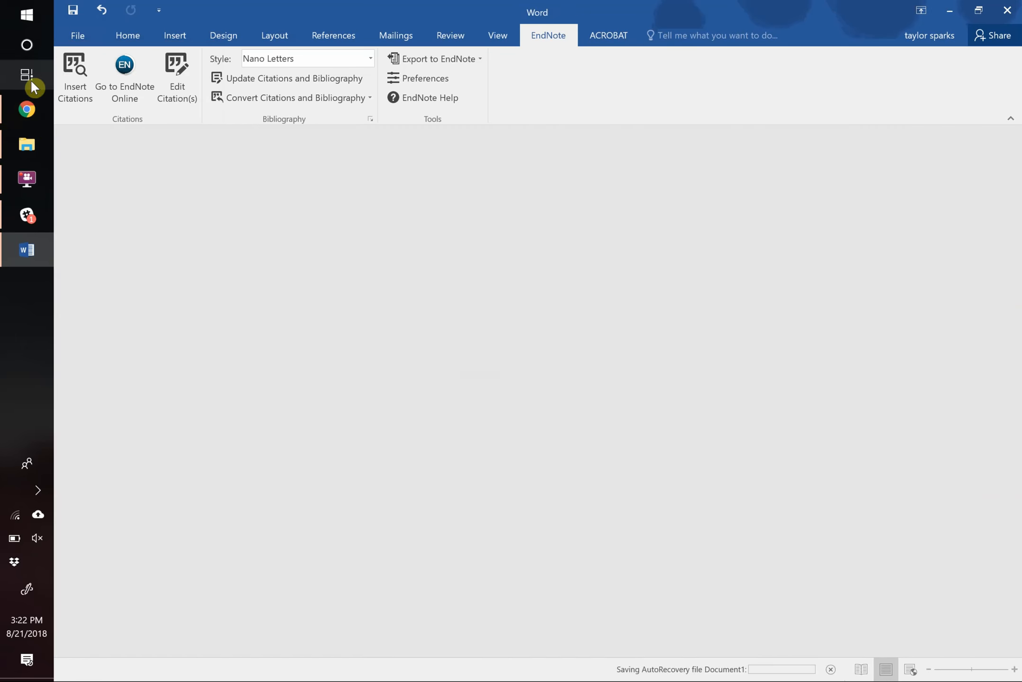
pyautogui.click(26, 14)
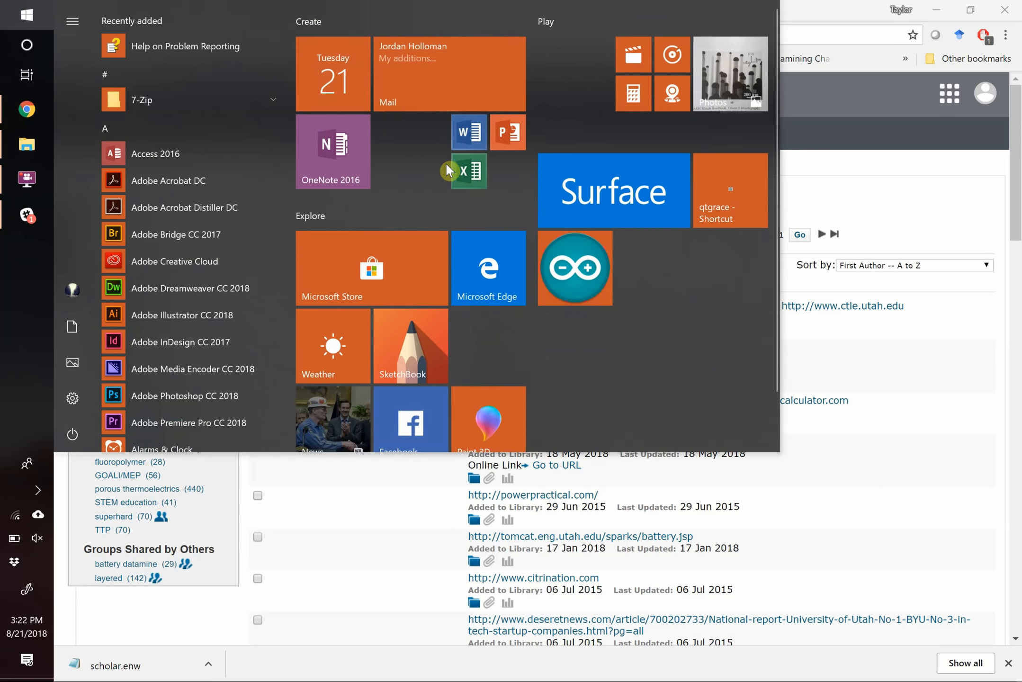
pyautogui.click(457, 175)
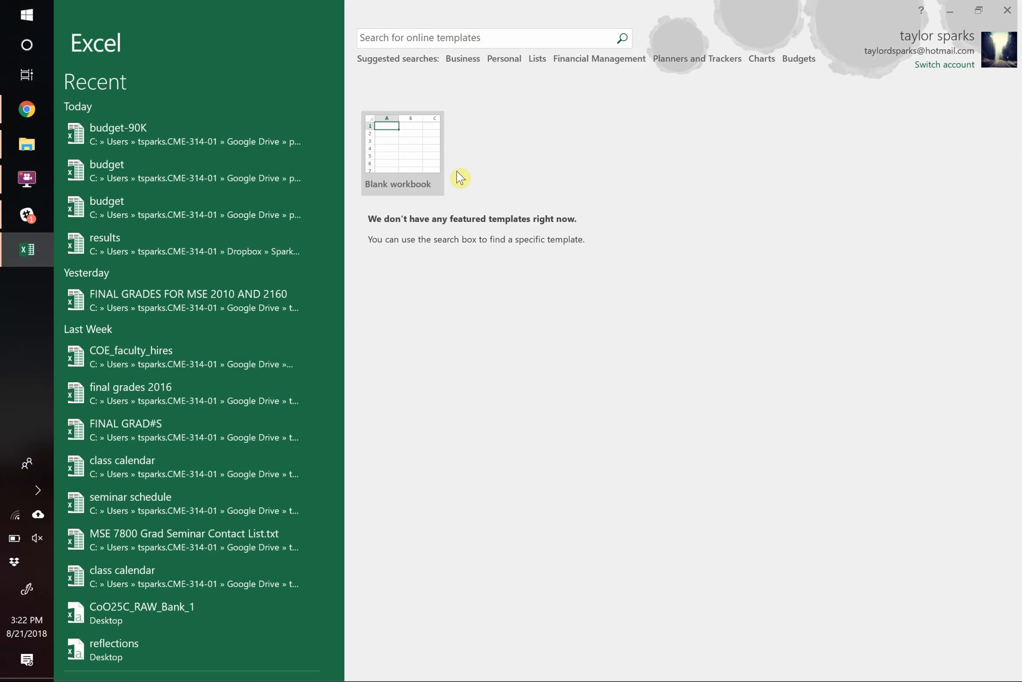
pyautogui.click(400, 159)
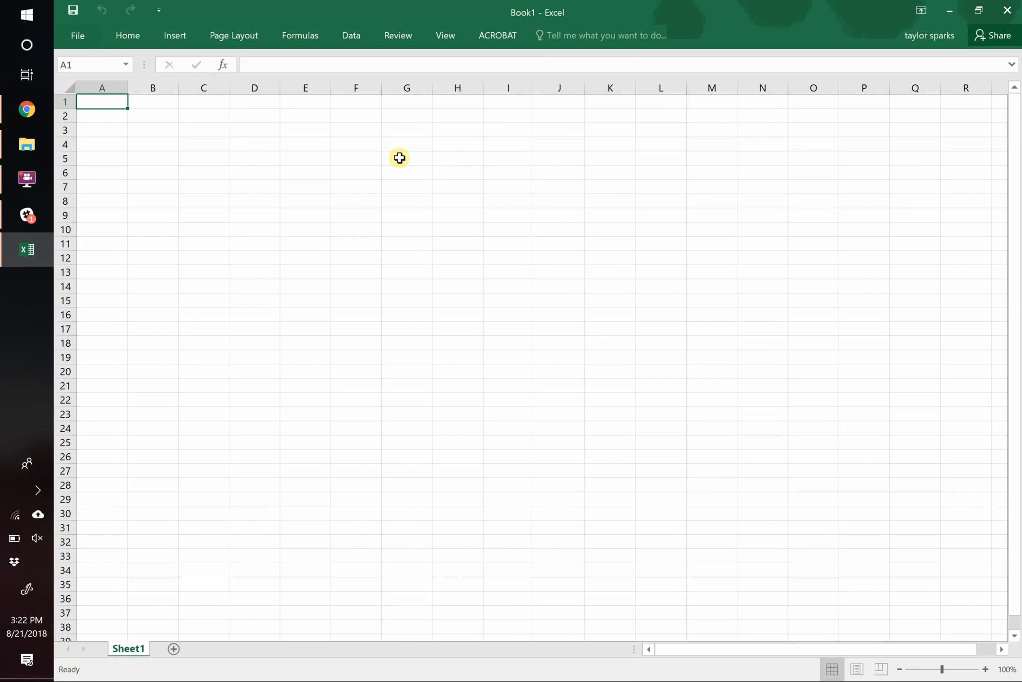
# Enter the heading "sample numb er" in A1 and fill A2:A28 with the series 1 to 27.
pyautogui.write('sample numb er')
pyautogui.press('Return')
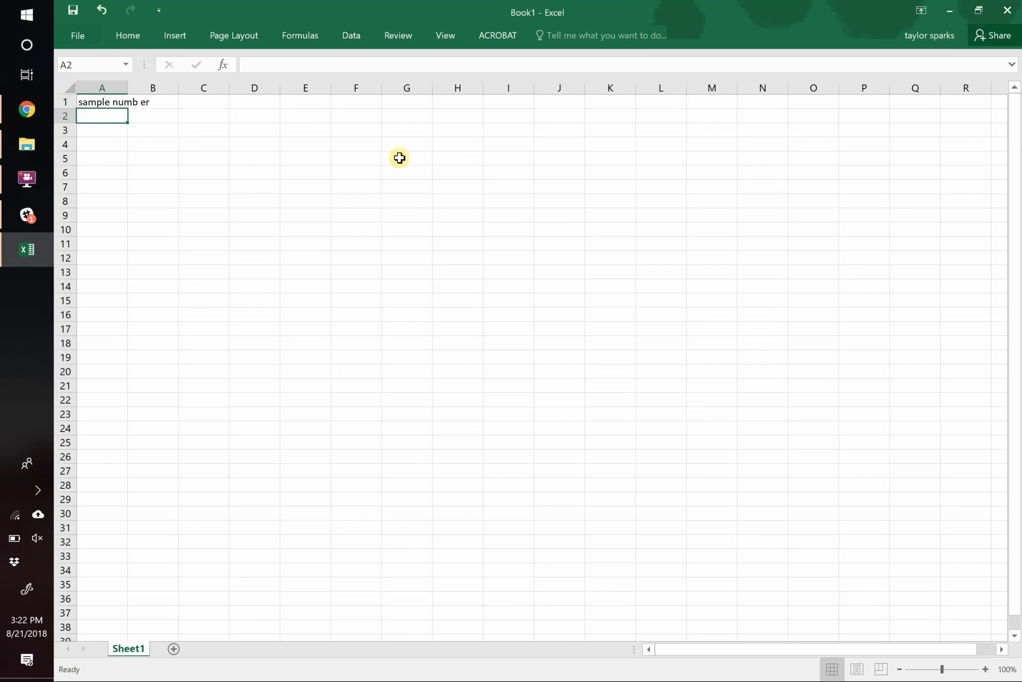
pyautogui.write('1')
pyautogui.press('Return')
pyautogui.write('2')
pyautogui.press('Return')
pyautogui.write('3')
pyautogui.press('Return')
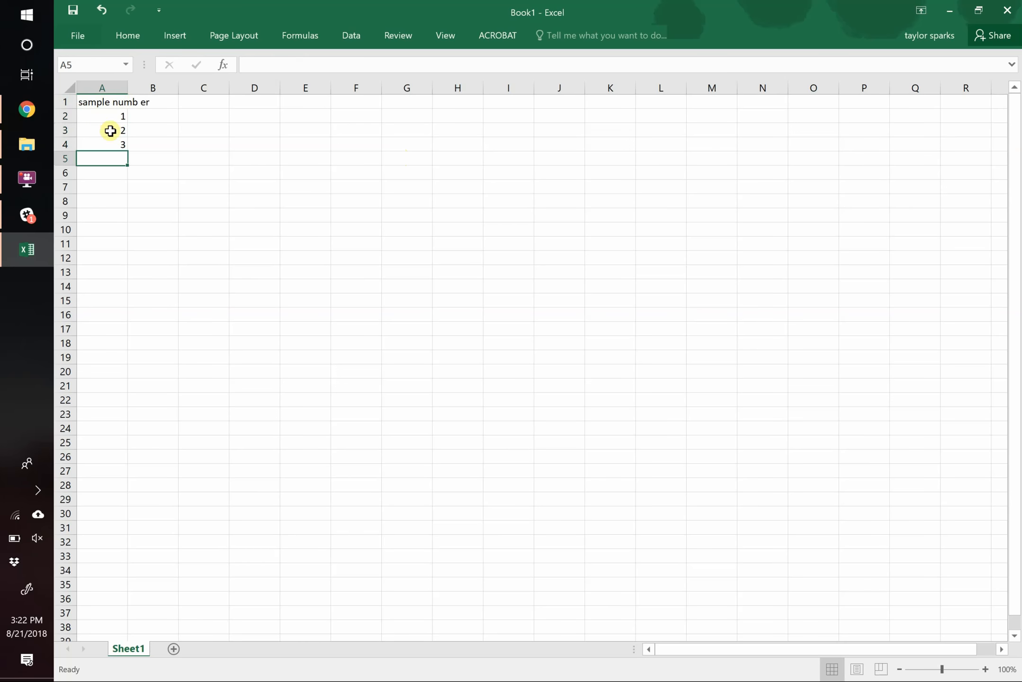
pyautogui.moveTo(108, 116); pyautogui.dragTo(115, 492)
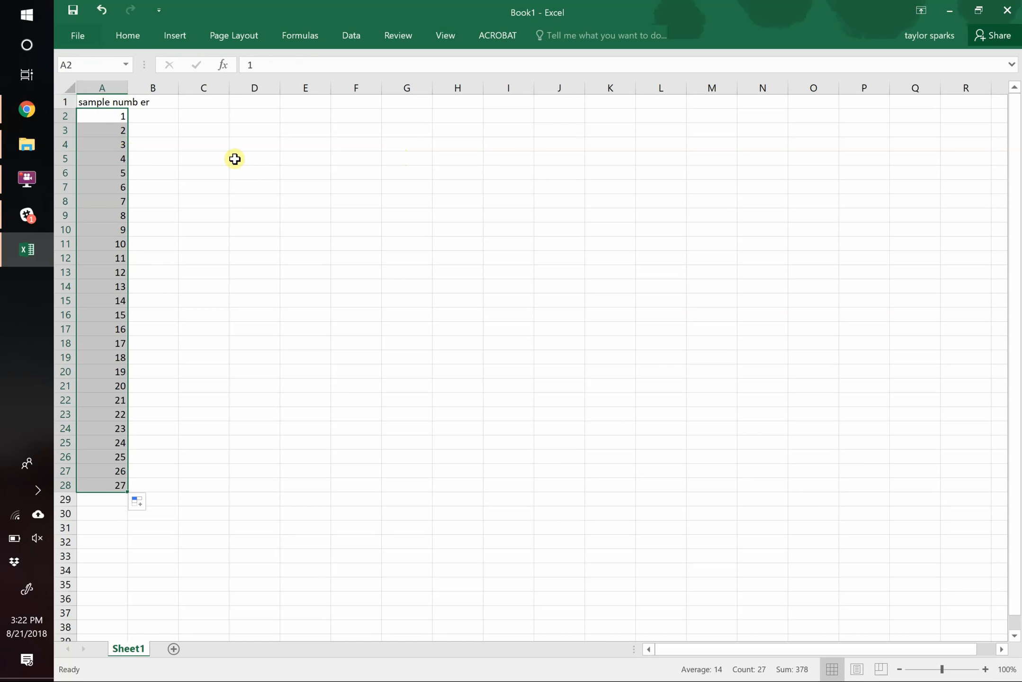
# Enter the heading "data" in B1 and fill B2:B28 with the formula =RANDBETWEEN(0,100).
pyautogui.click(164, 118)
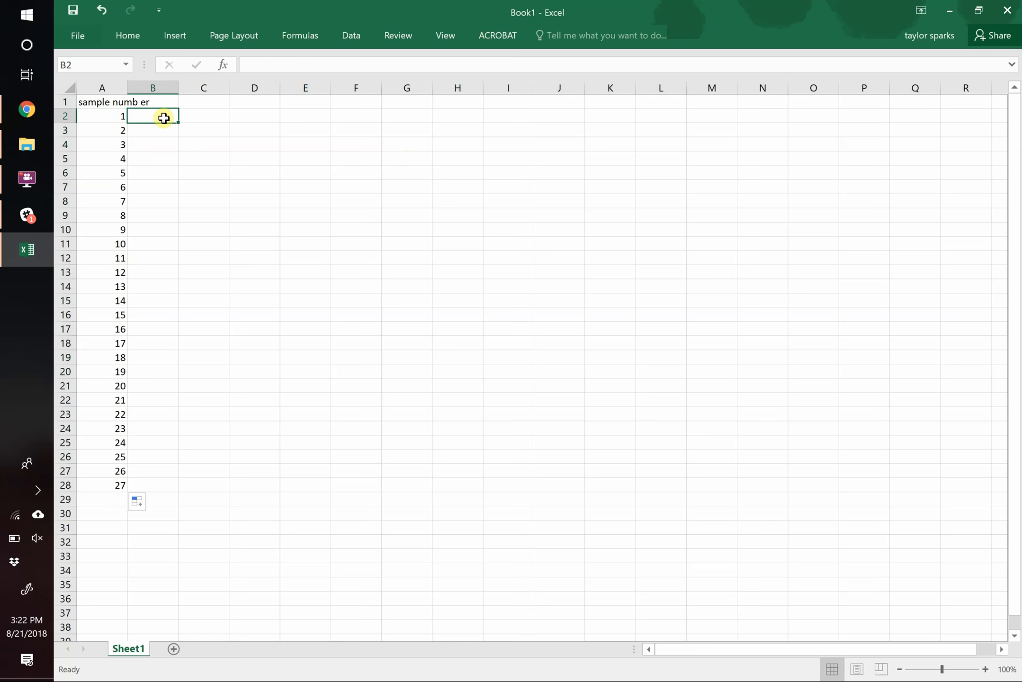
pyautogui.press('Up')
pyautogui.write('data')
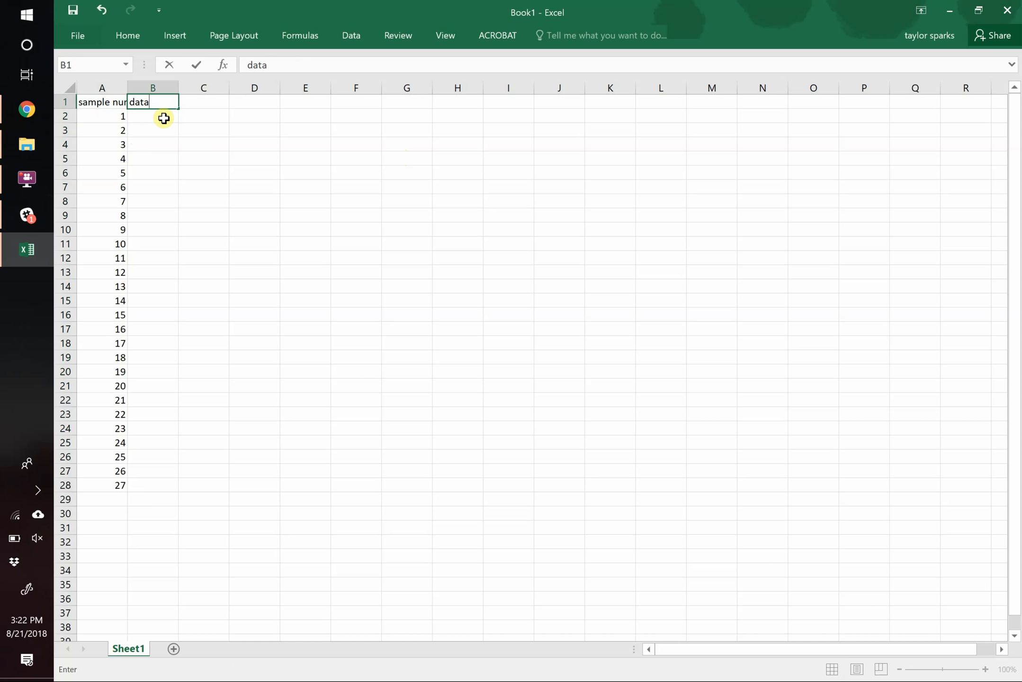
pyautogui.press('Return')
pyautogui.write('=RAN')
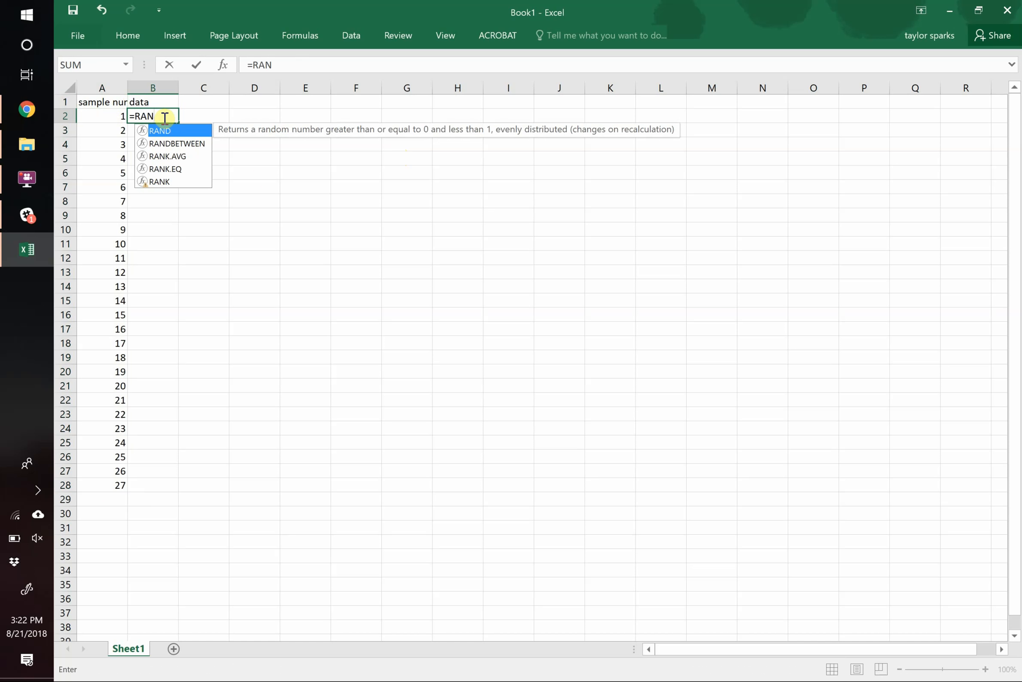
pyautogui.press('Down')
pyautogui.press('Tab')
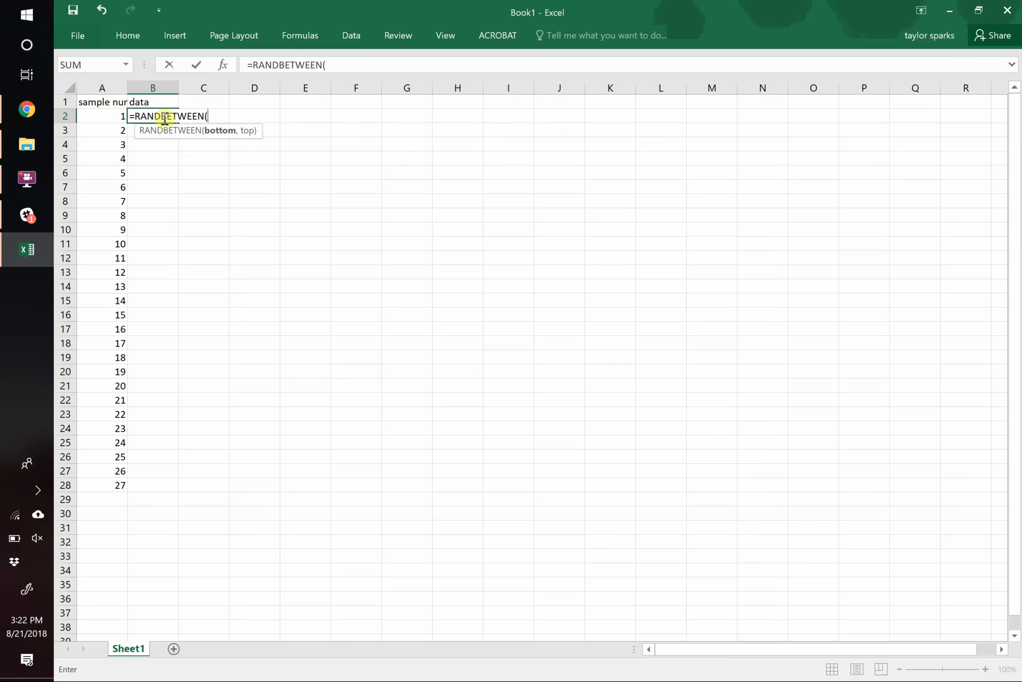
pyautogui.write('0,100)')
pyautogui.press('Return')
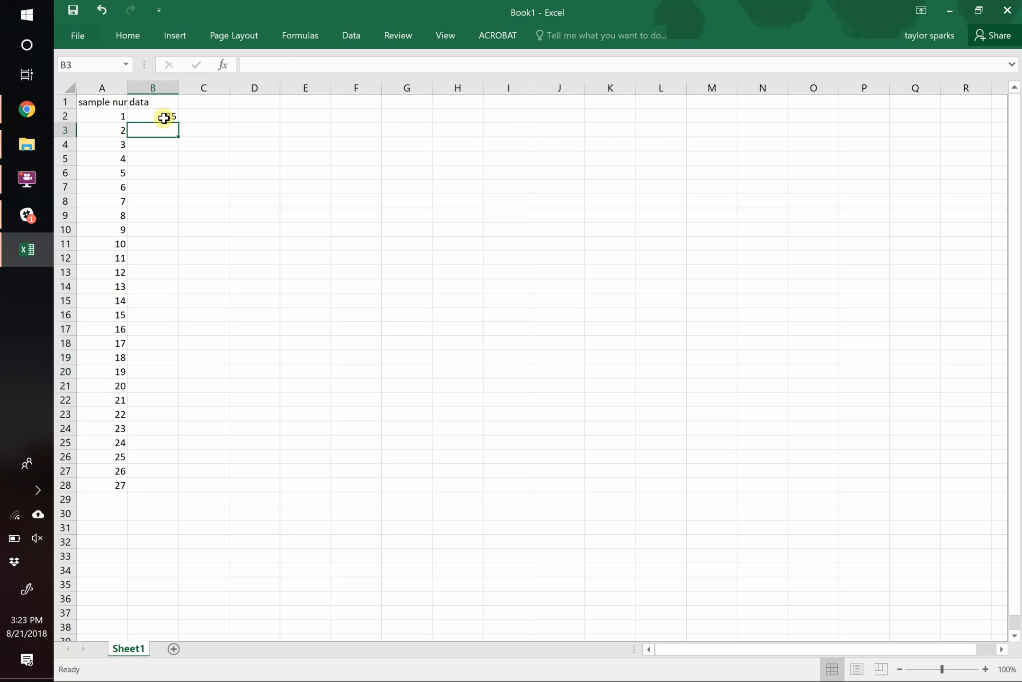
pyautogui.click(164, 112)
pyautogui.doubleClick(177, 122)
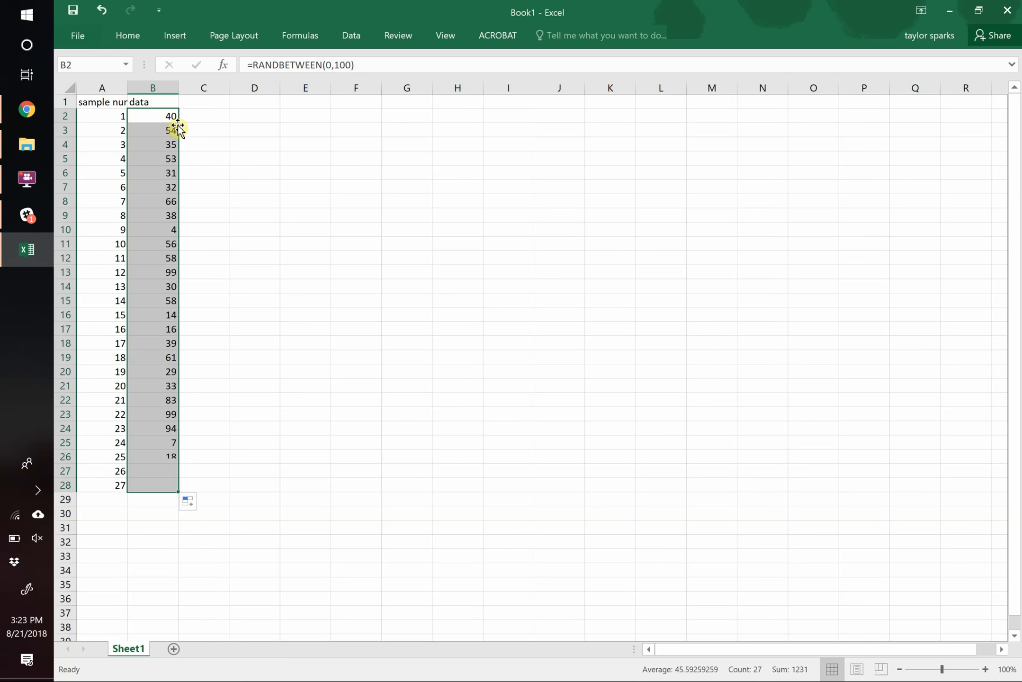
# Insert a markers-only scatter chart of A2:B28 and place it beside the data with its corner at cell E6.
pyautogui.click(282, 194)
pyautogui.moveTo(119, 114); pyautogui.dragTo(151, 484)
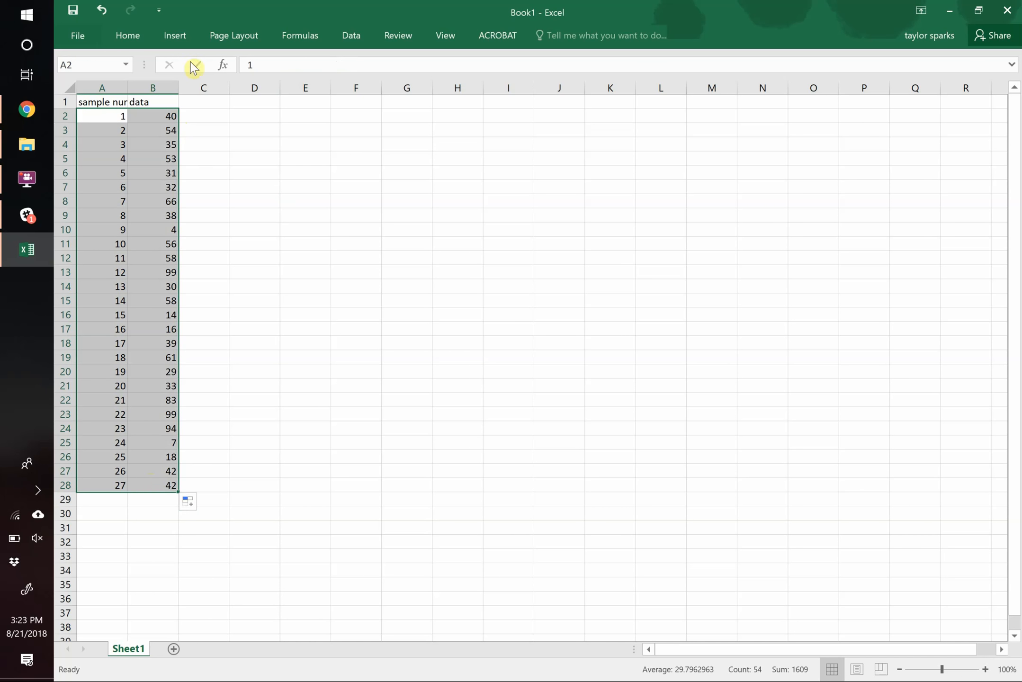
pyautogui.click(176, 34)
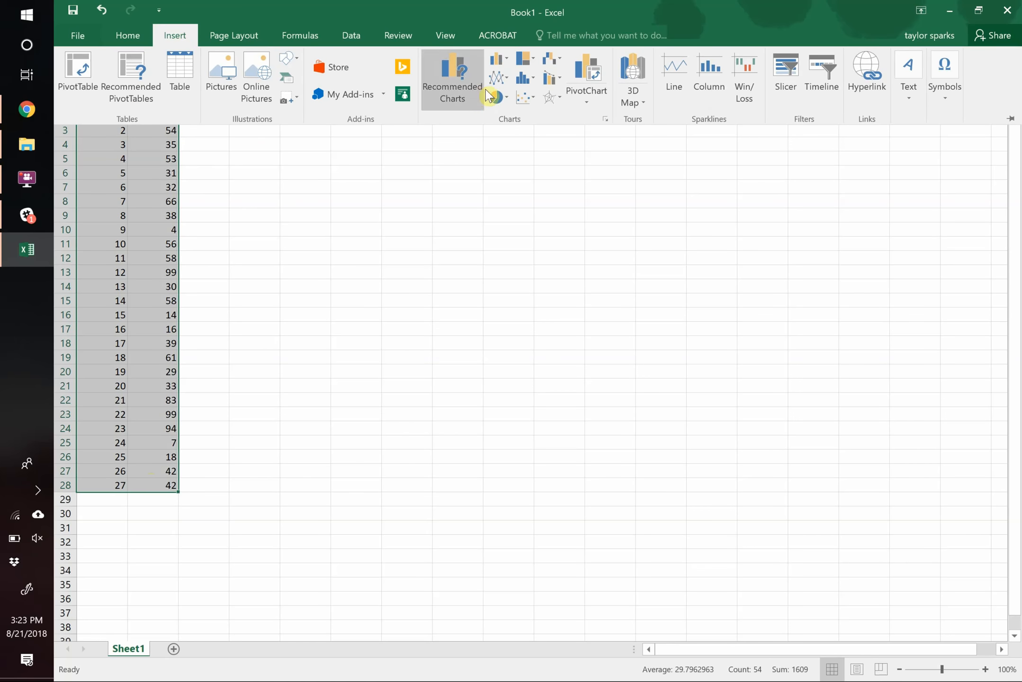
pyautogui.click(524, 98)
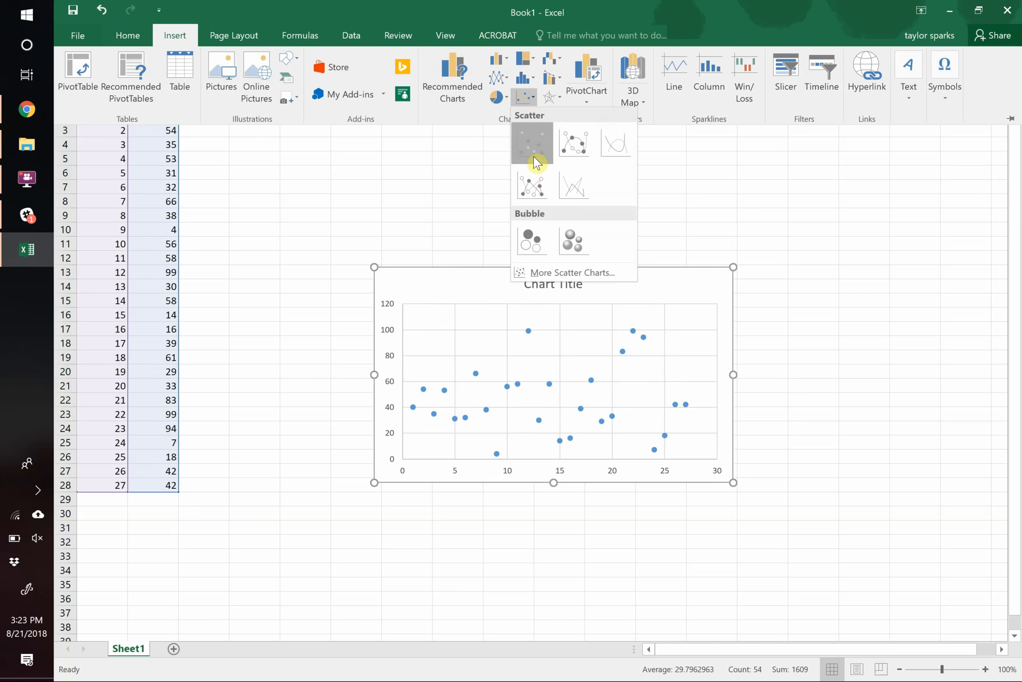
pyautogui.click(531, 158)
pyautogui.moveTo(429, 282); pyautogui.dragTo(335, 185)
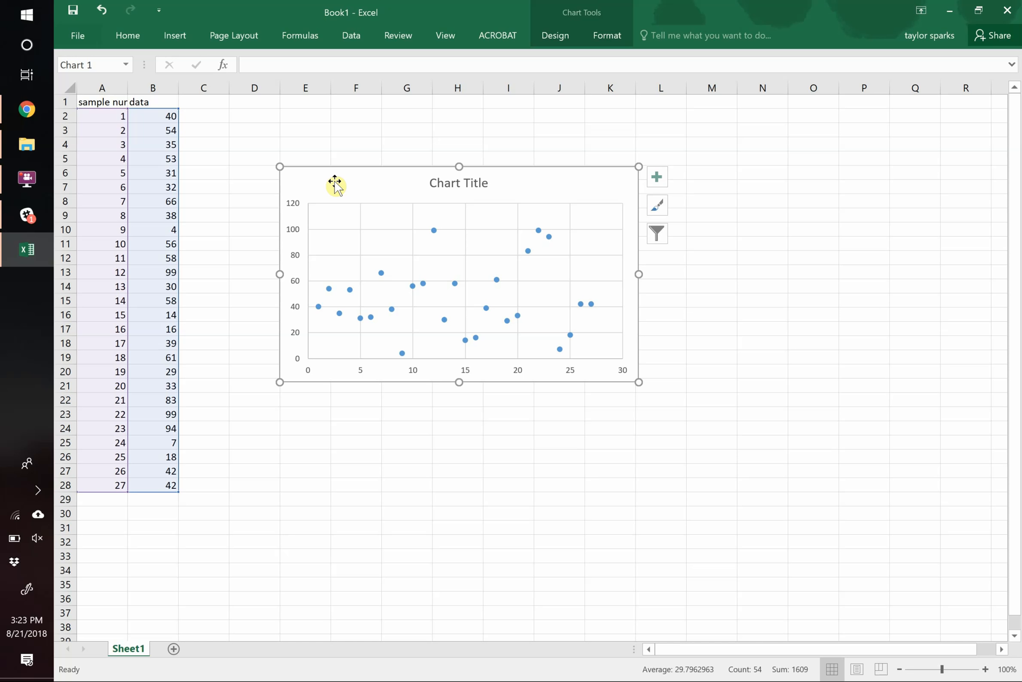
# Delete the scatter chart from the worksheet.
pyautogui.press('Delete')
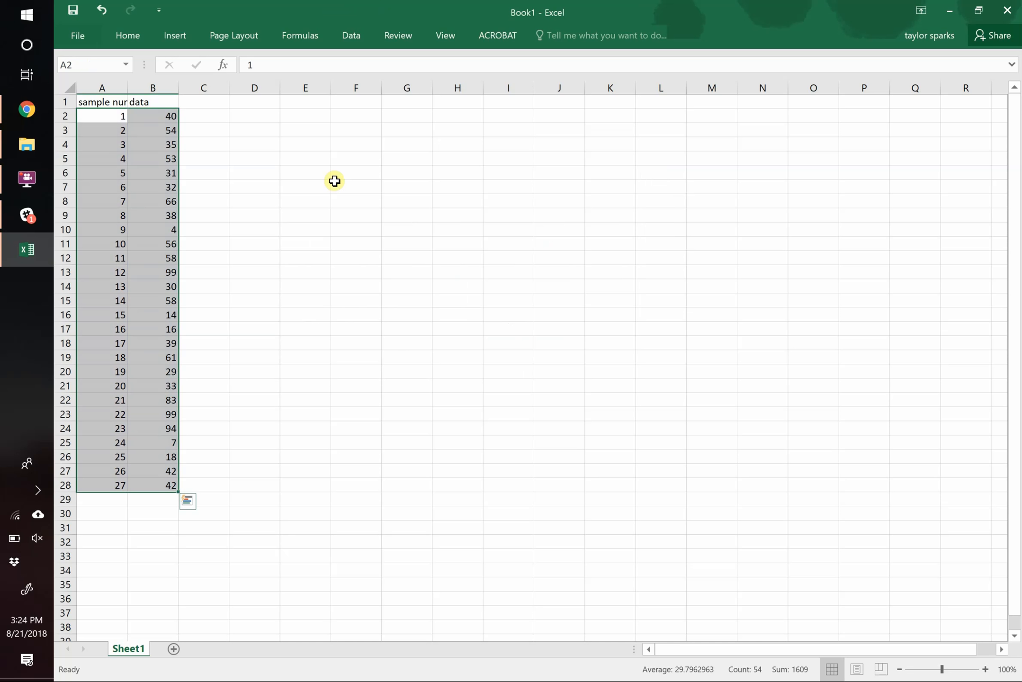
# Switch to Chrome and search Google for "qtgrace" in a new tab.
pyautogui.click(26, 109)
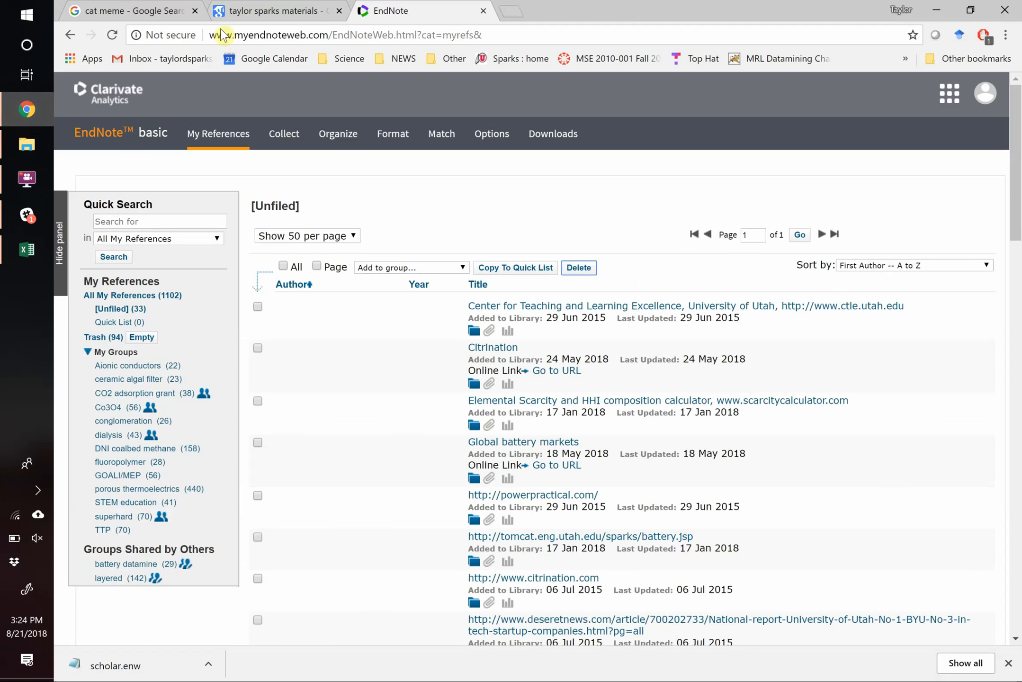
pyautogui.click(513, 11)
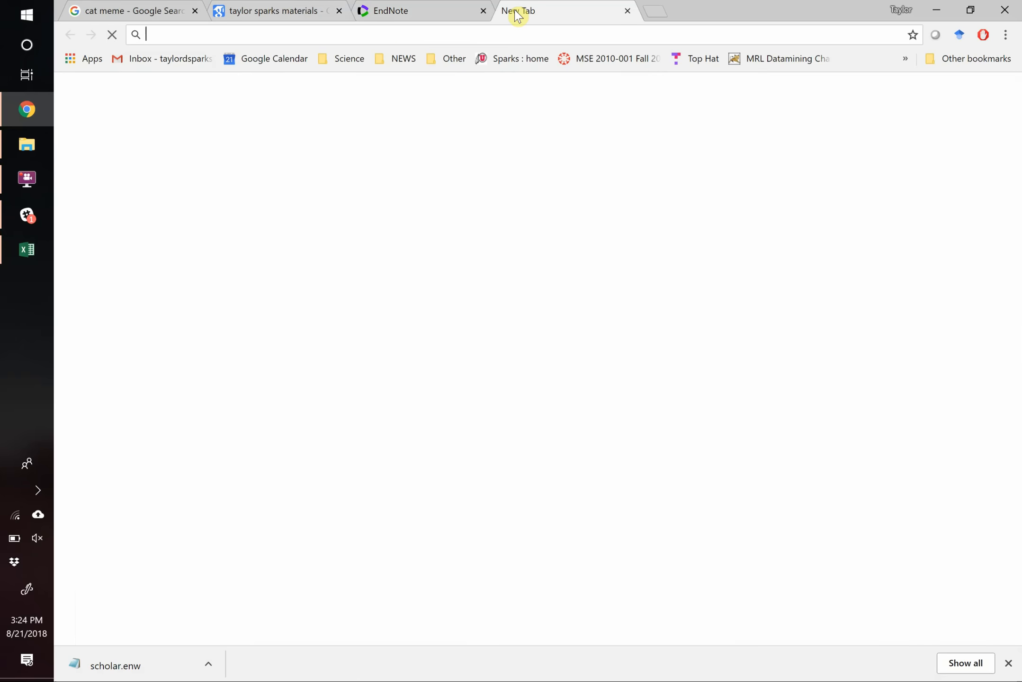
pyautogui.write('qtgrace')
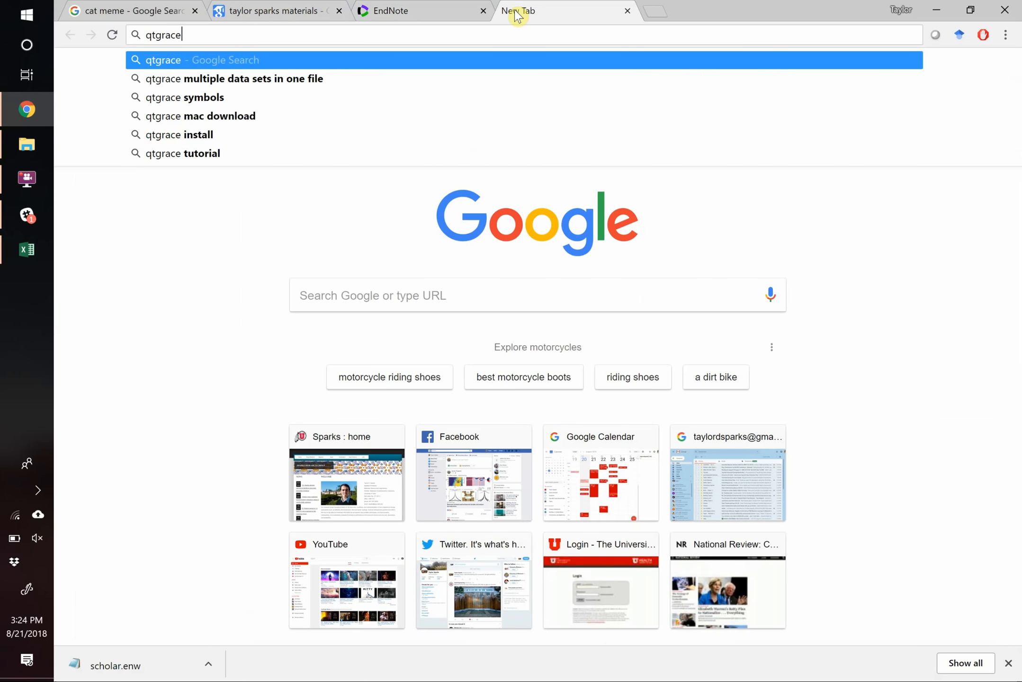
pyautogui.press('Return')
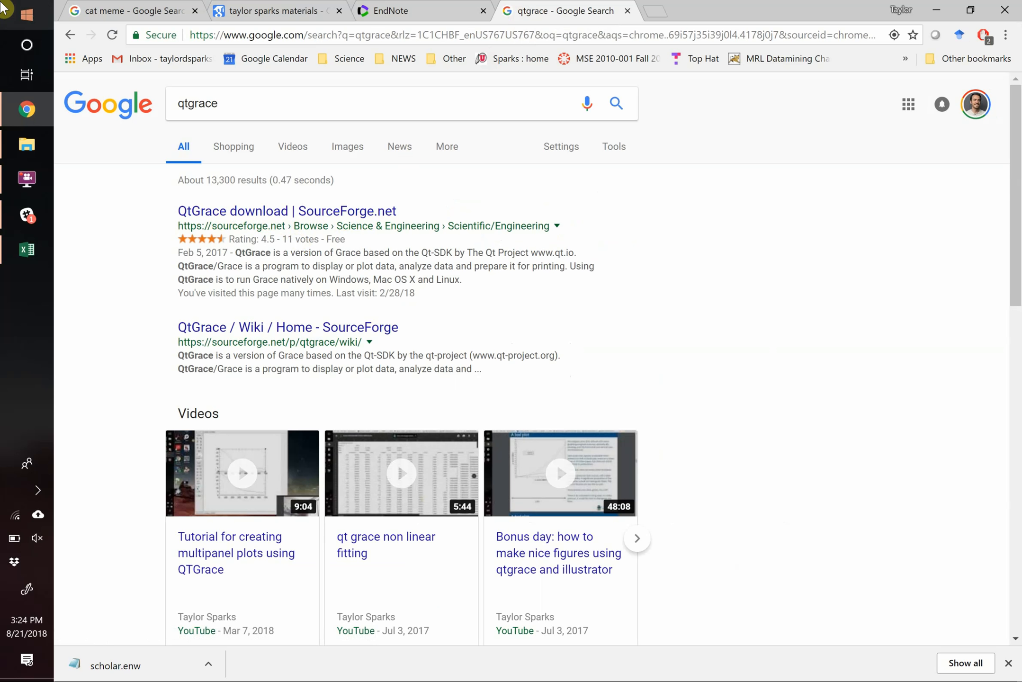
# Start QtGrace and reposition its window over the browser.
pyautogui.click(3, 7)
pyautogui.click(732, 188)
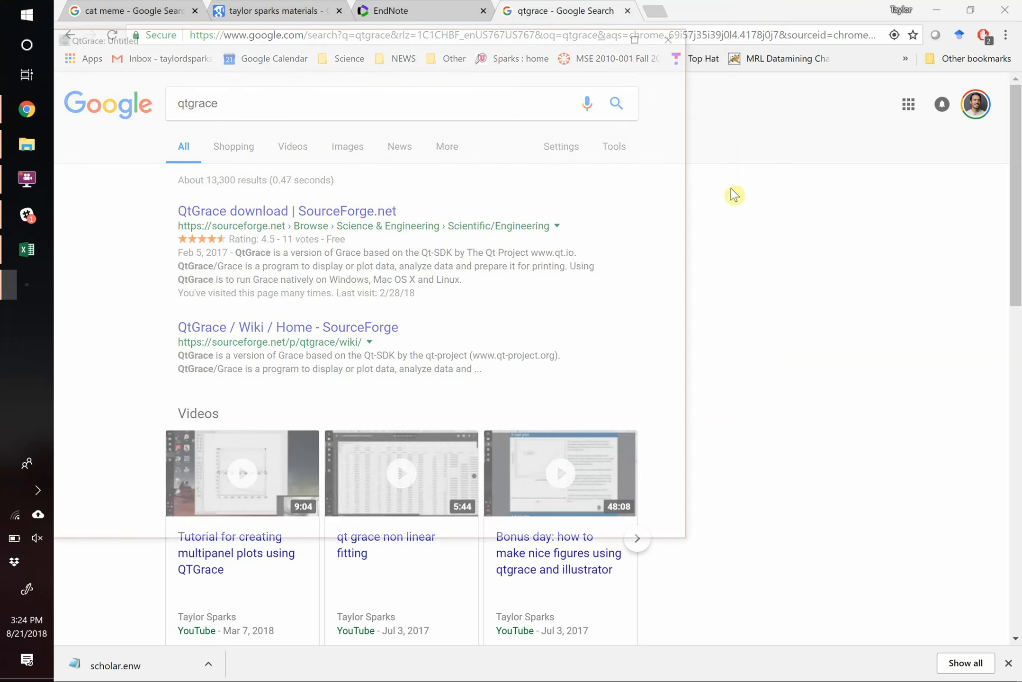
pyautogui.moveTo(295, 71); pyautogui.dragTo(479, 74)
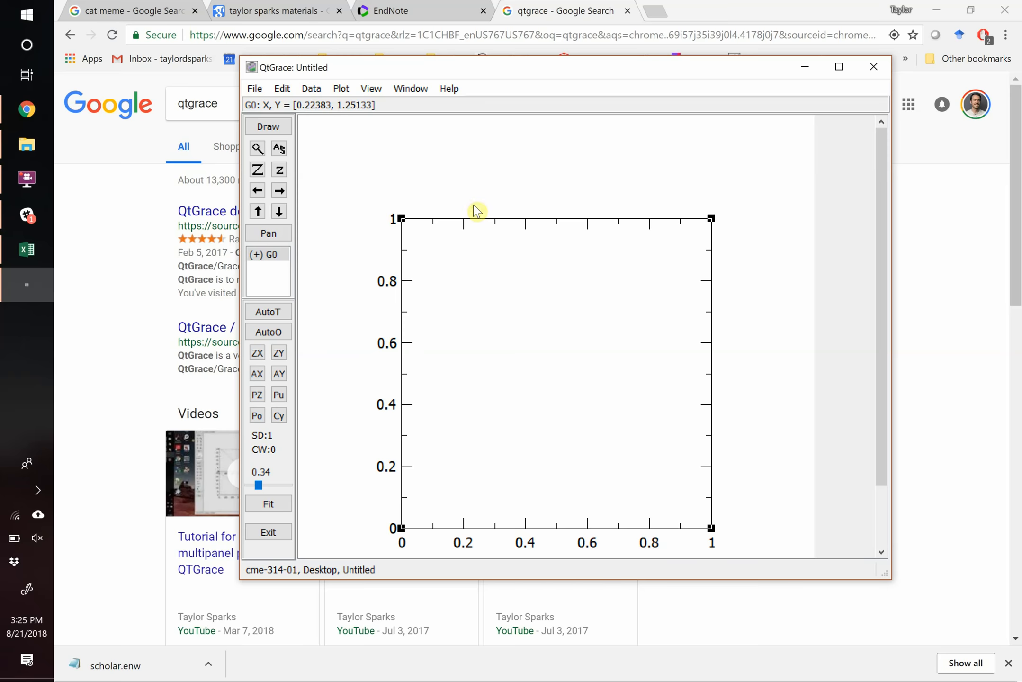
pyautogui.click(220, 285)
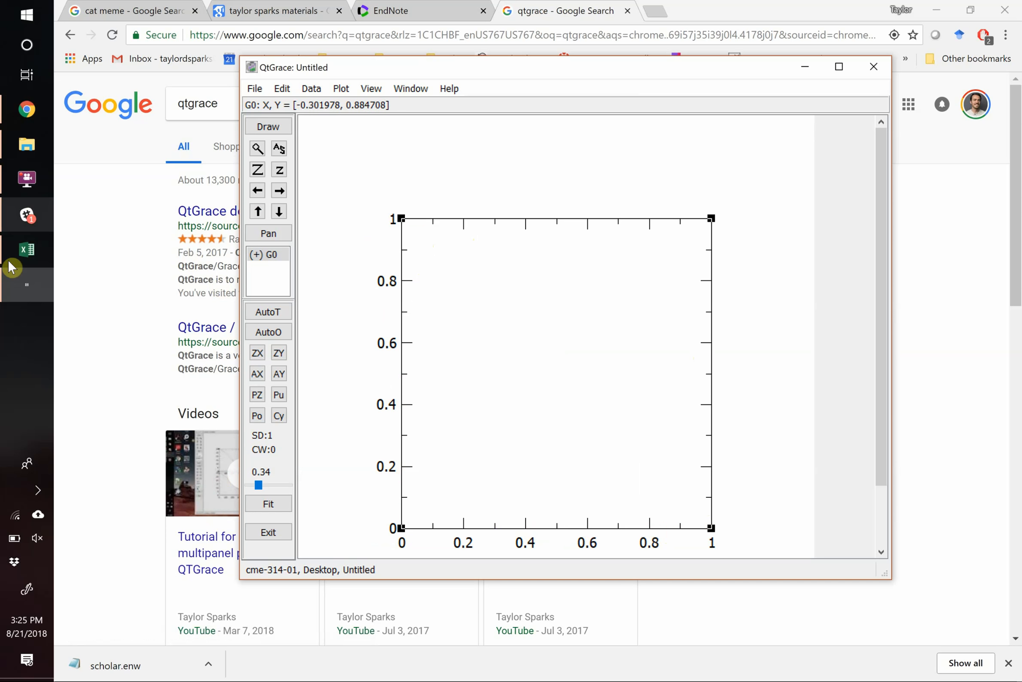
# Switch to Excel, insert a markers-only scatter chart of A2:B28 again and deselect it.
pyautogui.click(27, 251)
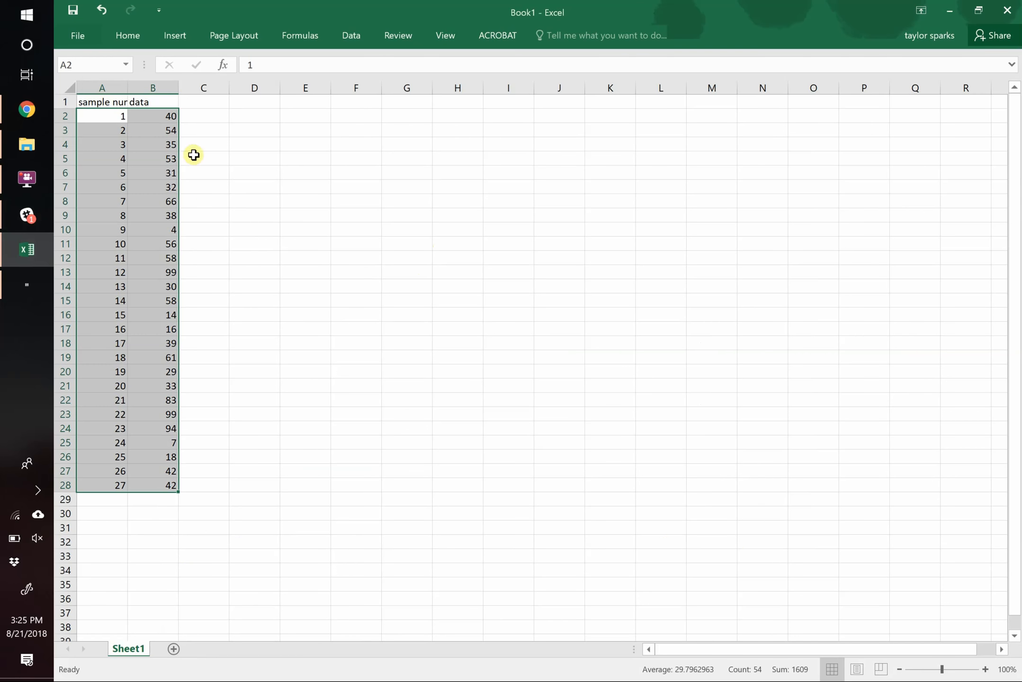
pyautogui.click(178, 35)
pyautogui.click(527, 134)
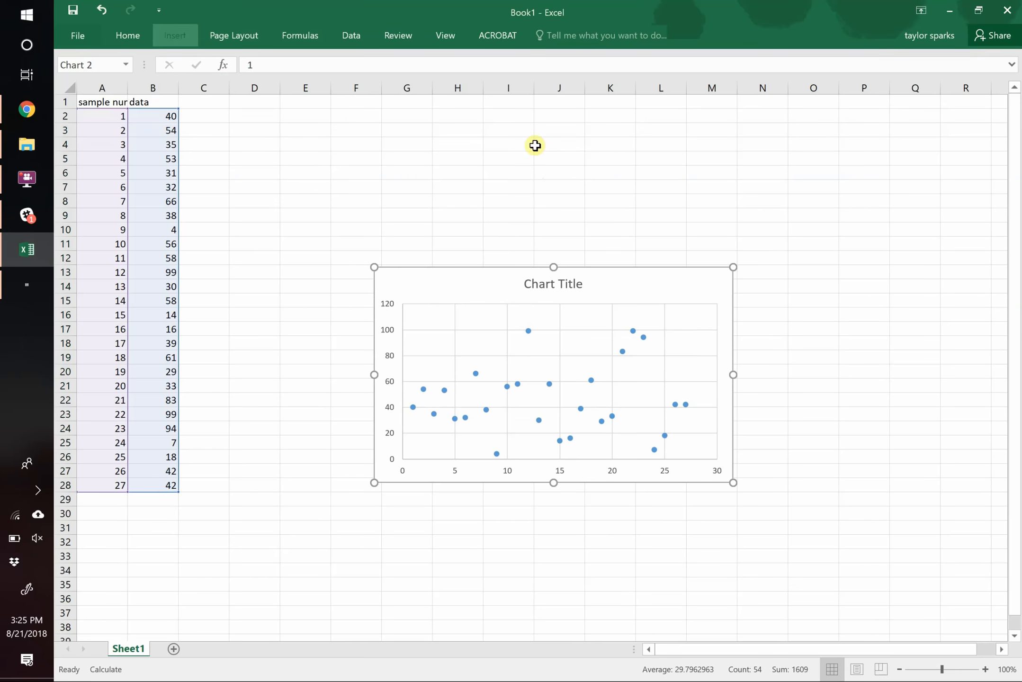
pyautogui.click(342, 229)
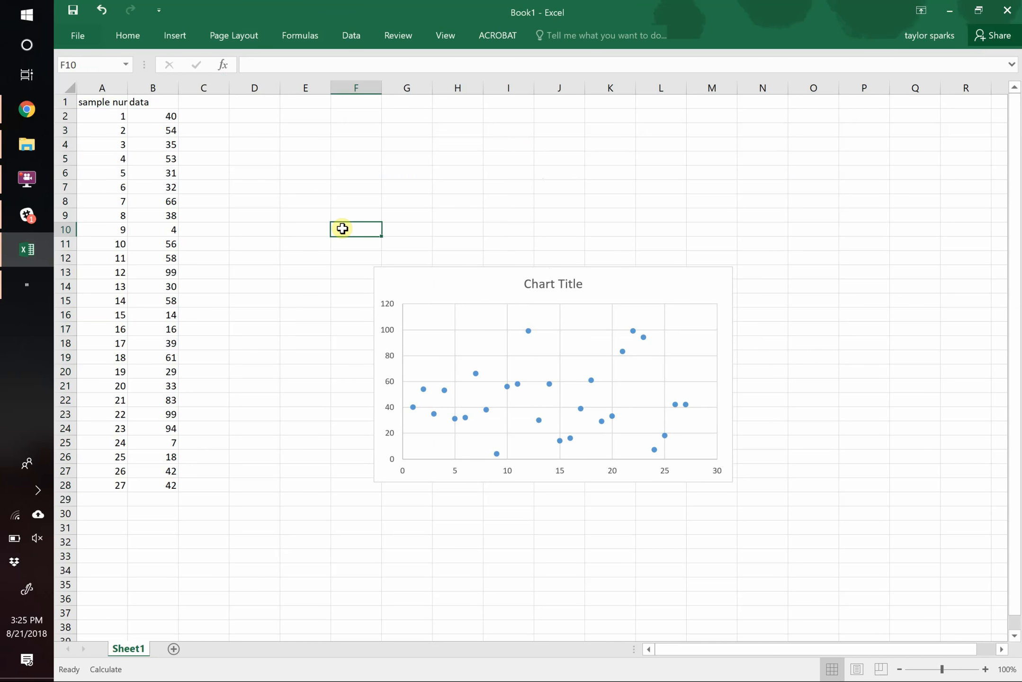
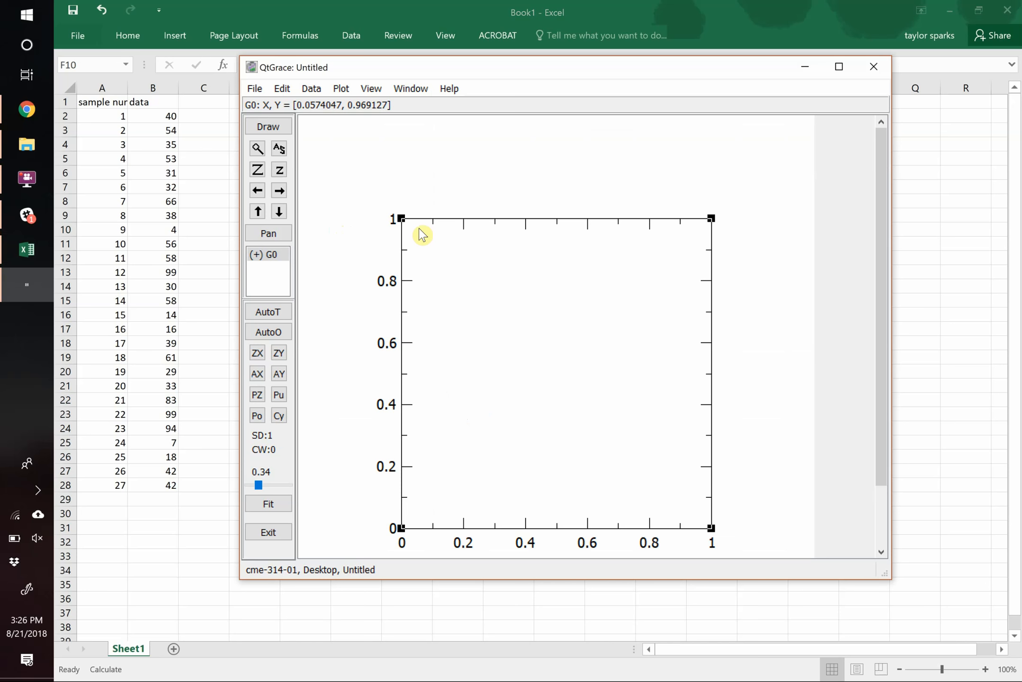
# Switch to File Explorer and open the pinned presentations folder in Quick access.
pyautogui.click(27, 145)
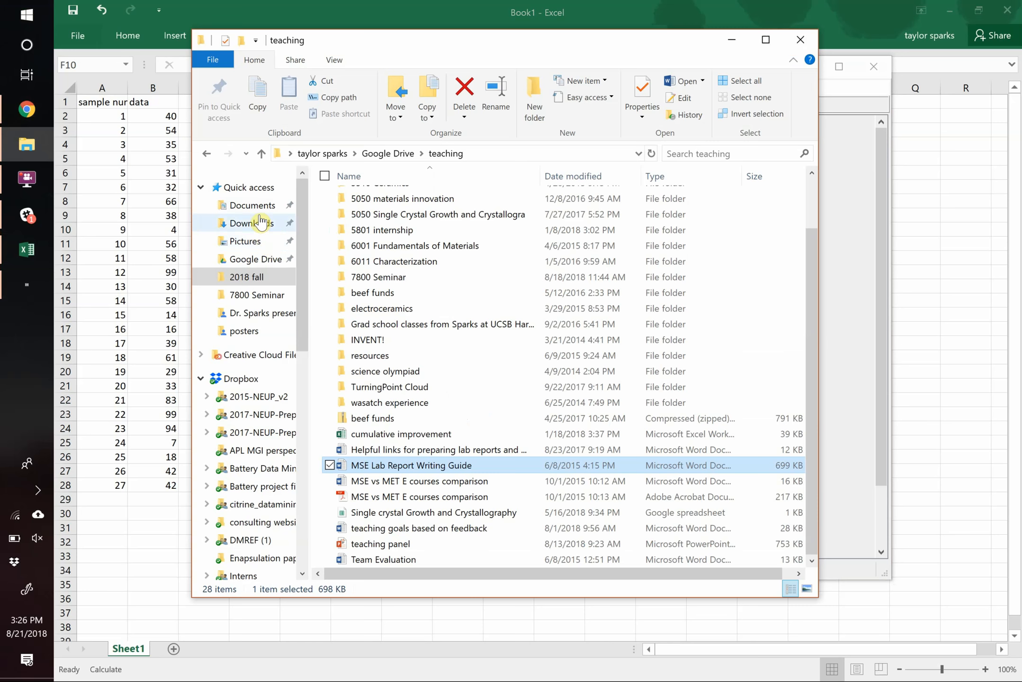
pyautogui.click(263, 312)
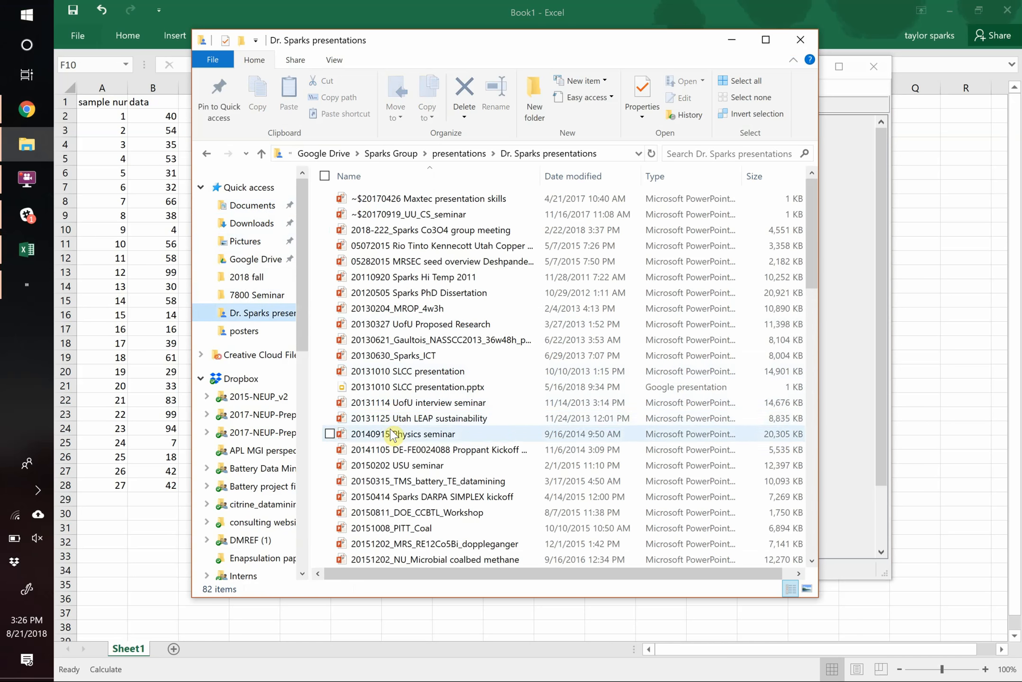
# Browse to the QTGrace bin files folder in the Sparks Group software folder and select the Default and gracerc.user files.
pyautogui.click(391, 153)
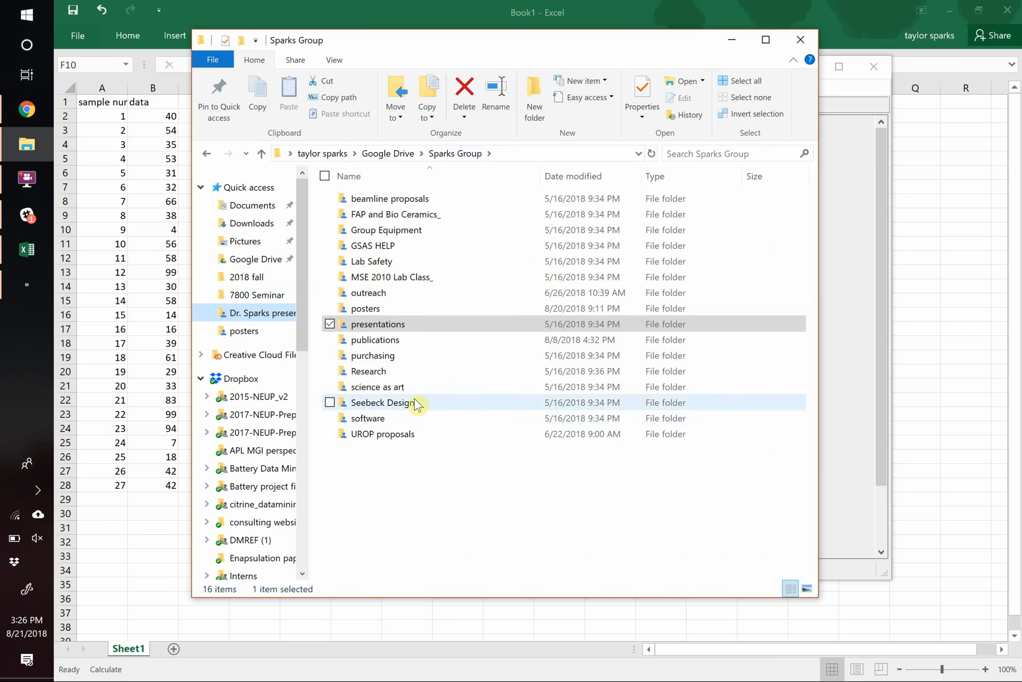
pyautogui.doubleClick(369, 418)
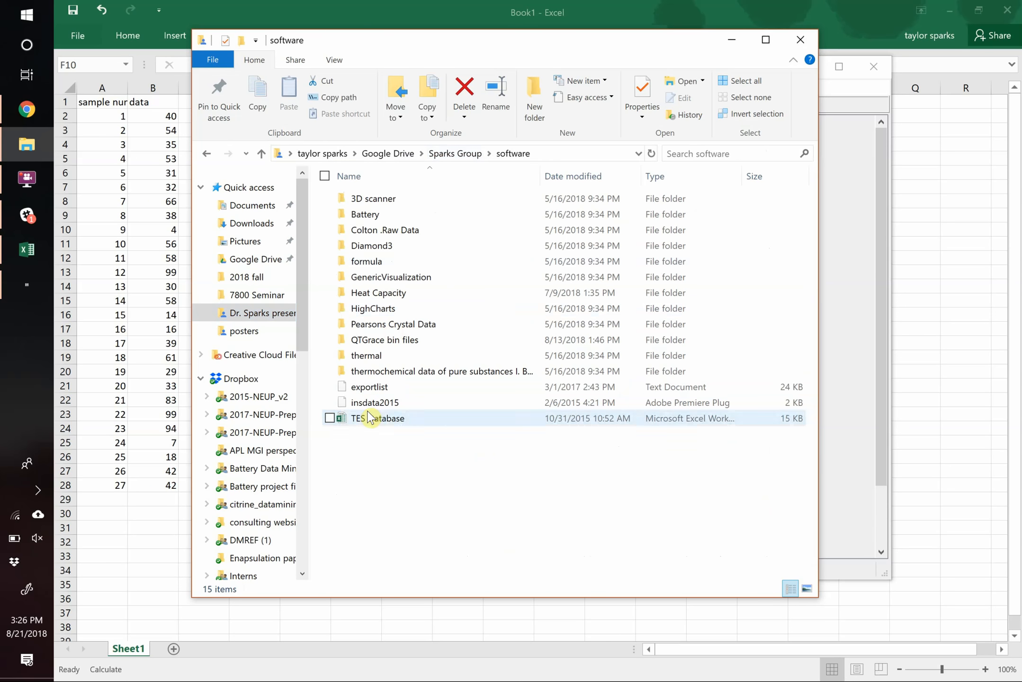
pyautogui.doubleClick(385, 339)
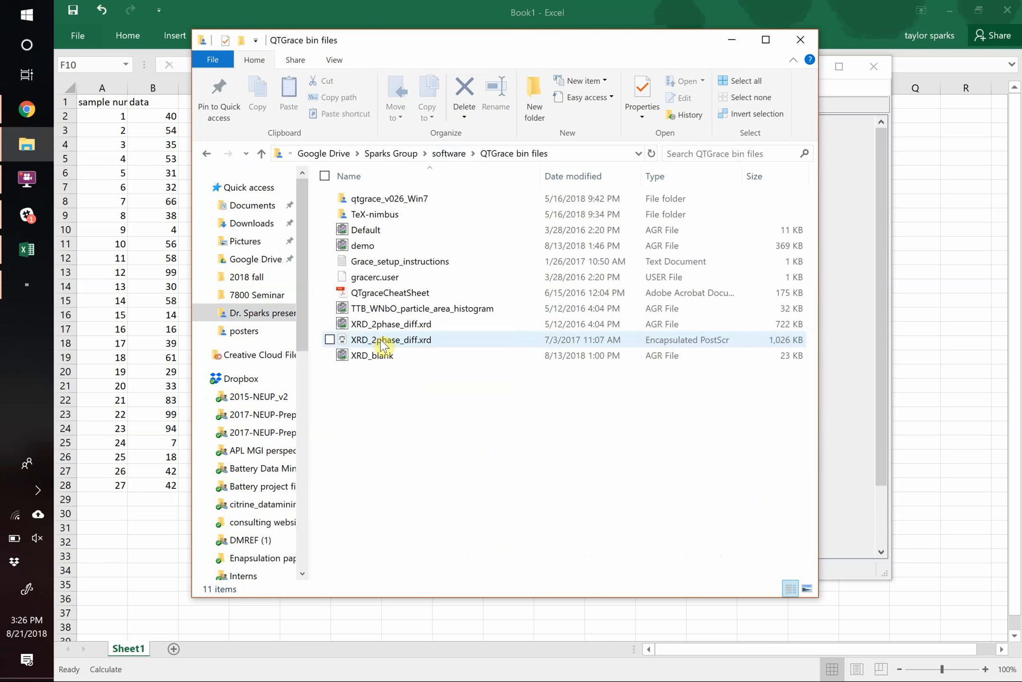
pyautogui.click(393, 237)
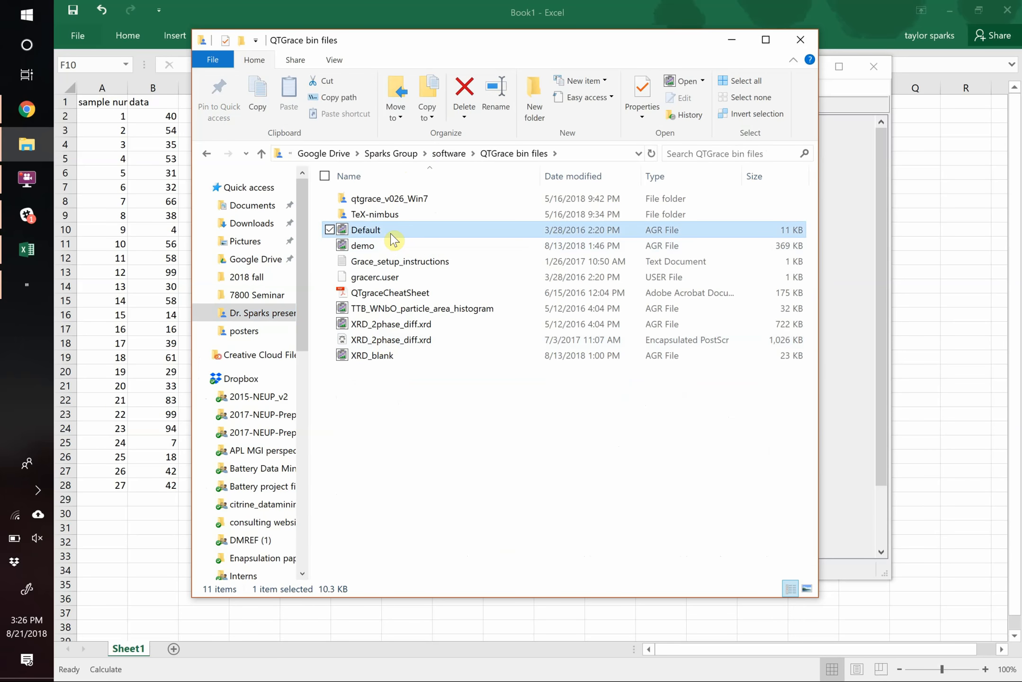
pyautogui.keyDown('ctrl'); pyautogui.click(381, 277); pyautogui.keyUp('ctrl')
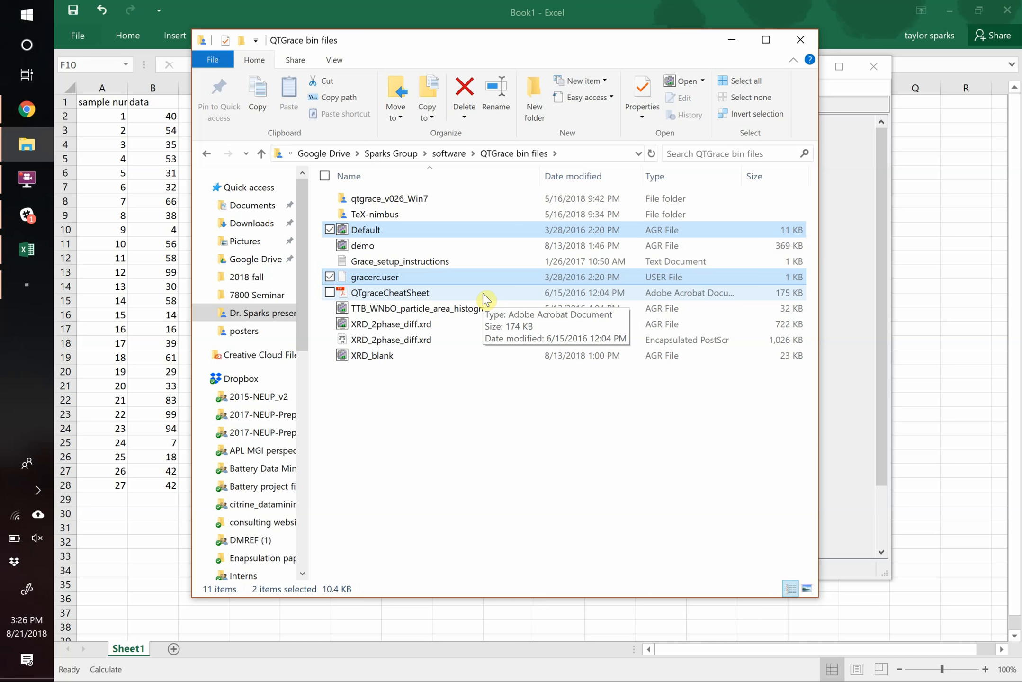
# Switch to the Excel workbook and copy the sample numbers and data values in cells A2:B28.
pyautogui.click(867, 166)
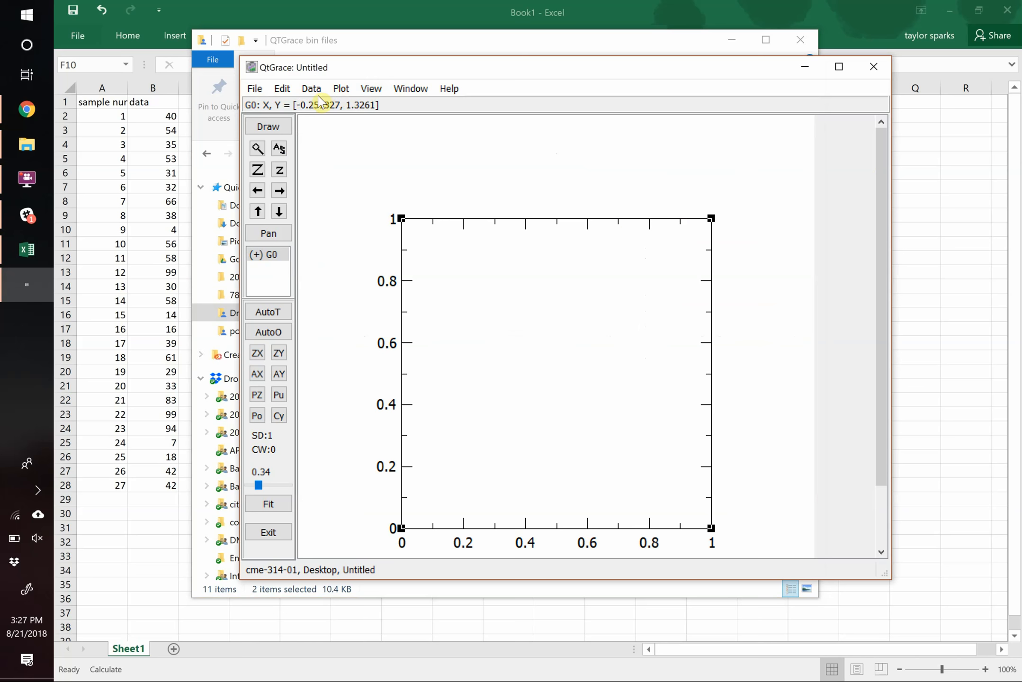
pyautogui.click(138, 228)
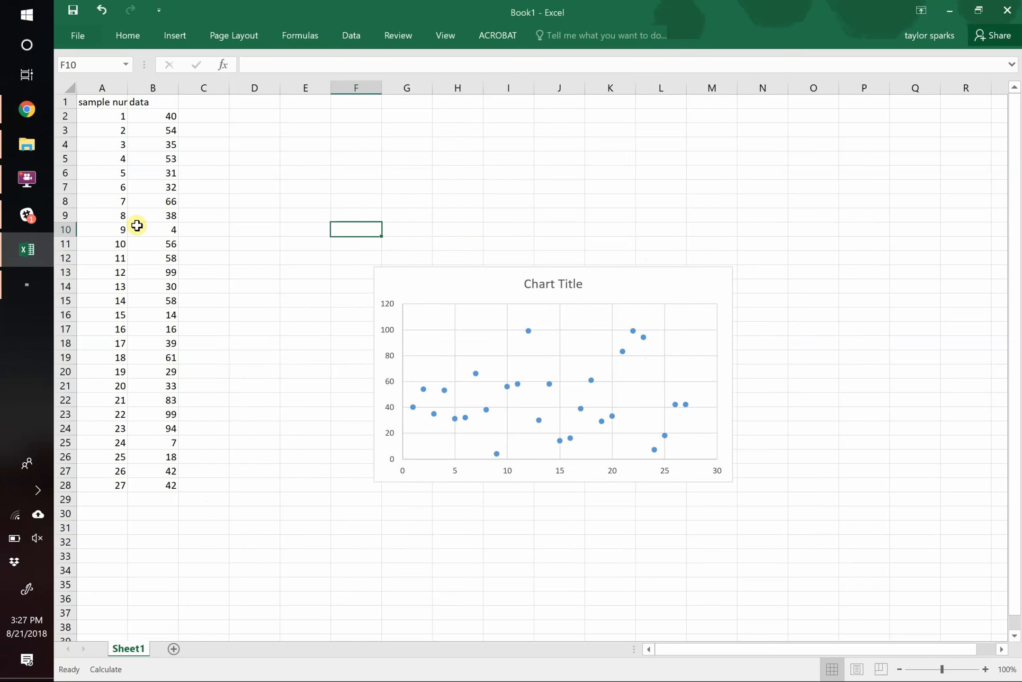
pyautogui.click(169, 484)
pyautogui.moveTo(175, 408); pyautogui.dragTo(124, 117)
pyautogui.hotkey('ctrl', 'c')
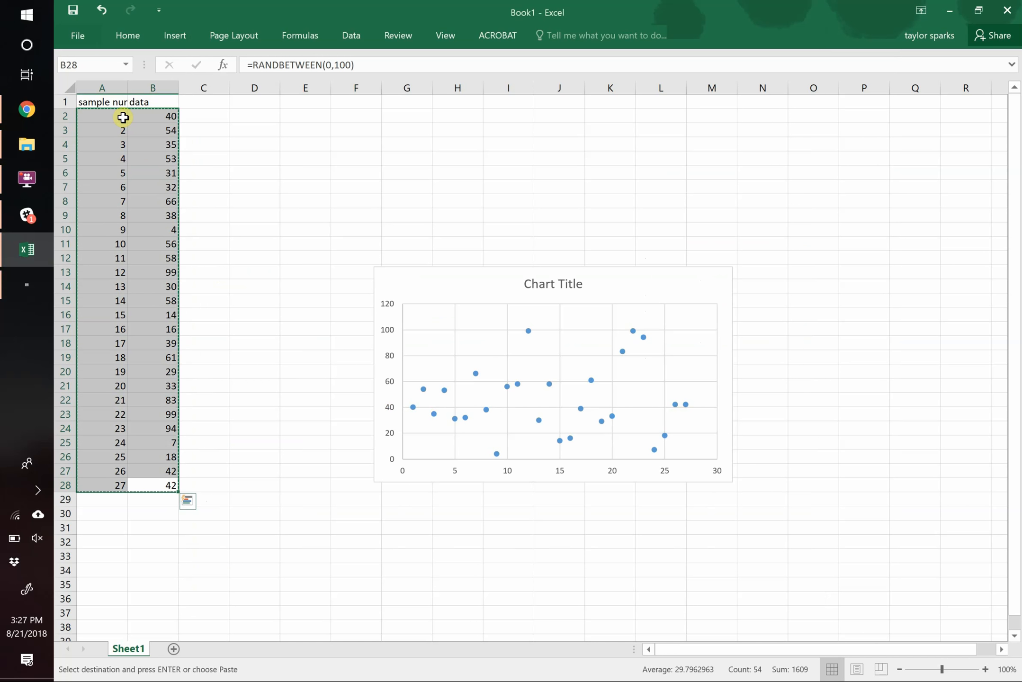
# Launch Notepad and paste the copied two-column data into a blank document.
pyautogui.press('super')
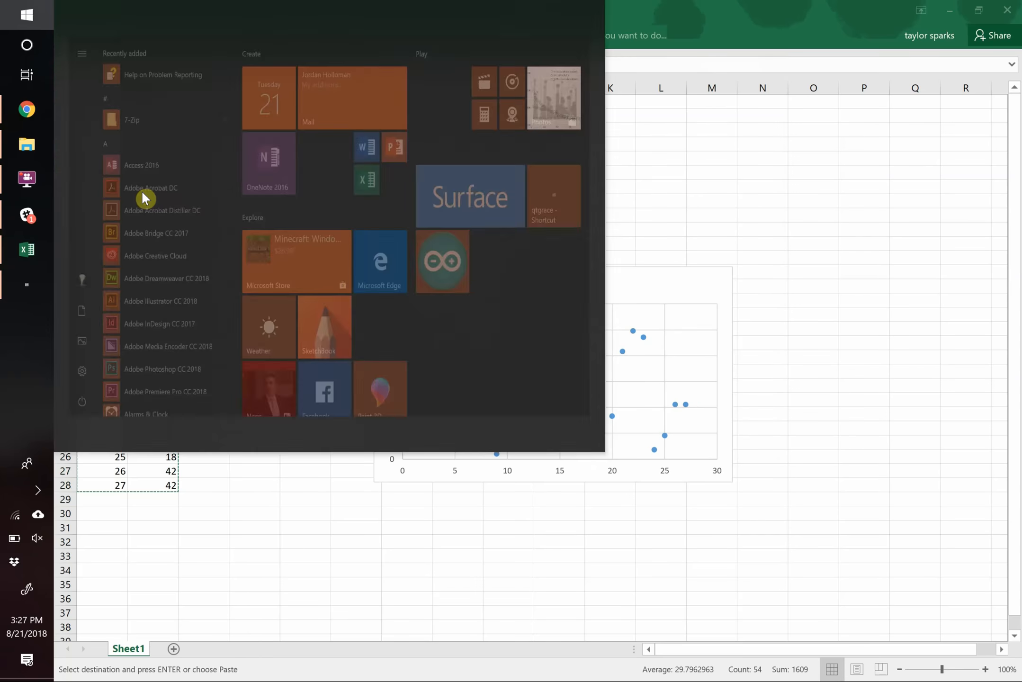
pyautogui.write('notepad')
pyautogui.press('Return')
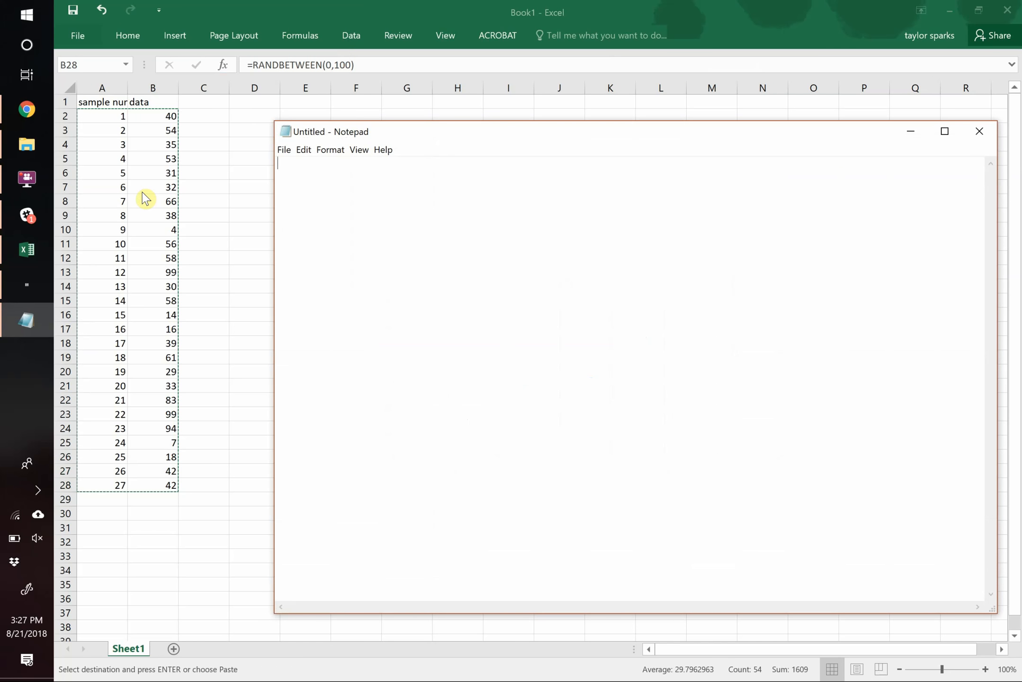
pyautogui.hotkey('ctrl', 'v')
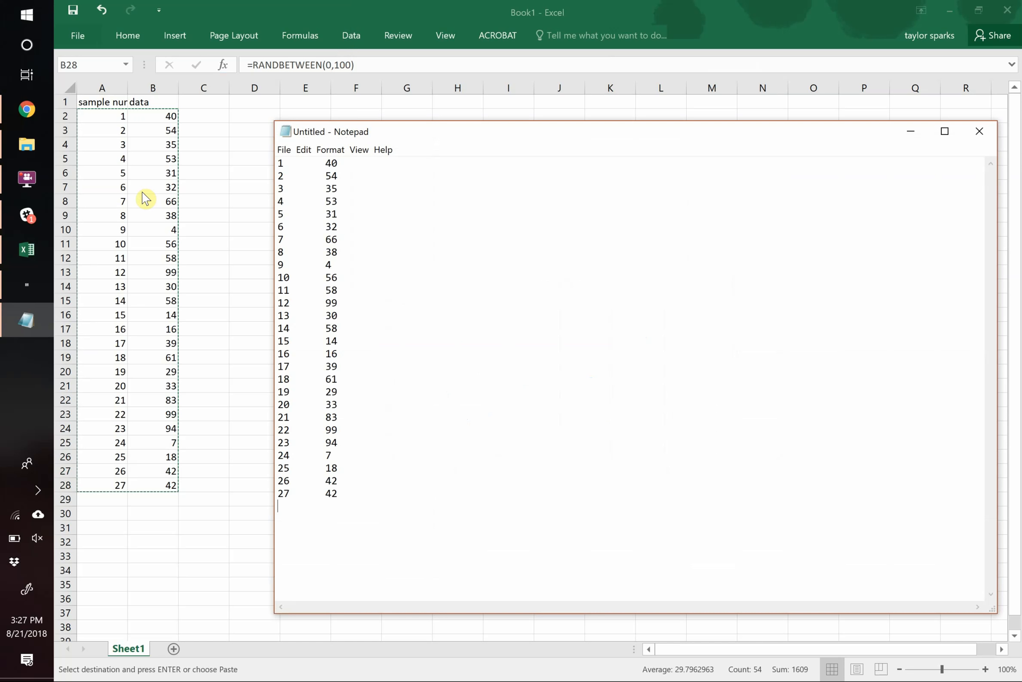
# Save the text document in the Downloads folder as data.dat, with the file type set to All Files.
pyautogui.click(284, 150)
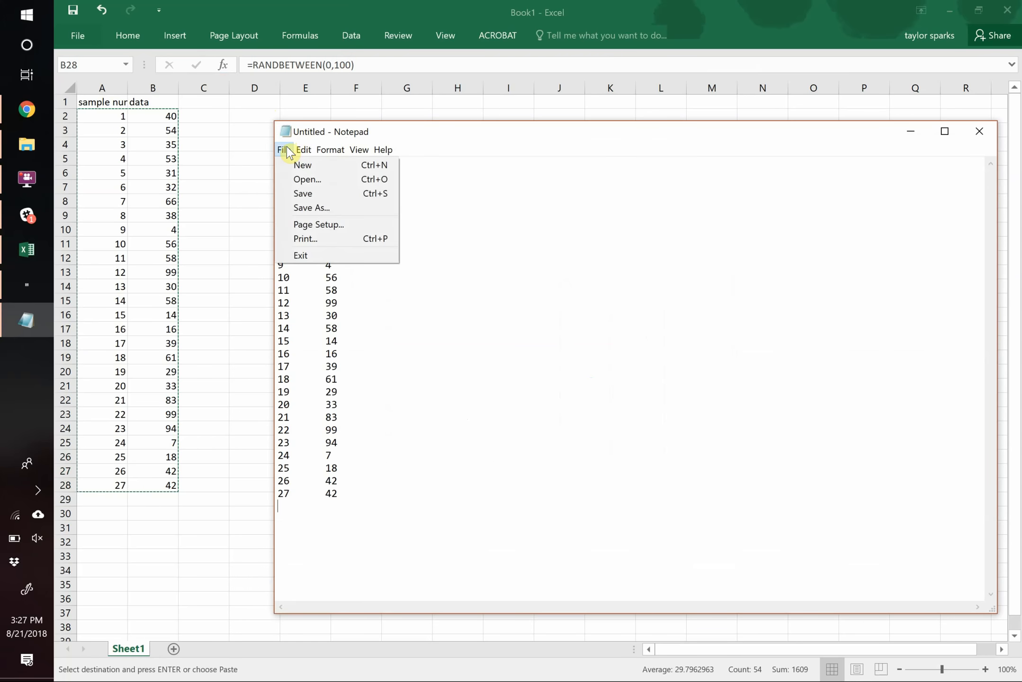
pyautogui.click(318, 207)
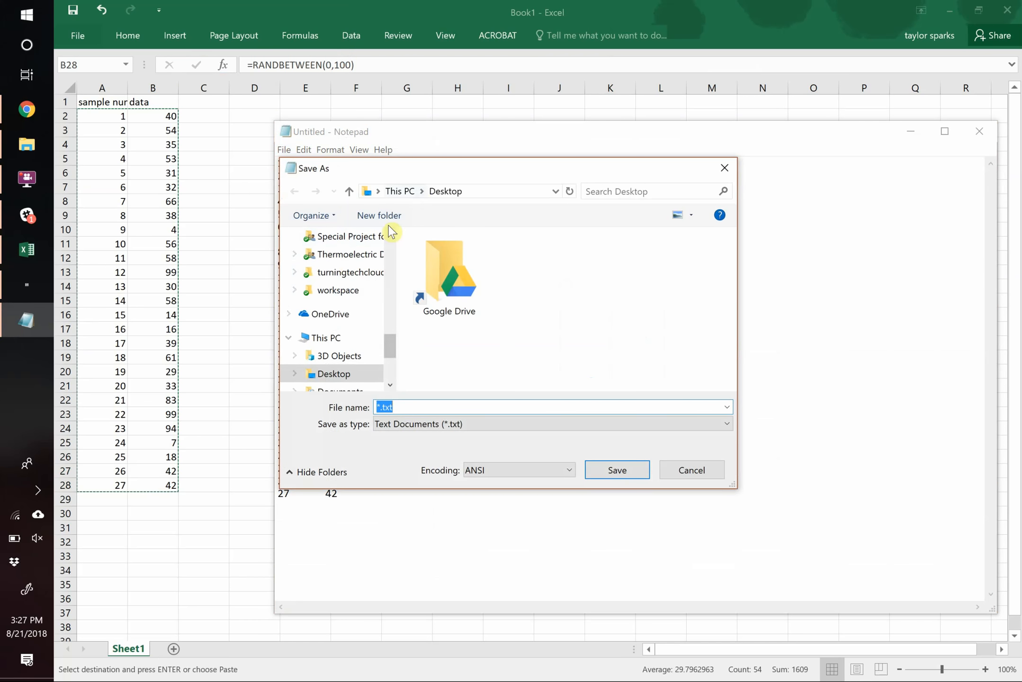
pyautogui.scroll(10, 393, 260)
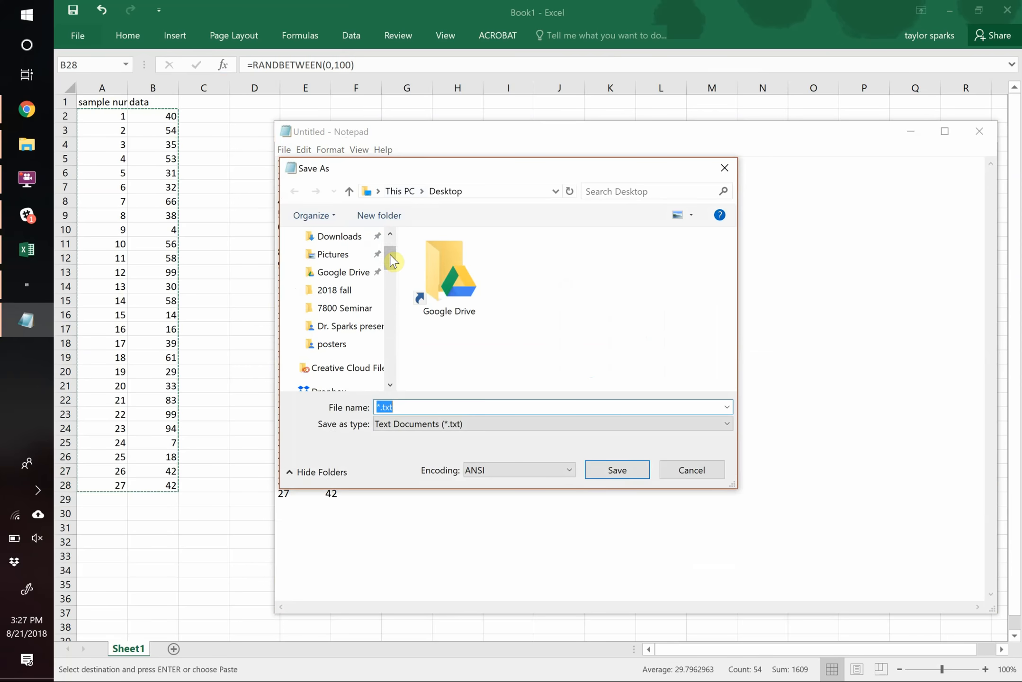
pyautogui.click(353, 242)
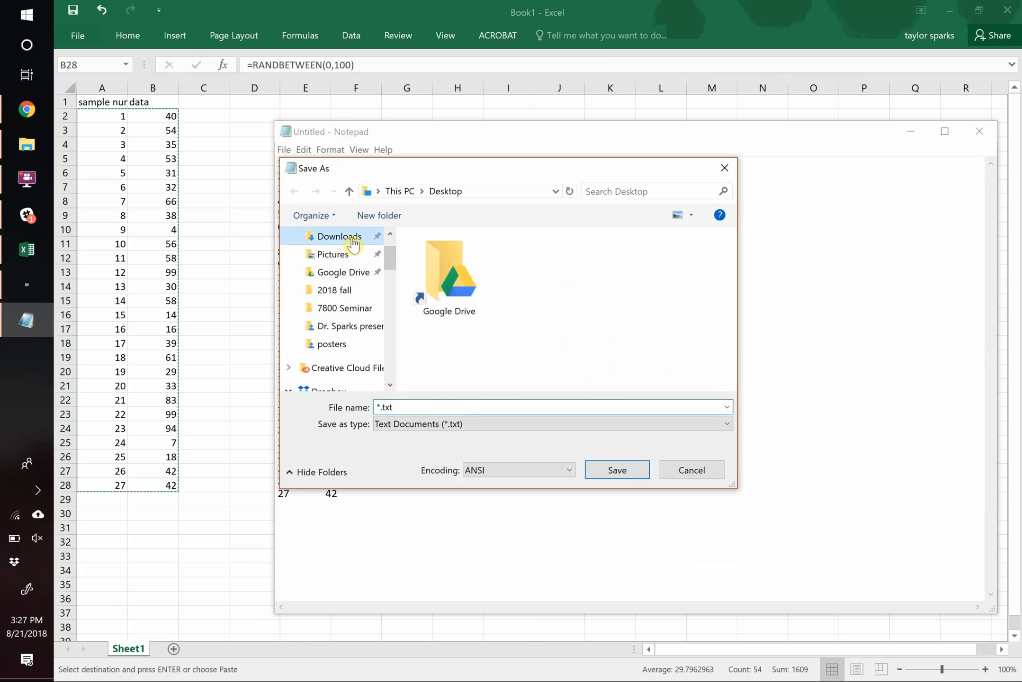
pyautogui.click(476, 408)
pyautogui.write('d')
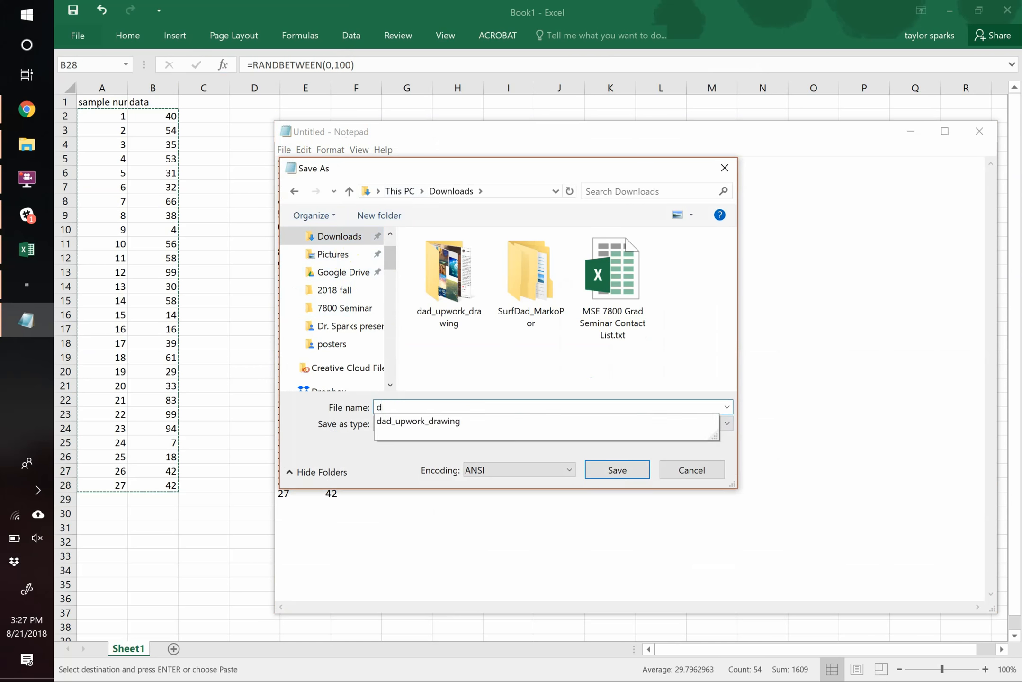
pyautogui.write('ata')
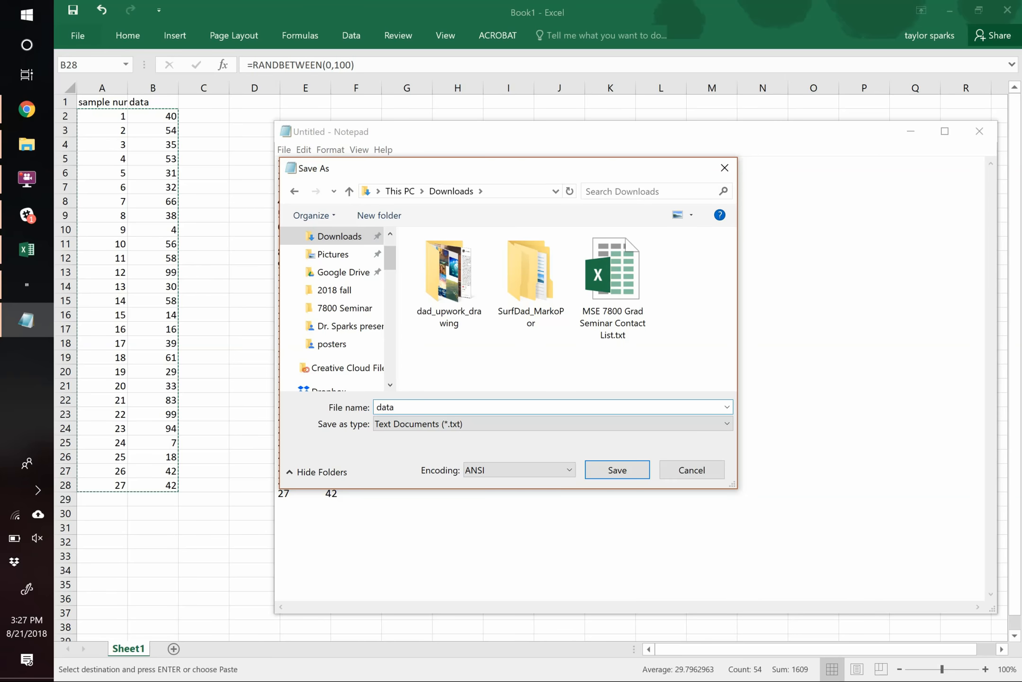
pyautogui.click(494, 426)
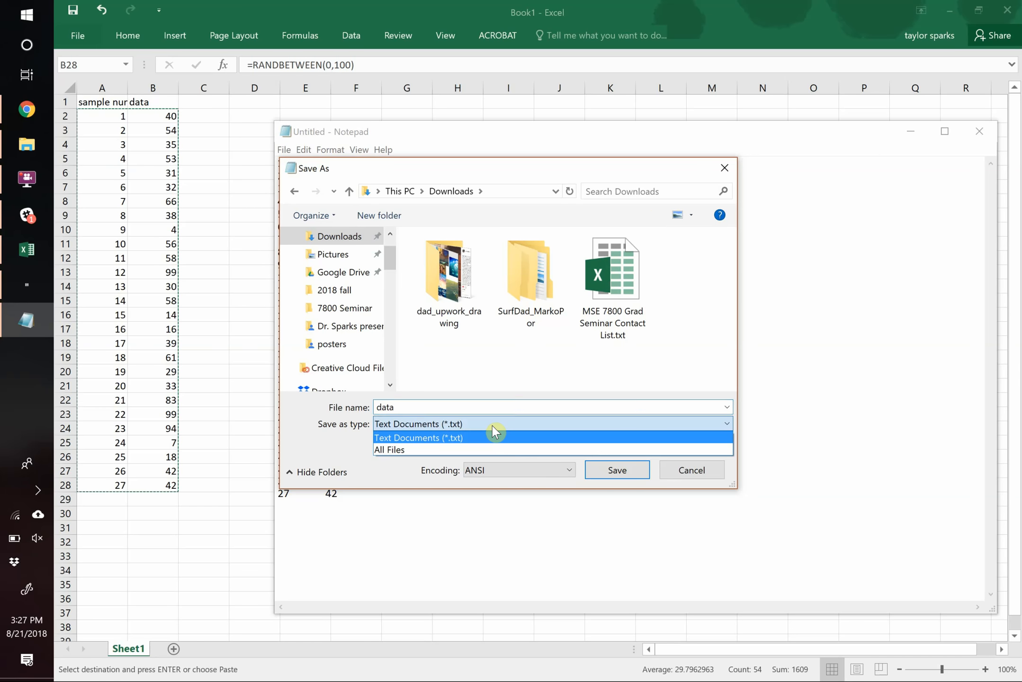
pyautogui.click(419, 447)
pyautogui.click(410, 404)
pyautogui.click(410, 404)
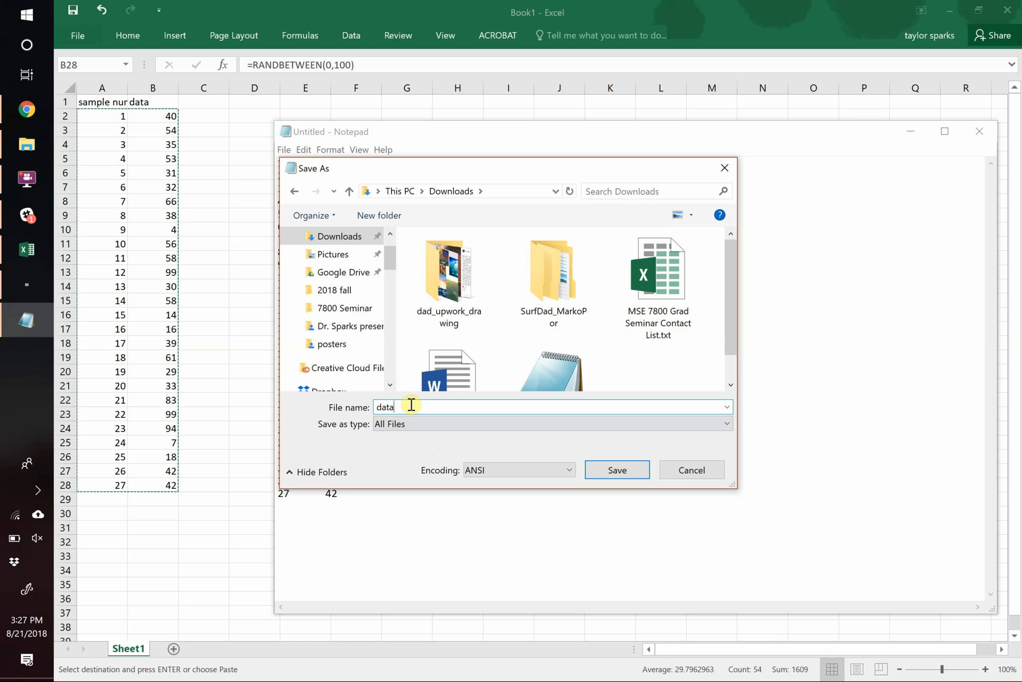
pyautogui.write('.dat')
pyautogui.click(621, 471)
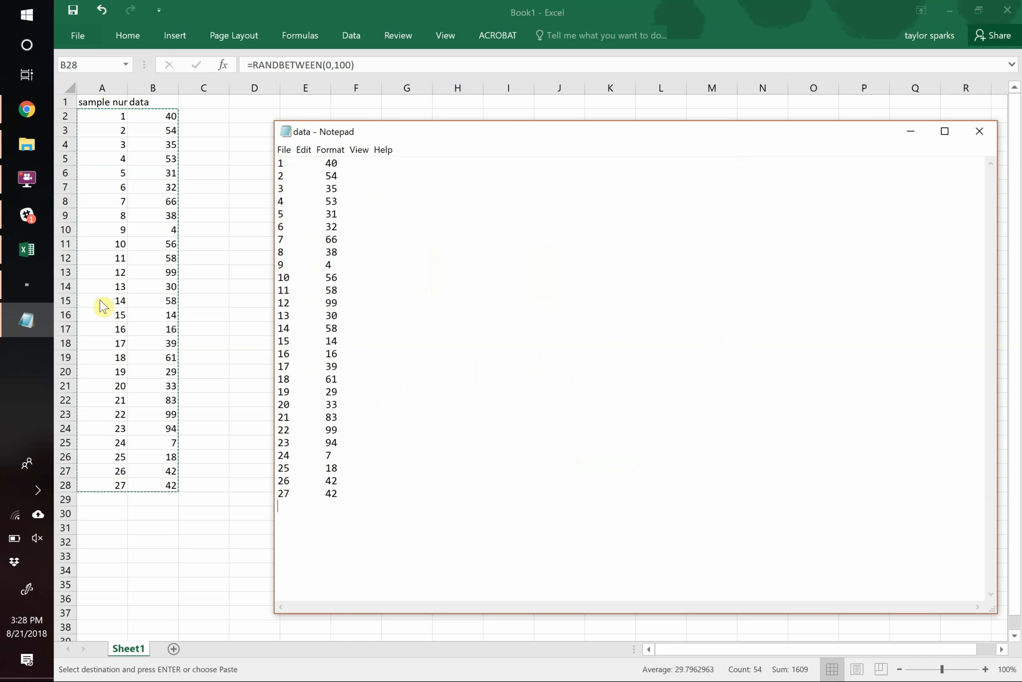
# Switch to QtGrace and choose data.dat from the Downloads folder as the source for an ASCII import.
pyautogui.click(30, 289)
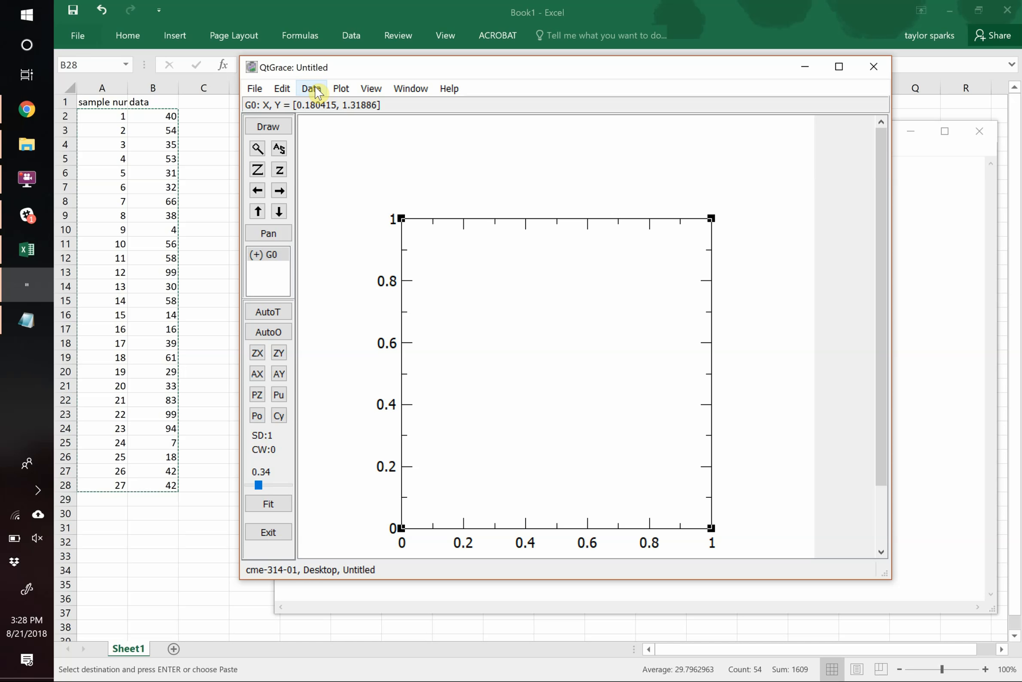
pyautogui.click(317, 91)
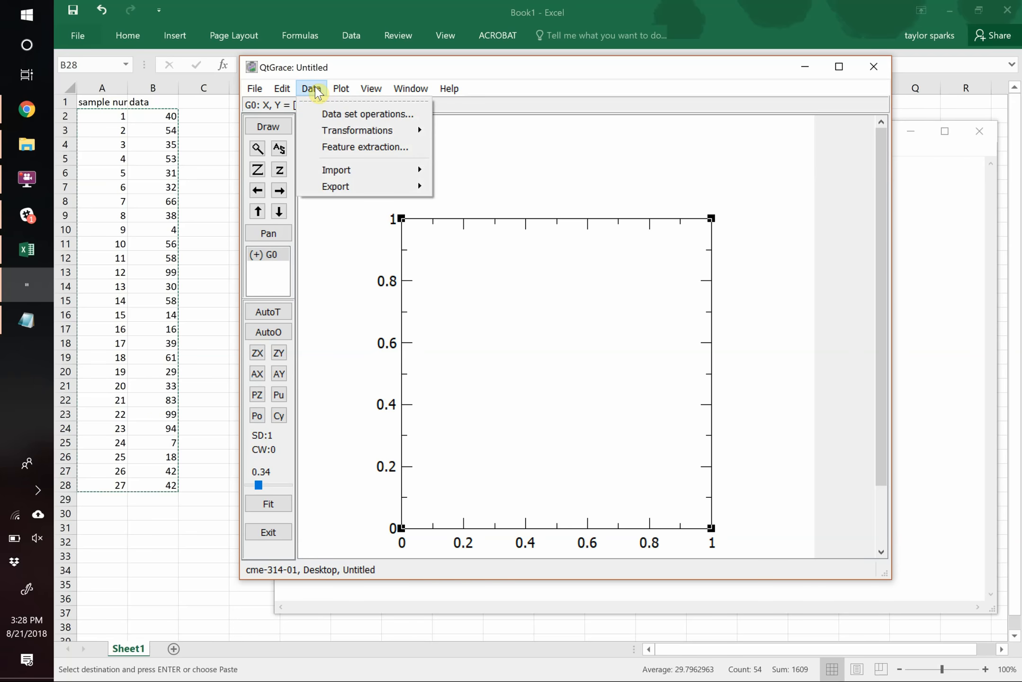
pyautogui.moveTo(383, 171)
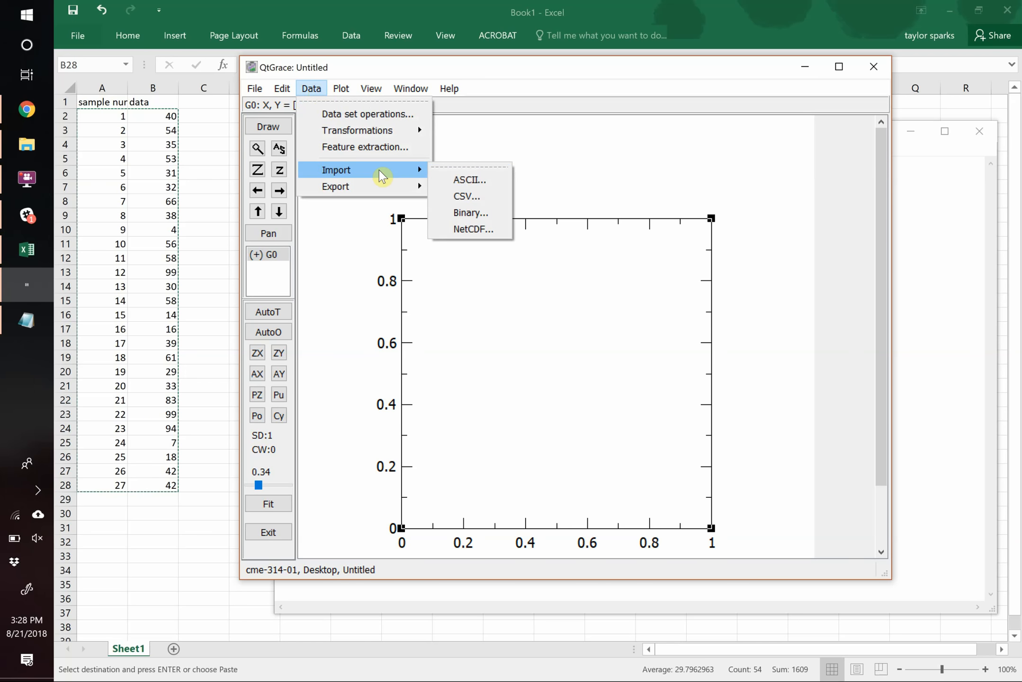
pyautogui.click(489, 185)
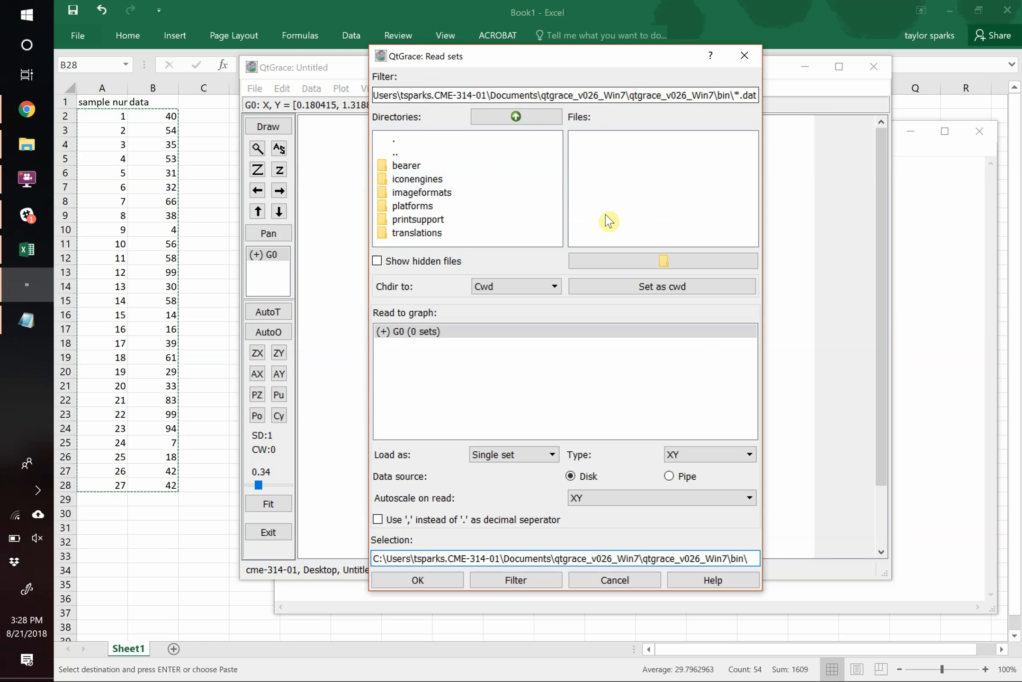
pyautogui.click(620, 258)
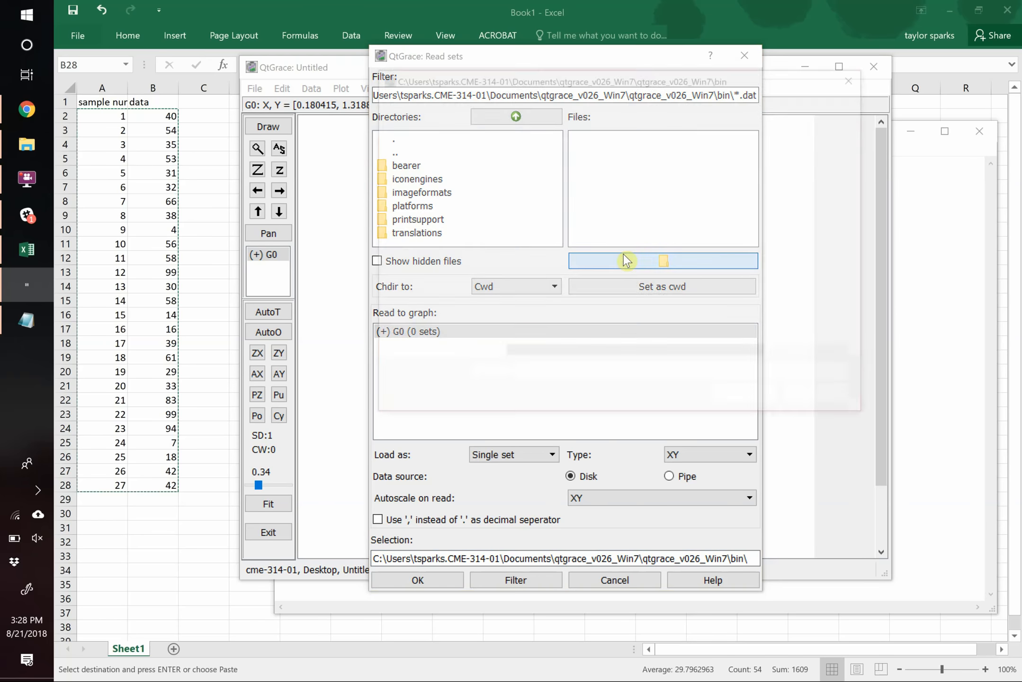
pyautogui.scroll(10, 486, 182)
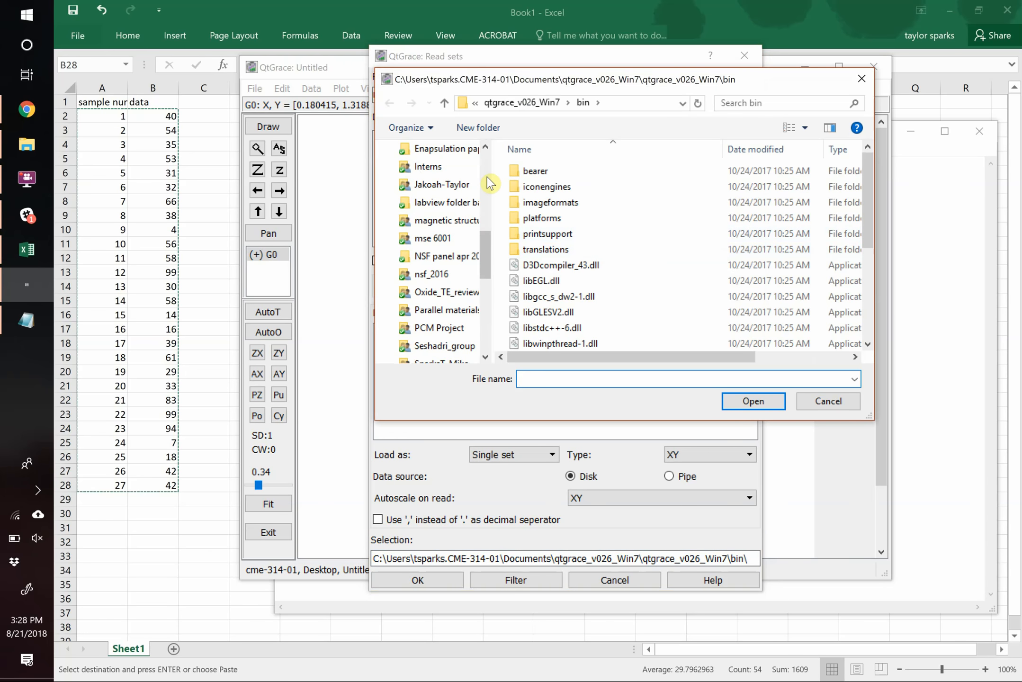
pyautogui.click(454, 195)
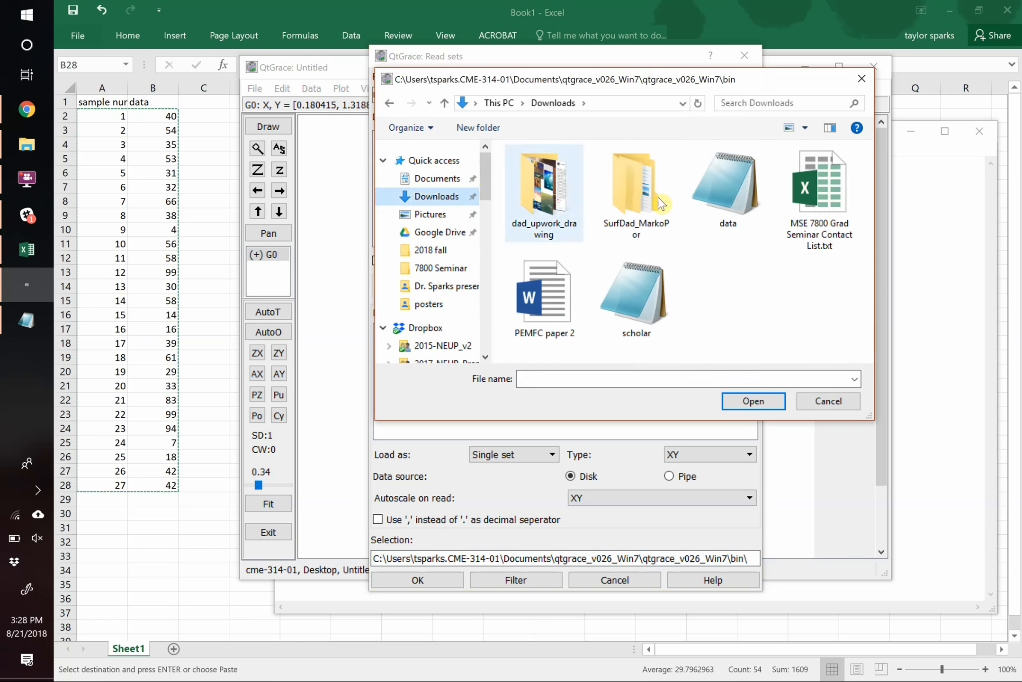
pyautogui.click(739, 196)
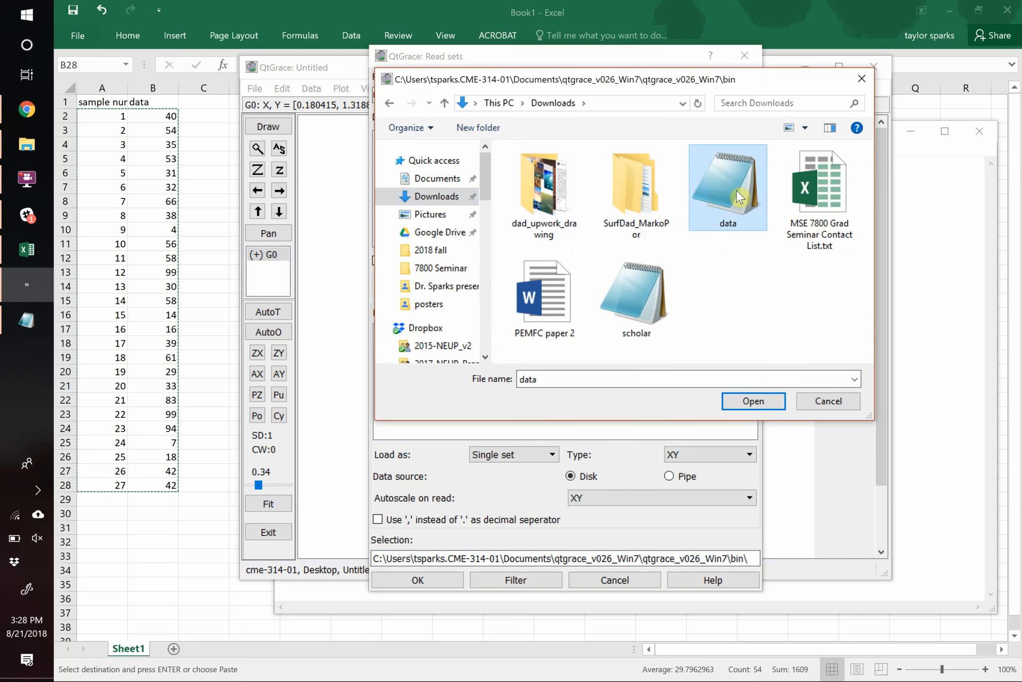
pyautogui.doubleClick(740, 197)
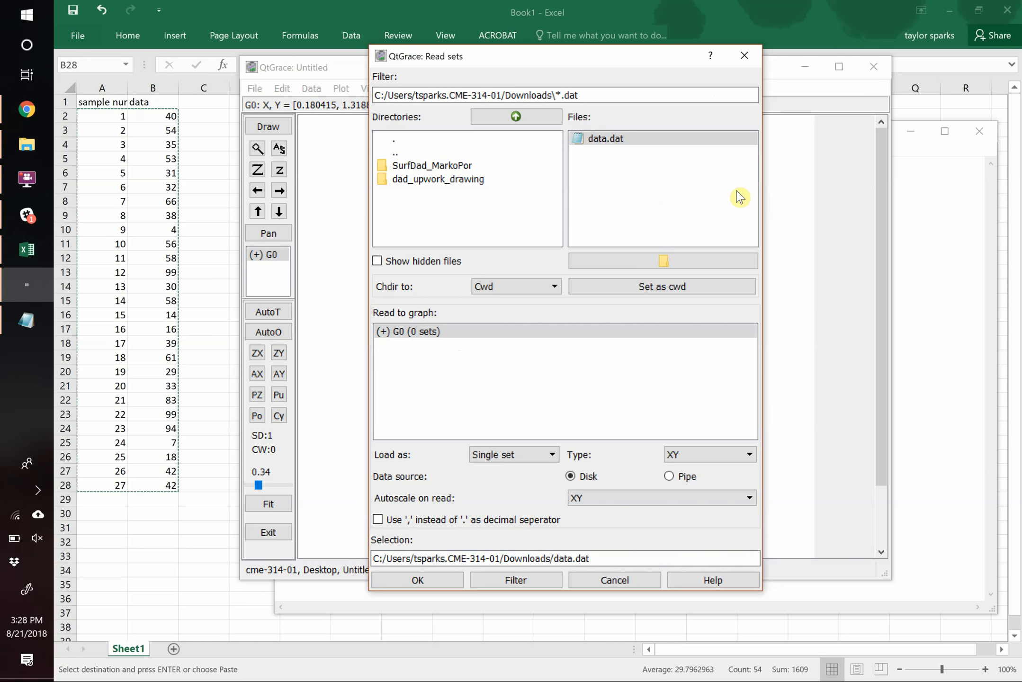
# Read data.dat into graph G0 with set type XY, and close the Read sets dialog.
pyautogui.moveTo(563, 61); pyautogui.dragTo(648, 102)
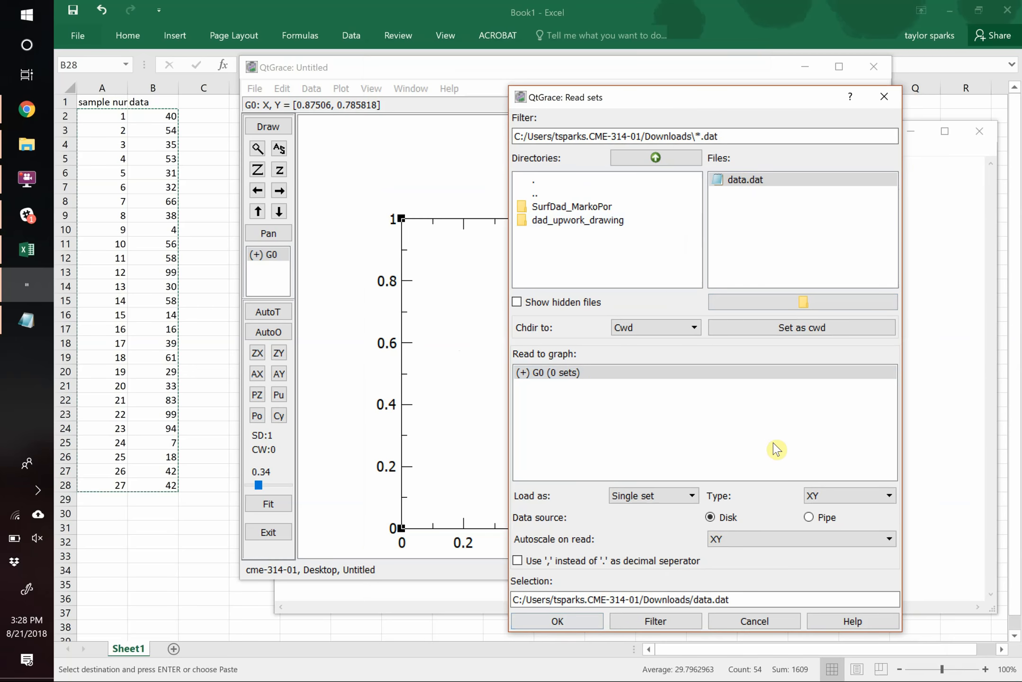
pyautogui.click(828, 502)
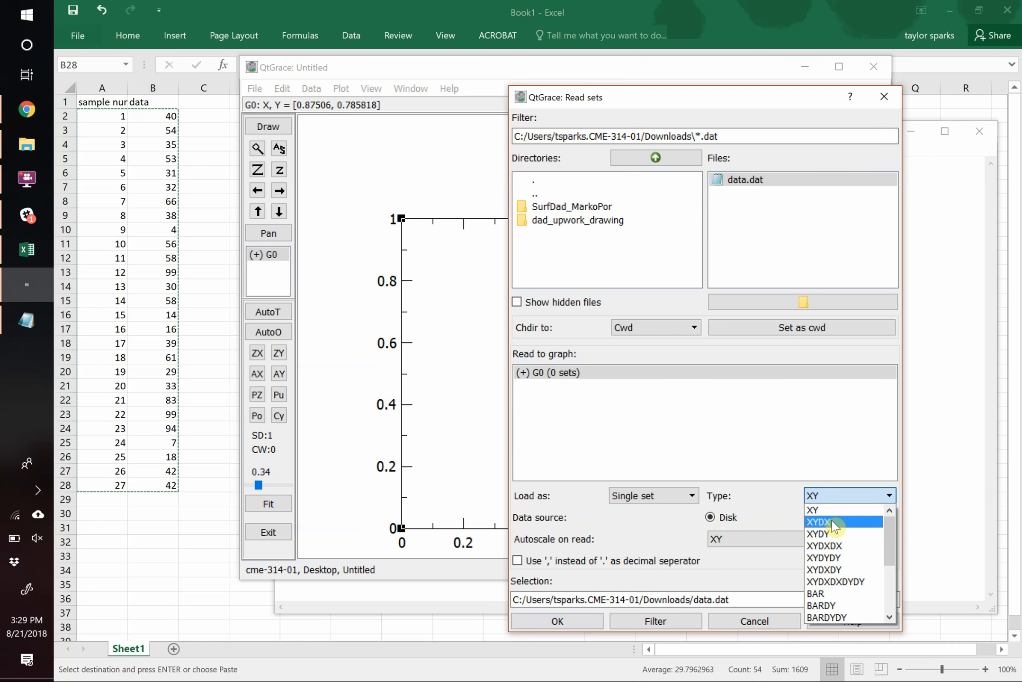
pyautogui.click(816, 510)
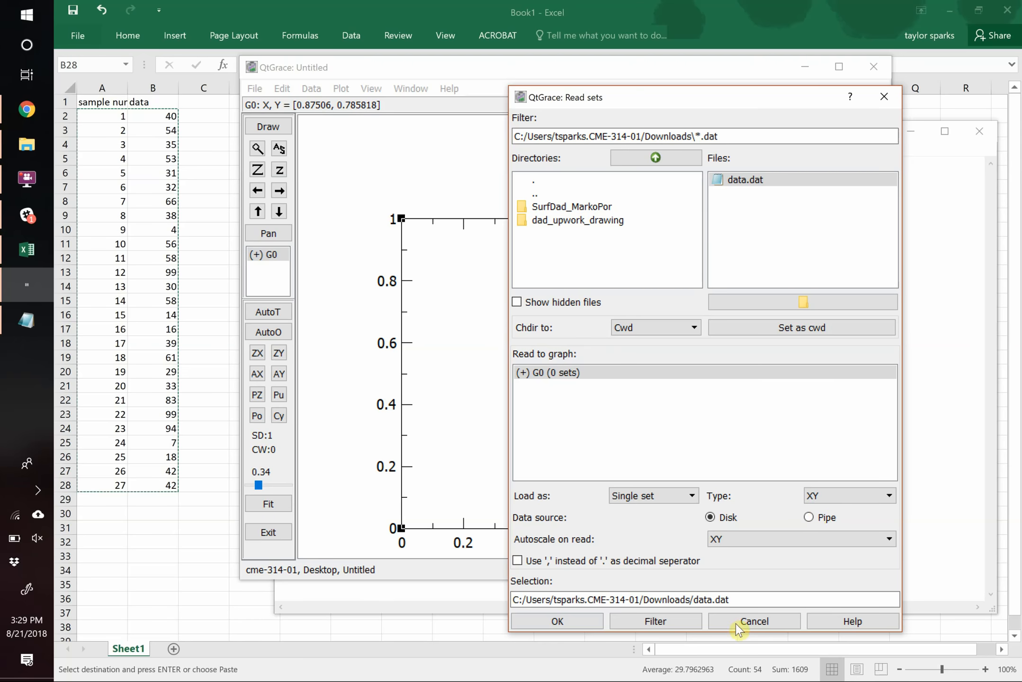
pyautogui.click(592, 622)
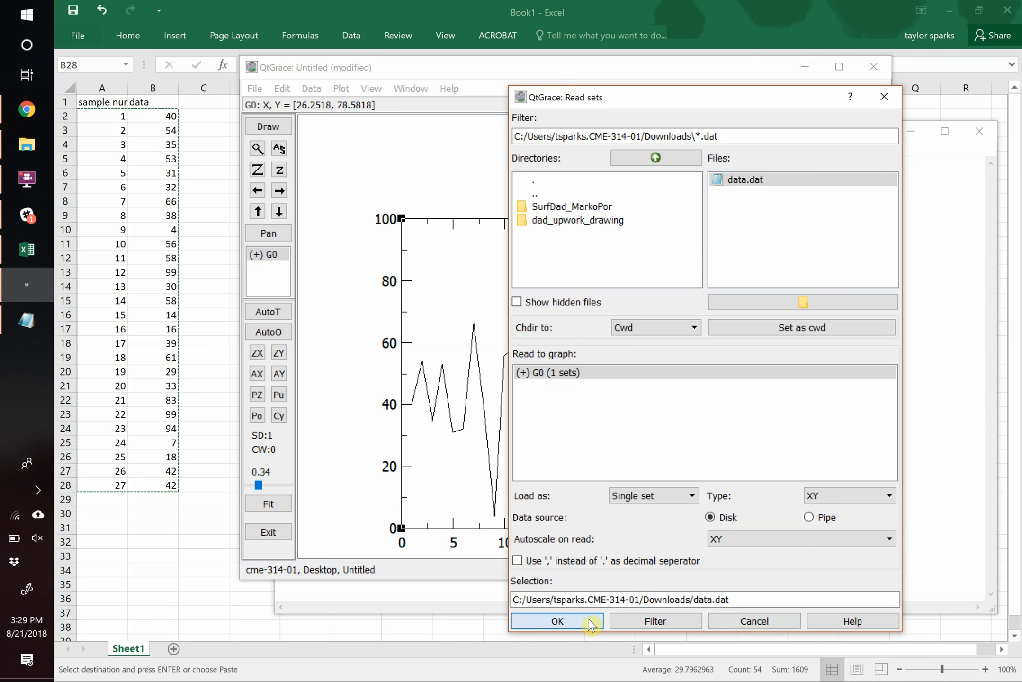
pyautogui.click(883, 94)
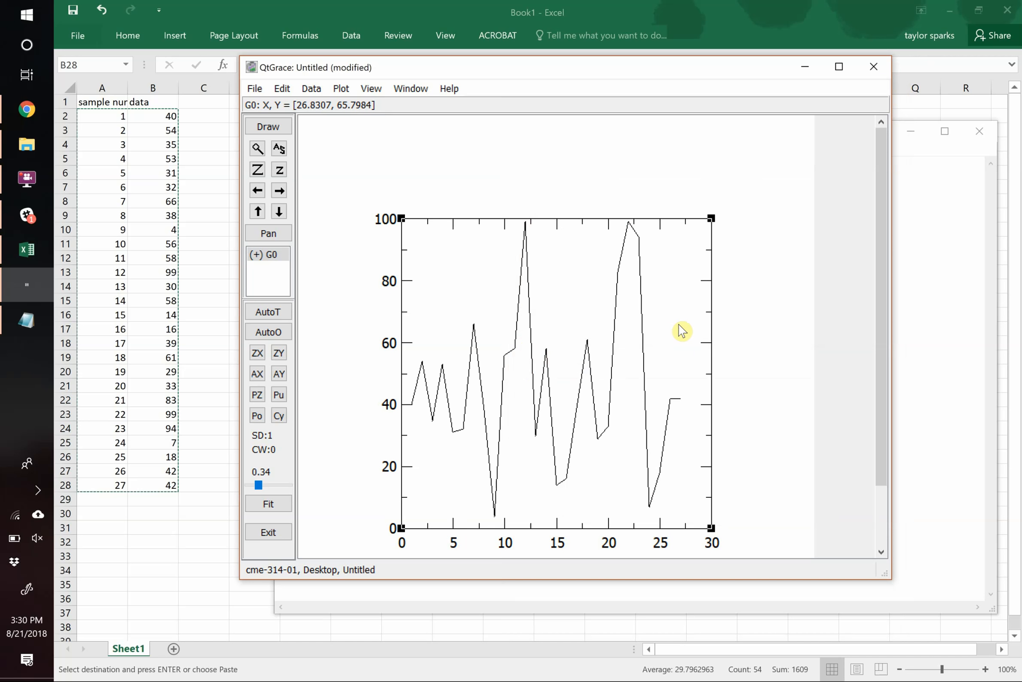
# Move the Set Appearance dialog clear of the graph, close it, and reposition the QtGrace window so both fit side by side.
pyautogui.doubleClick(682, 331)
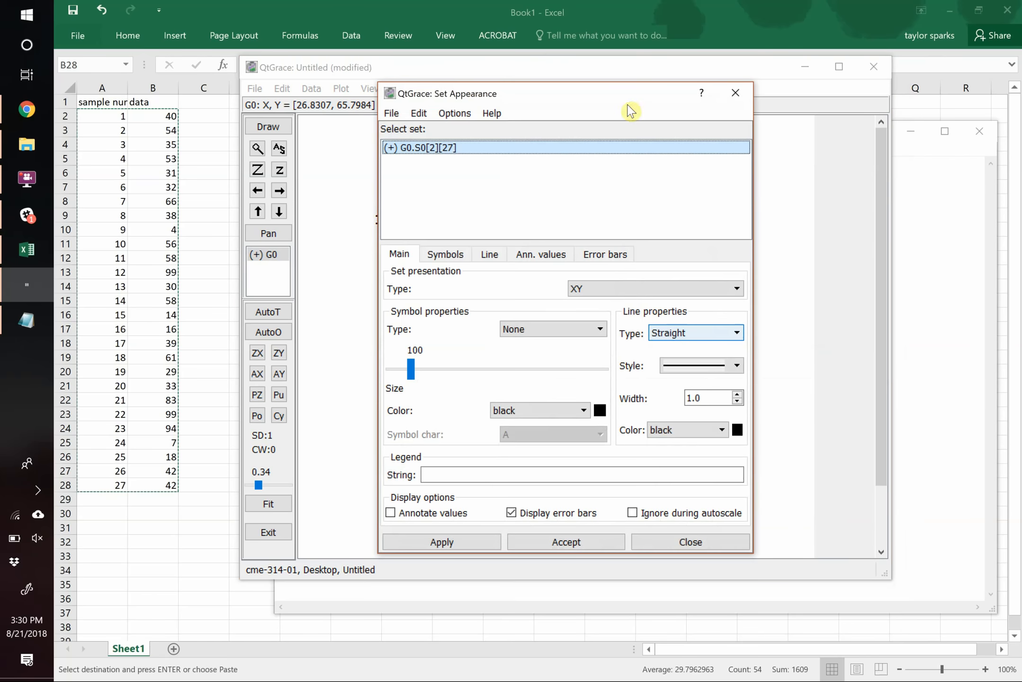
pyautogui.moveTo(682, 78); pyautogui.dragTo(867, 84)
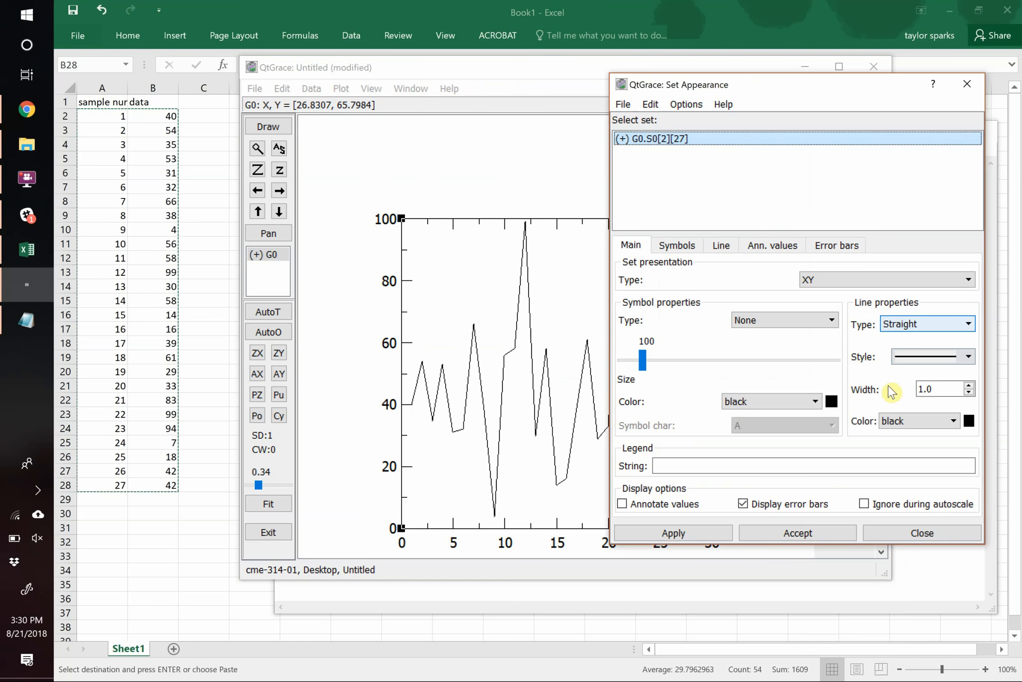
pyautogui.click(967, 83)
pyautogui.moveTo(671, 67); pyautogui.dragTo(490, 31)
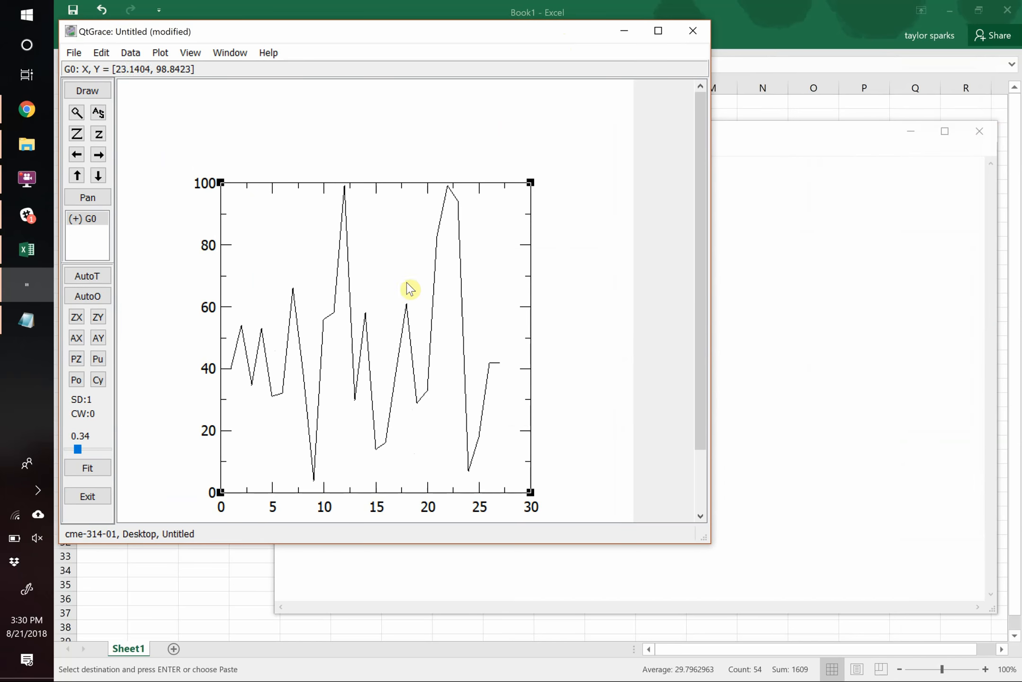
# Set the symbol type of data set G0.S0 to Circle in its Set Appearance settings.
pyautogui.doubleClick(385, 258)
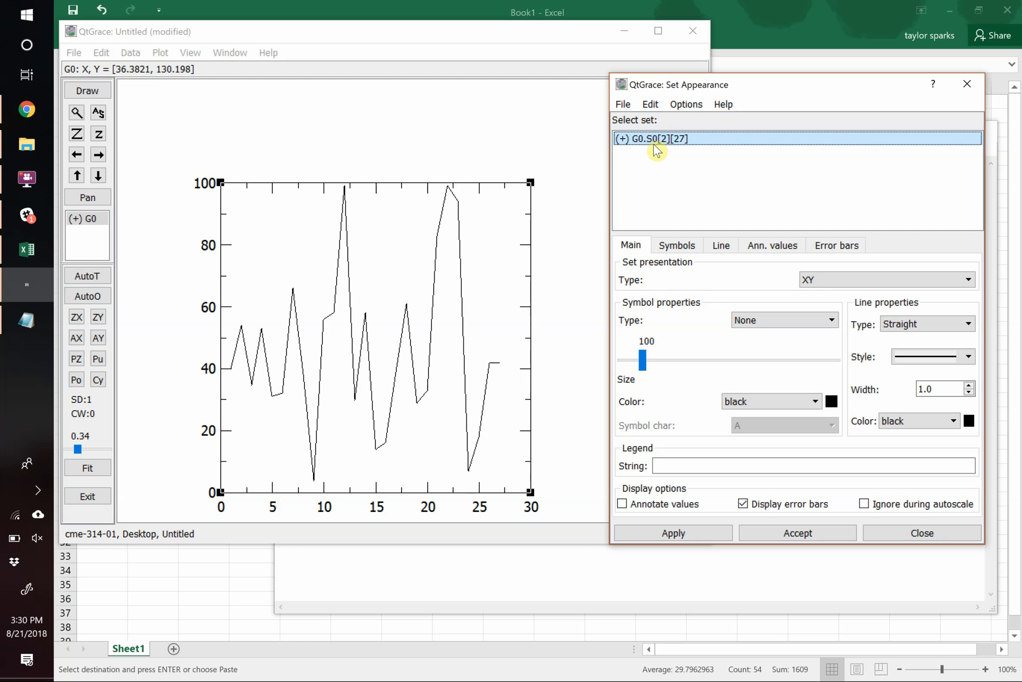
pyautogui.click(768, 322)
pyautogui.click(747, 348)
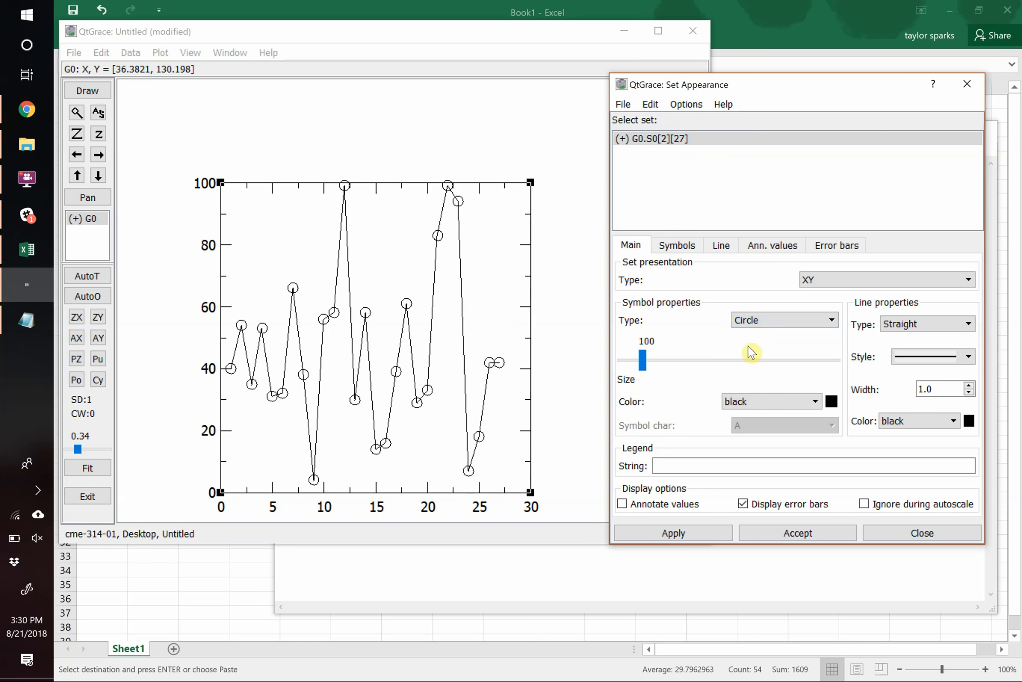
# Set the size of the circle symbols to 75.
pyautogui.click(700, 362)
pyautogui.click(700, 362)
pyautogui.click(700, 362)
pyautogui.click(700, 361)
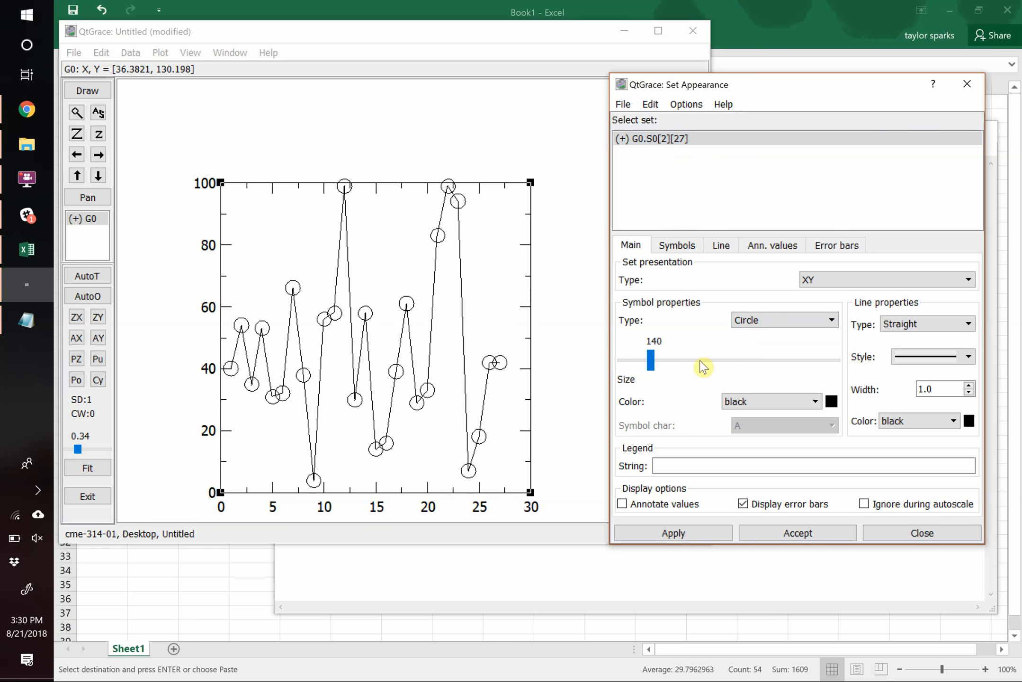
pyautogui.moveTo(650, 361)
pyautogui.mouseDown()
pyautogui.moveTo(734, 365)
pyautogui.moveTo(620, 358)
pyautogui.moveTo(653, 364)
pyautogui.mouseUp()
pyautogui.click(638, 363)
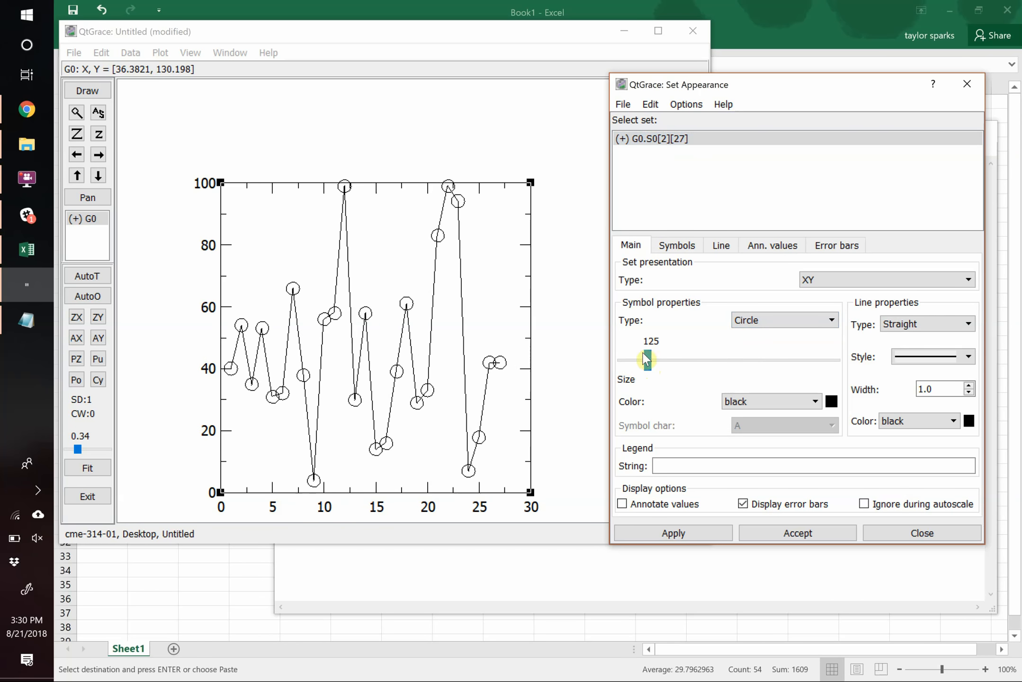
pyautogui.doubleClick(651, 339)
pyautogui.write('75')
pyautogui.press('Return')
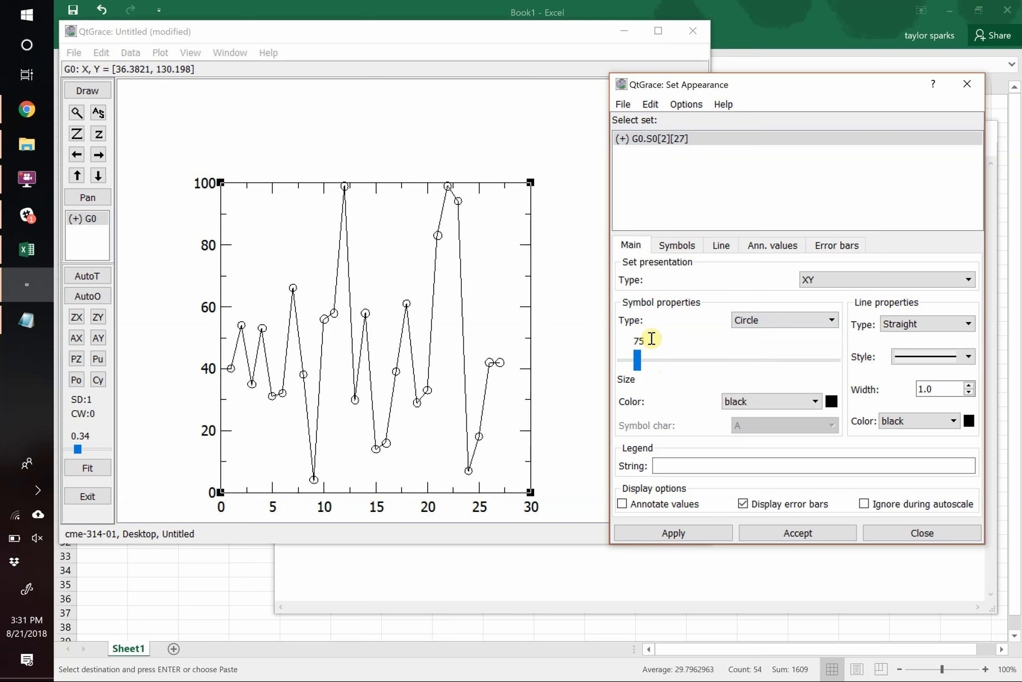
# Change the symbol color to denim and set the connecting line type to None.
pyautogui.click(770, 402)
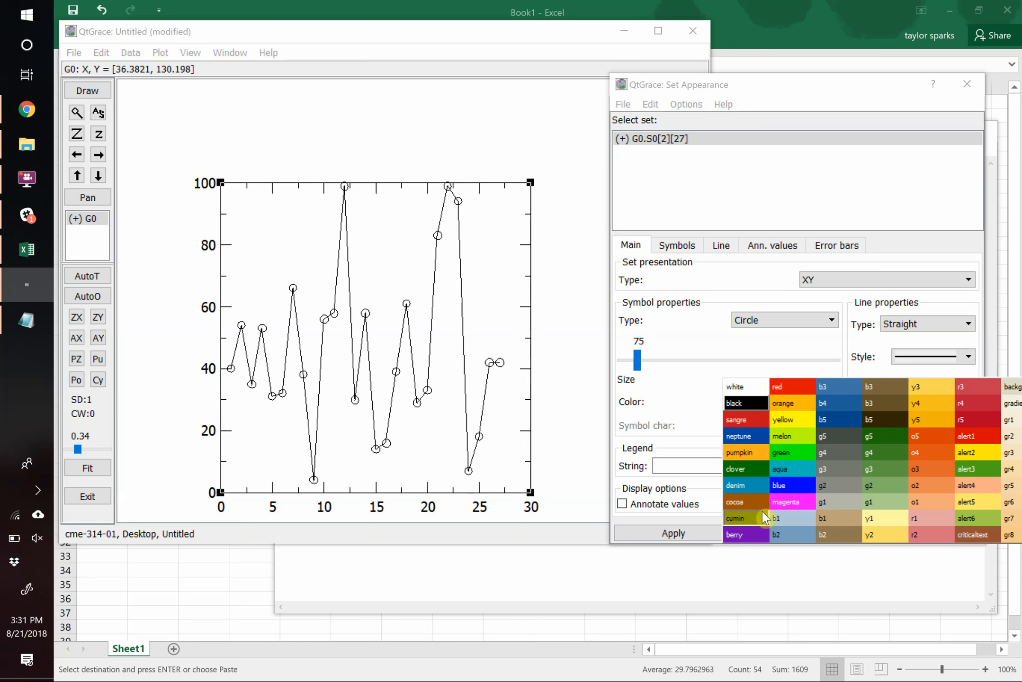
pyautogui.click(744, 489)
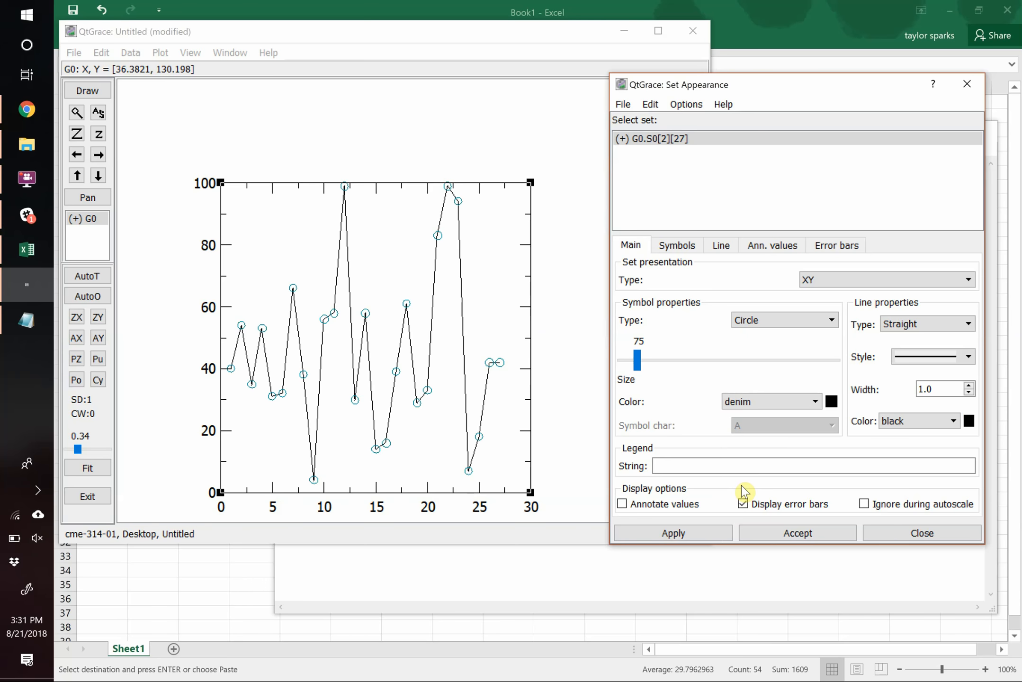
pyautogui.click(904, 326)
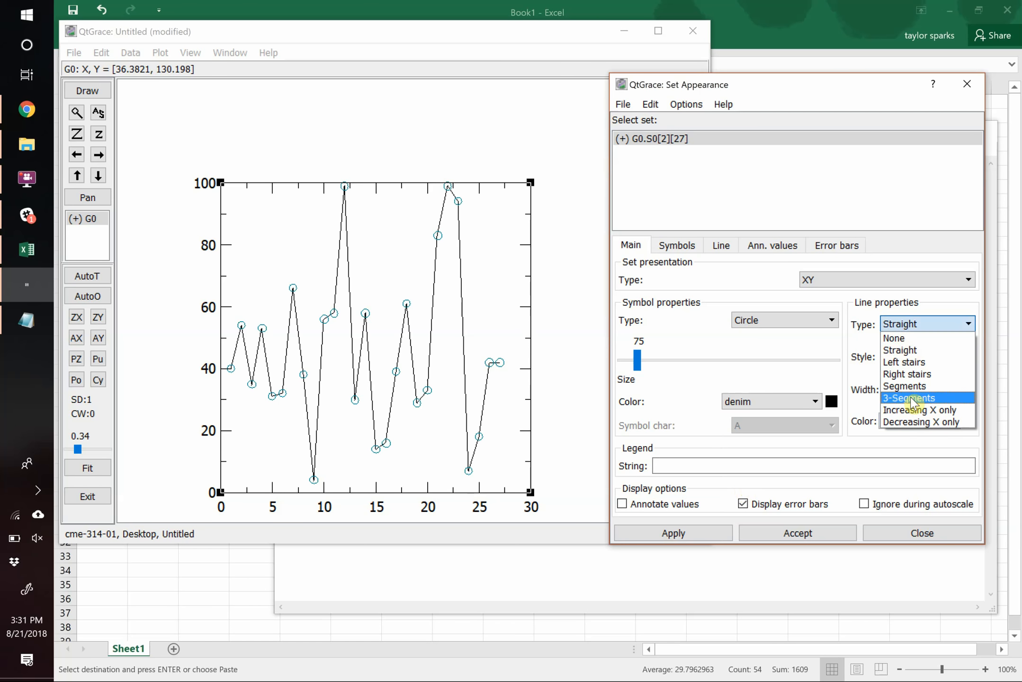
pyautogui.click(910, 395)
pyautogui.click(905, 324)
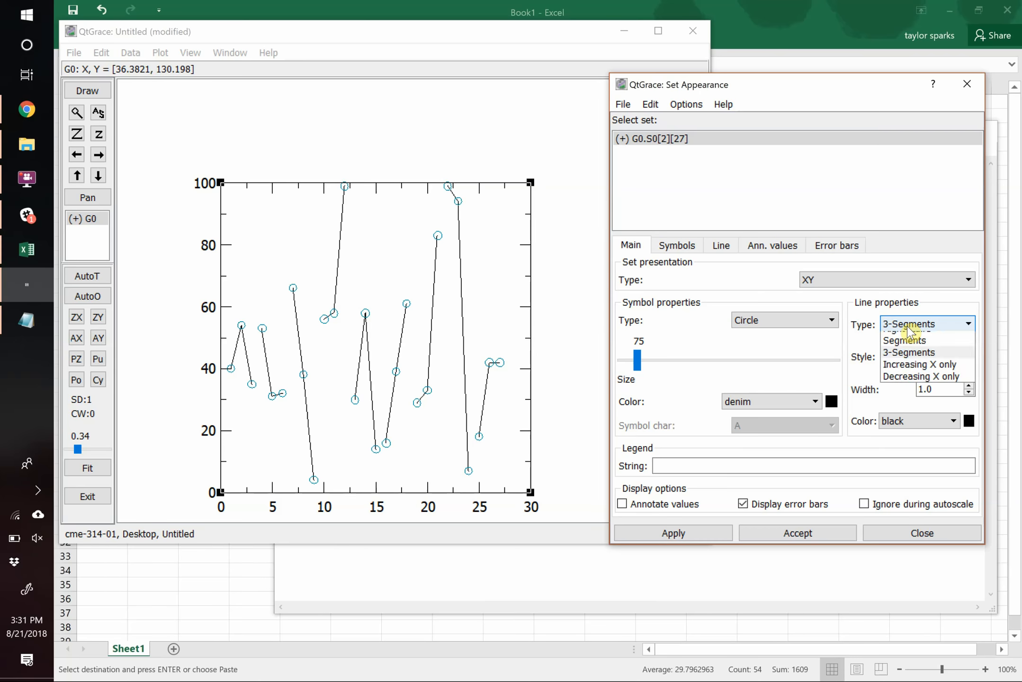
pyautogui.click(901, 341)
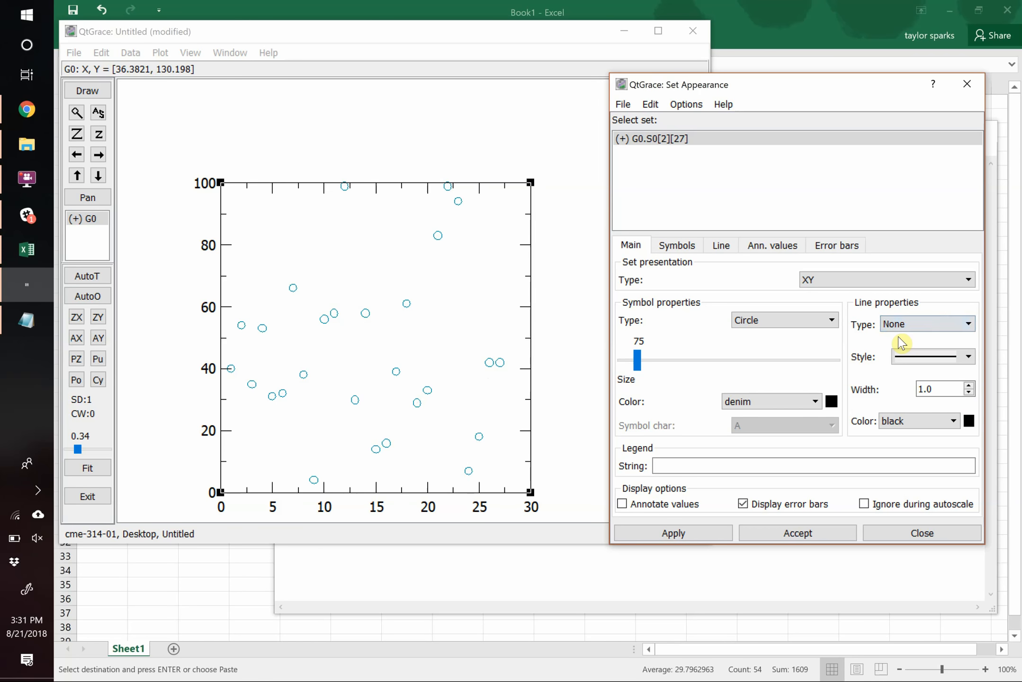
# Fill the symbols with a solid pattern in cocoa and close the Set Appearance dialog.
pyautogui.click(673, 245)
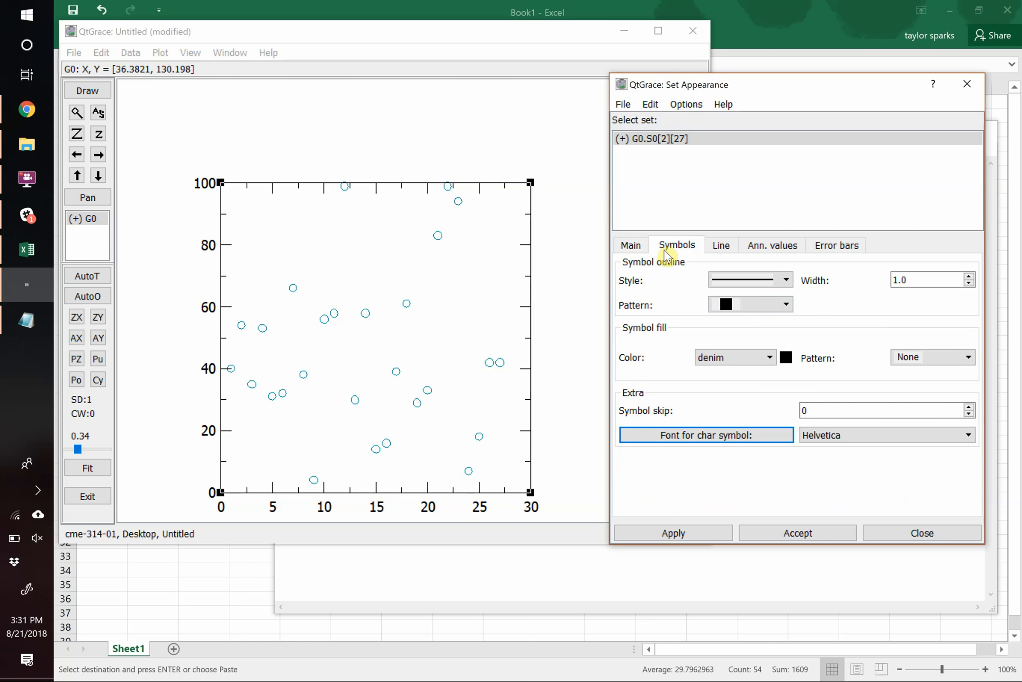
pyautogui.click(911, 358)
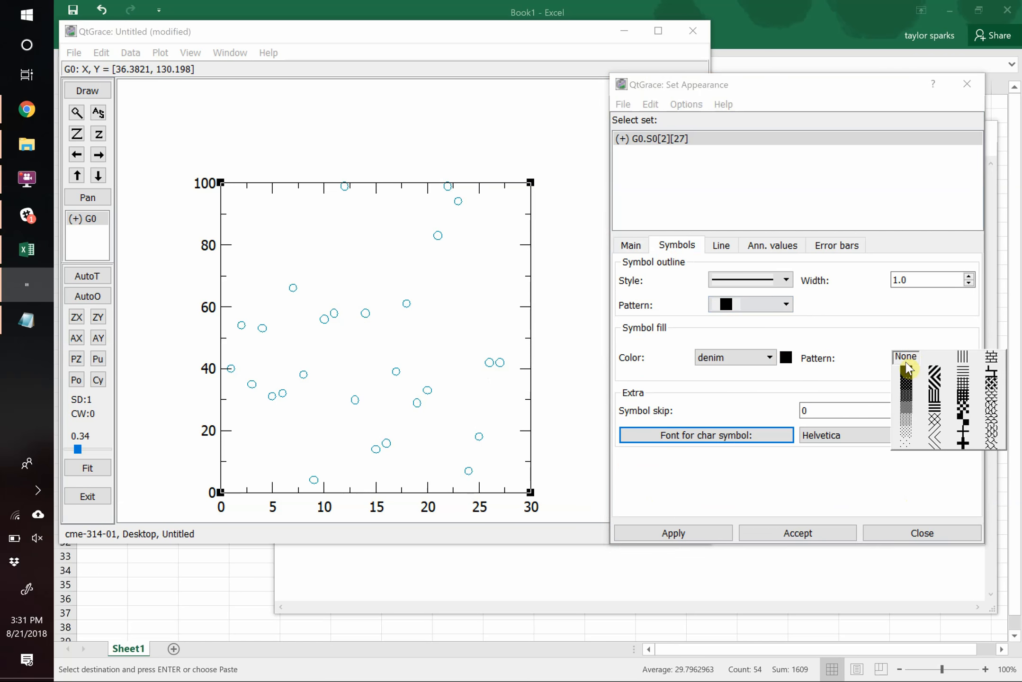
pyautogui.click(907, 373)
pyautogui.click(742, 360)
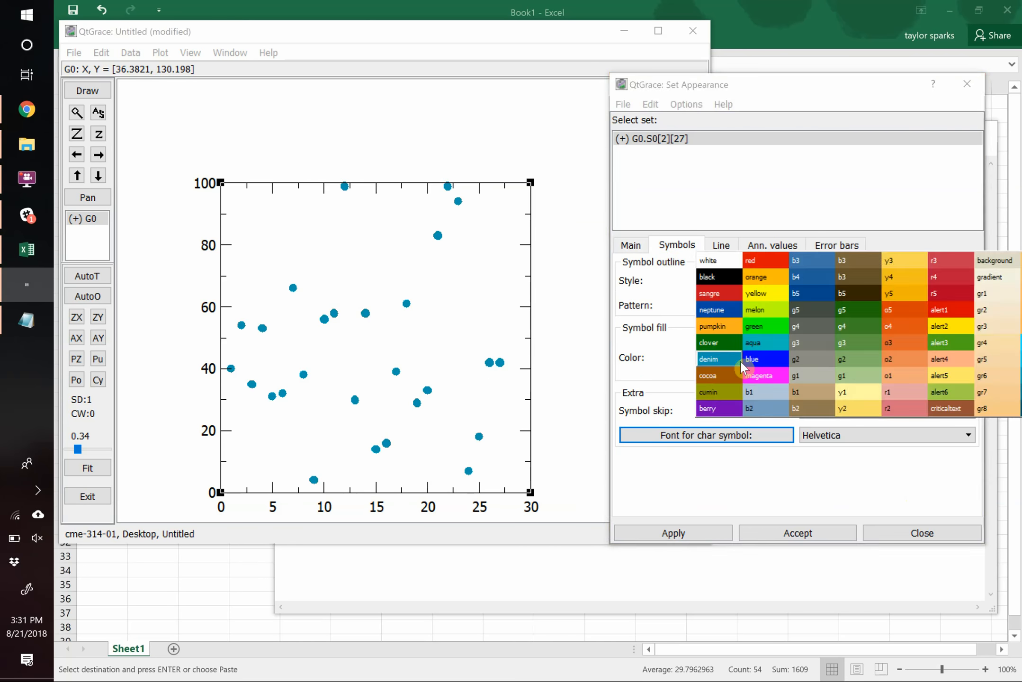
pyautogui.click(727, 380)
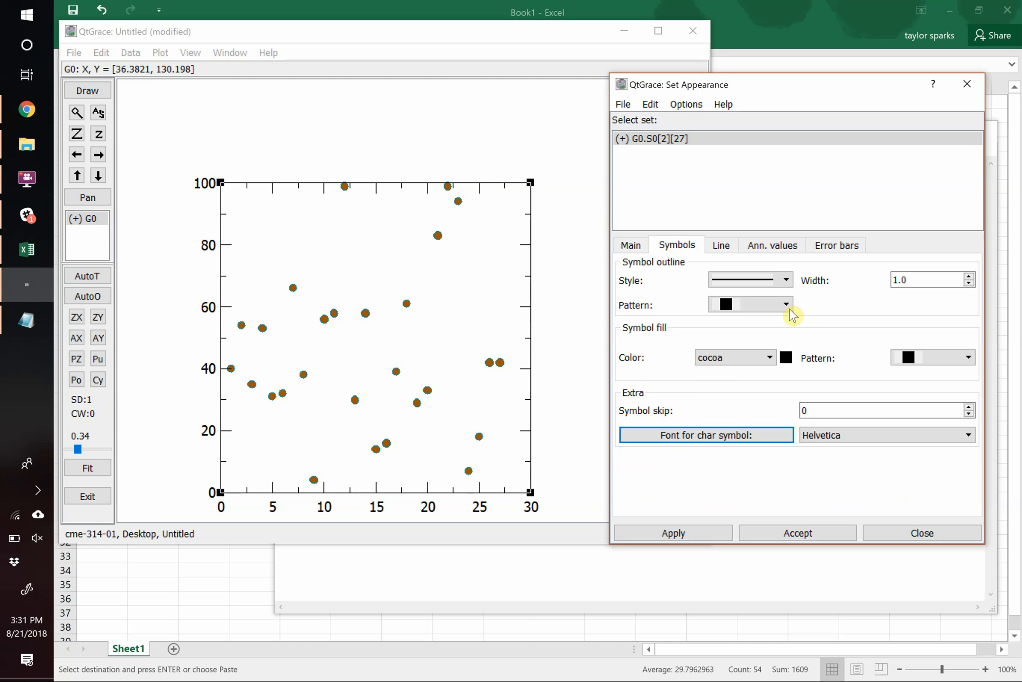
pyautogui.click(967, 83)
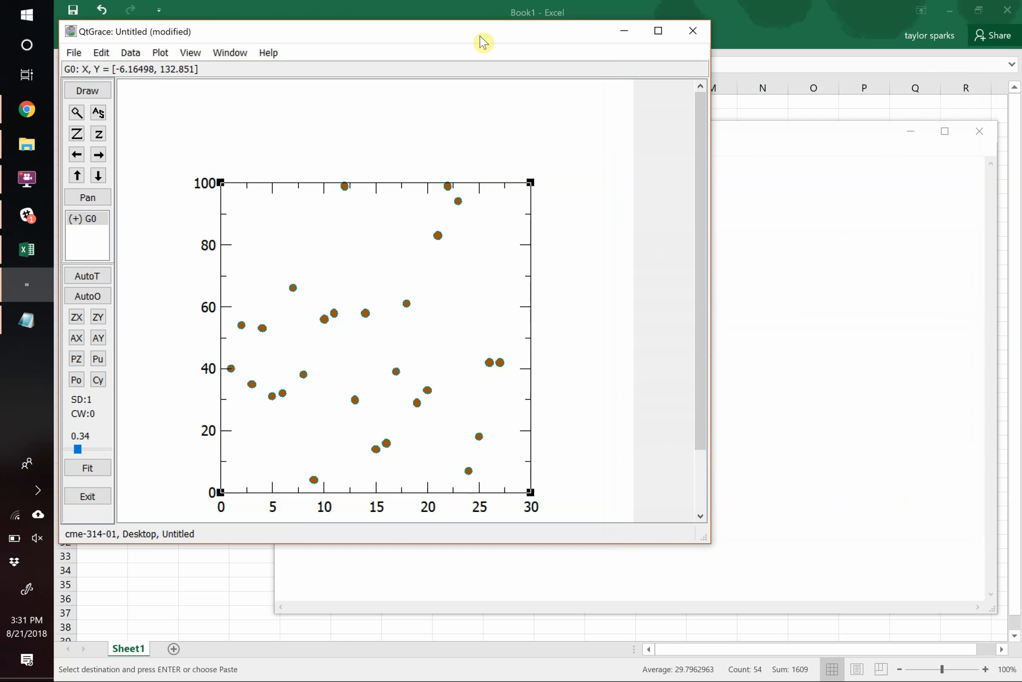
# Switch to File Explorer and open the 20180820 How to lose an audience in 20 minutes presentation from the presentations folder.
pyautogui.moveTo(529, 39); pyautogui.dragTo(646, 63)
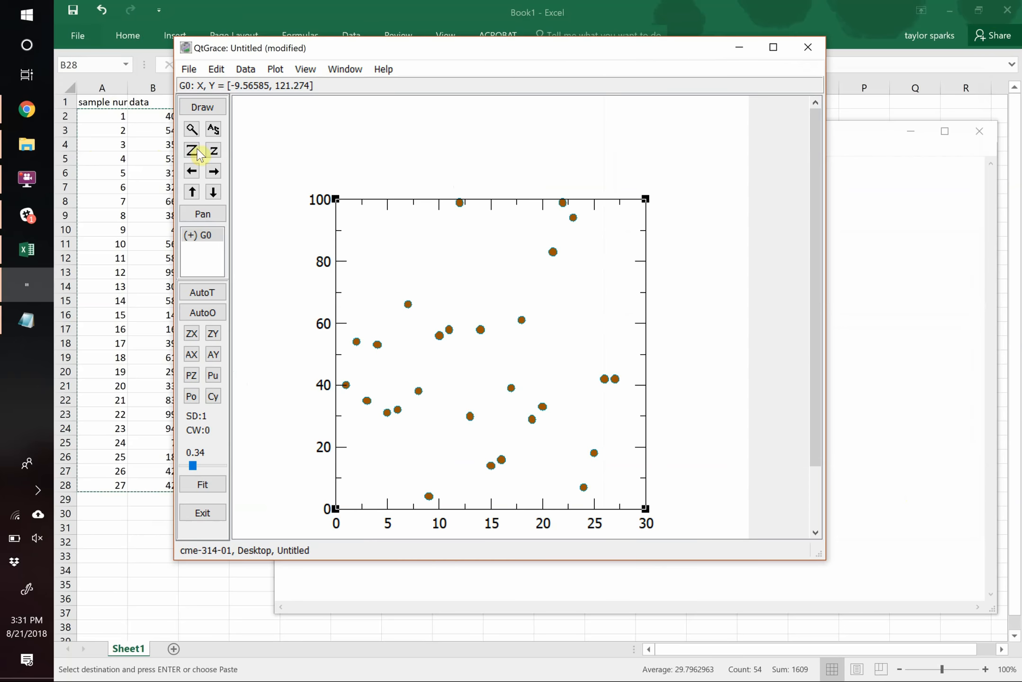
pyautogui.click(26, 145)
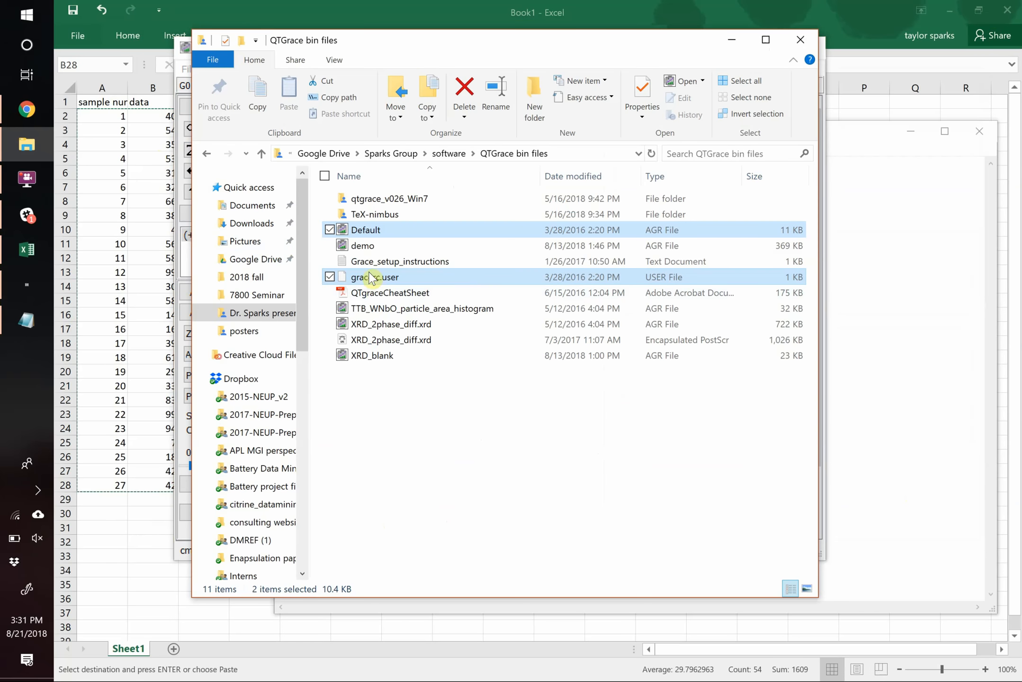
pyautogui.click(284, 314)
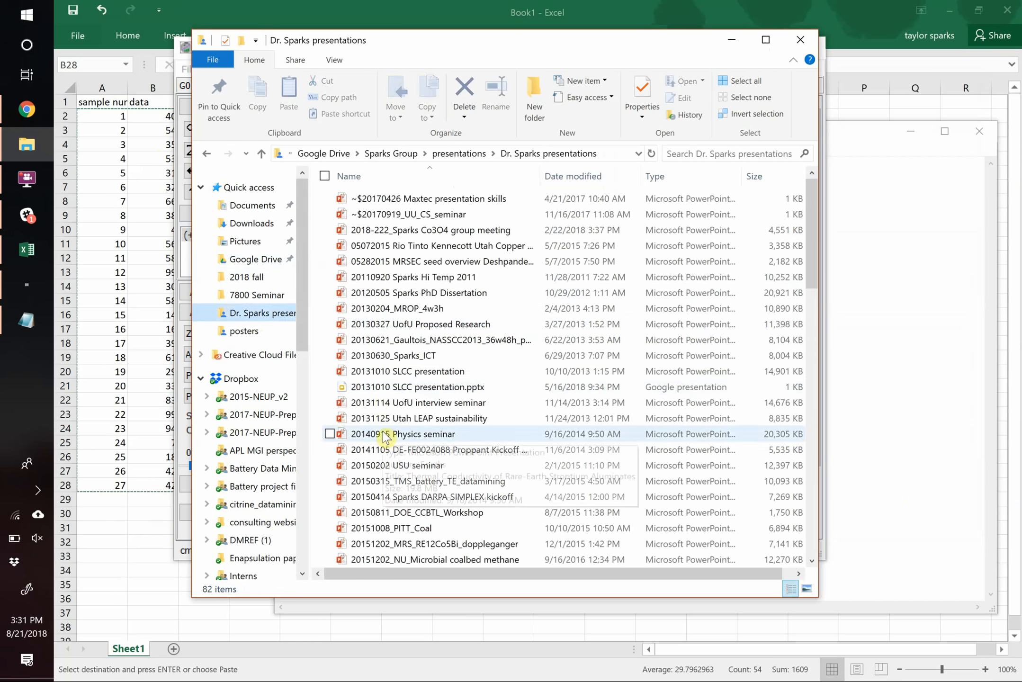
pyautogui.scroll(-15, 385, 438)
pyautogui.scroll(3, 386, 438)
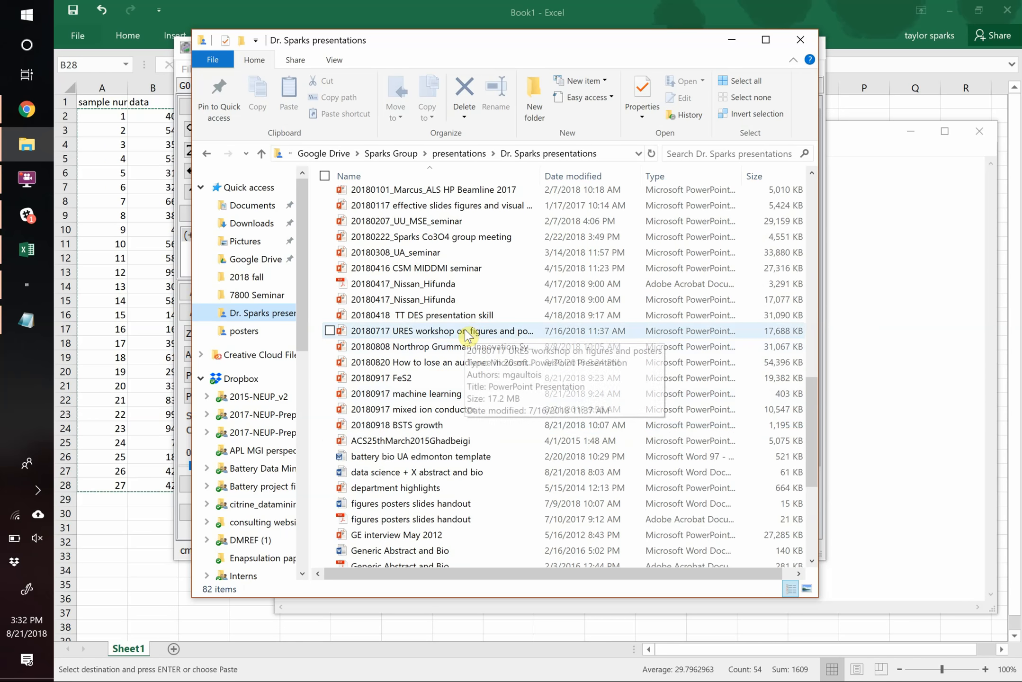
pyautogui.click(467, 335)
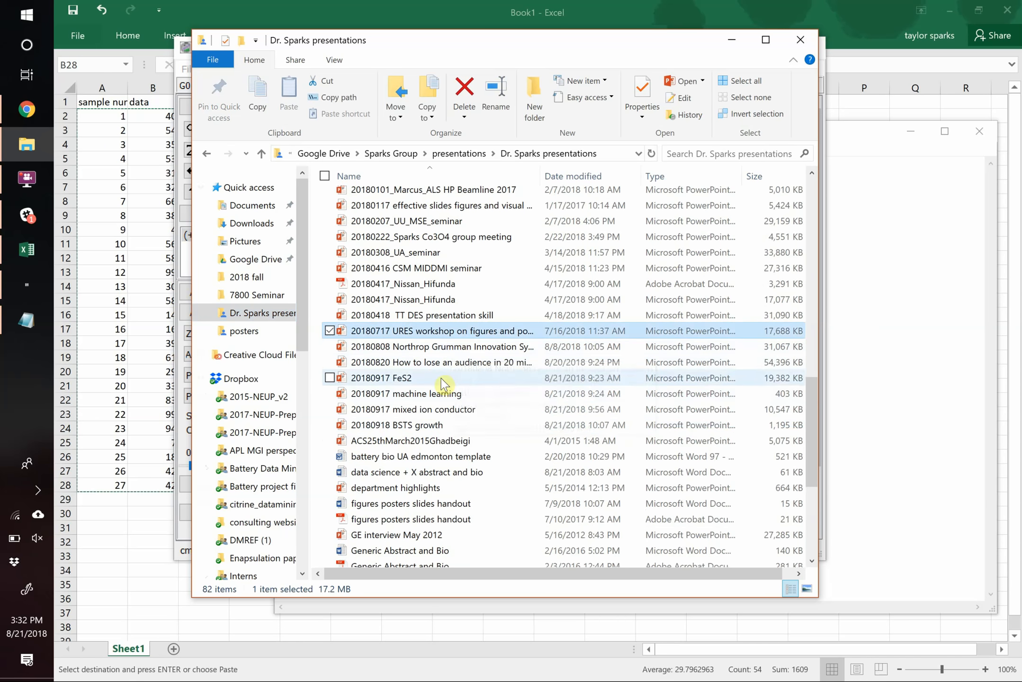
pyautogui.click(456, 371)
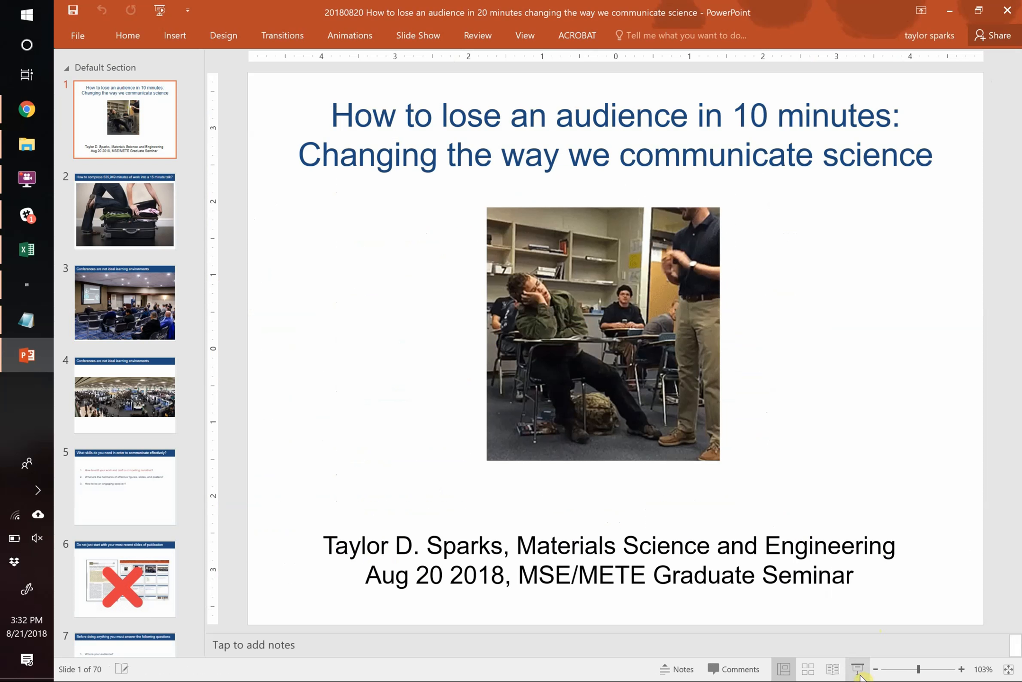
# Go to slide 13, on graphical excellence, in the presentation.
pyautogui.scroll(-10, 123, 447)
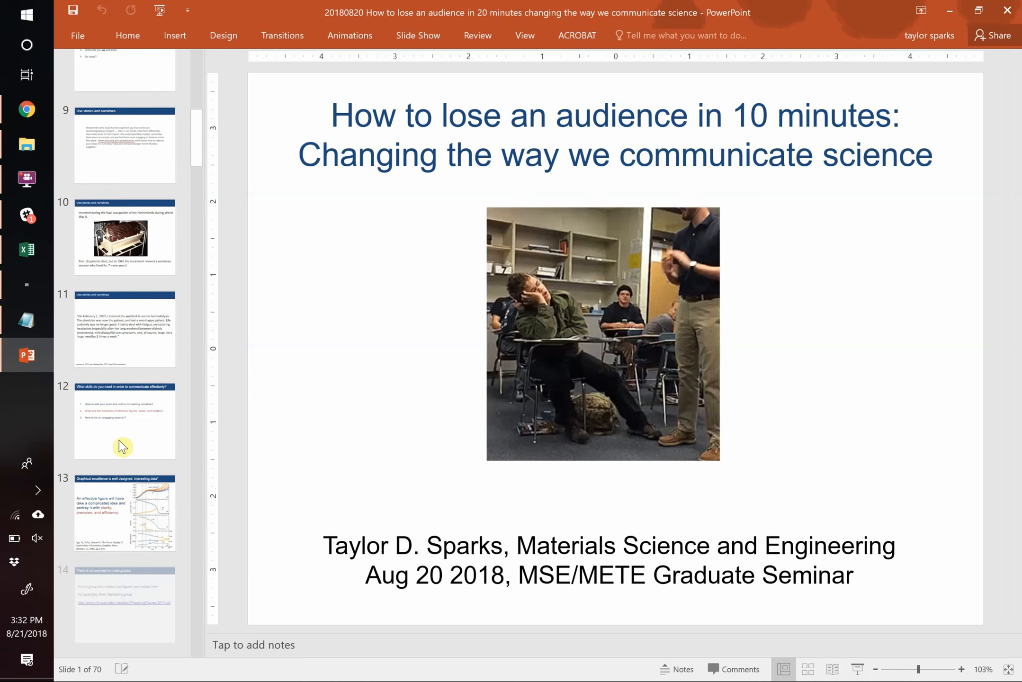
pyautogui.scroll(-1, 122, 446)
pyautogui.click(160, 165)
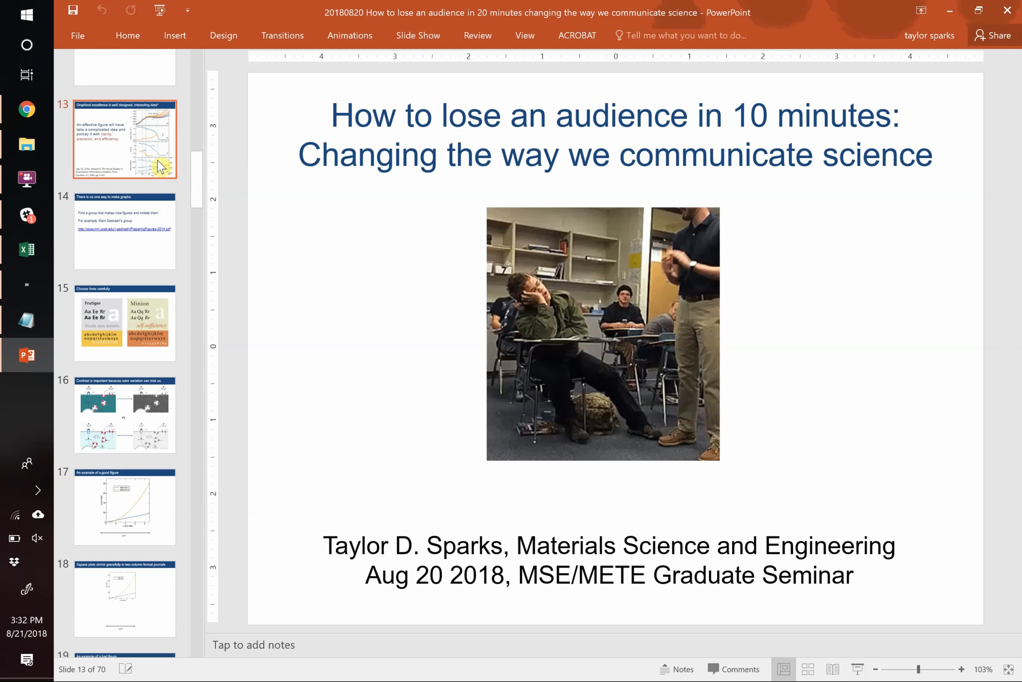
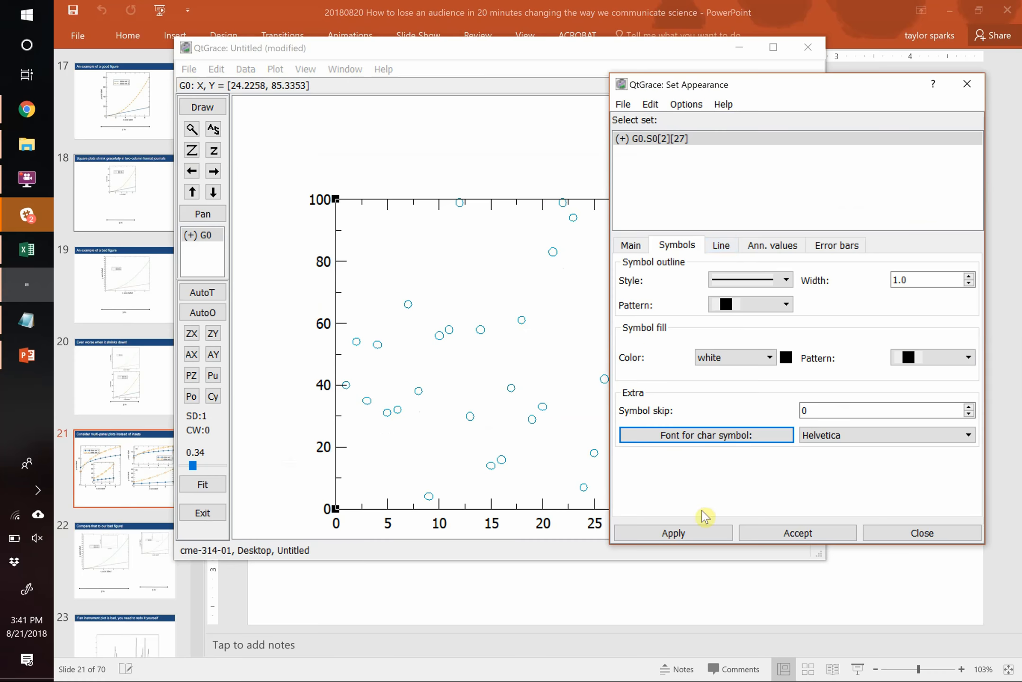
# Apply the white symbol fill, set the symbol outline width to 2.0, and accept the changes.
pyautogui.click(684, 533)
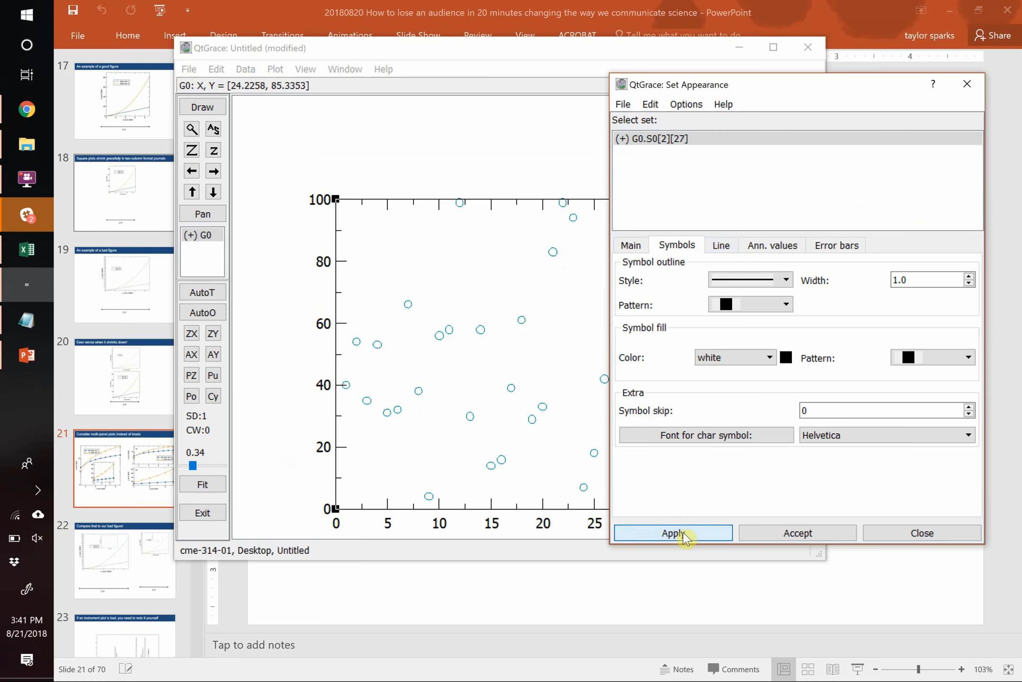
pyautogui.click(629, 244)
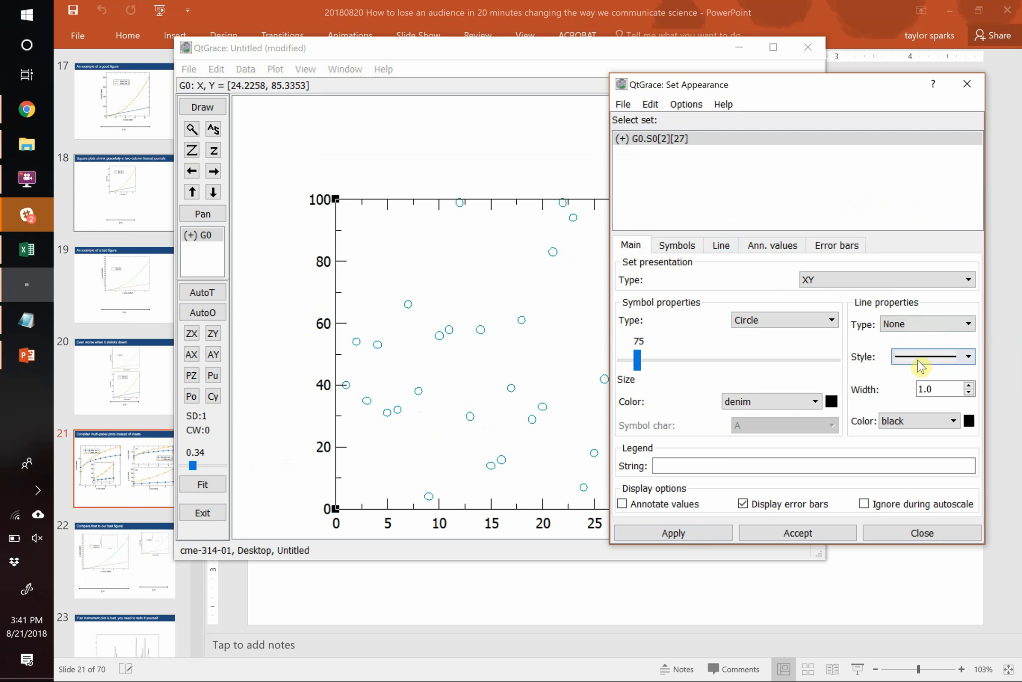
pyautogui.click(681, 245)
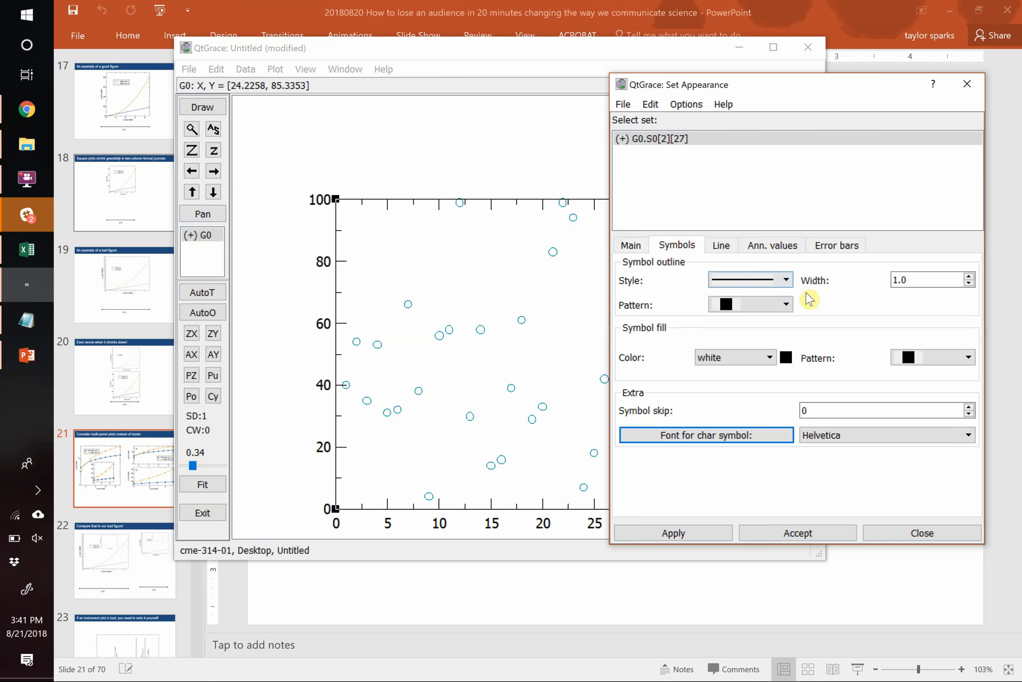
pyautogui.click(968, 277)
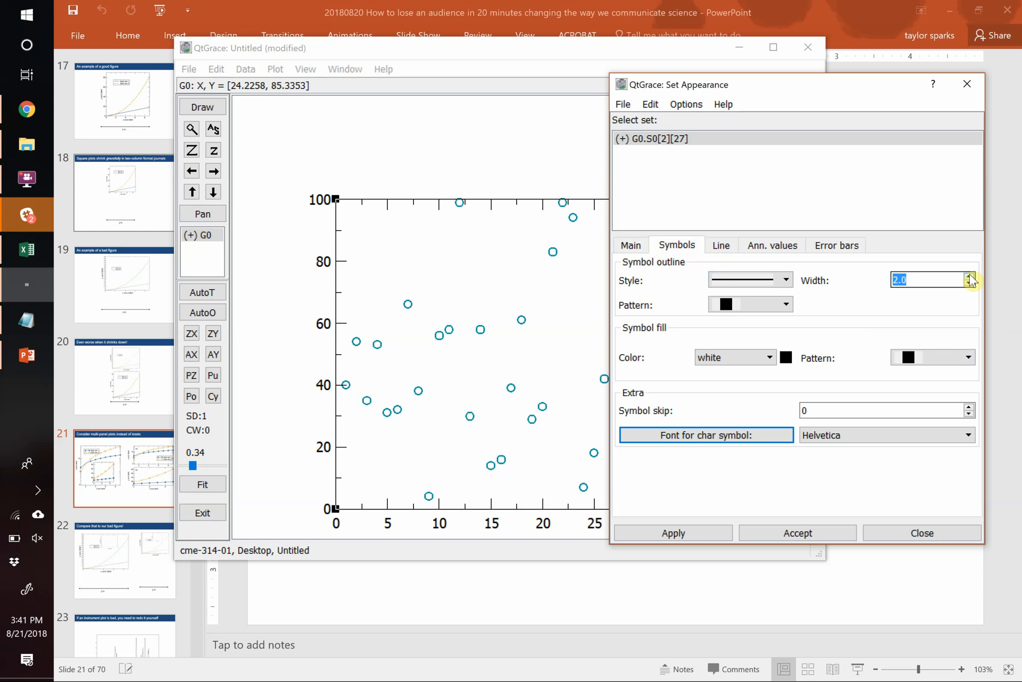
pyautogui.click(676, 534)
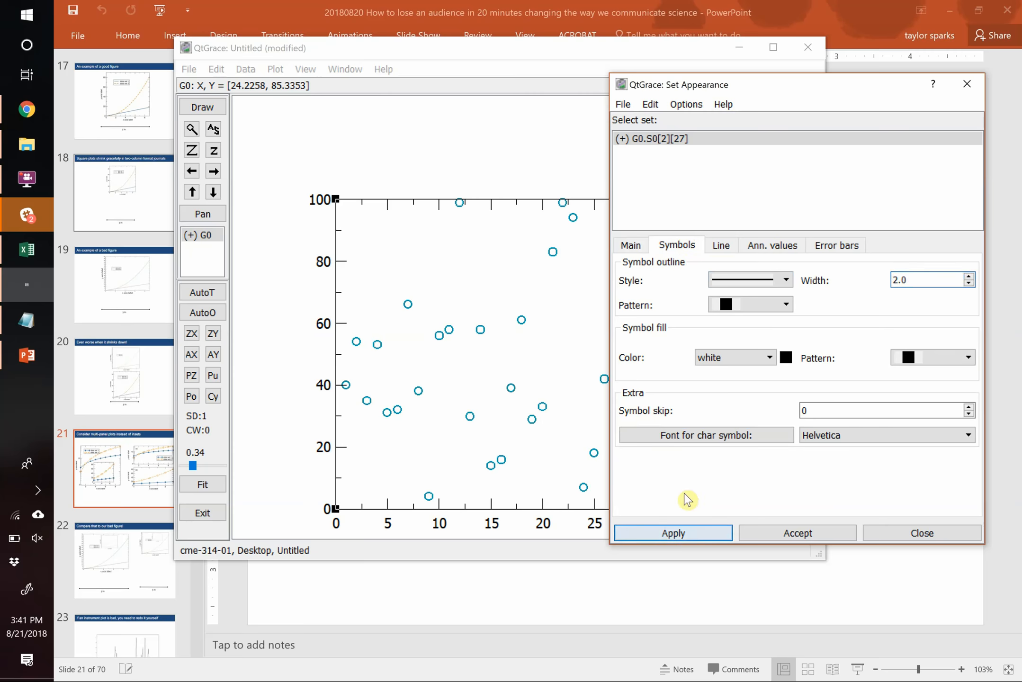
pyautogui.click(777, 531)
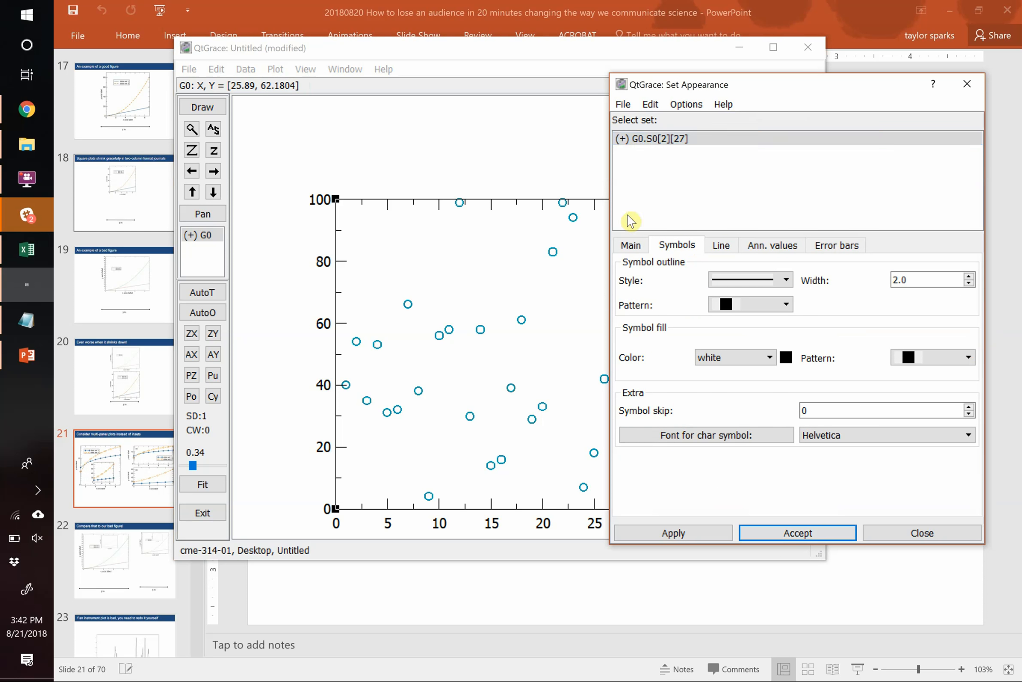
# Set the data set's legend string to "data set 1" and accept the set appearance changes.
pyautogui.click(631, 245)
pyautogui.click(686, 465)
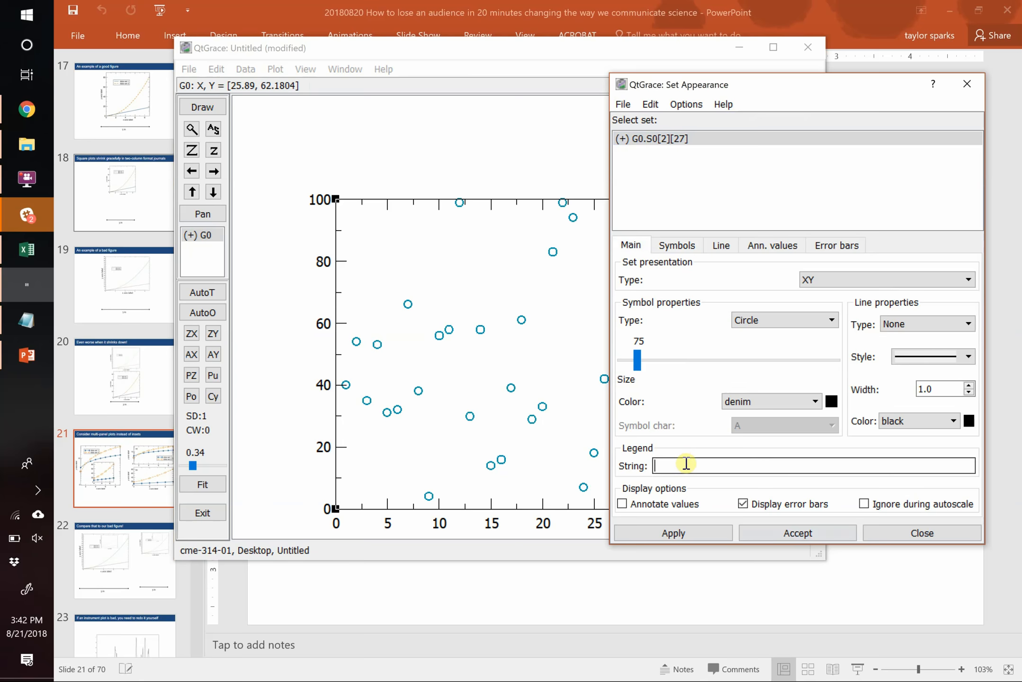
pyautogui.write('data set 1')
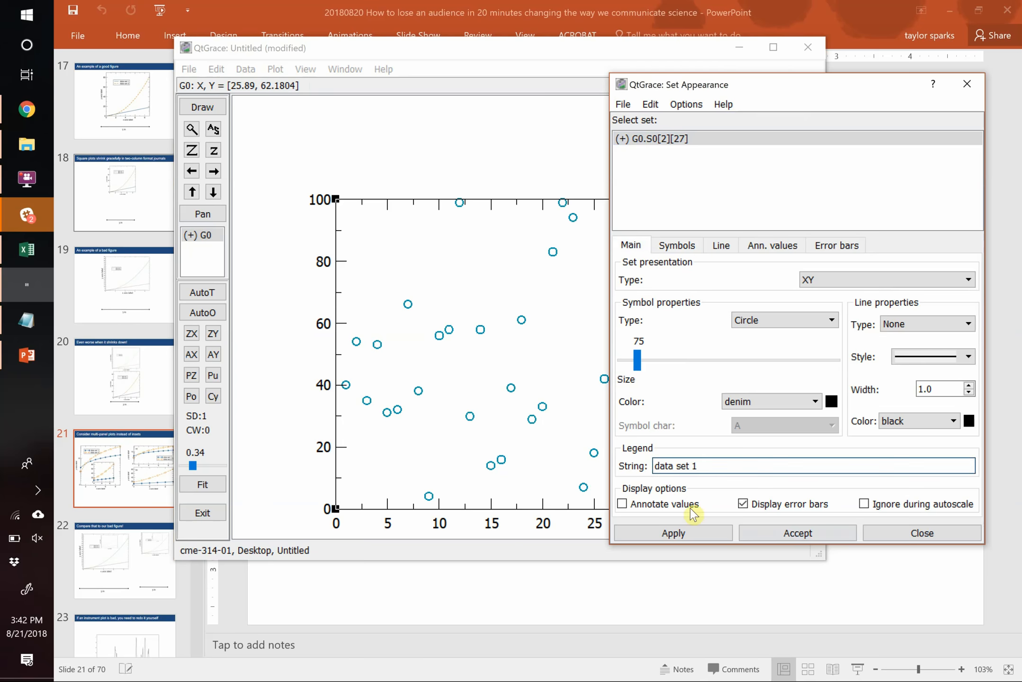
pyautogui.click(689, 535)
pyautogui.click(787, 534)
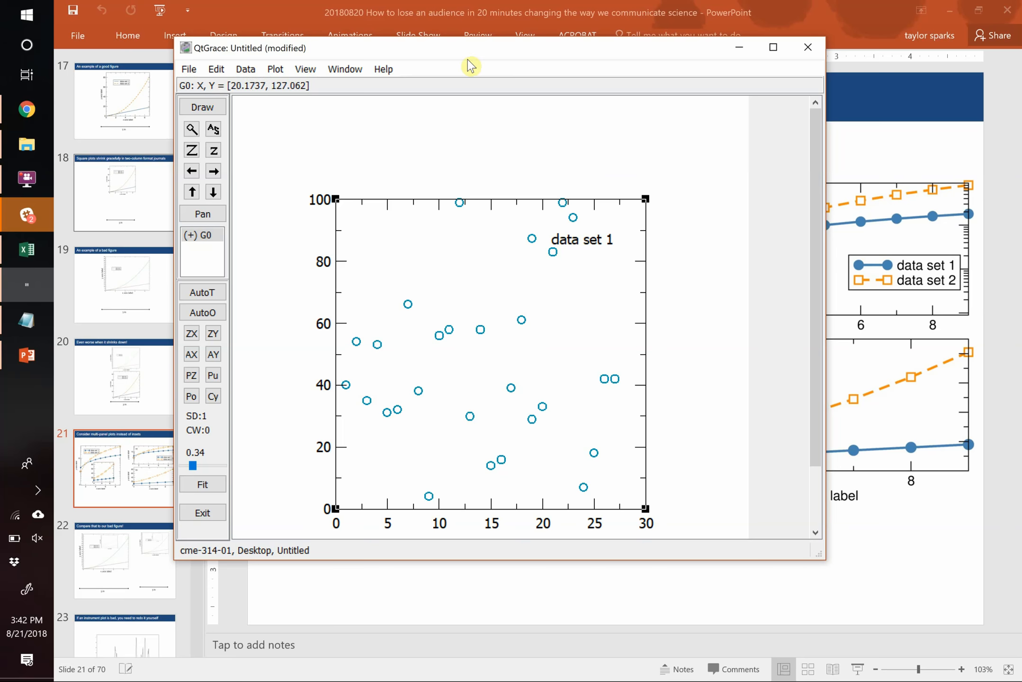
# Give the graph's legend box a solid frame line in black and apply it.
pyautogui.click(275, 69)
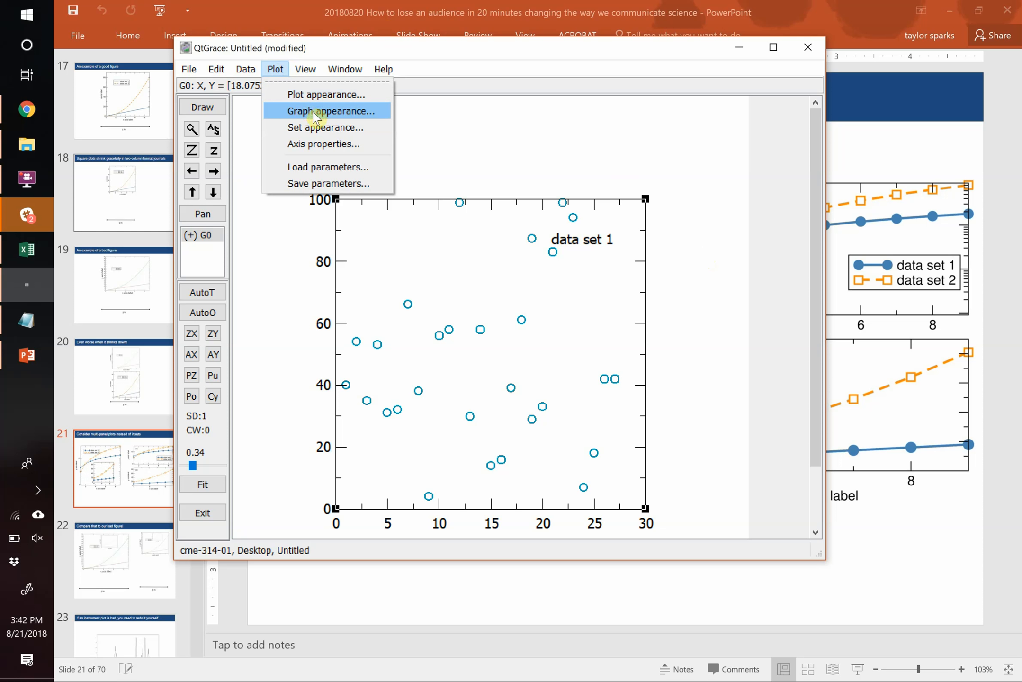
pyautogui.click(331, 111)
pyautogui.click(482, 216)
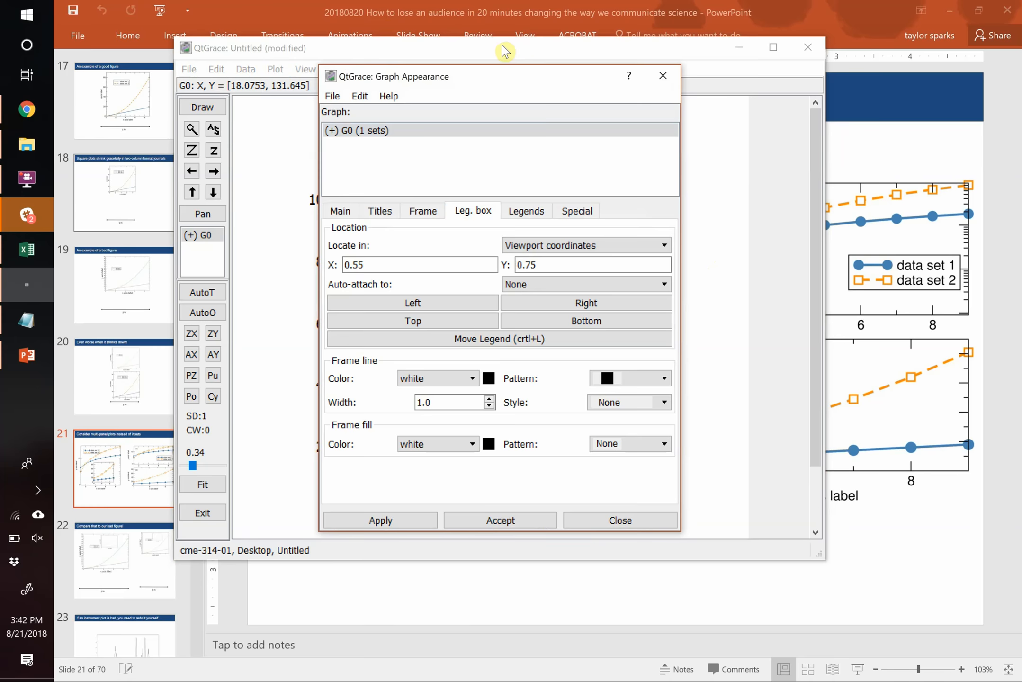
pyautogui.moveTo(468, 77); pyautogui.dragTo(797, 85)
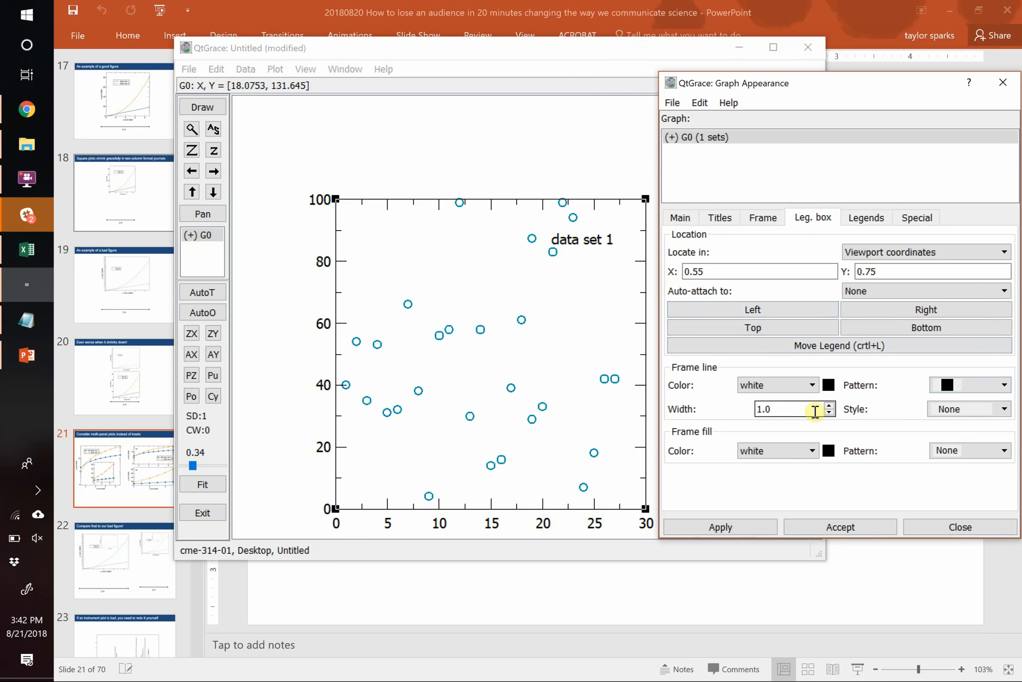
pyautogui.click(993, 412)
pyautogui.click(969, 428)
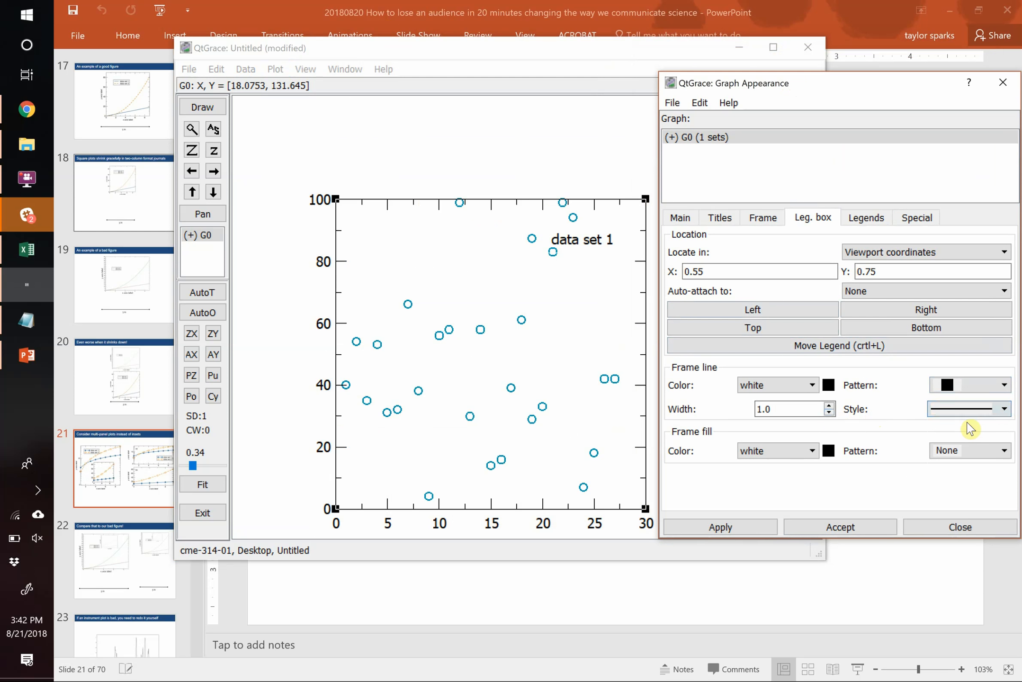
pyautogui.click(741, 532)
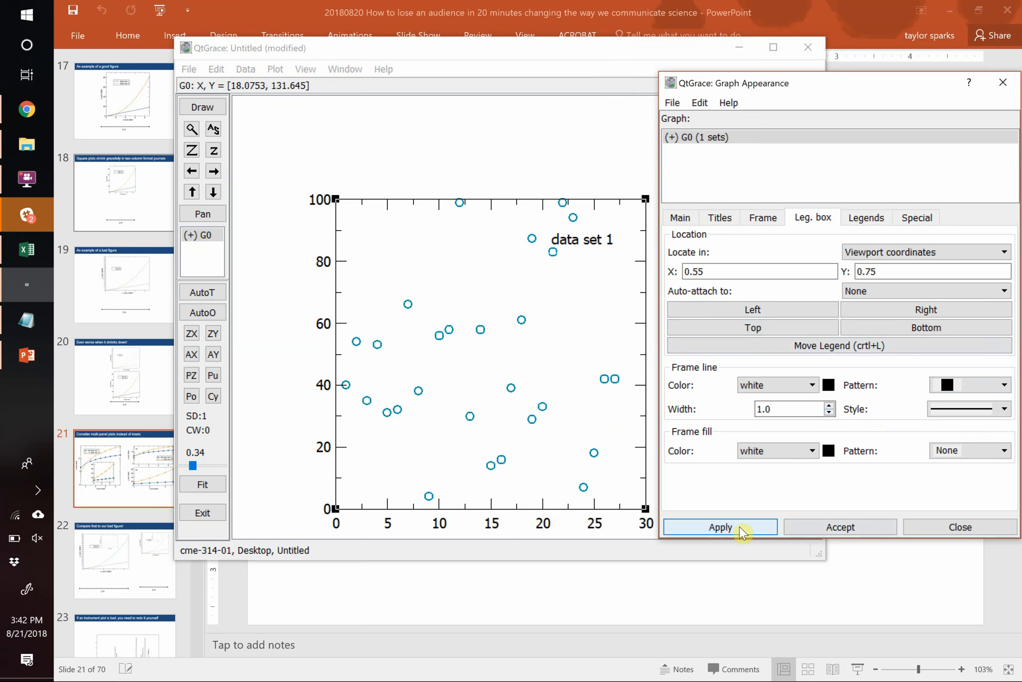
pyautogui.click(780, 386)
pyautogui.click(761, 403)
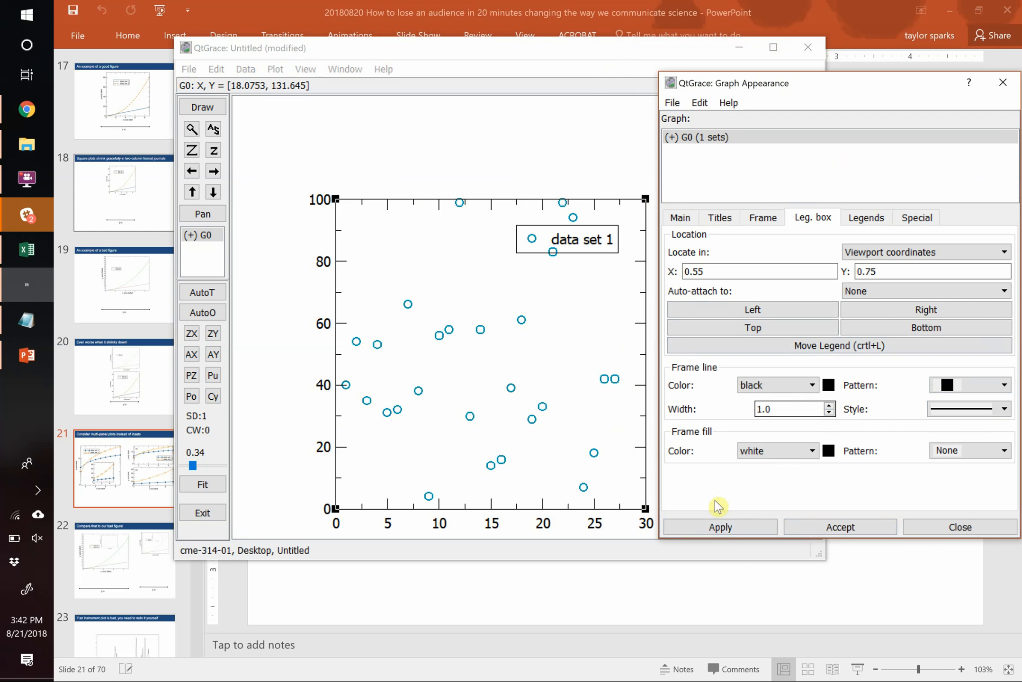
pyautogui.click(716, 525)
# Fill the legend box with a solid white pattern, apply it, and close the Graph Appearance dialog.
pyautogui.click(805, 450)
pyautogui.click(761, 452)
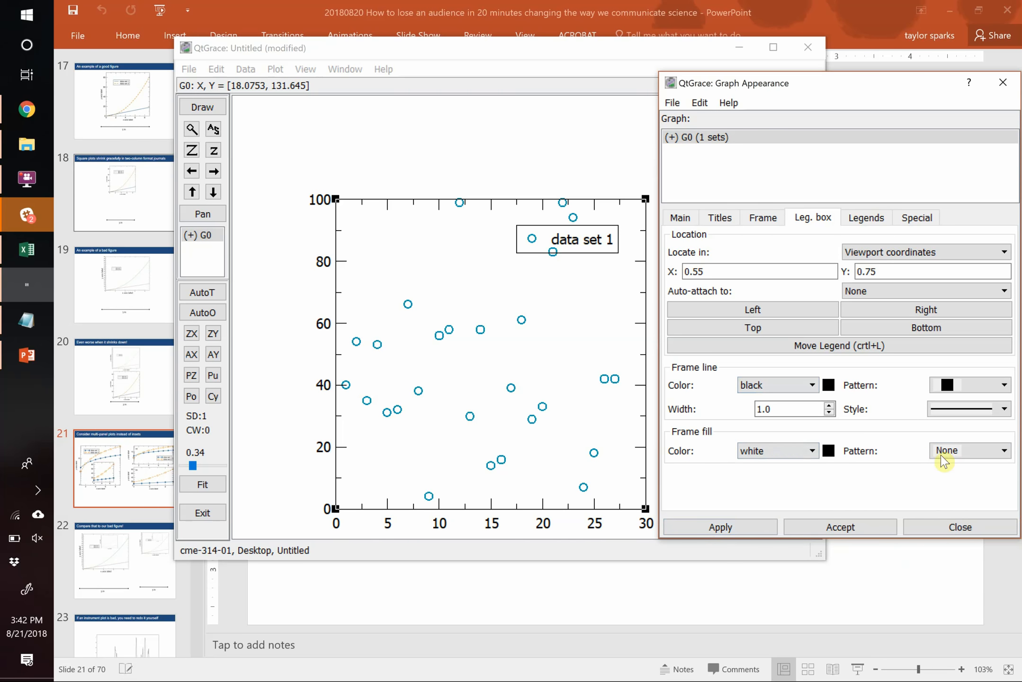
pyautogui.click(944, 454)
pyautogui.click(944, 470)
pyautogui.click(744, 526)
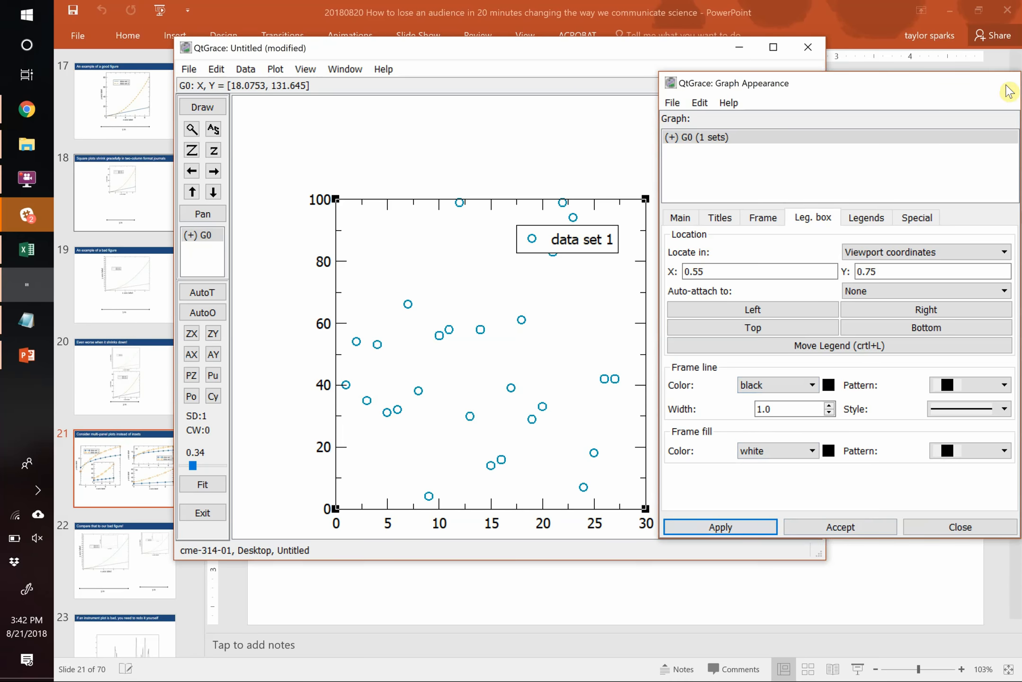
pyautogui.click(1002, 82)
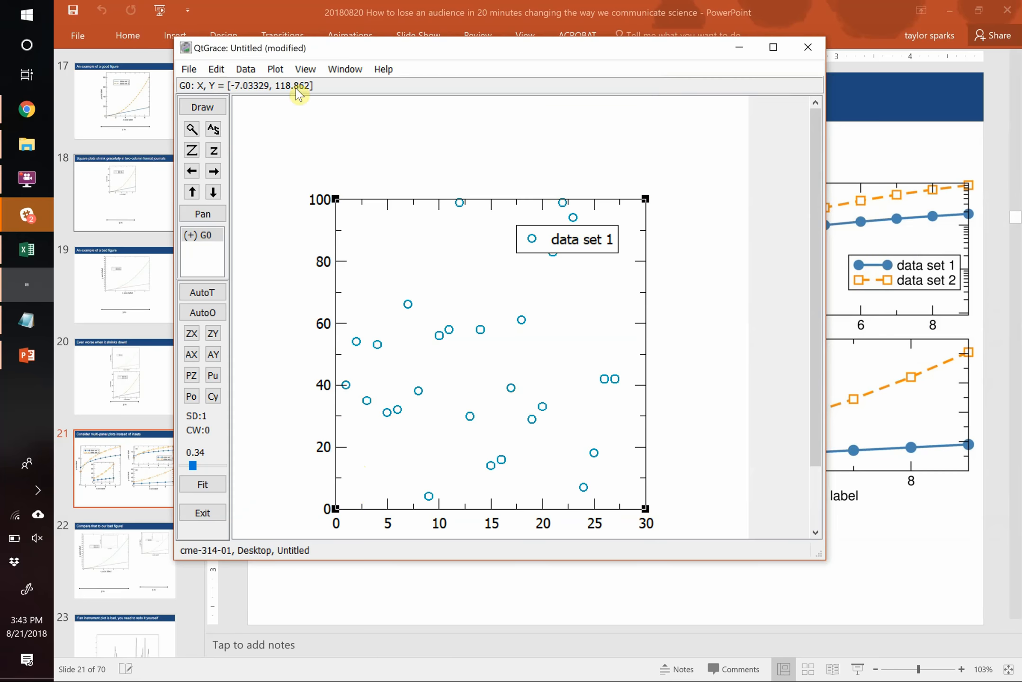
# Duplicate graph G0 from the graph list of the Graph Appearance dialog.
pyautogui.click(277, 71)
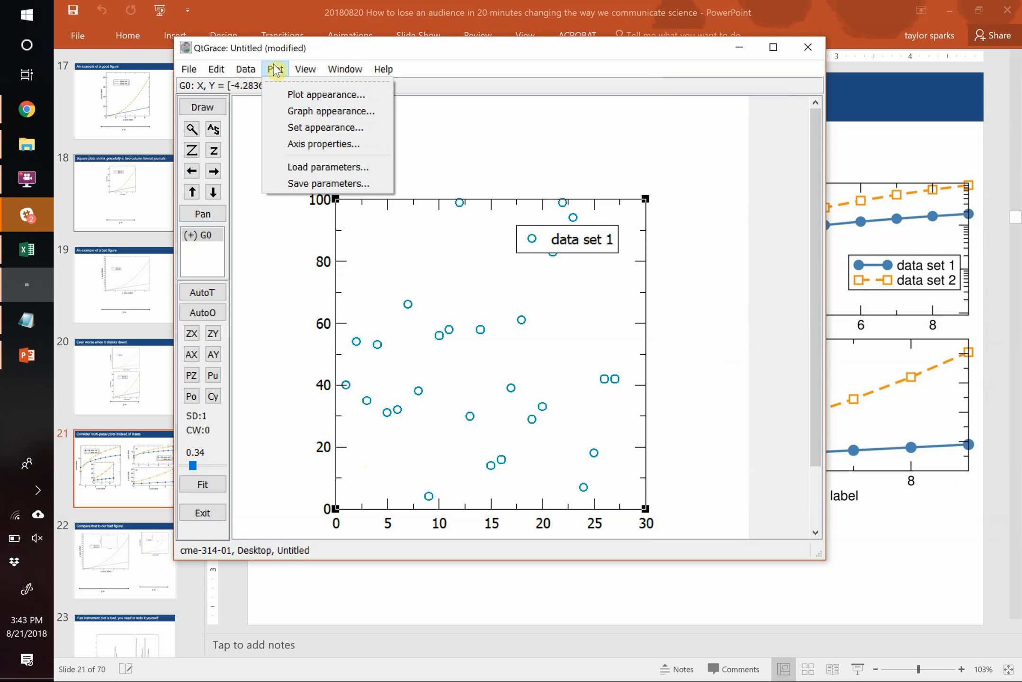
pyautogui.click(312, 114)
pyautogui.moveTo(433, 81); pyautogui.dragTo(770, 88)
pyautogui.click(567, 222)
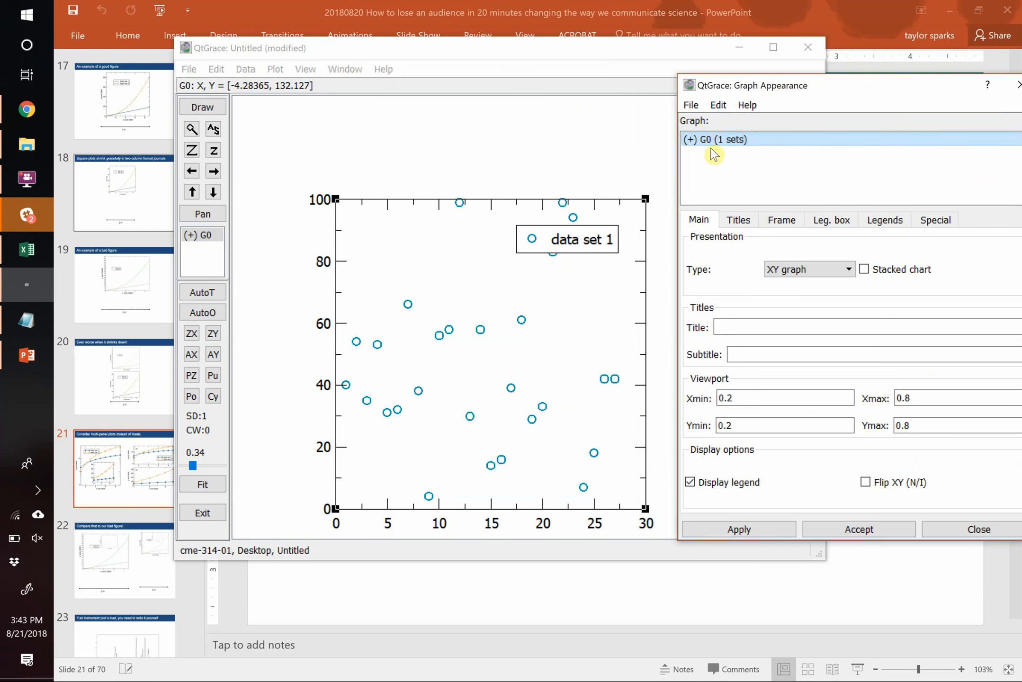
pyautogui.click(729, 141)
pyautogui.rightClick(724, 142)
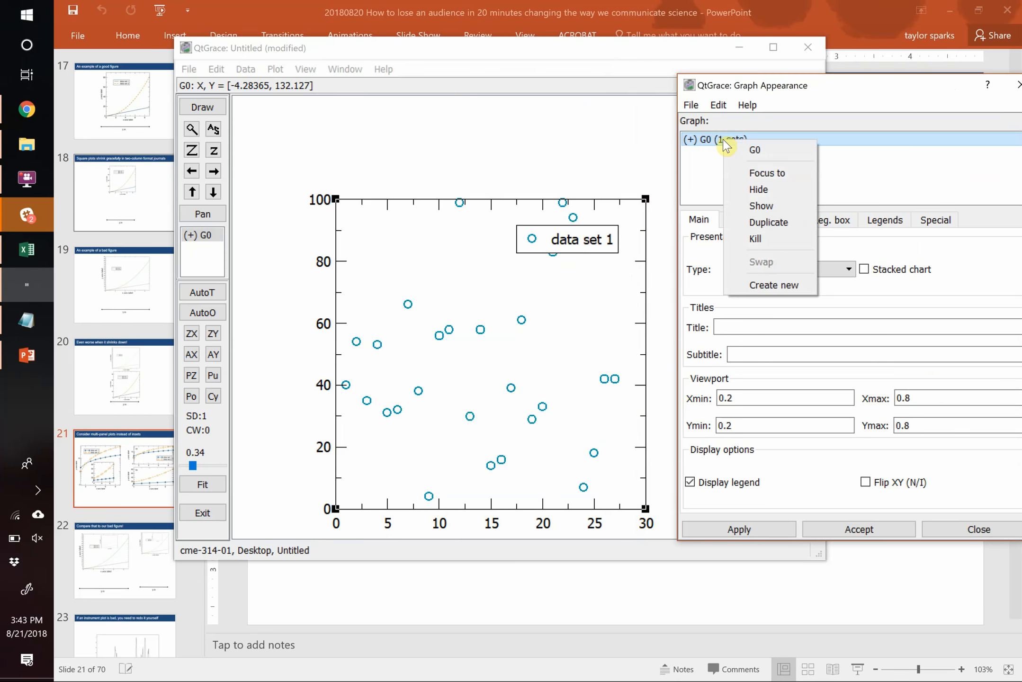
pyautogui.click(767, 231)
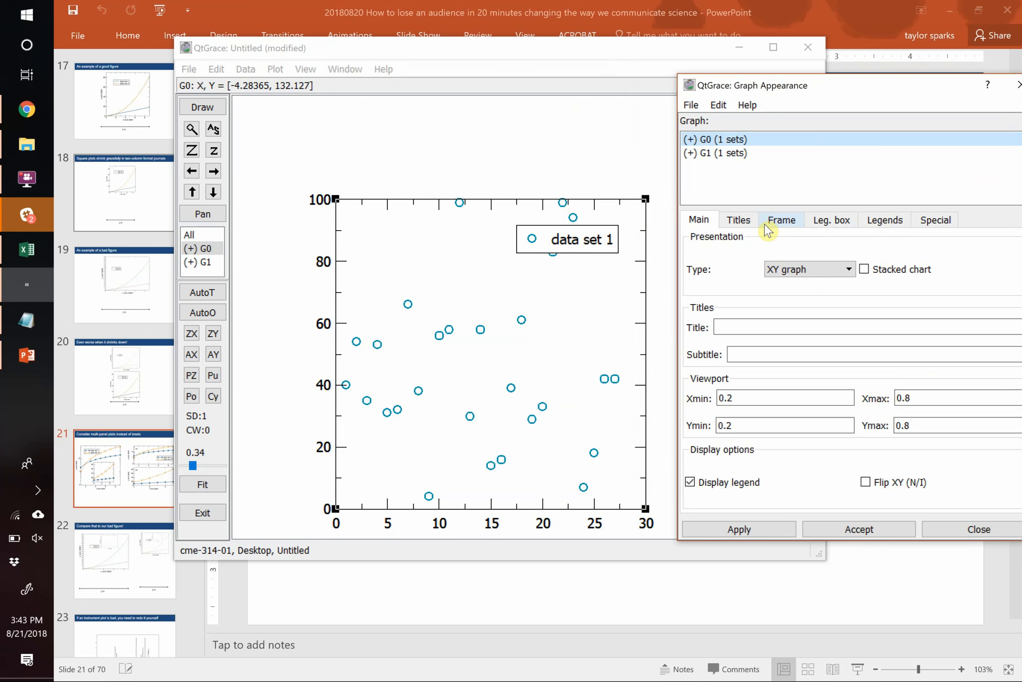
# Set the viewport Ymax of graph G0 to 0.48 and apply it.
pyautogui.click(707, 154)
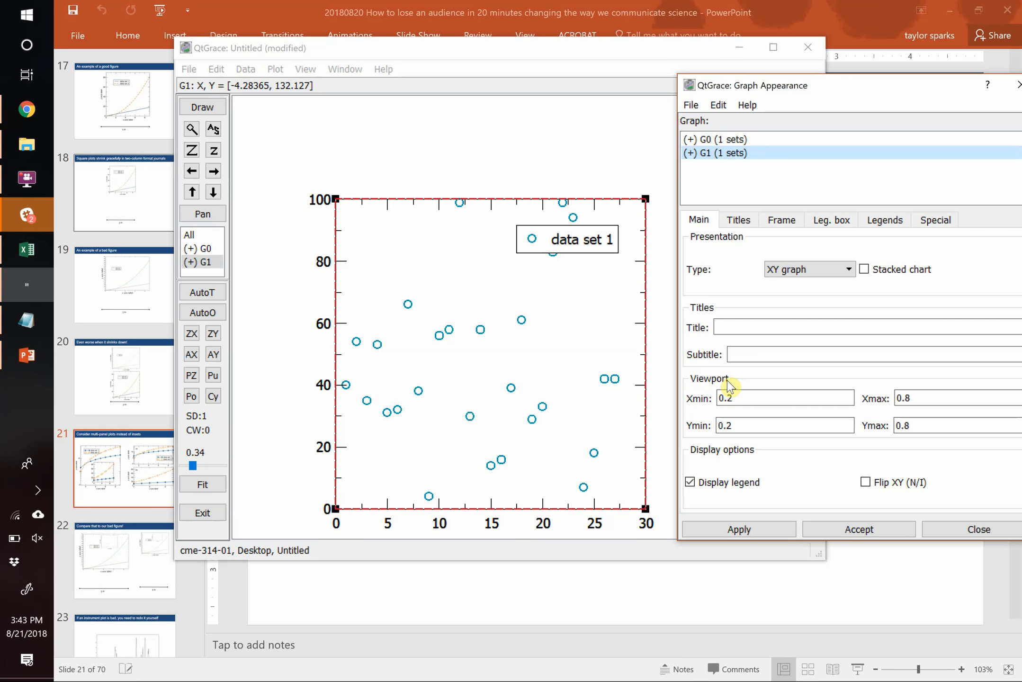
pyautogui.click(725, 140)
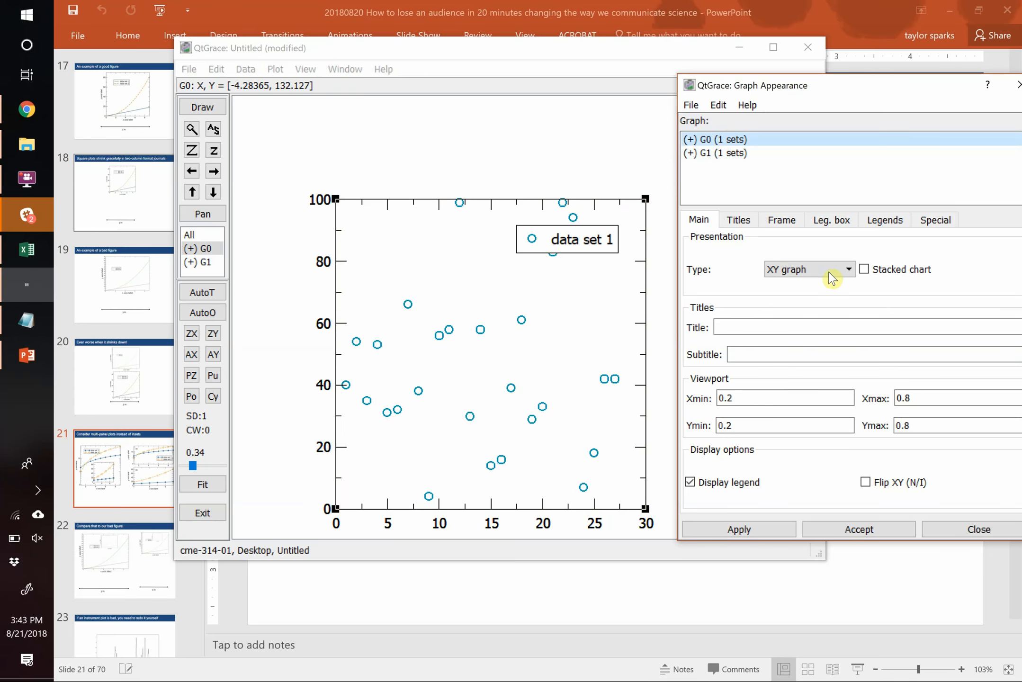
pyautogui.click(765, 420)
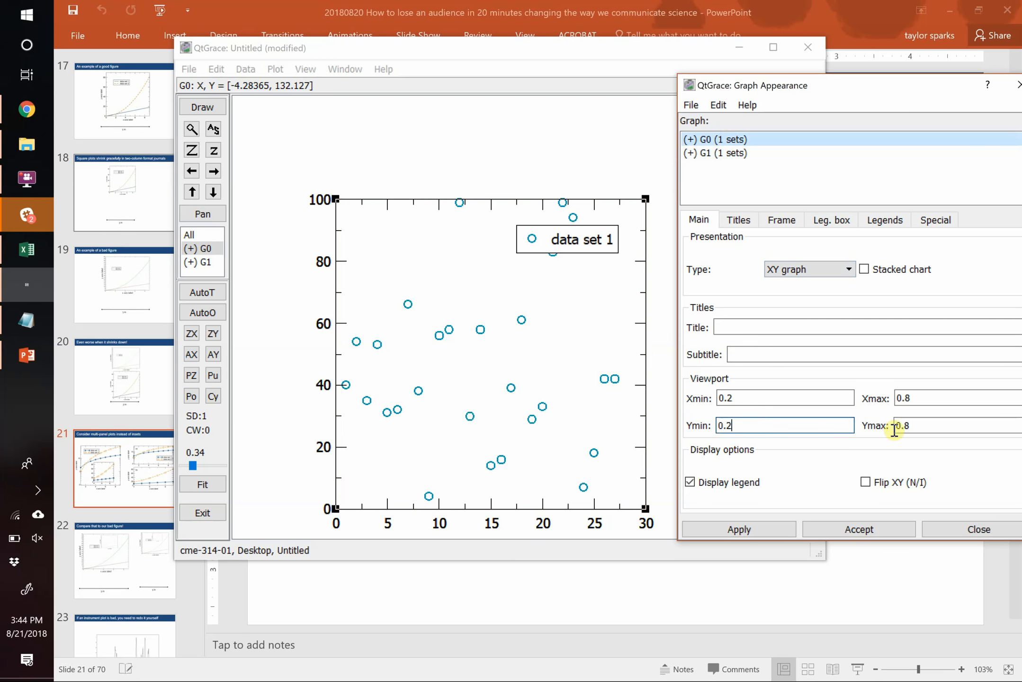
pyautogui.click(930, 427)
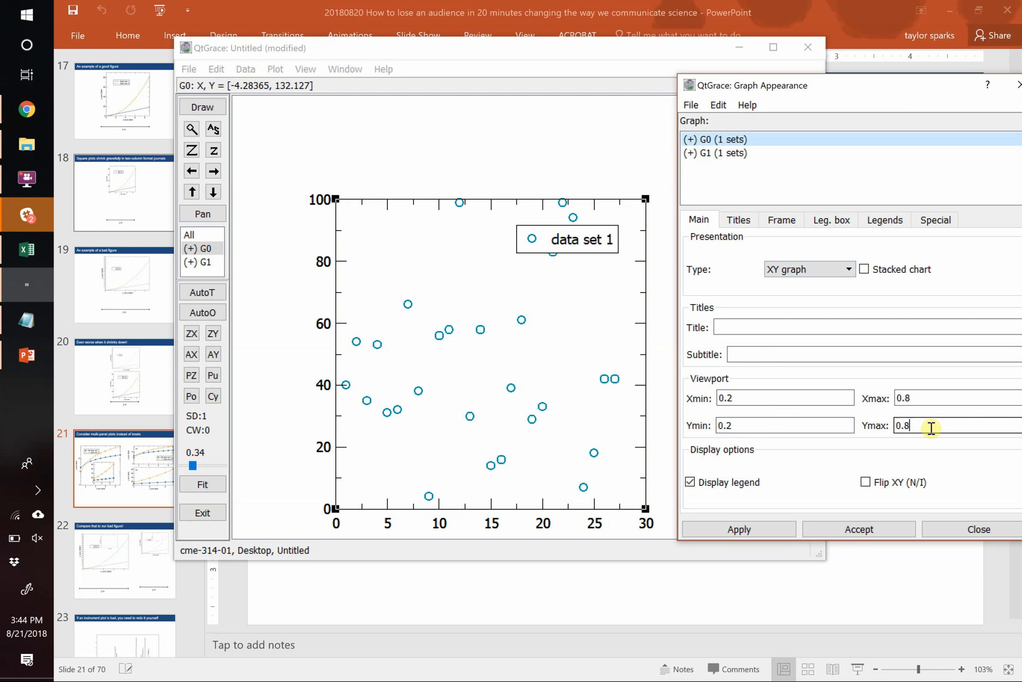
pyautogui.press('Left')
pyautogui.write('4')
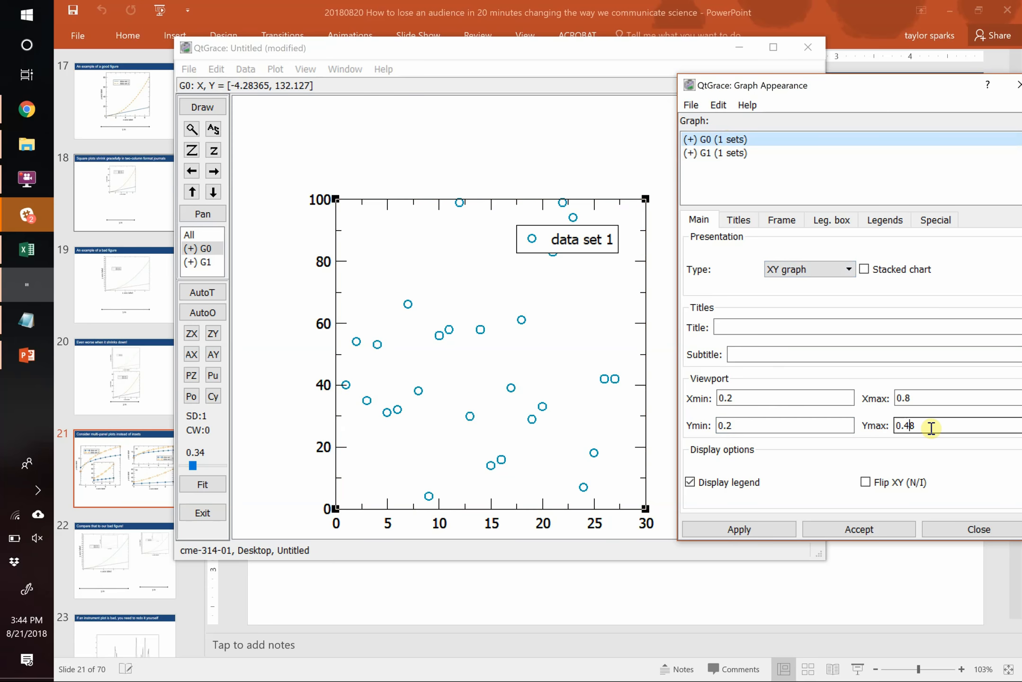
pyautogui.click(758, 530)
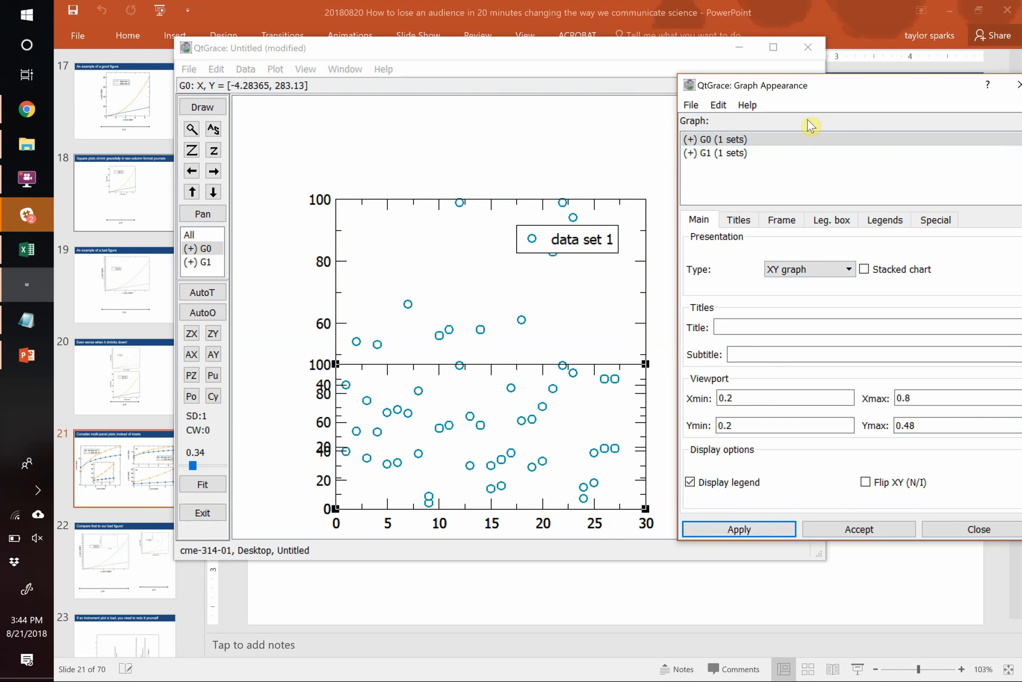
# Set the viewport Ymin of graph G1 to 0.52, apply it, and close the Graph Appearance dialog.
pyautogui.click(747, 153)
pyautogui.click(758, 425)
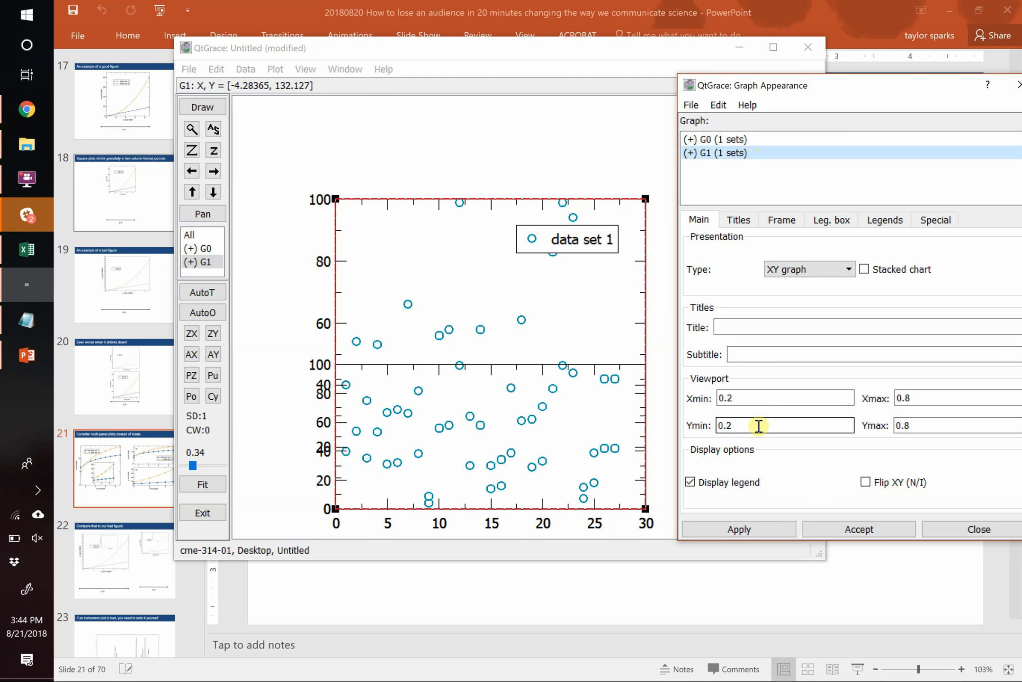
pyautogui.press('Left')
pyautogui.write('5')
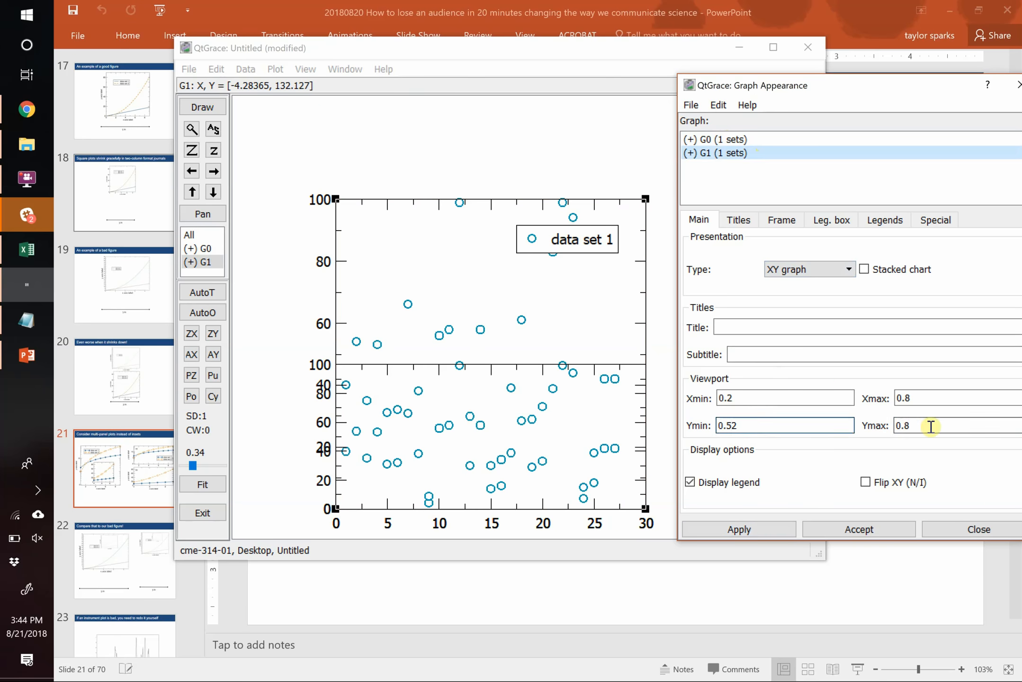
pyautogui.click(756, 530)
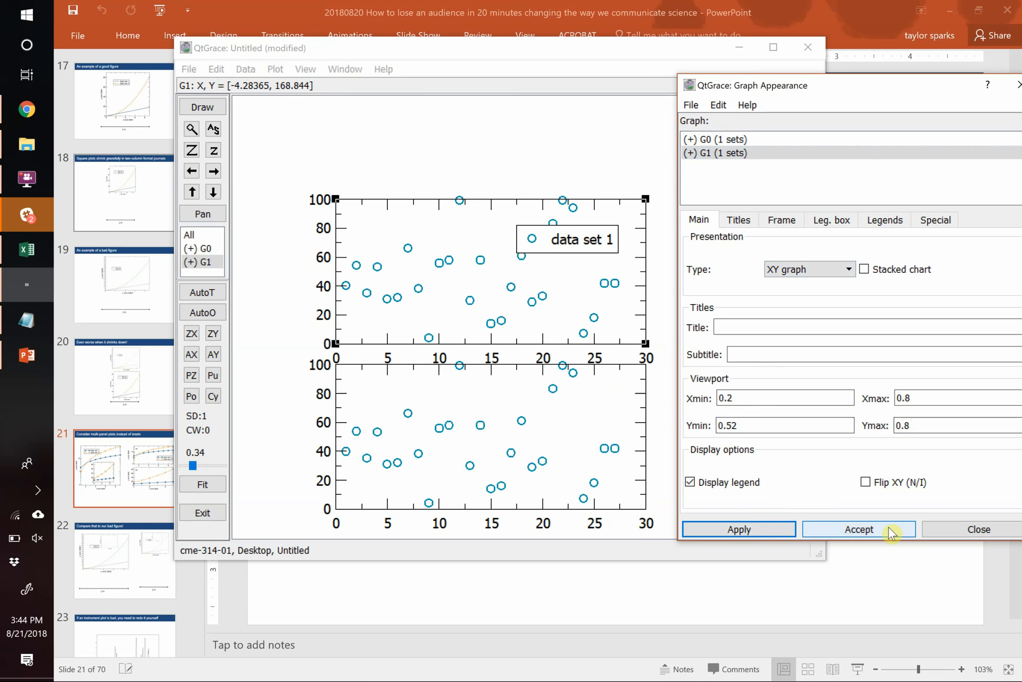
pyautogui.click(1018, 85)
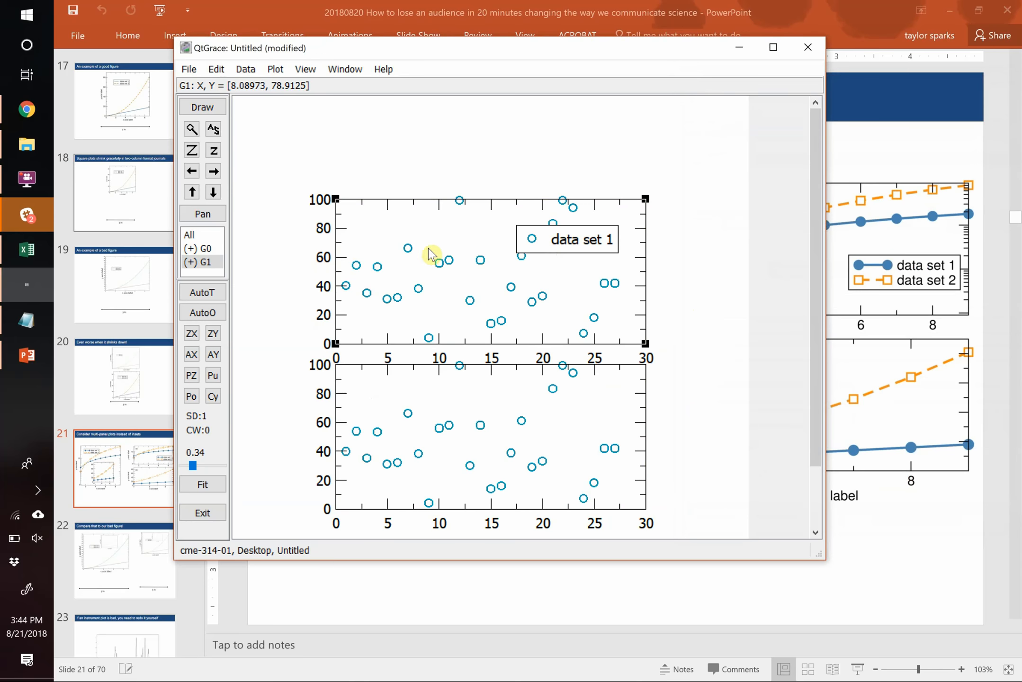
# Hide the upper graph's X axis tick labels by setting their character size to 0, and accept the change.
pyautogui.doubleClick(468, 347)
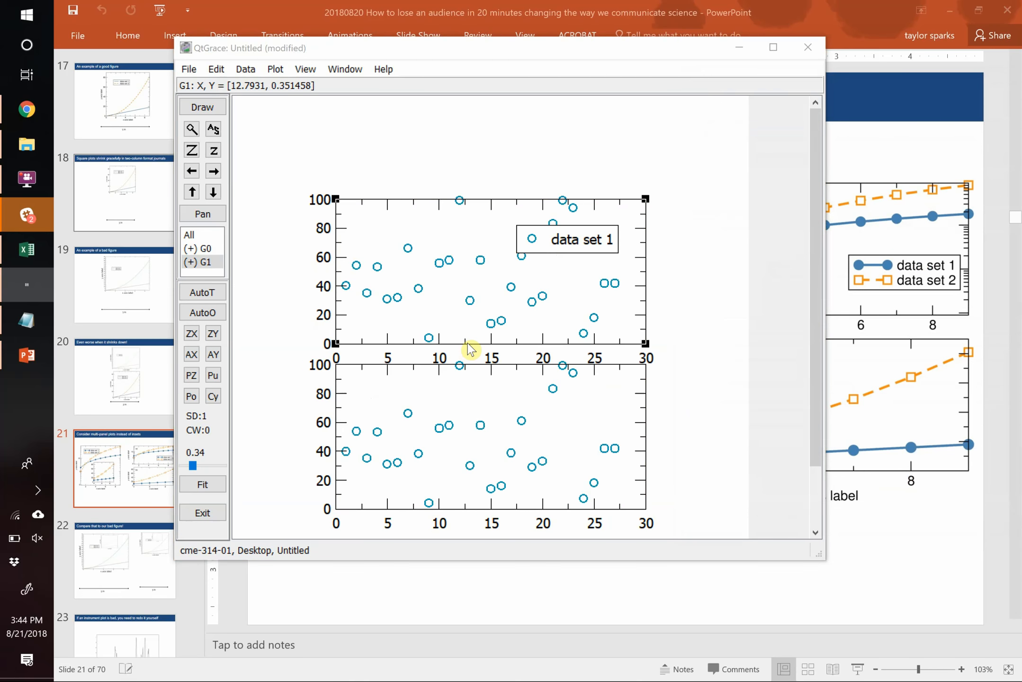
pyautogui.moveTo(389, 67); pyautogui.dragTo(788, 78)
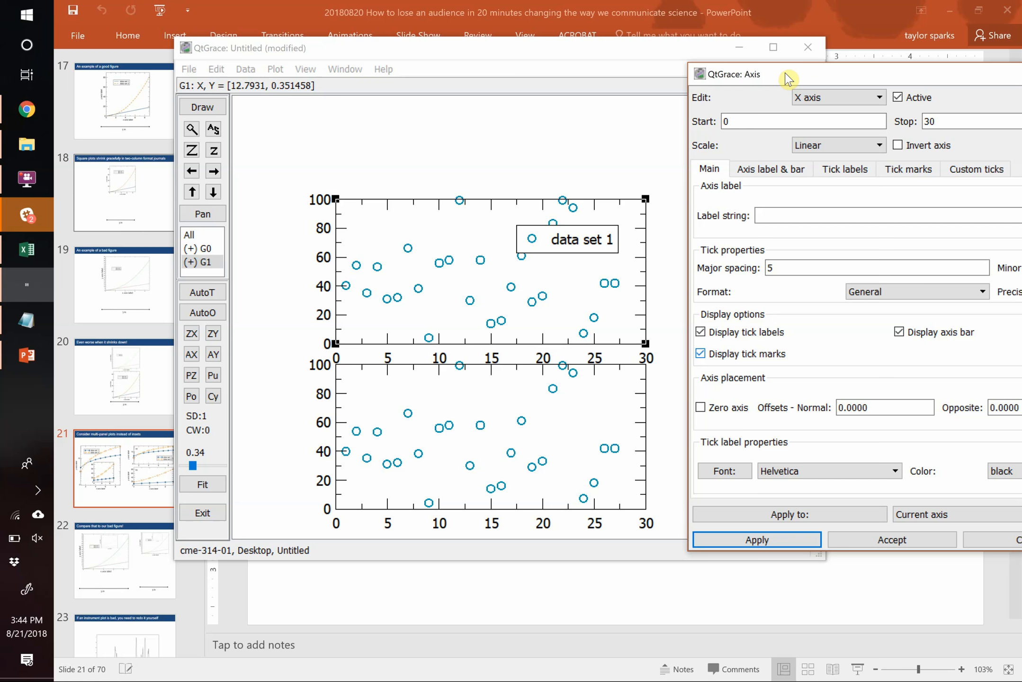
pyautogui.hotkey('alt', 'Tab')
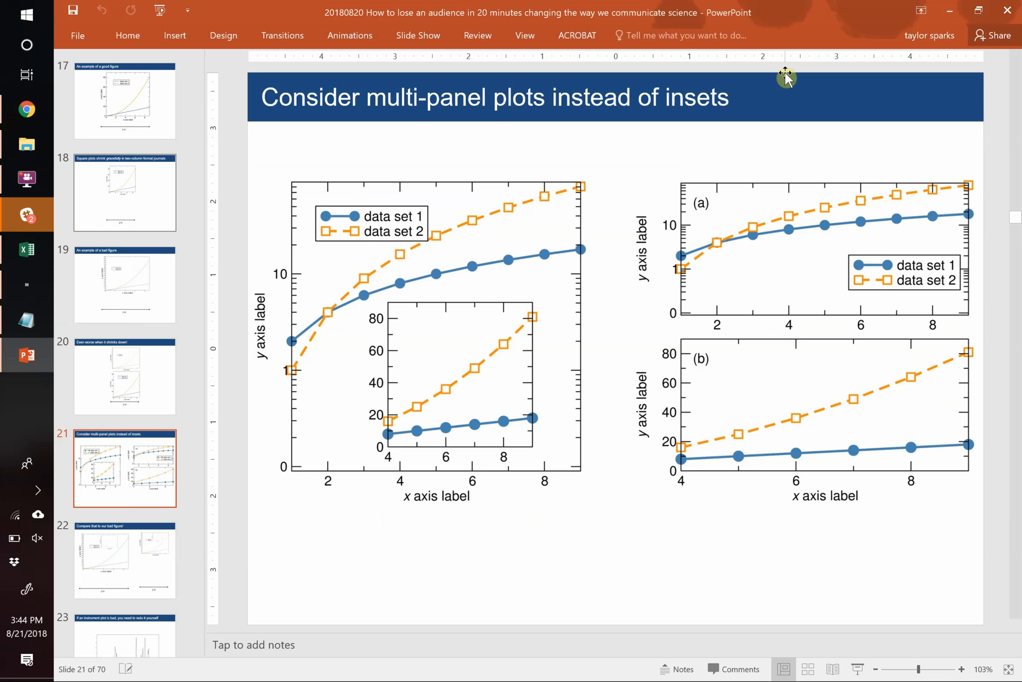
pyautogui.hotkey('alt', 'Tab')
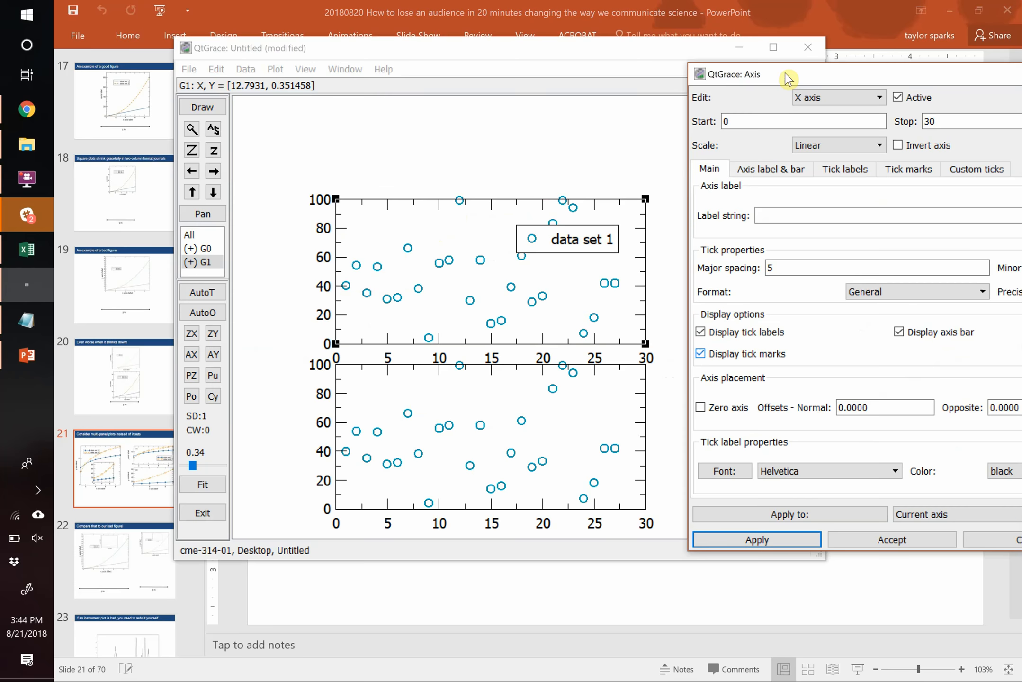
pyautogui.moveTo(916, 78); pyautogui.dragTo(580, 67)
pyautogui.click(517, 161)
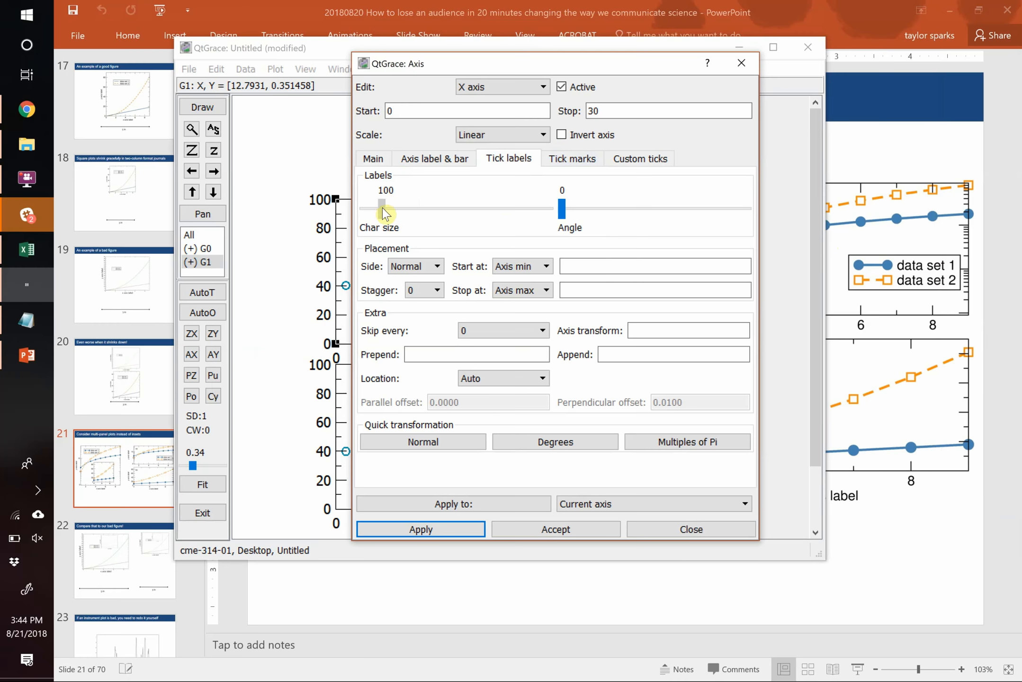
pyautogui.moveTo(381, 209); pyautogui.dragTo(331, 210)
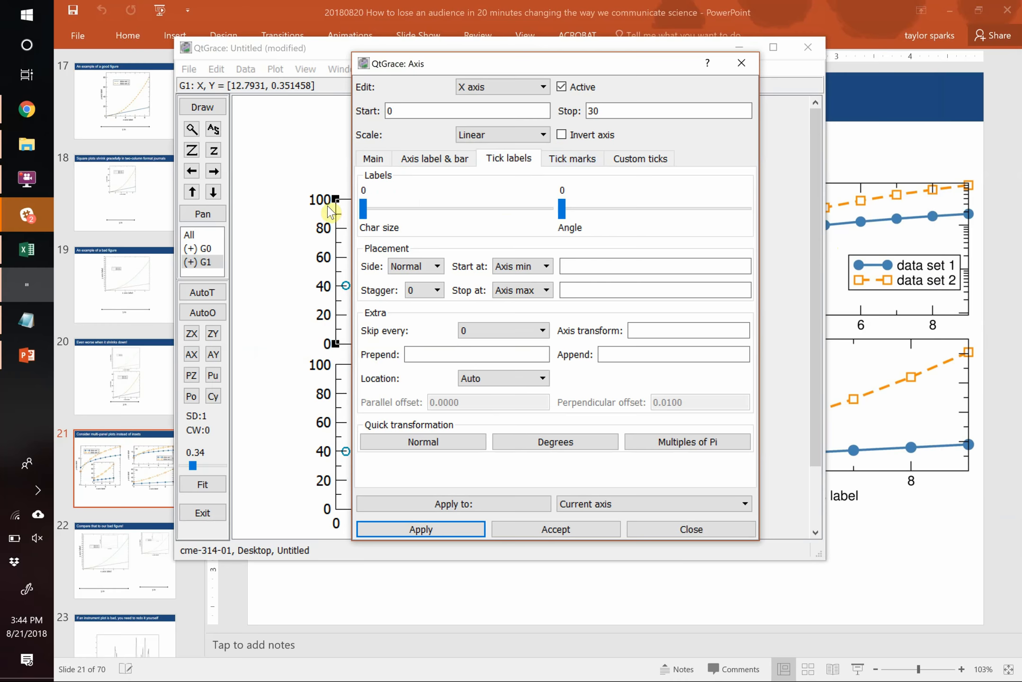
pyautogui.click(446, 530)
pyautogui.click(549, 529)
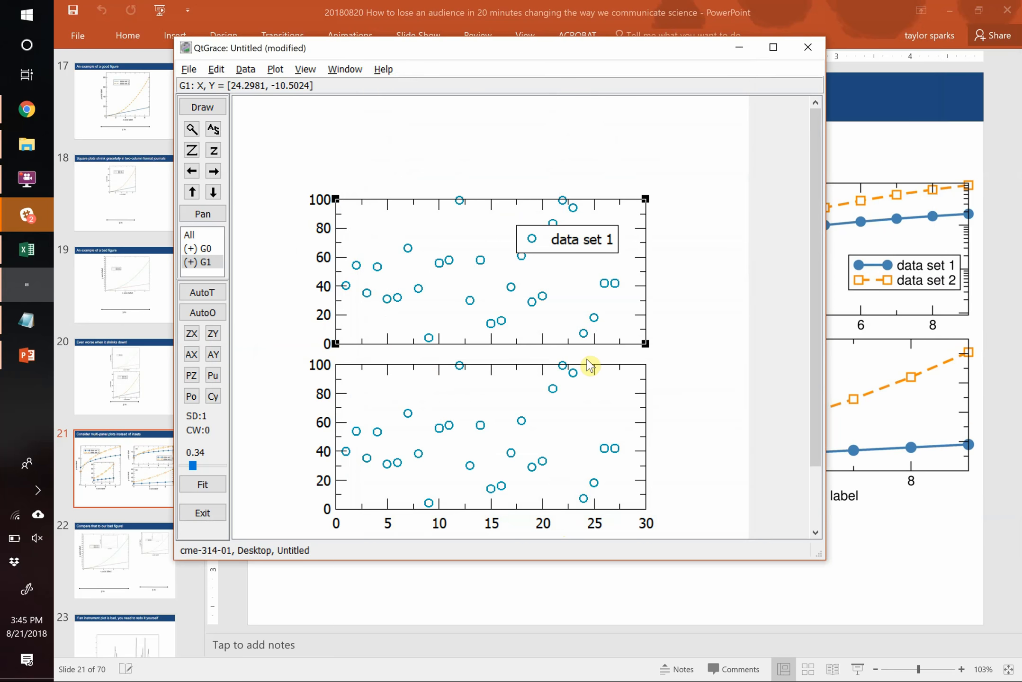
pyautogui.doubleClick(341, 235)
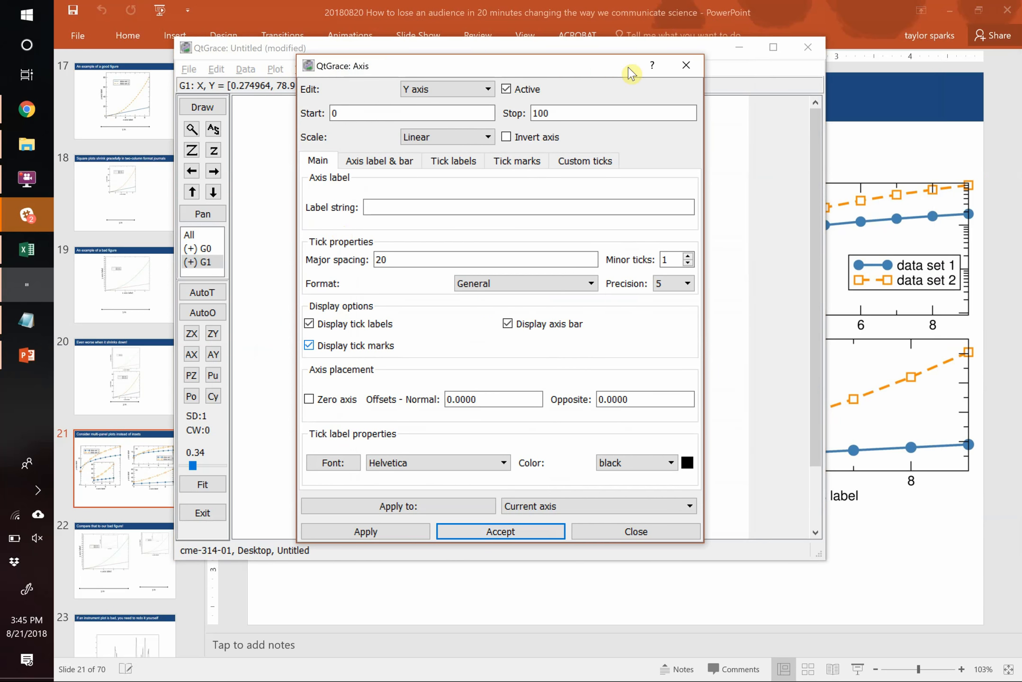
pyautogui.click(683, 66)
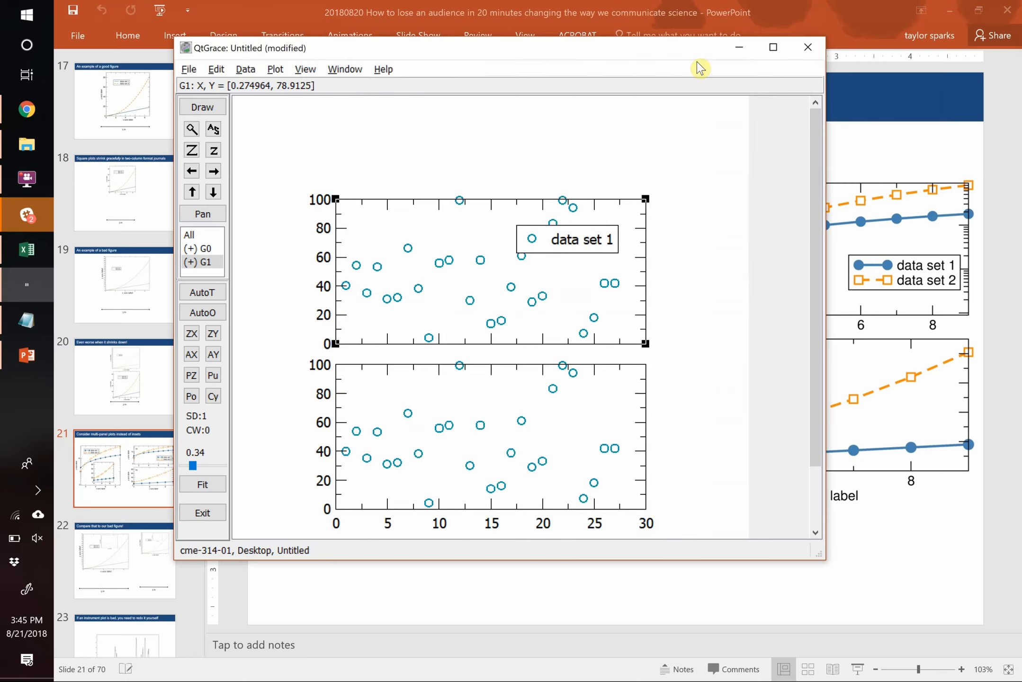
# Kill the data set S0 of the upper graph G1 and close the Set Appearance dialog.
pyautogui.doubleClick(450, 234)
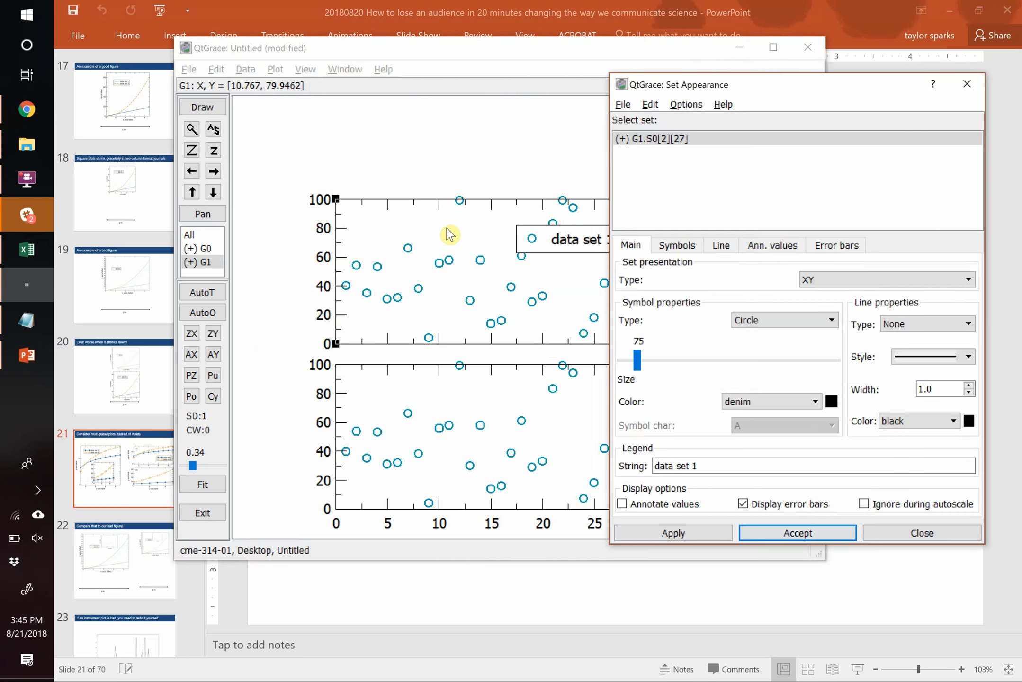
pyautogui.click(650, 142)
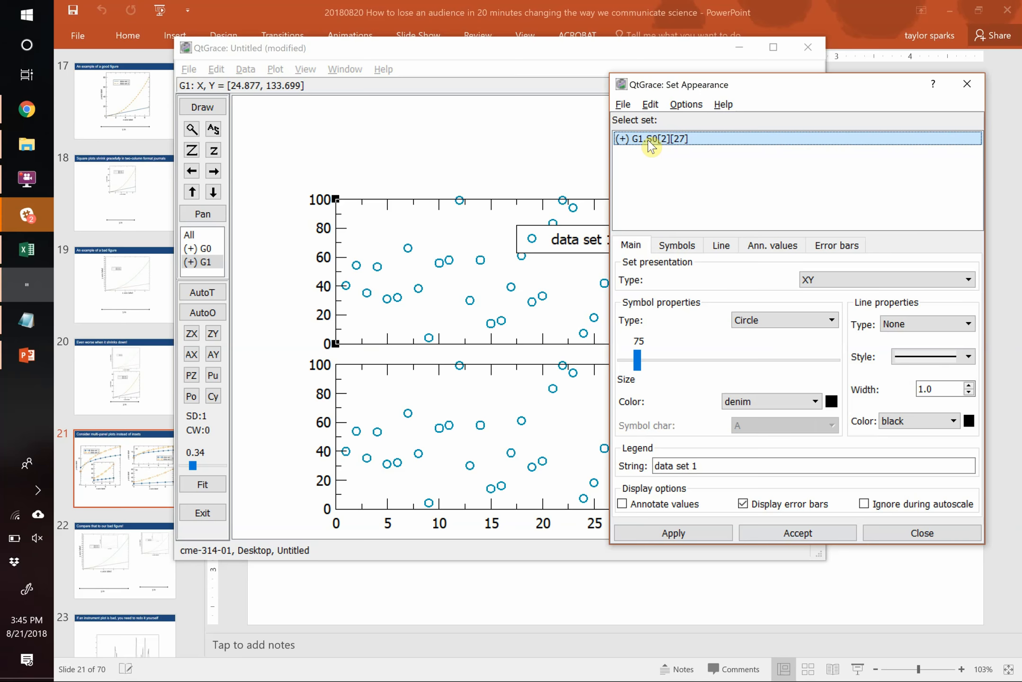
pyautogui.rightClick(654, 140)
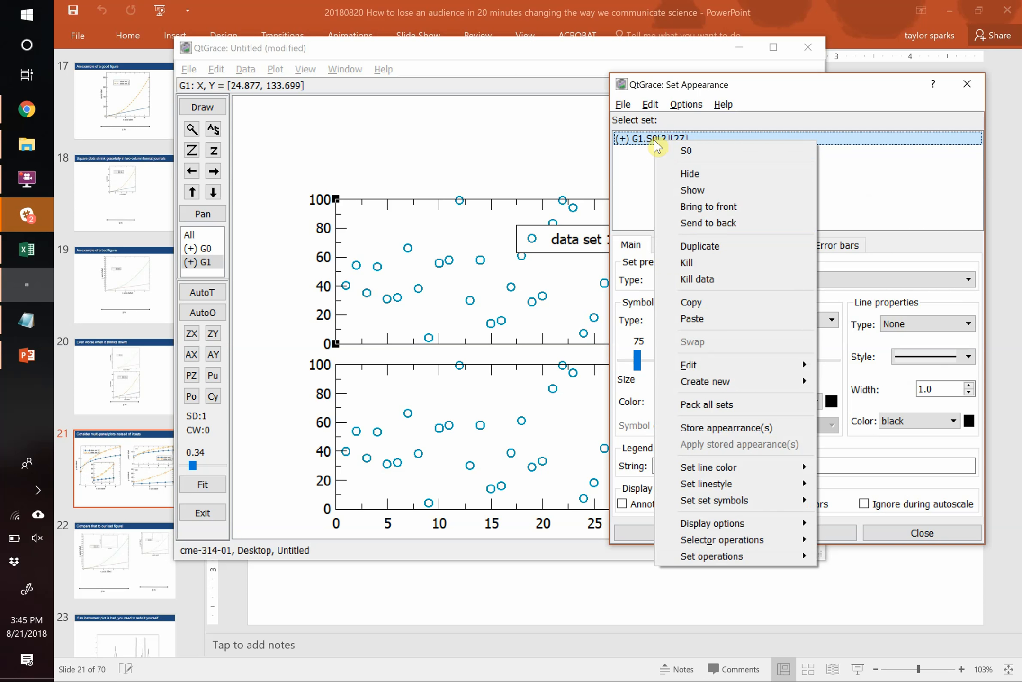
pyautogui.click(699, 263)
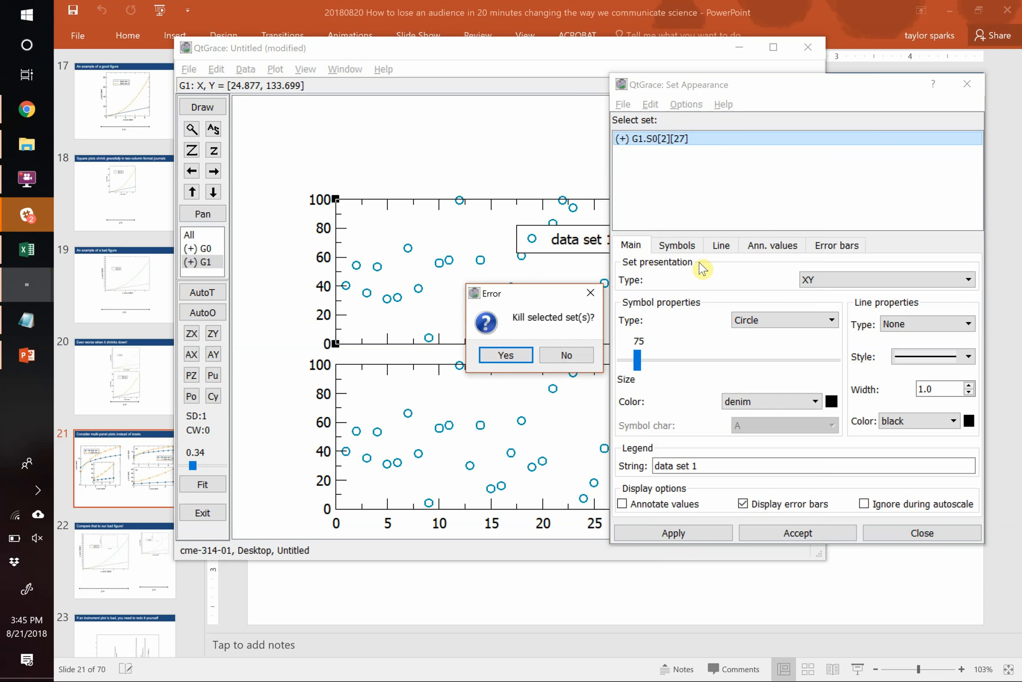
pyautogui.click(511, 356)
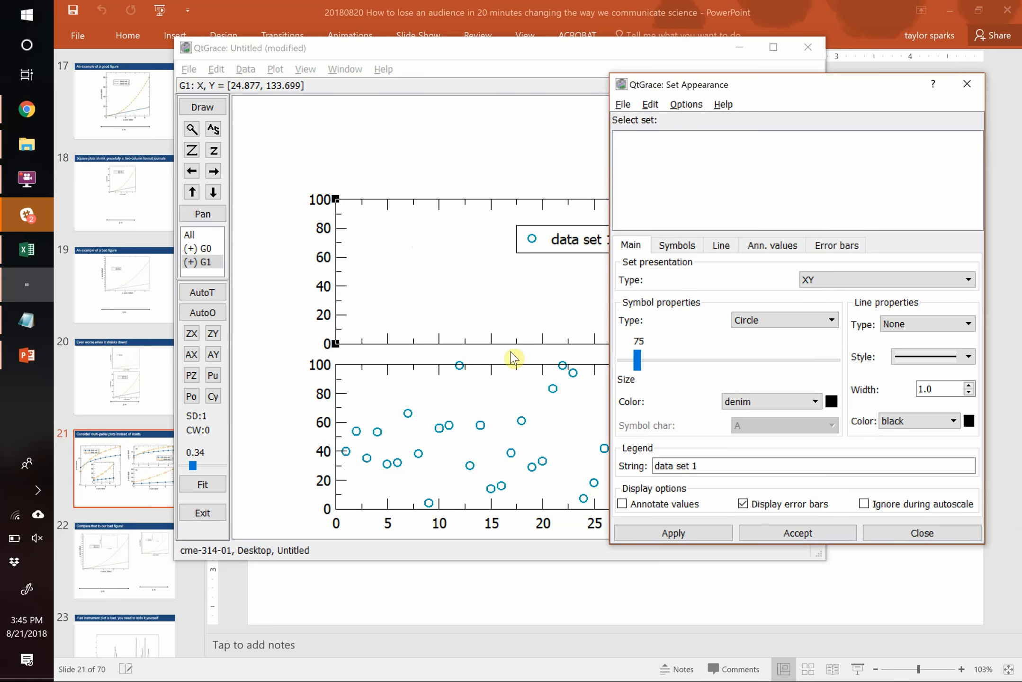
pyautogui.click(967, 84)
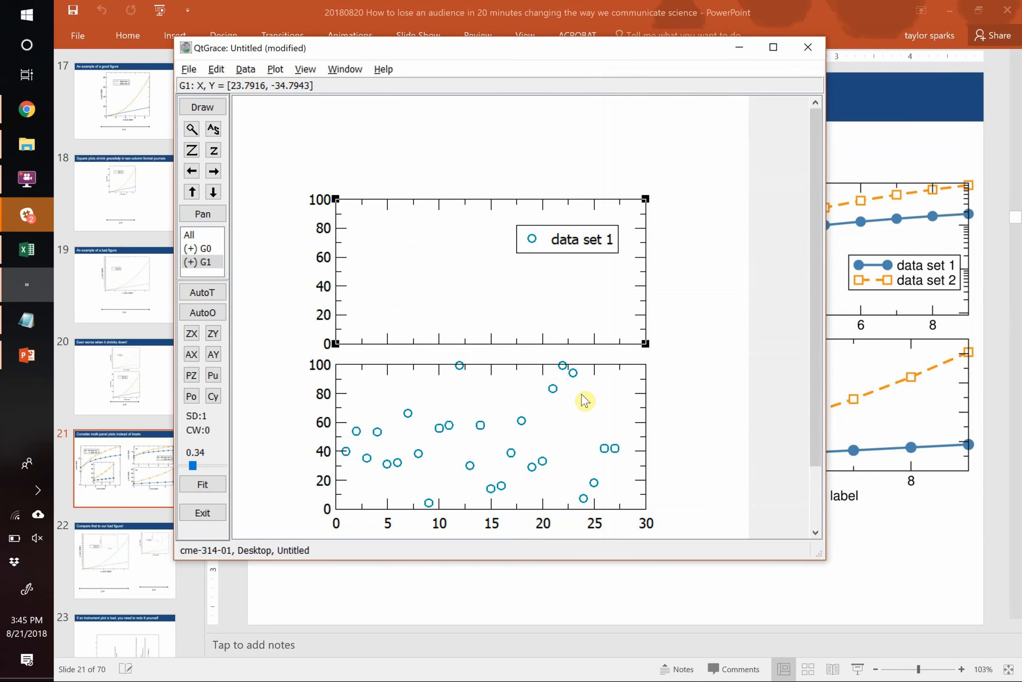
# Set the legend box Y location of graph G1 to 0.35 in the Graph Appearance dialog and apply it.
pyautogui.click(274, 69)
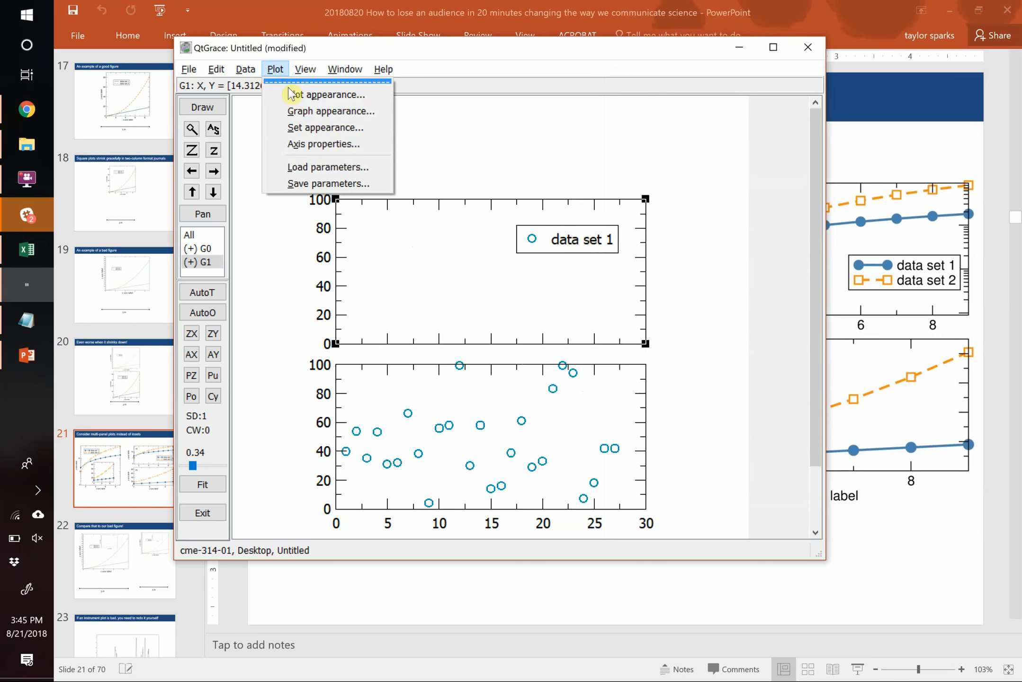
pyautogui.click(325, 112)
pyautogui.click(471, 210)
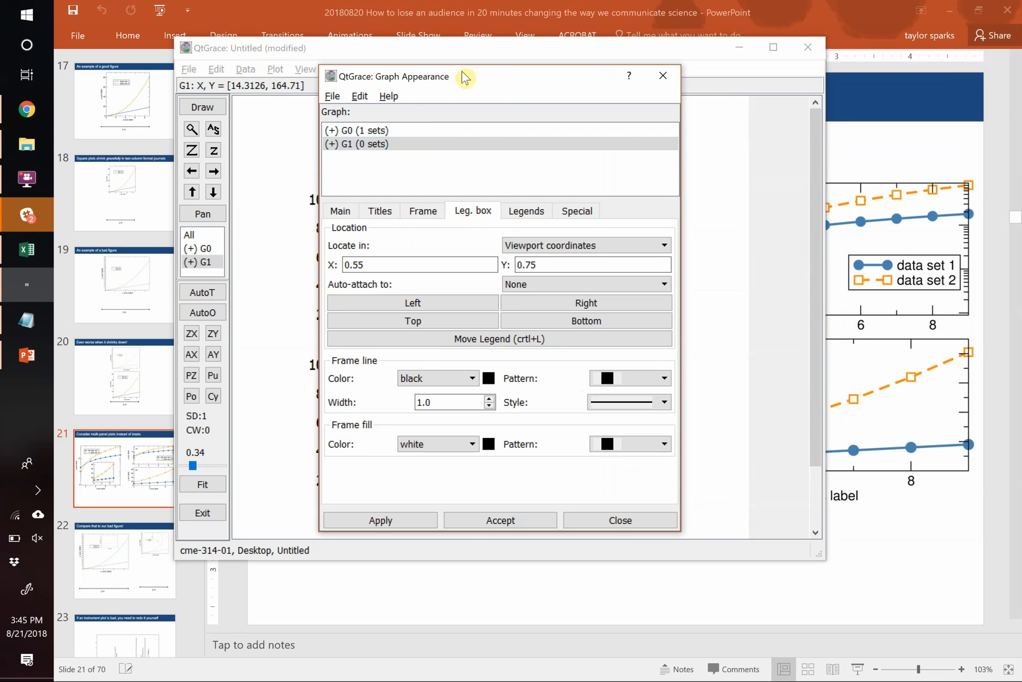
pyautogui.click(339, 214)
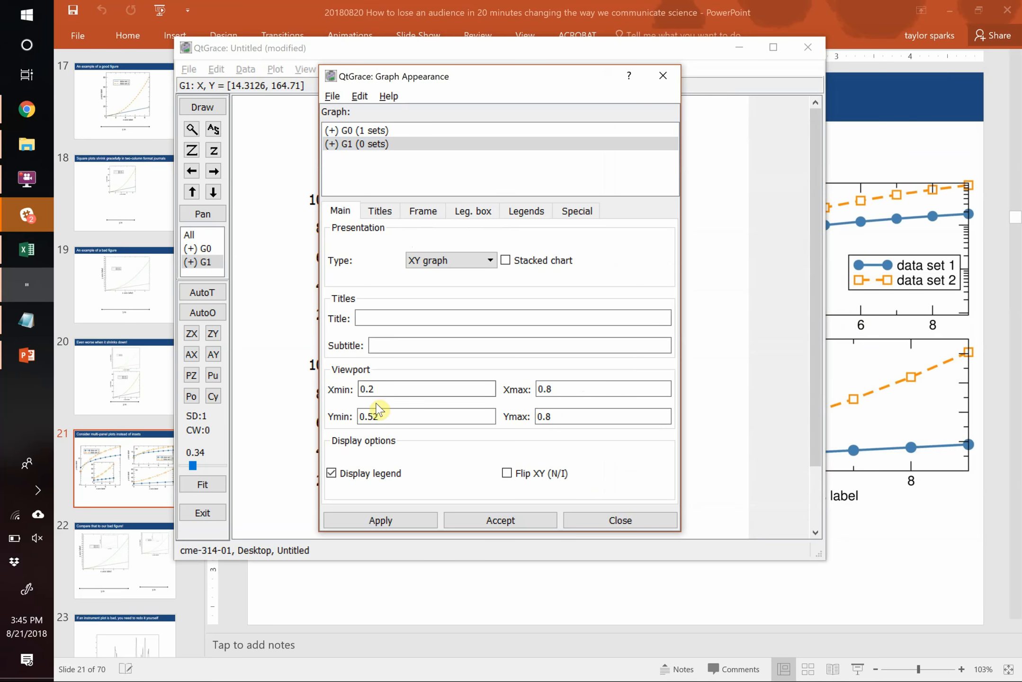
pyautogui.click(391, 415)
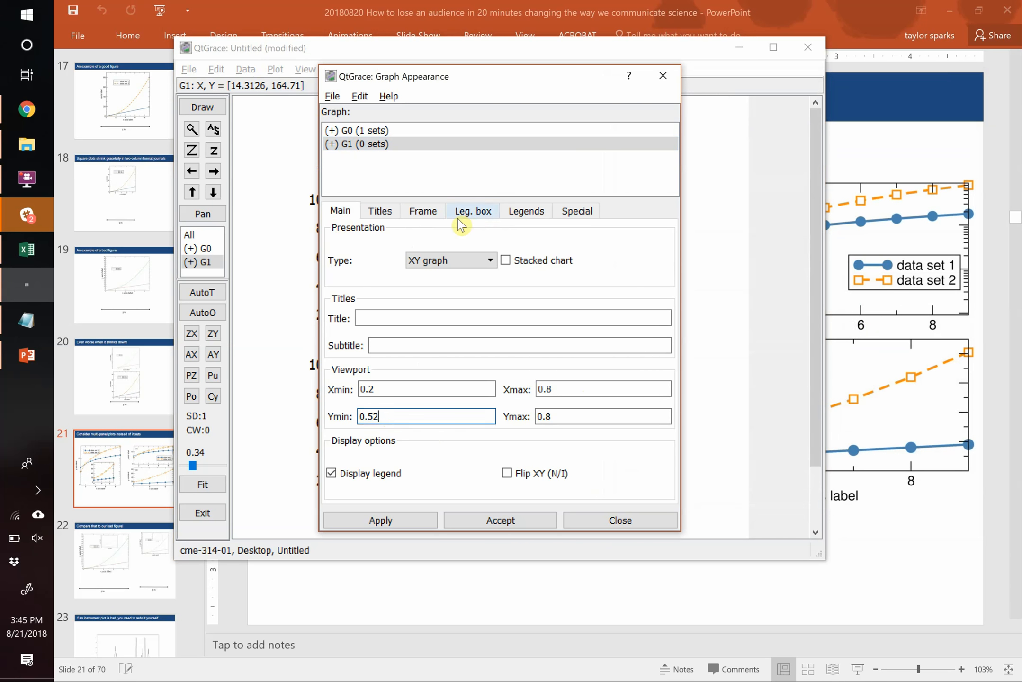
pyautogui.click(469, 214)
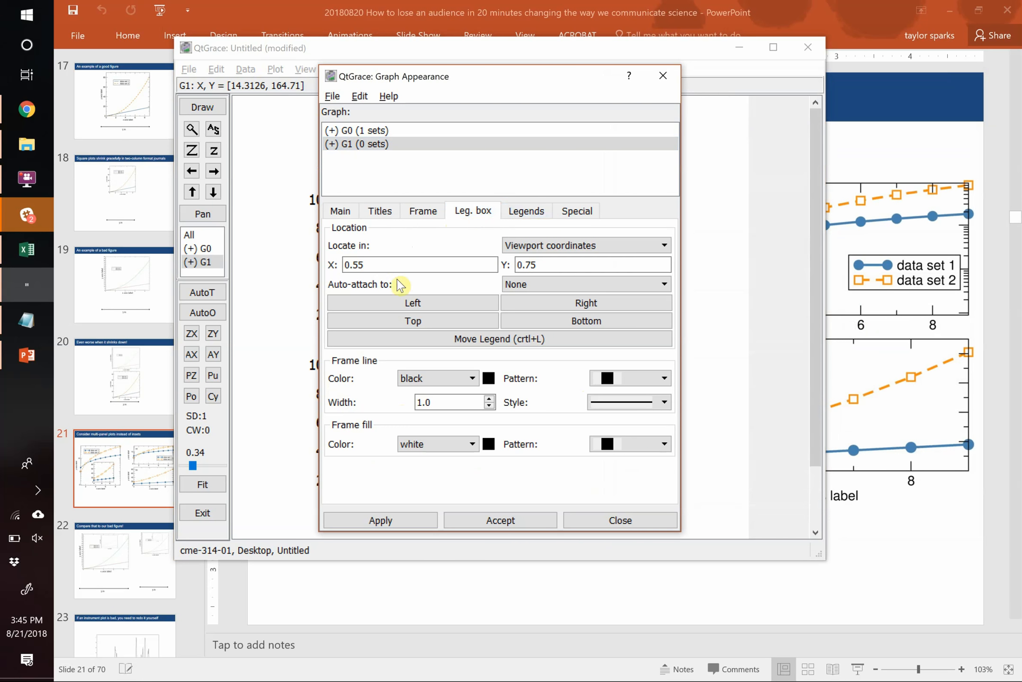
pyautogui.click(392, 264)
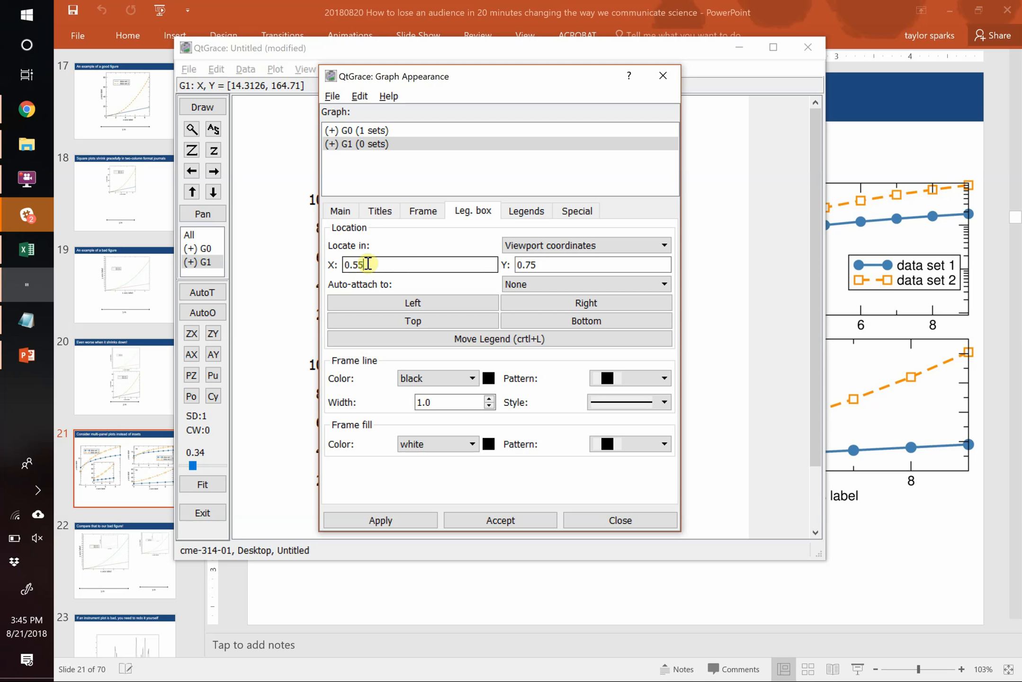
pyautogui.click(547, 264)
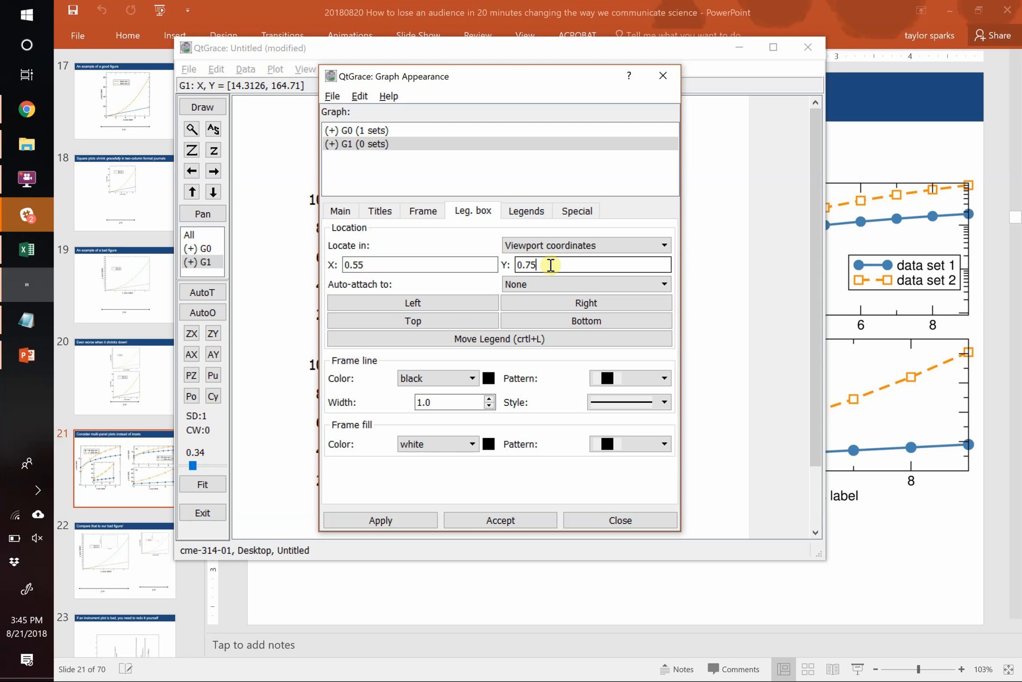
pyautogui.press('BackSpace')
pyautogui.press('BackSpace')
pyautogui.write('35')
pyautogui.moveTo(464, 78); pyautogui.dragTo(807, 110)
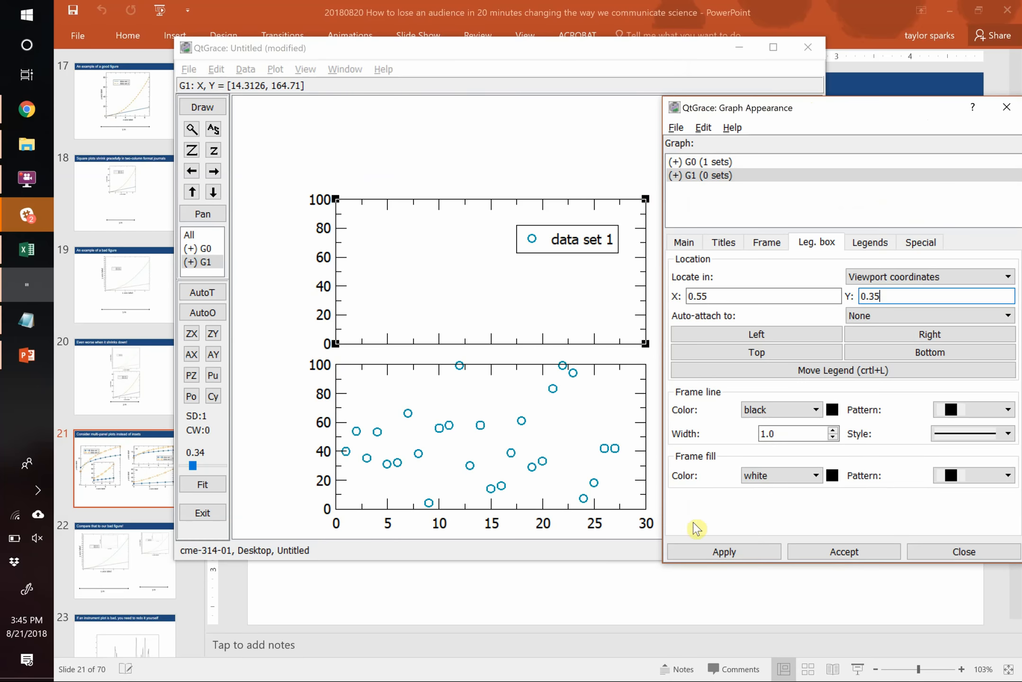
pyautogui.click(723, 551)
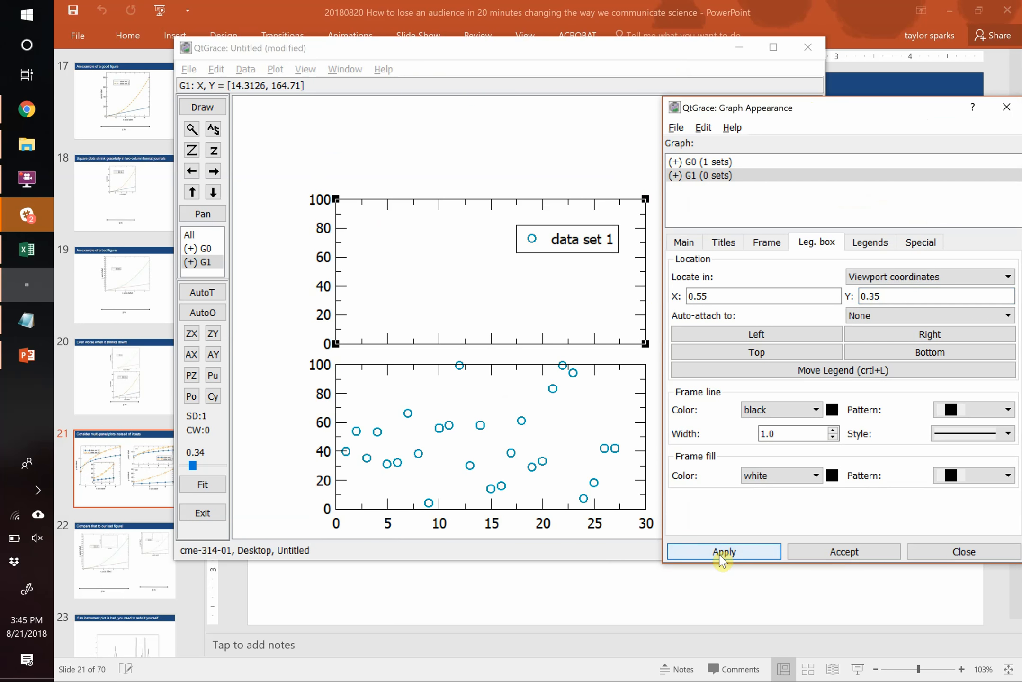
# Set the legend box Y location of graph G0 to 0.35 and apply it.
pyautogui.click(730, 162)
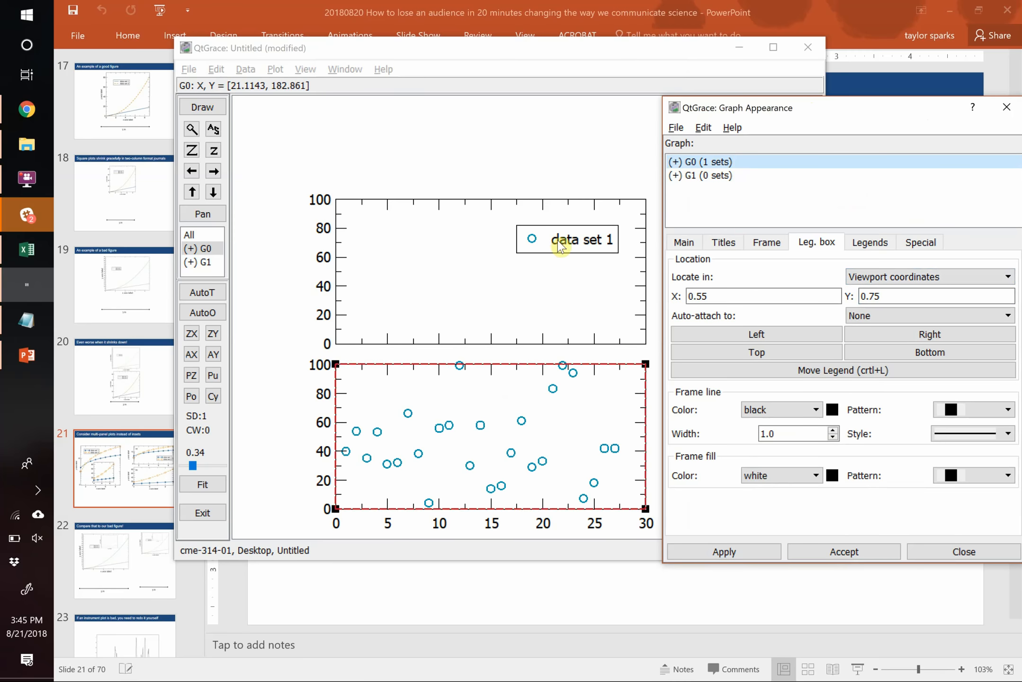
pyautogui.click(896, 297)
pyautogui.press('BackSpace')
pyautogui.press('BackSpace')
pyautogui.write('35')
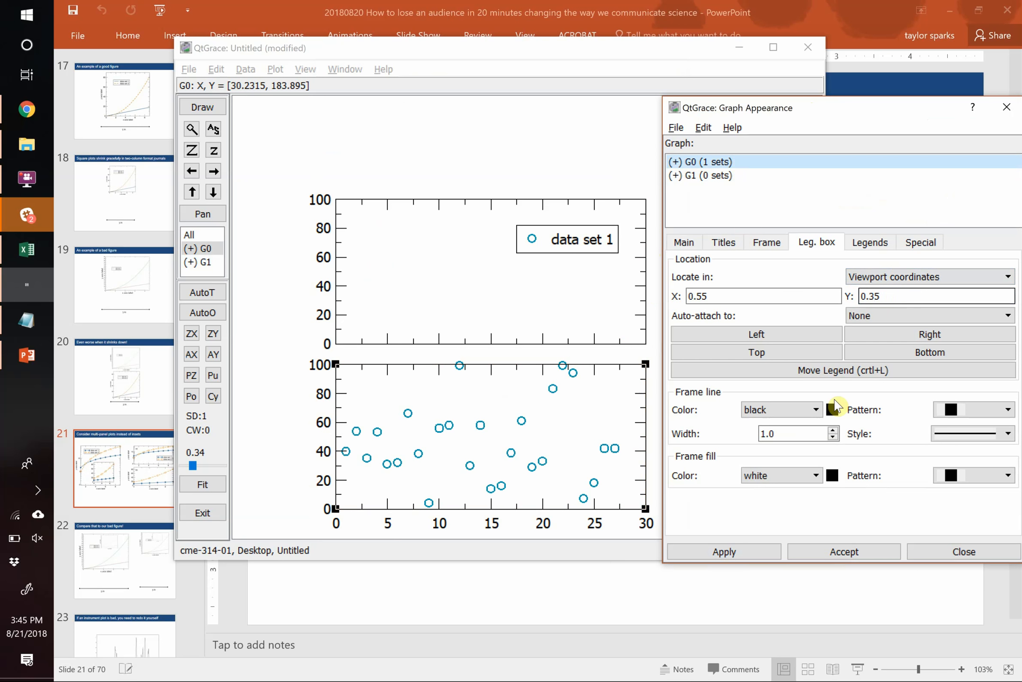
pyautogui.click(753, 553)
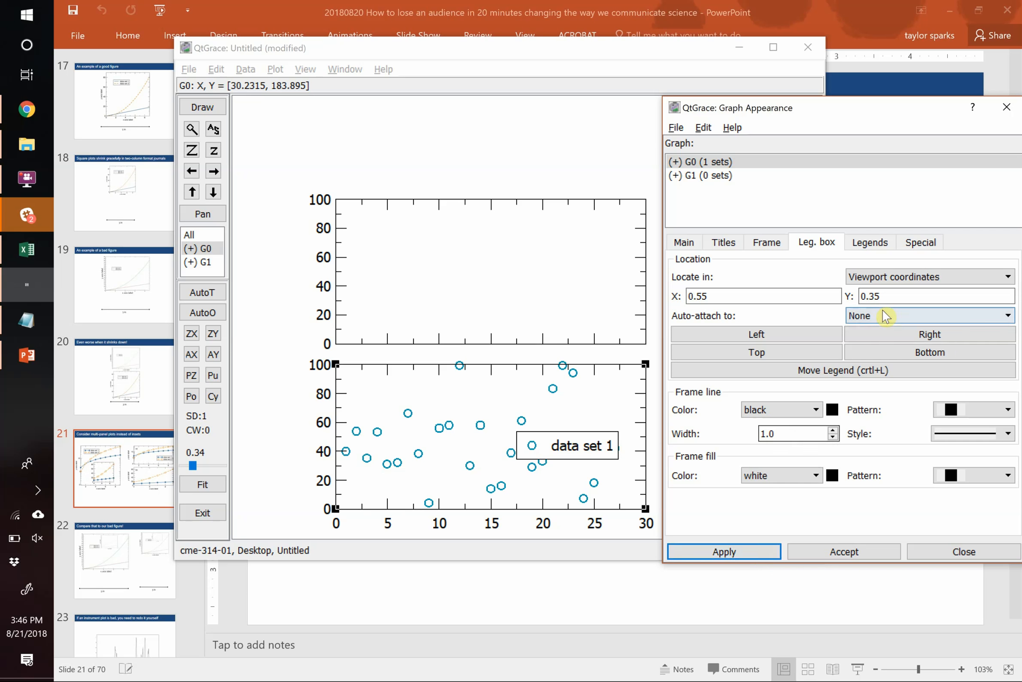
# Set the legend box Y location of graph G0 to 0.45 and apply it.
pyautogui.click(896, 297)
pyautogui.press('BackSpace')
pyautogui.press('BackSpace')
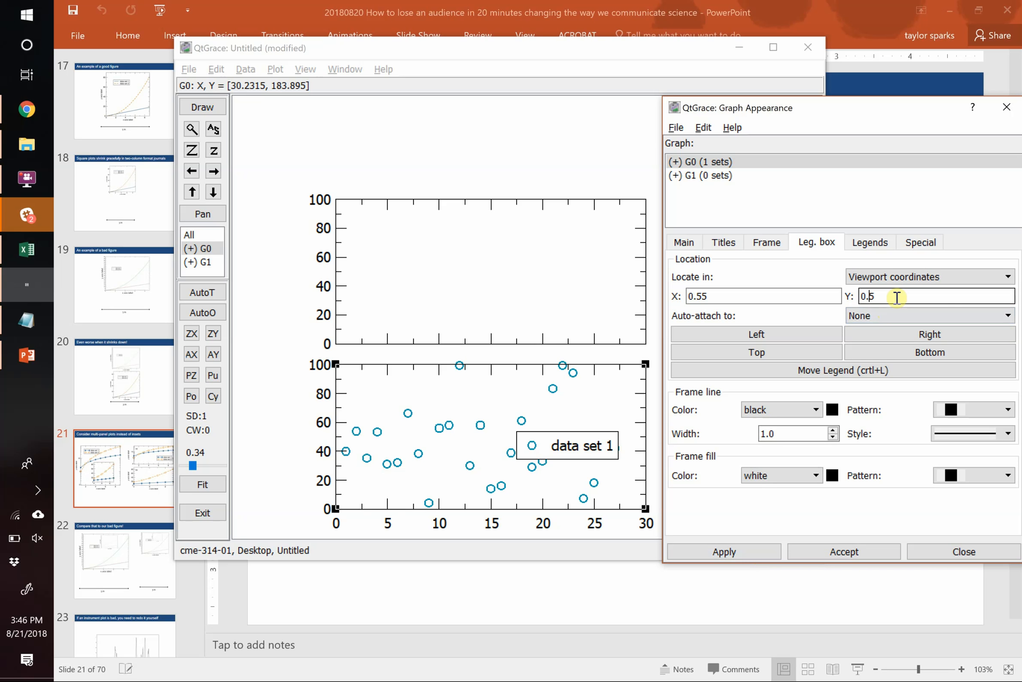
pyautogui.write('45')
pyautogui.press('Tab')
pyautogui.click(750, 549)
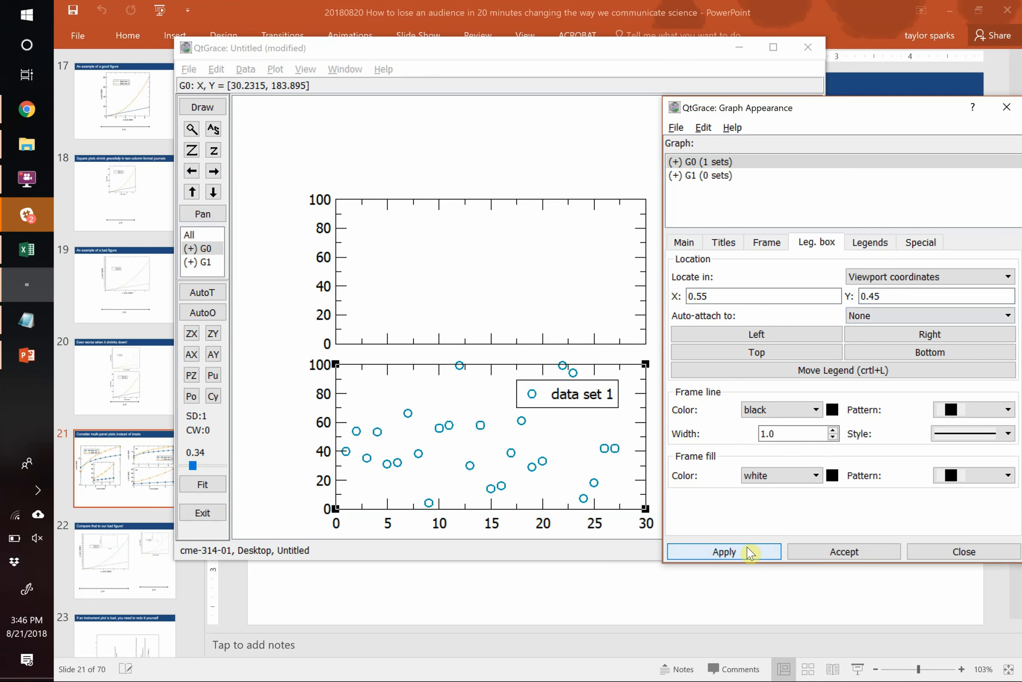
# Set the legend box X location of graph G0 to 0.58, apply it, and close the Graph Appearance dialog.
pyautogui.click(708, 297)
pyautogui.press('BackSpace')
pyautogui.write('8')
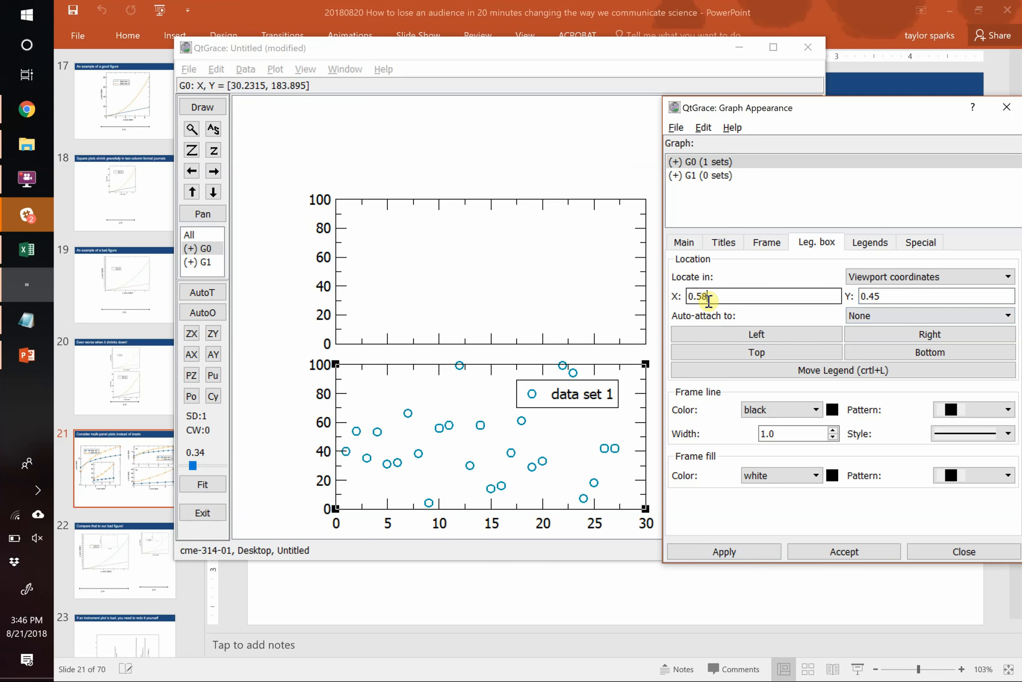
pyautogui.click(731, 552)
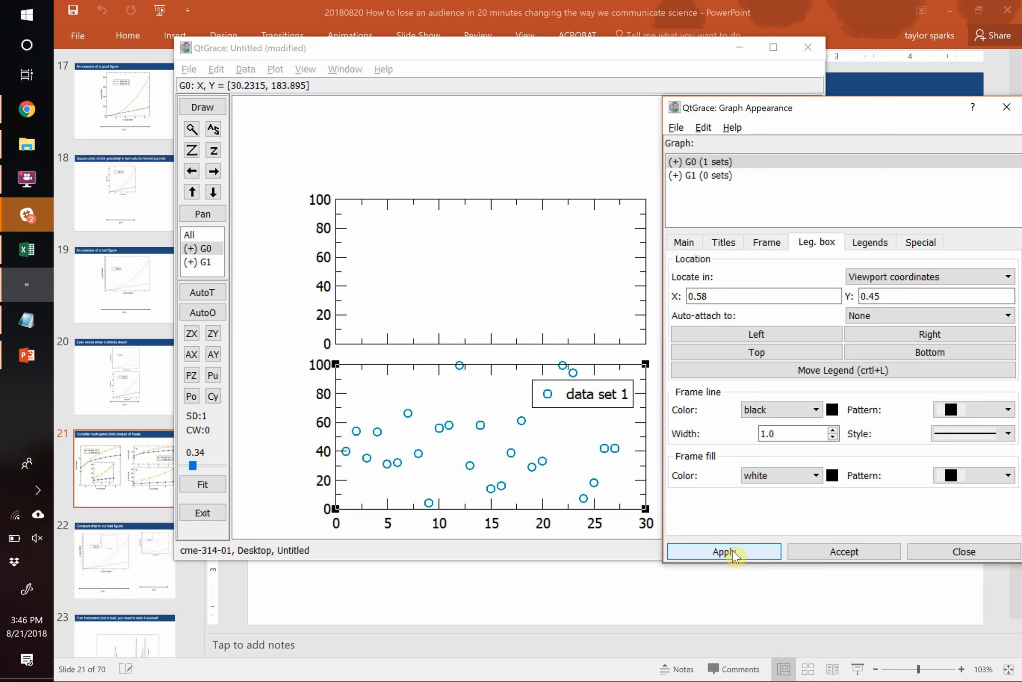
pyautogui.click(1006, 107)
# Label the upper graph's Y axis "data label", apply it, and close the Axis dialog.
pyautogui.click(472, 282)
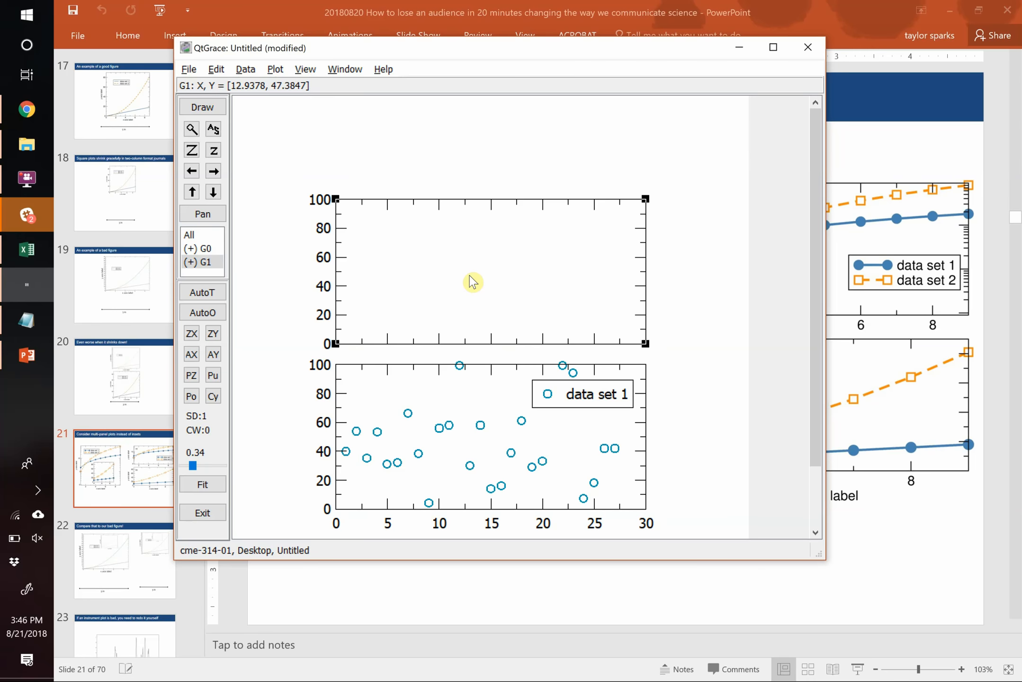
pyautogui.doubleClick(337, 261)
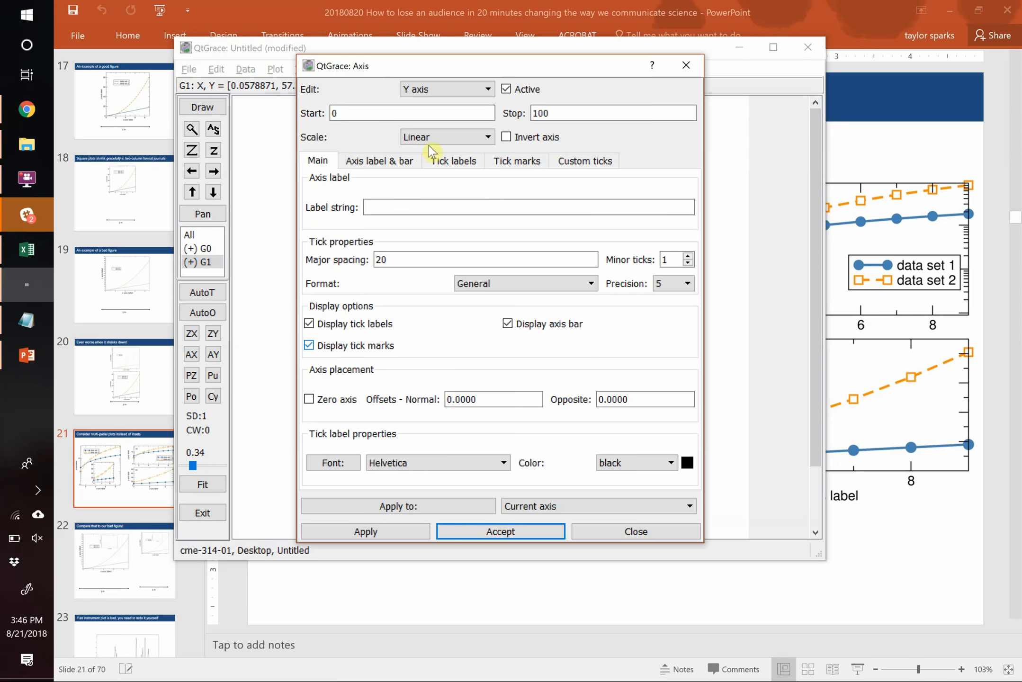
pyautogui.click(388, 209)
pyautogui.write('data label')
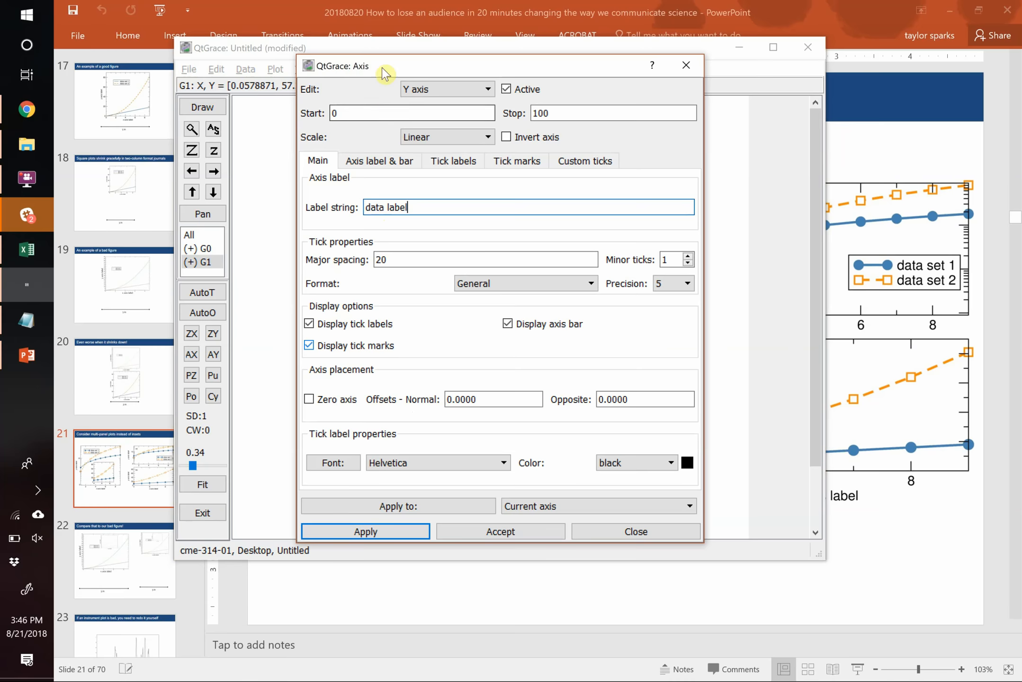
pyautogui.moveTo(384, 65); pyautogui.dragTo(707, 81)
pyautogui.click(709, 544)
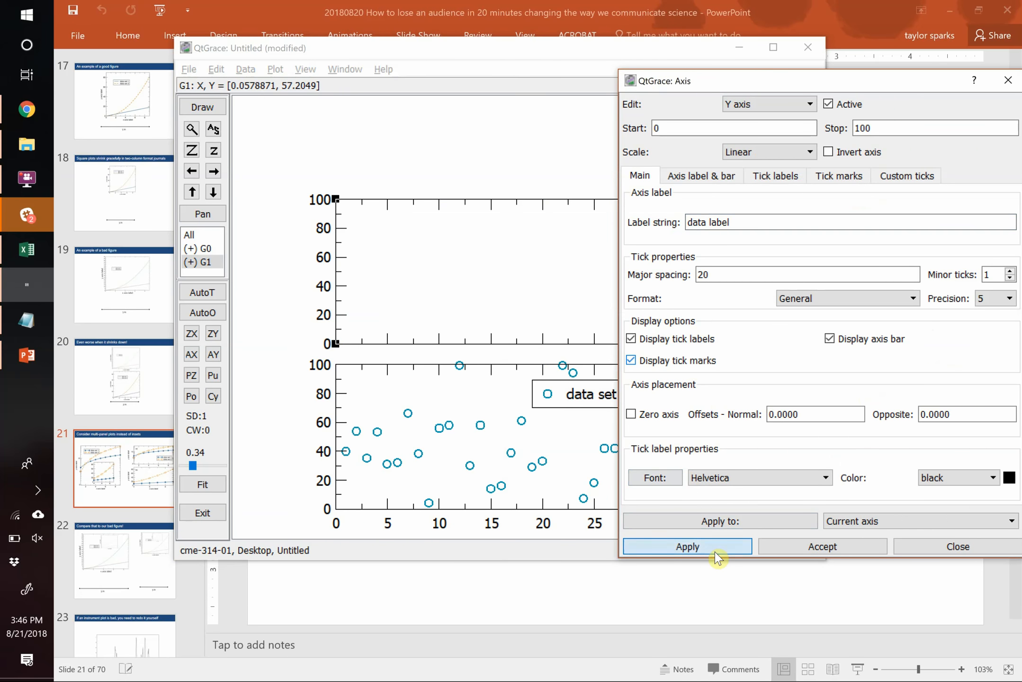
pyautogui.click(1006, 81)
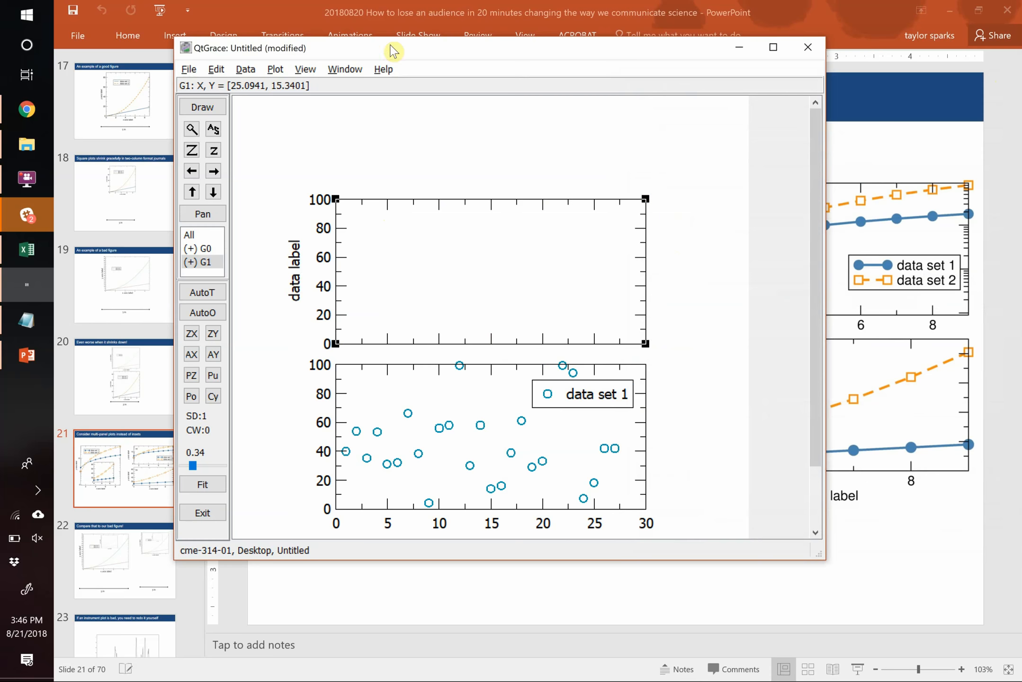
# Set the output format to SVG in the File Export Setup dialog.
pyautogui.click(189, 70)
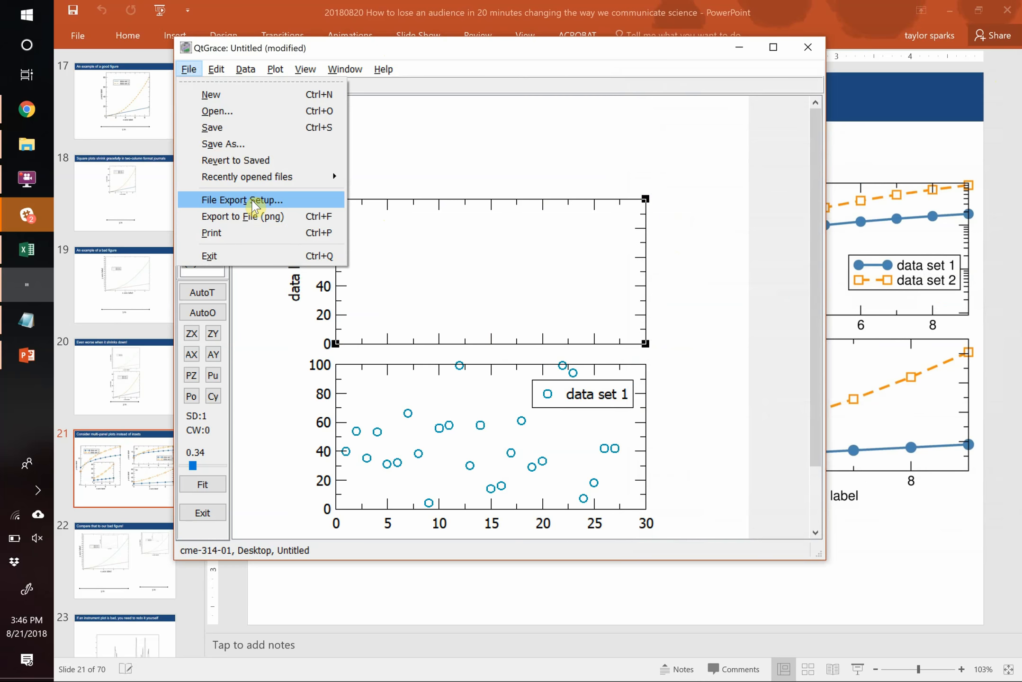
pyautogui.click(255, 205)
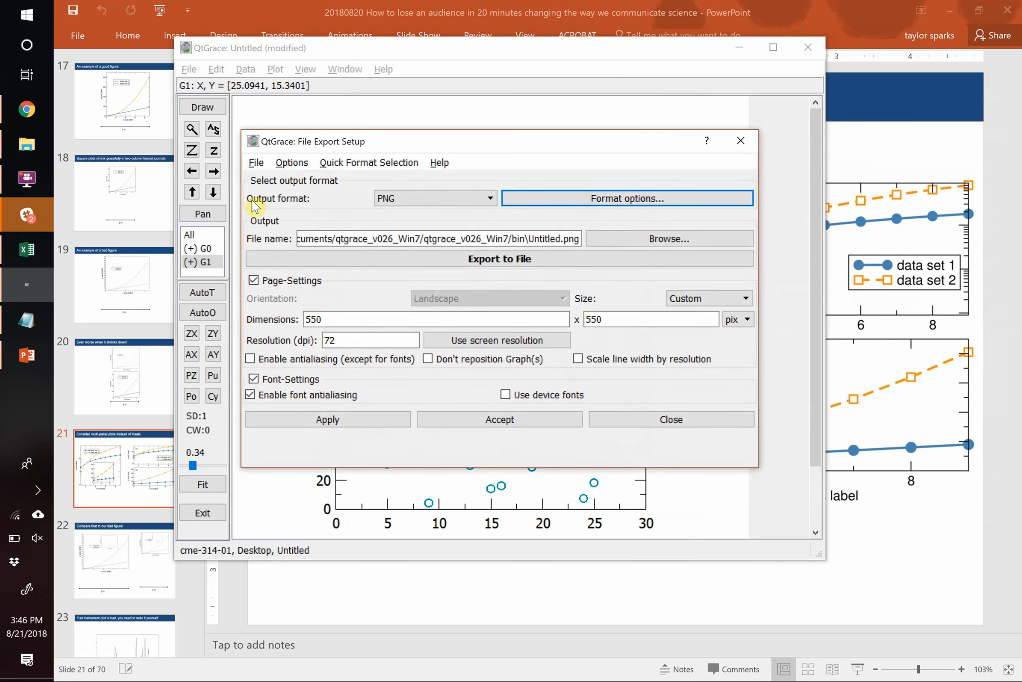
pyautogui.click(447, 205)
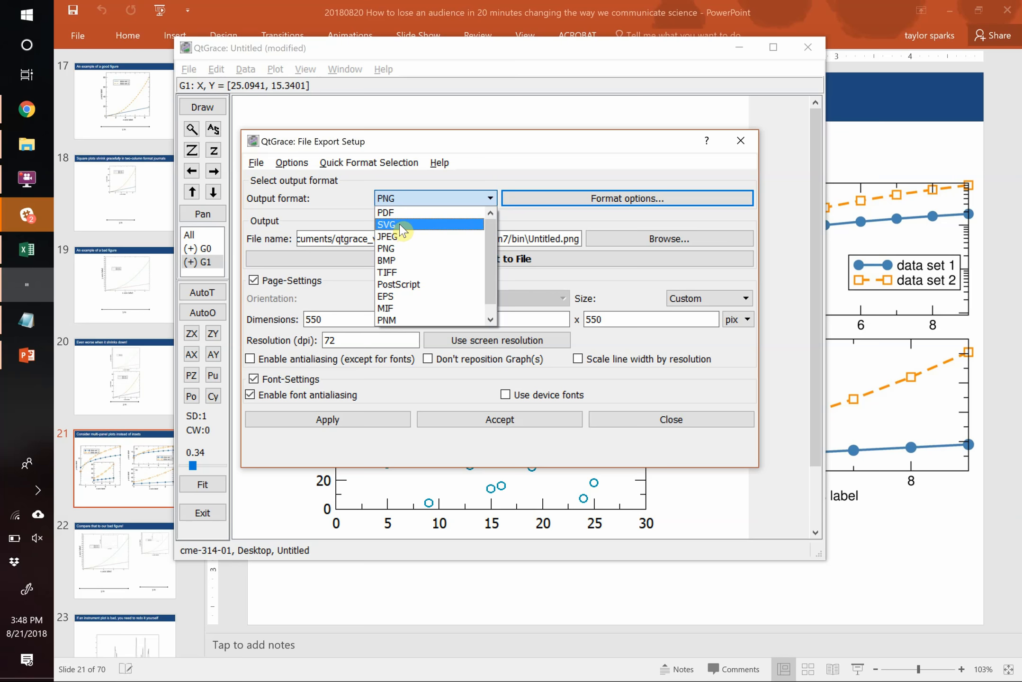
pyautogui.click(401, 225)
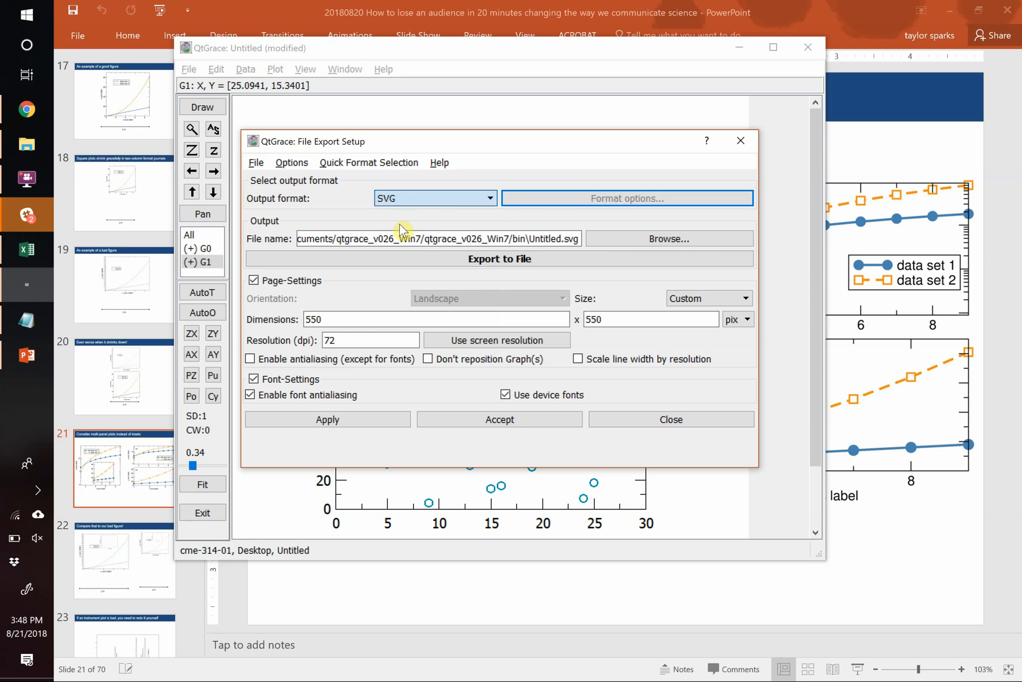
pyautogui.click(426, 199)
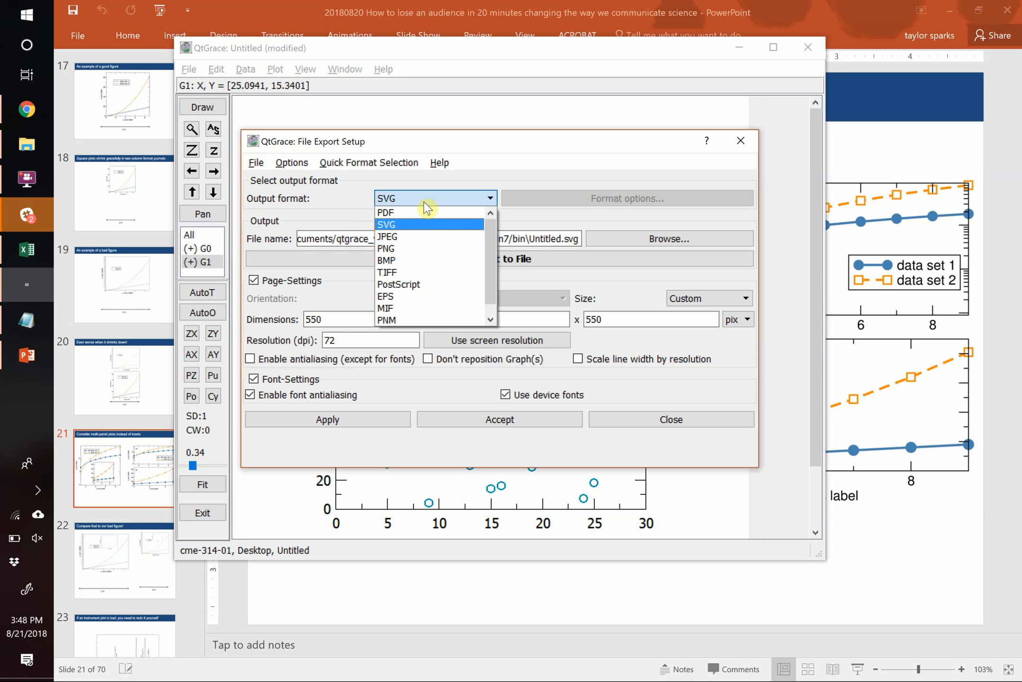
pyautogui.click(402, 225)
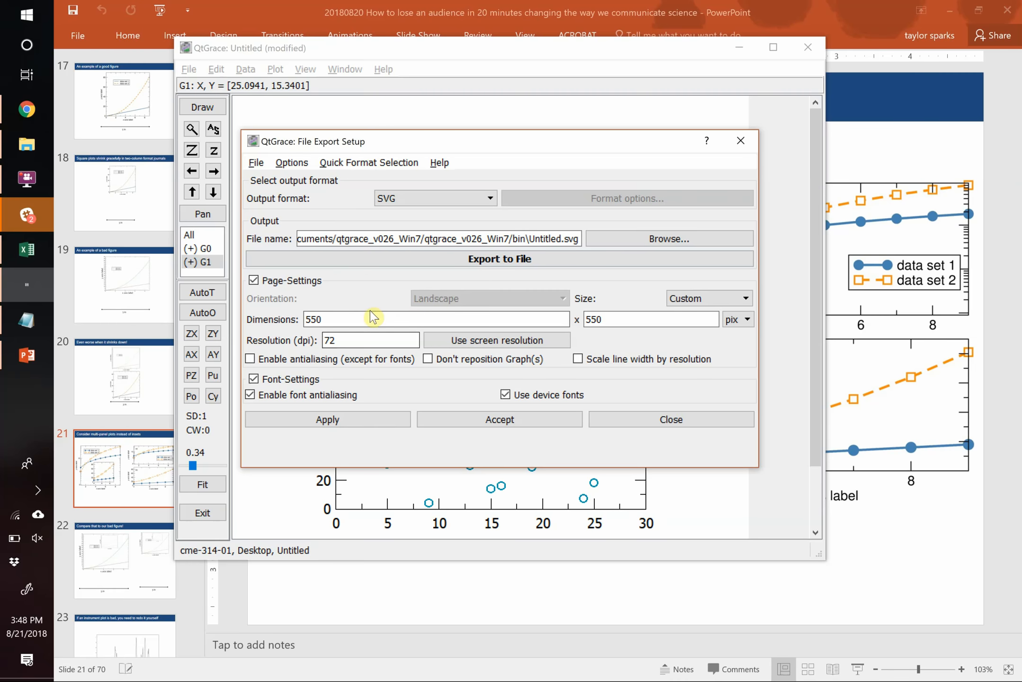
pyautogui.click(346, 324)
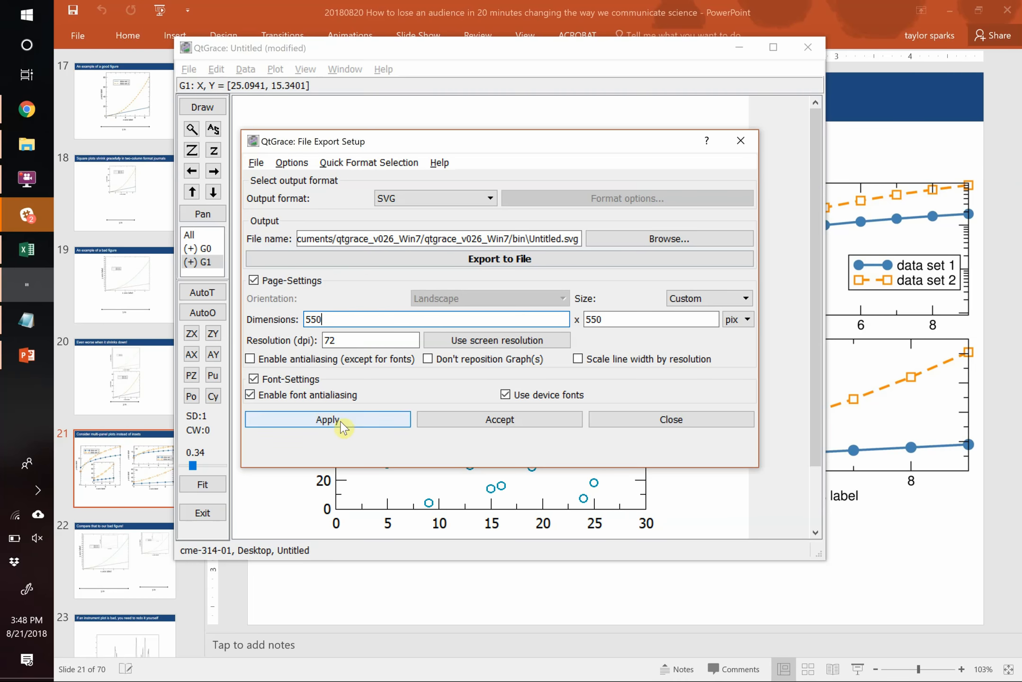
# Set the export file to "output" in the Downloads folder.
pyautogui.click(650, 238)
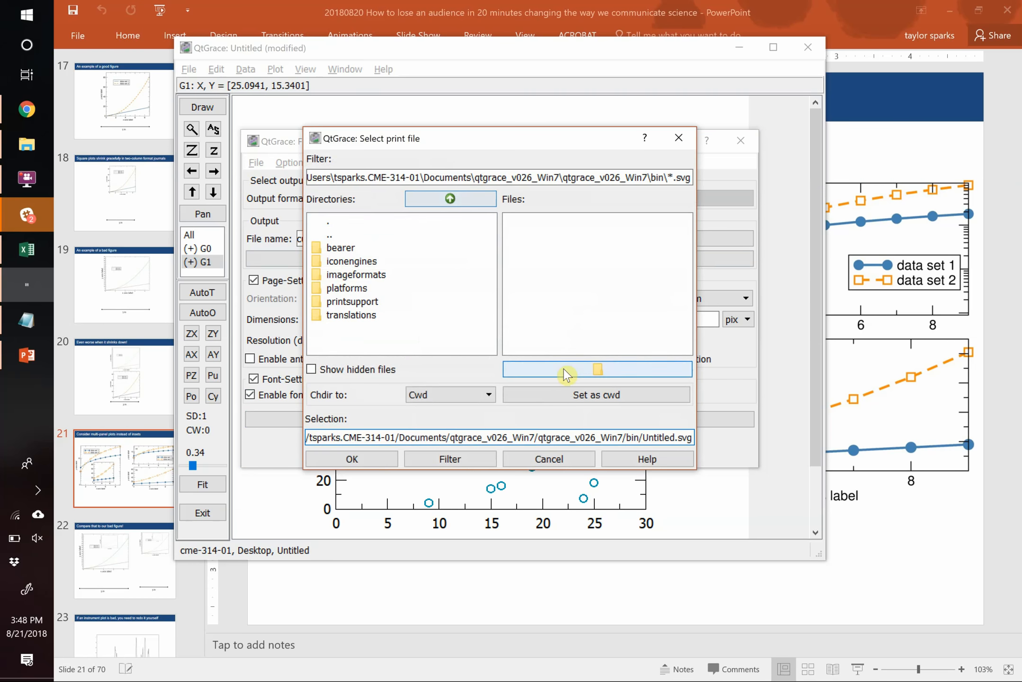
pyautogui.click(531, 369)
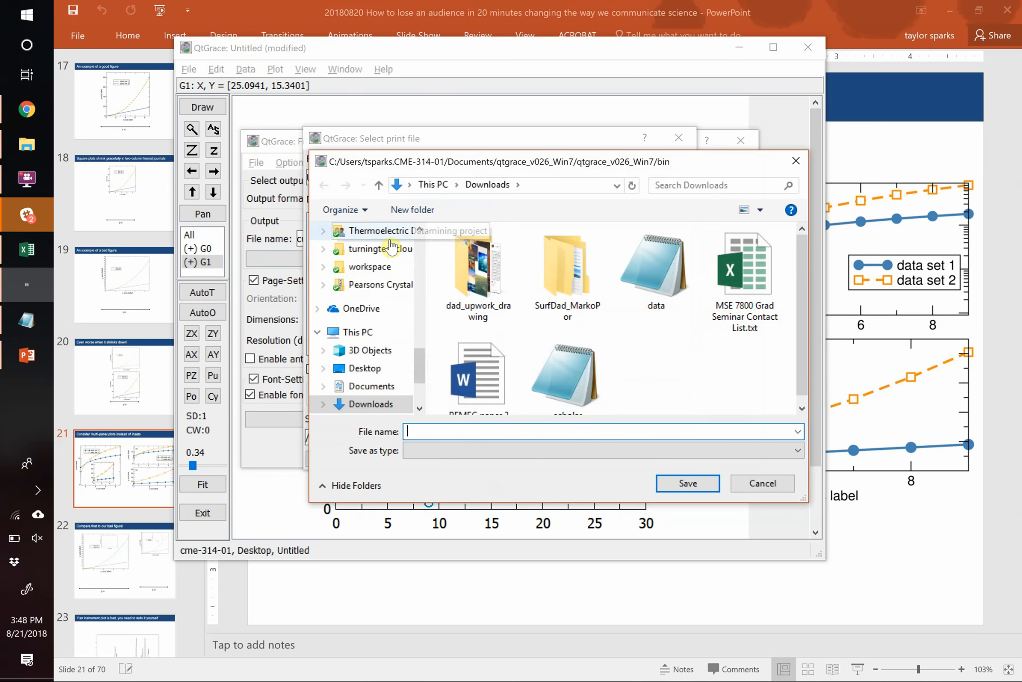
pyautogui.scroll(5, 423, 246)
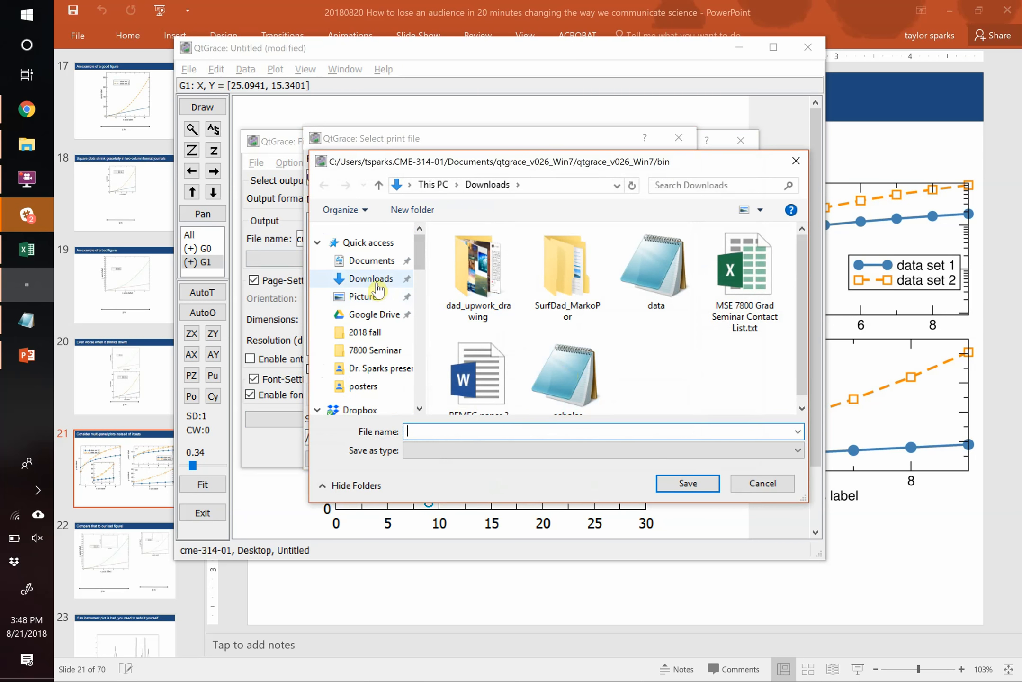
pyautogui.click(377, 282)
pyautogui.click(550, 434)
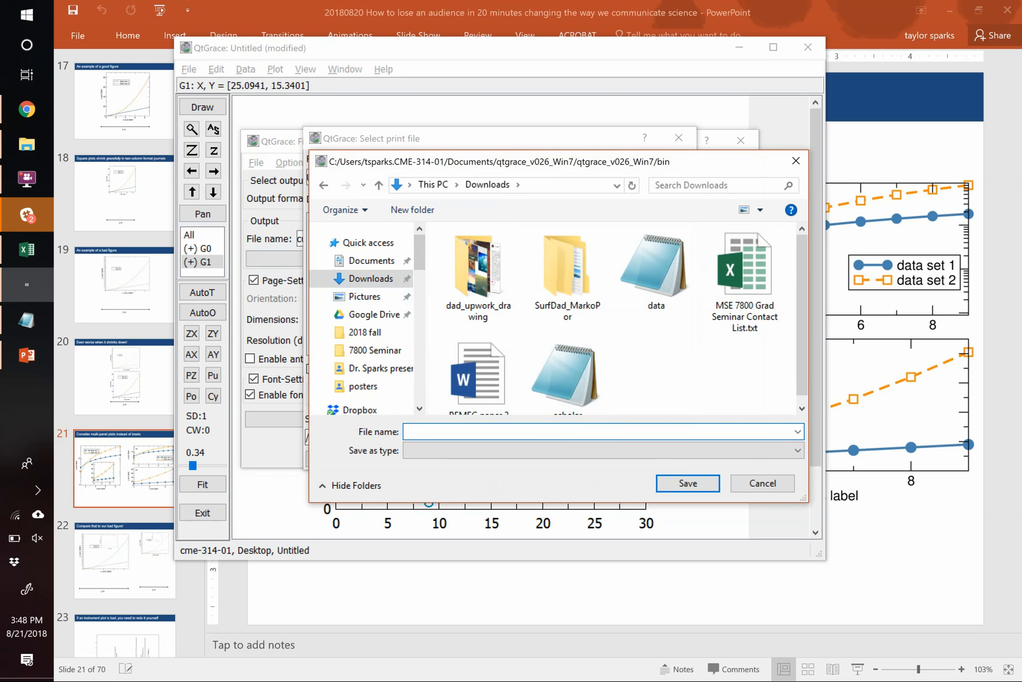
pyautogui.write('output')
pyautogui.press('Return')
pyautogui.click(358, 458)
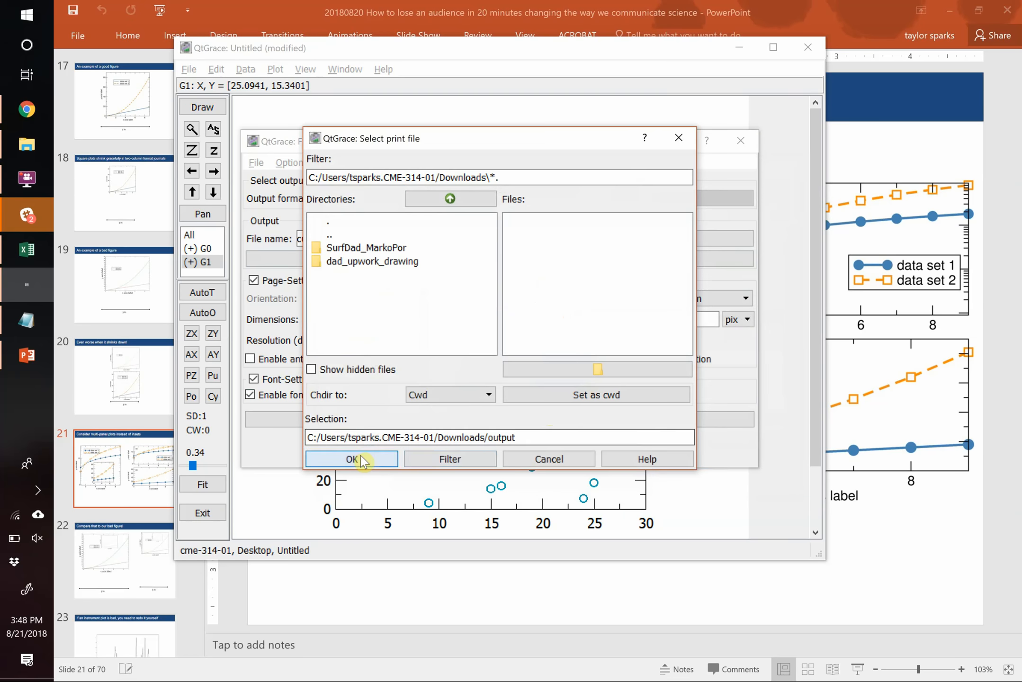
# Apply and accept the export settings, and export the figure to the SVG file.
pyautogui.click(365, 420)
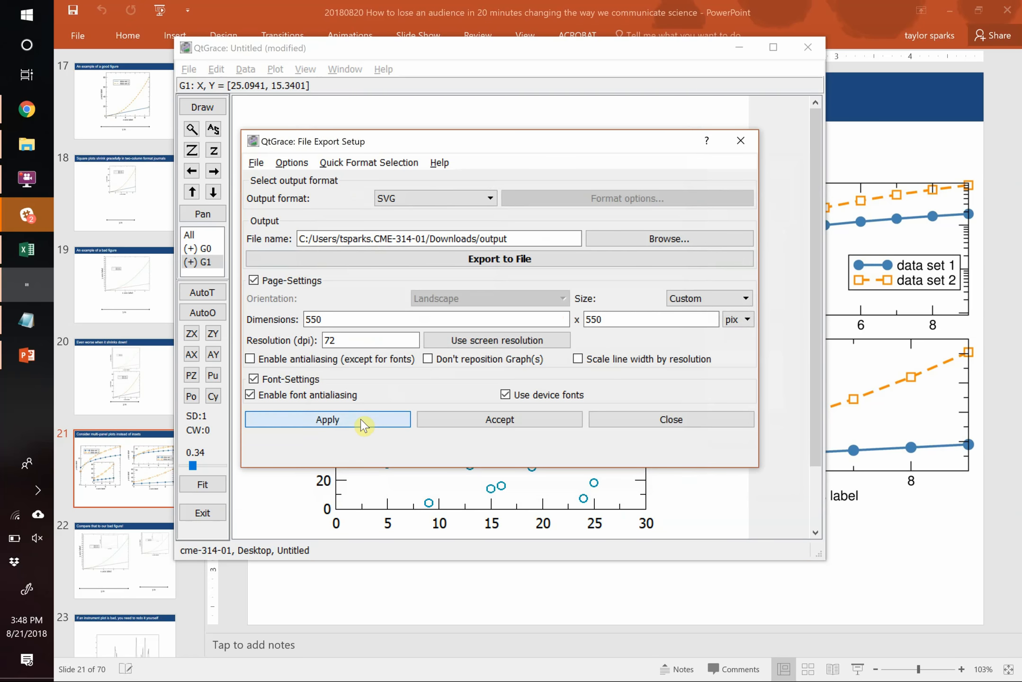
pyautogui.click(520, 419)
pyautogui.click(189, 71)
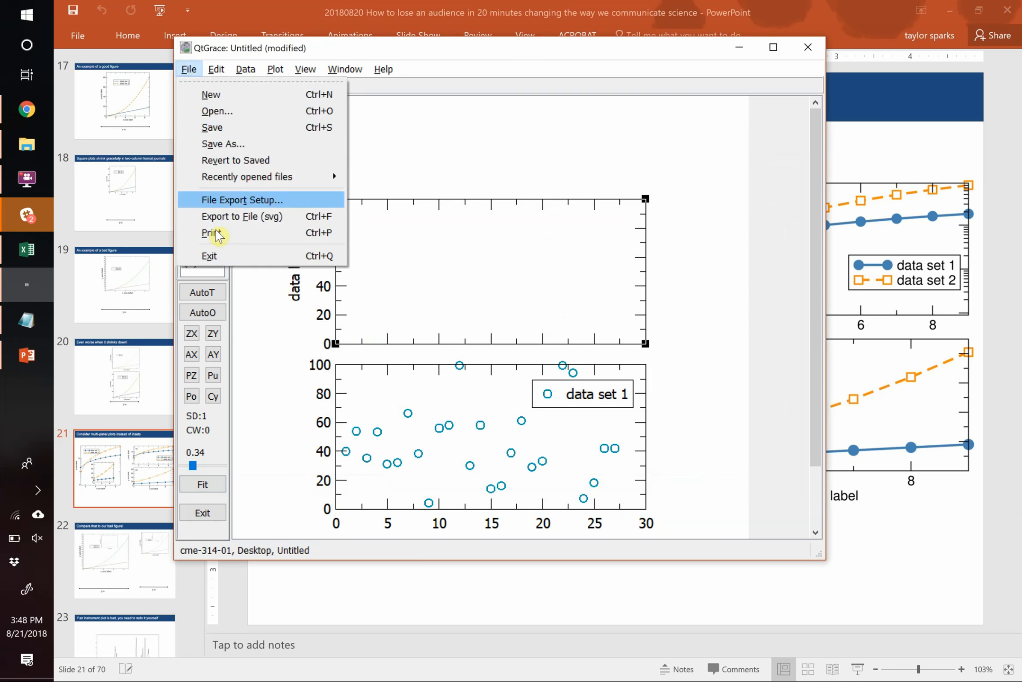
pyautogui.click(269, 217)
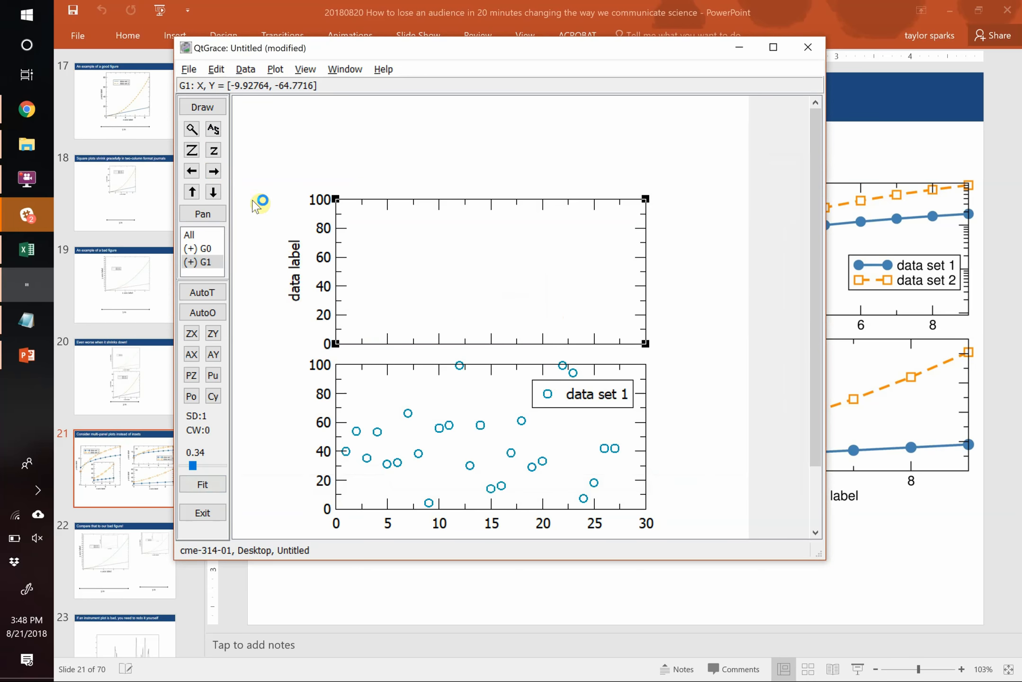
# Switch to File Explorer and open the exported "output" file from Downloads in Adobe Illustrator CC 2018.
pyautogui.click(22, 148)
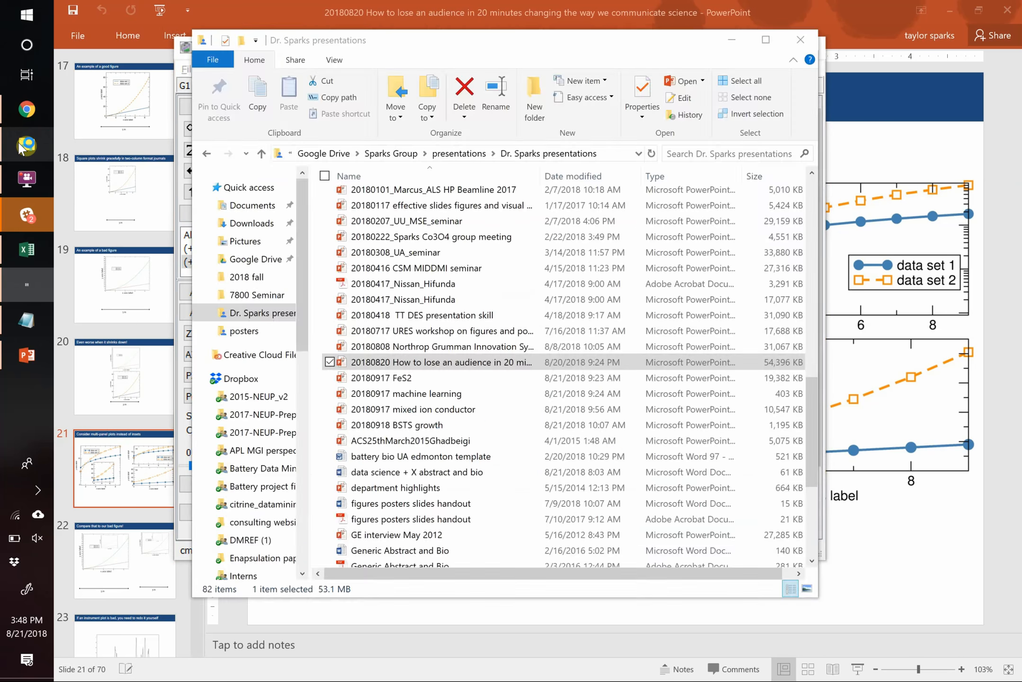
pyautogui.click(249, 225)
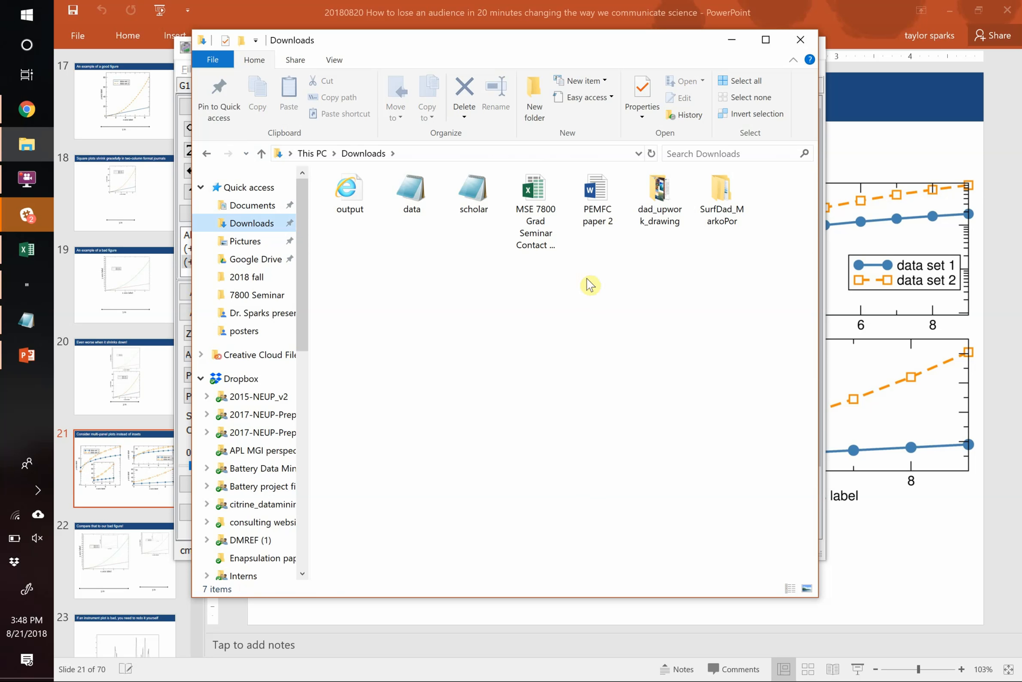
pyautogui.click(354, 201)
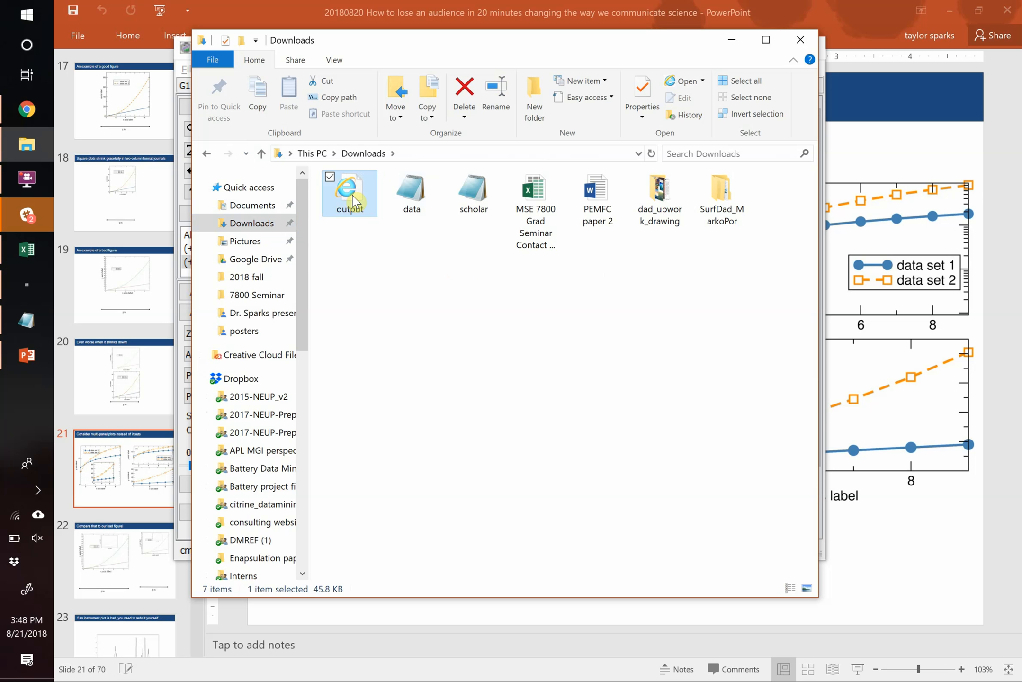
pyautogui.rightClick(352, 199)
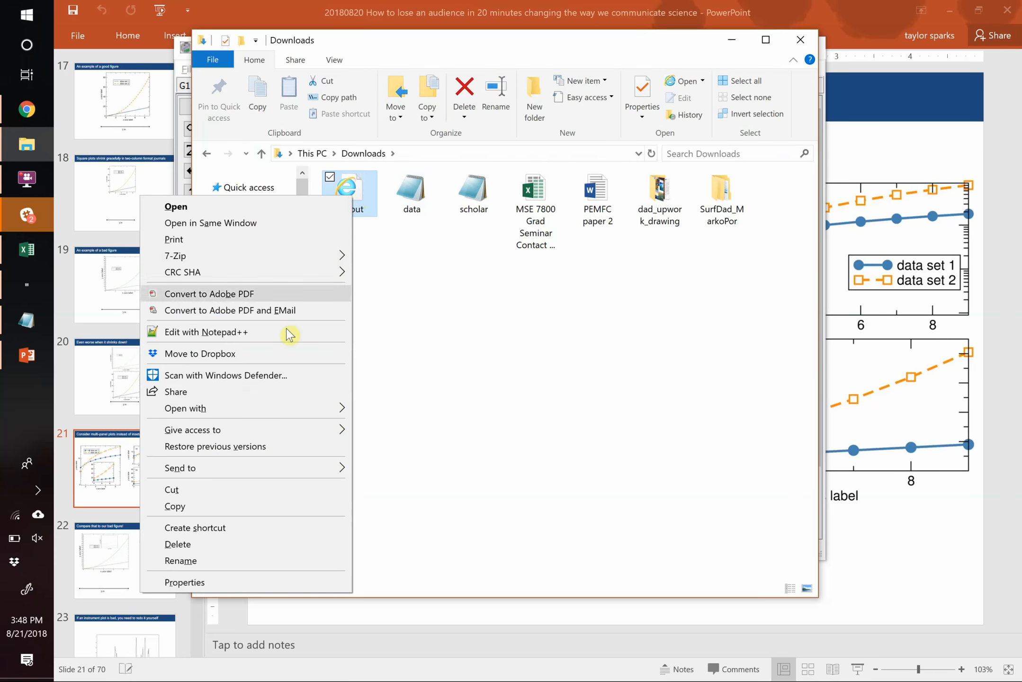
pyautogui.moveTo(291, 412)
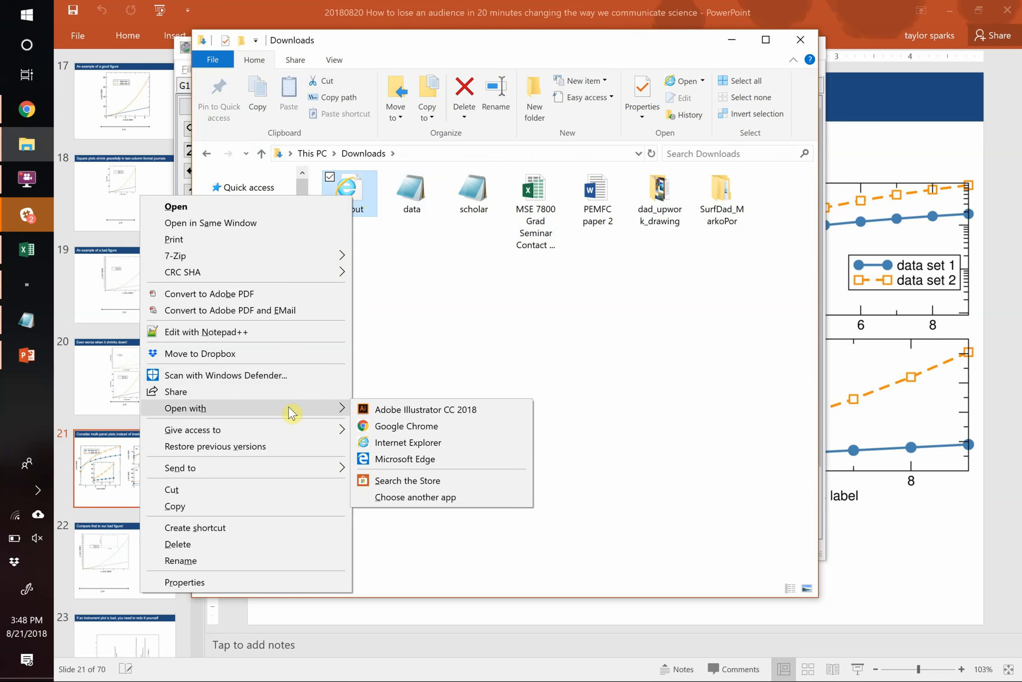
pyautogui.click(427, 411)
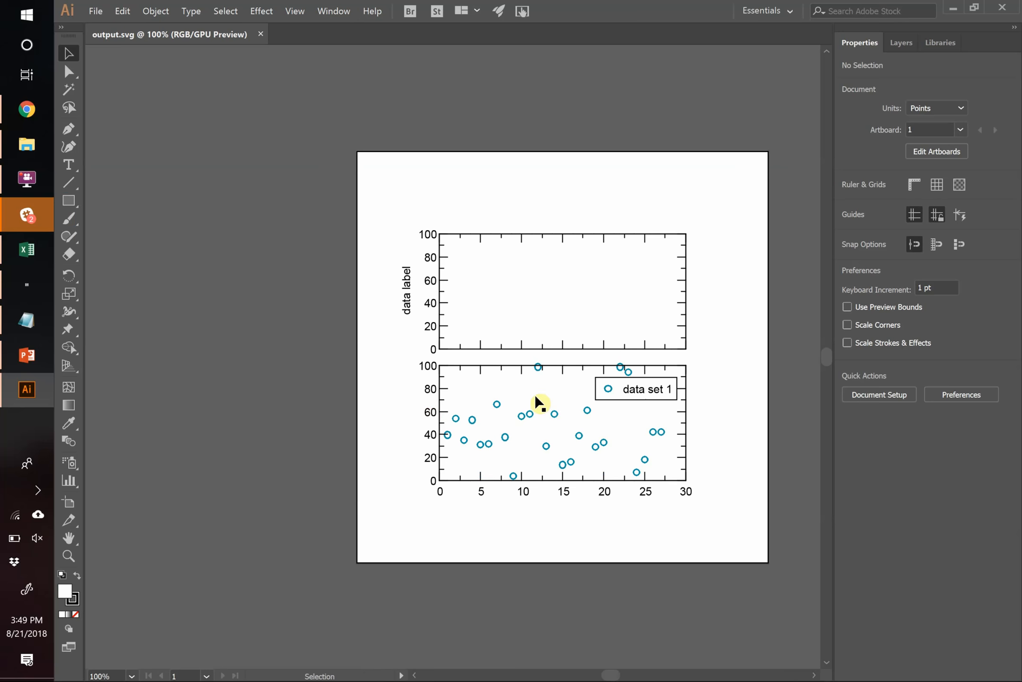
pyautogui.moveTo(552, 413); pyautogui.dragTo(570, 427)
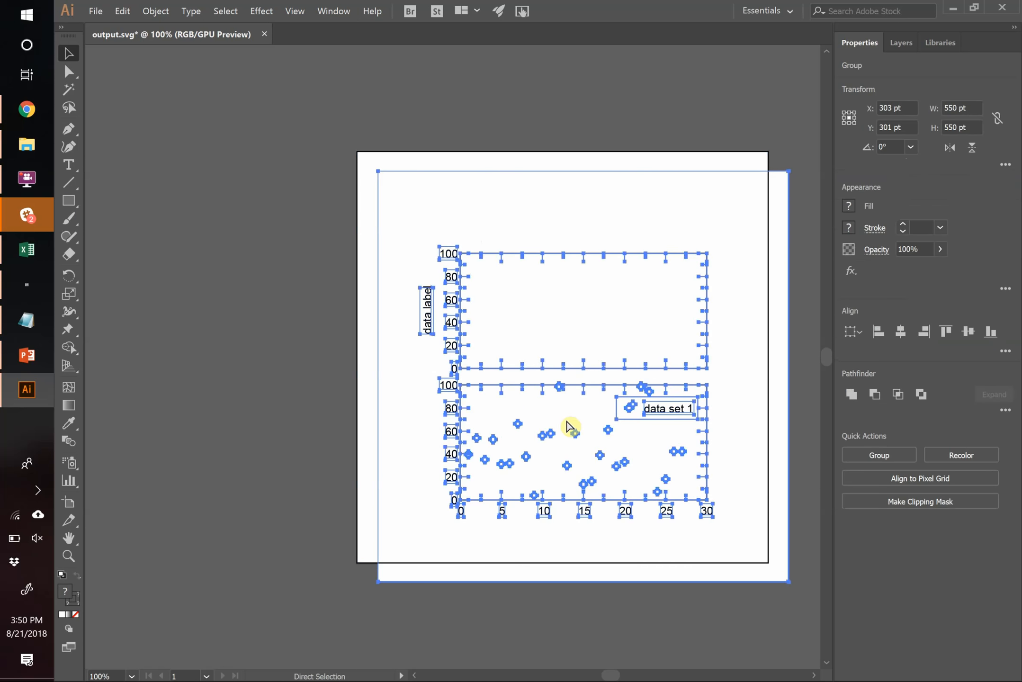
pyautogui.hotkey('ctrl', 'z')
pyautogui.click(70, 72)
pyautogui.click(247, 124)
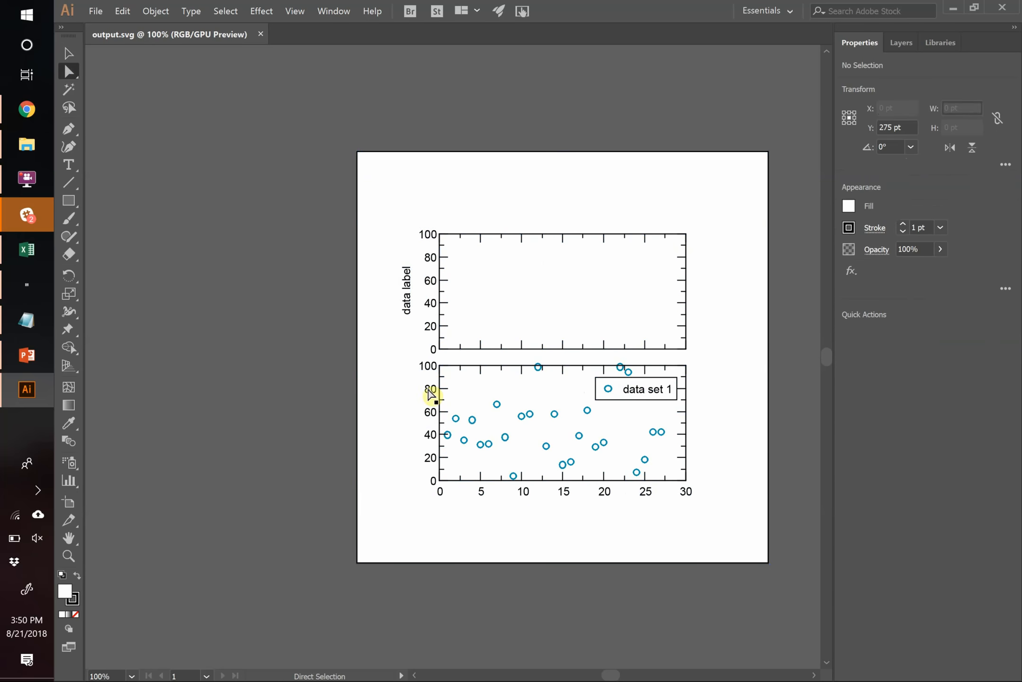
pyautogui.moveTo(567, 423); pyautogui.dragTo(588, 448)
pyautogui.hotkey('ctrl', 'z')
pyautogui.hotkey('ctrl', 'z')
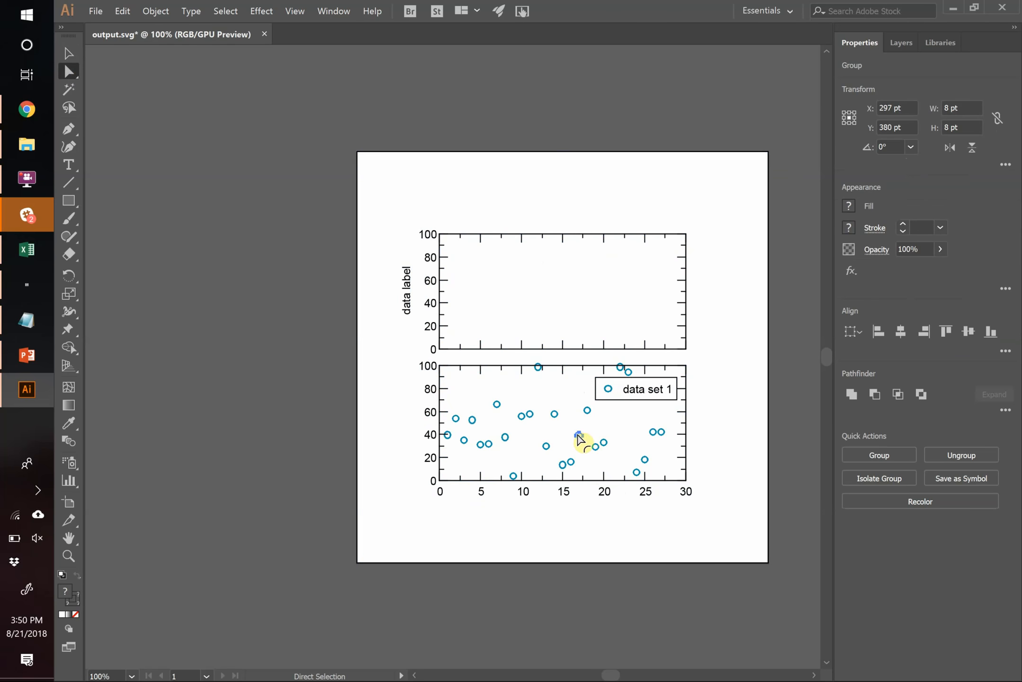
# Select the single data marker near (17, 39) in the lower plot and move it to about X 287 pt, Y 361 pt.
pyautogui.scroll(5, 587, 442)
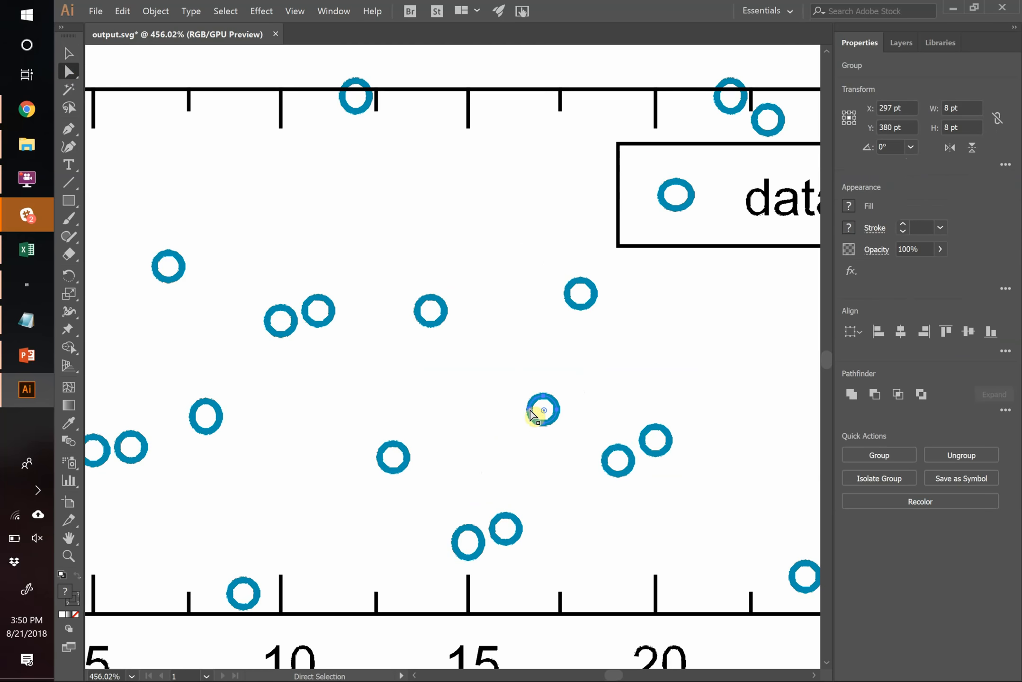
pyautogui.scroll(4, 535, 414)
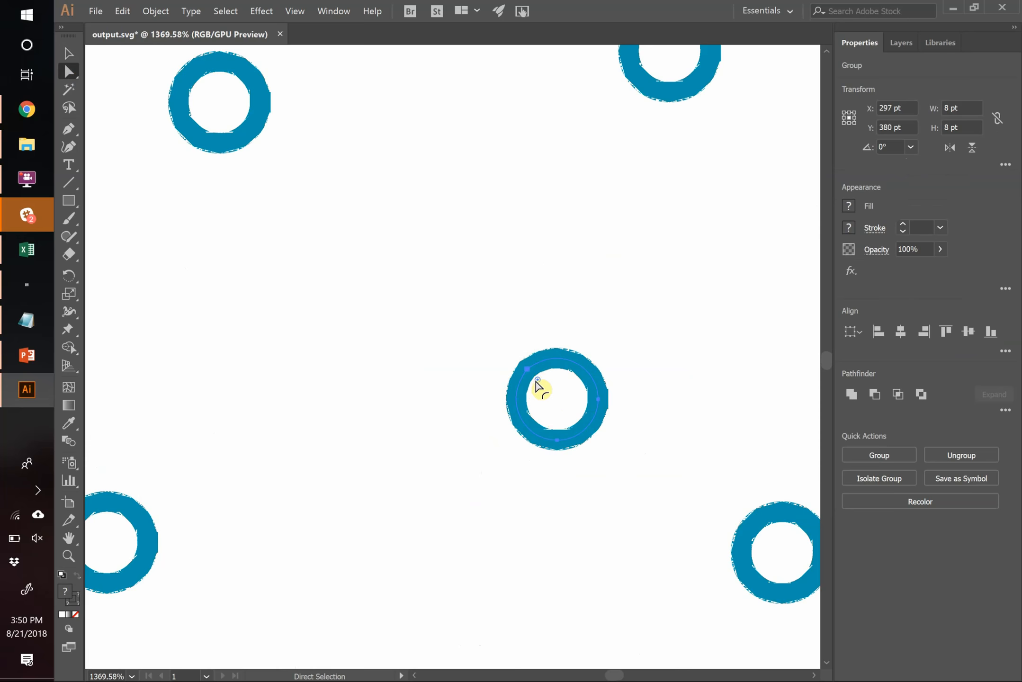
pyautogui.moveTo(538, 380); pyautogui.dragTo(583, 421)
pyautogui.click(553, 258)
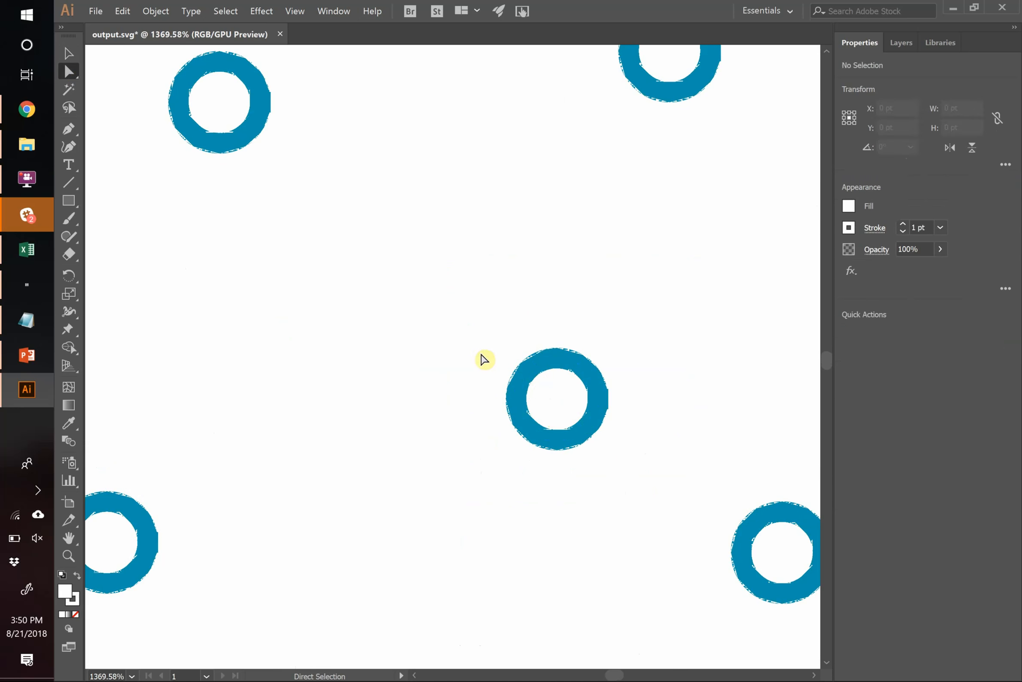
pyautogui.moveTo(456, 326); pyautogui.dragTo(646, 495)
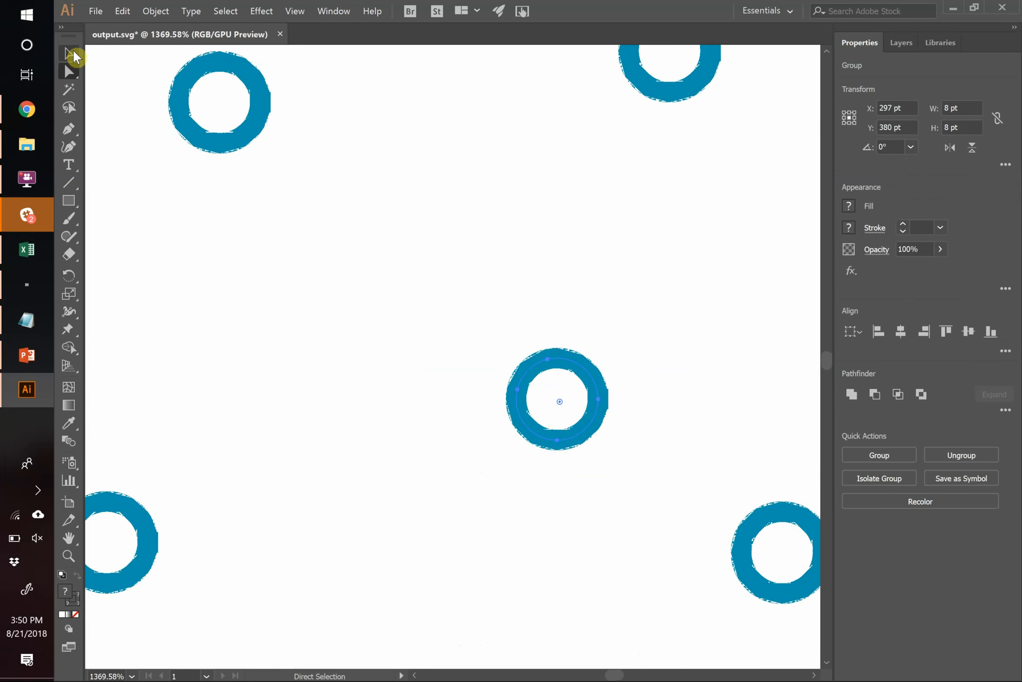
pyautogui.click(69, 52)
pyautogui.moveTo(539, 374); pyautogui.dragTo(428, 179)
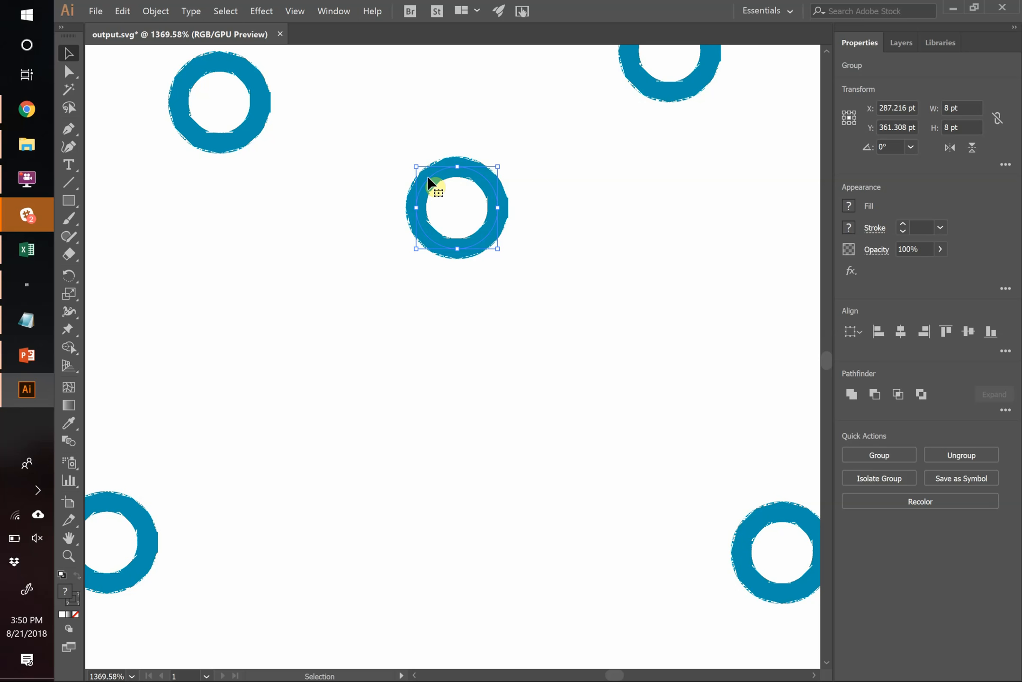
# Examine the lower plot across its full width, including the repositioned data marker.
pyautogui.scroll(-10, 587, 327)
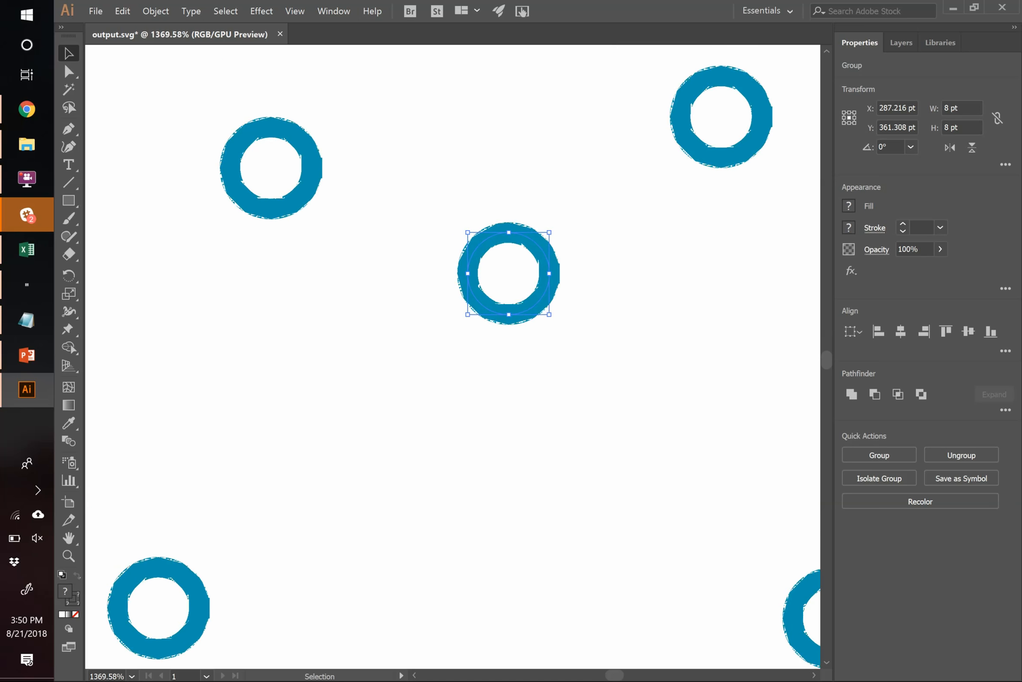
pyautogui.hscroll(10, 721, 230)
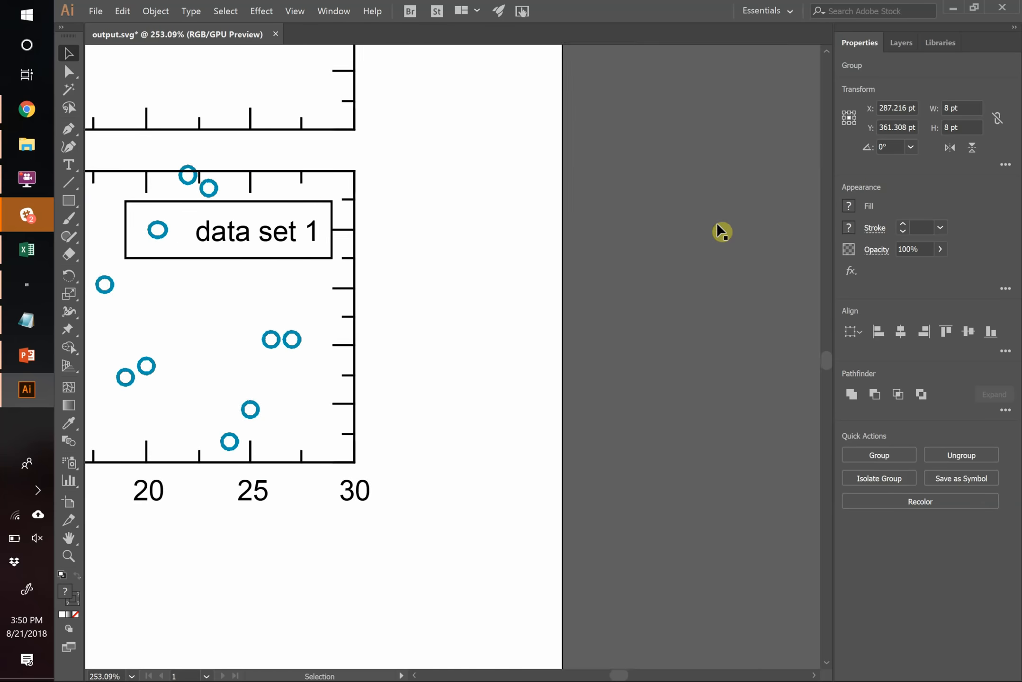
pyautogui.hscroll(-10, 721, 231)
pyautogui.hscroll(-3, 720, 232)
pyautogui.hscroll(6, 720, 232)
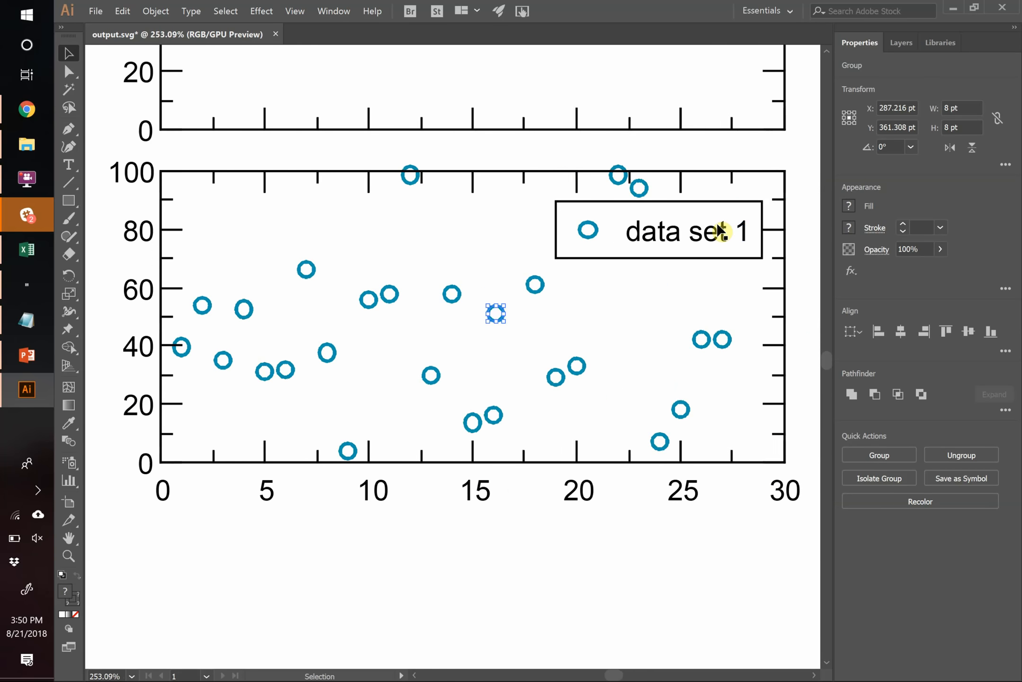
pyautogui.hscroll(-3, 719, 232)
pyautogui.hscroll(-1, 721, 232)
pyautogui.hscroll(4, 721, 232)
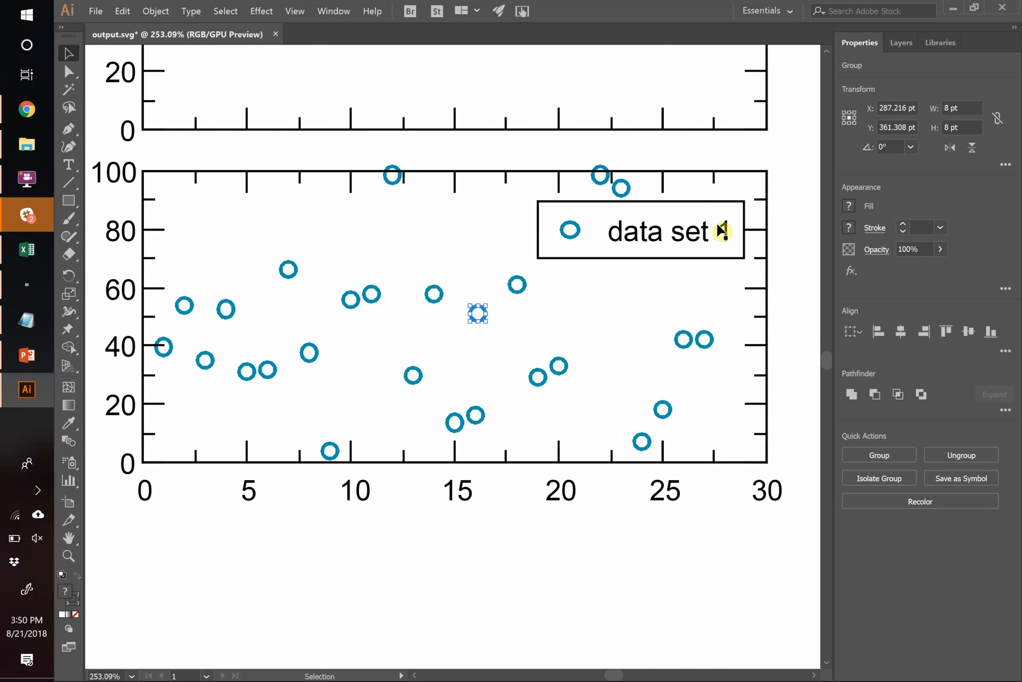
pyautogui.hscroll(-12, 721, 232)
pyautogui.hscroll(-5, 721, 230)
pyautogui.hscroll(5, 720, 231)
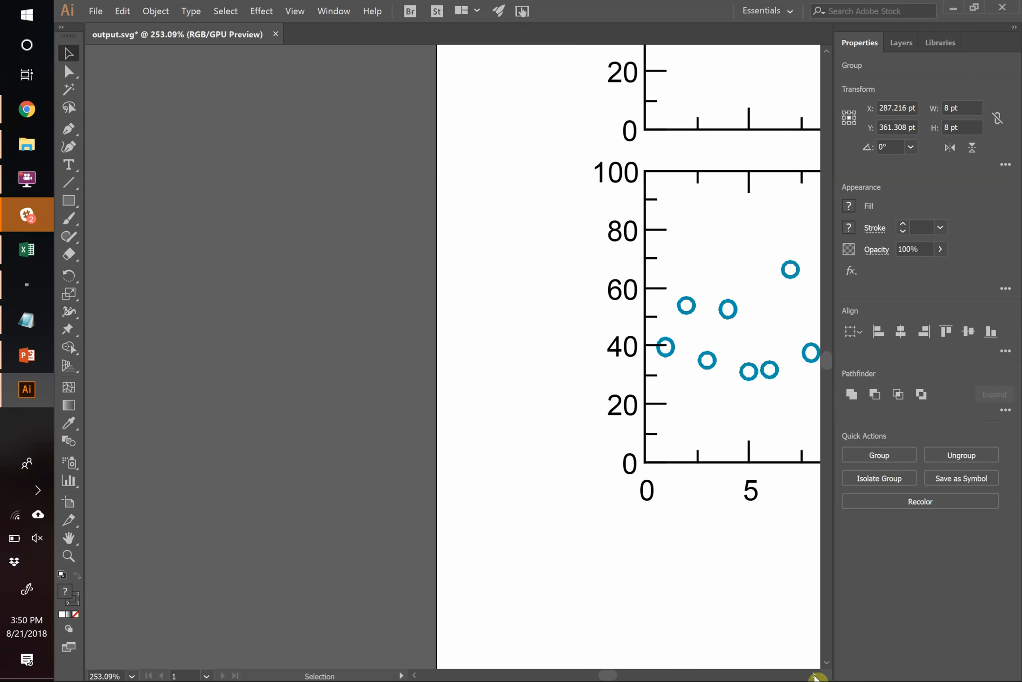
pyautogui.hscroll(6, 814, 675)
pyautogui.hscroll(5, 813, 675)
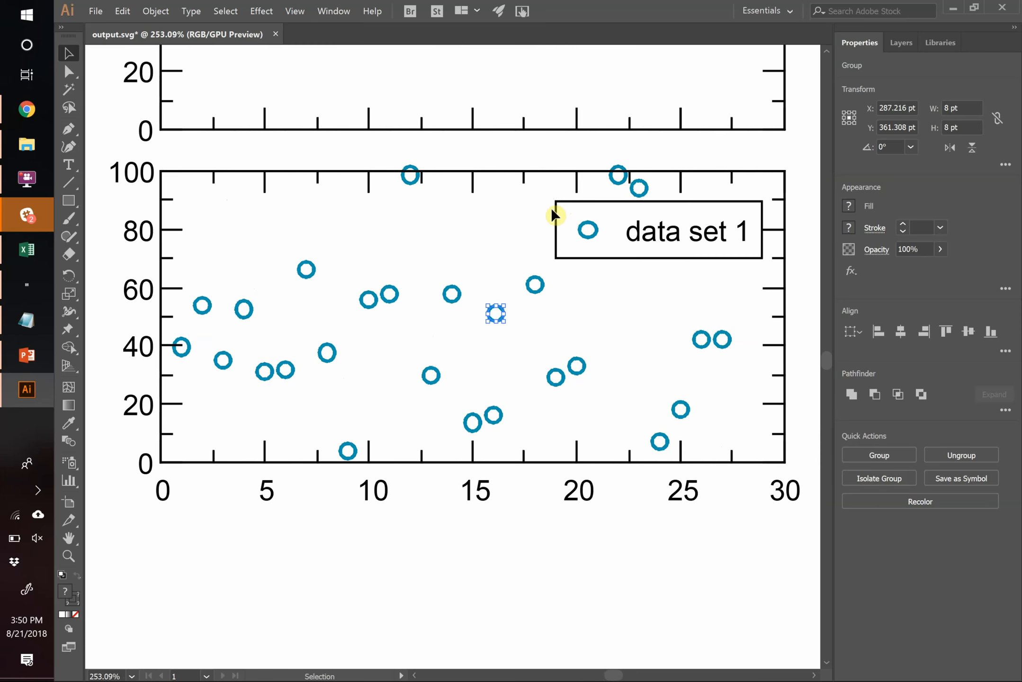
# Try to select only the legend of the lower plot, and clear the selection.
pyautogui.moveTo(550, 200); pyautogui.dragTo(767, 272)
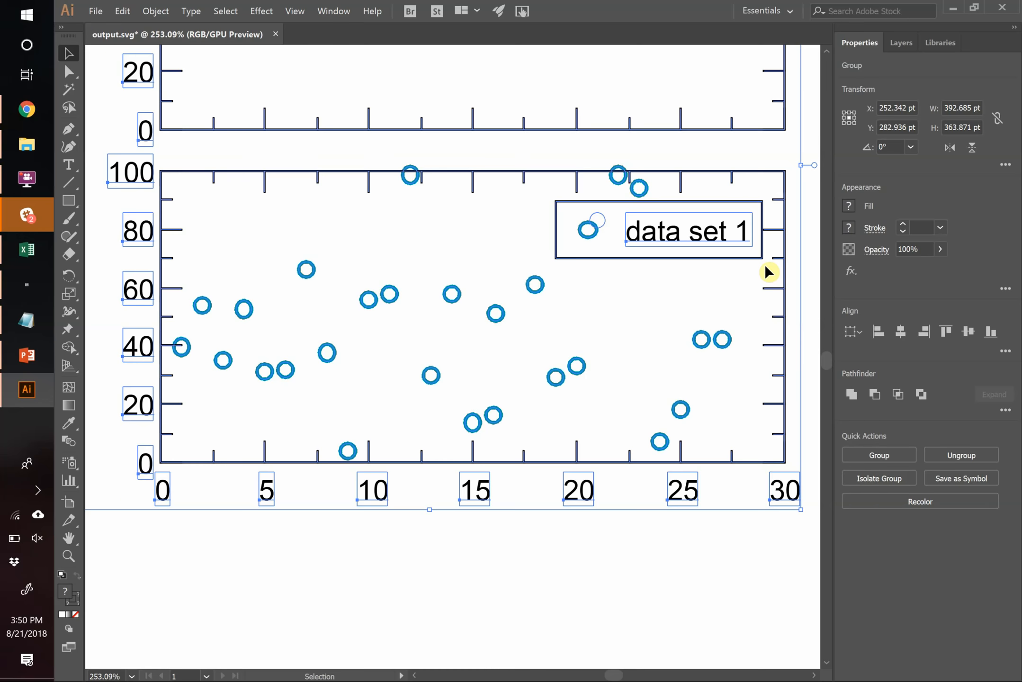
pyautogui.click(239, 282)
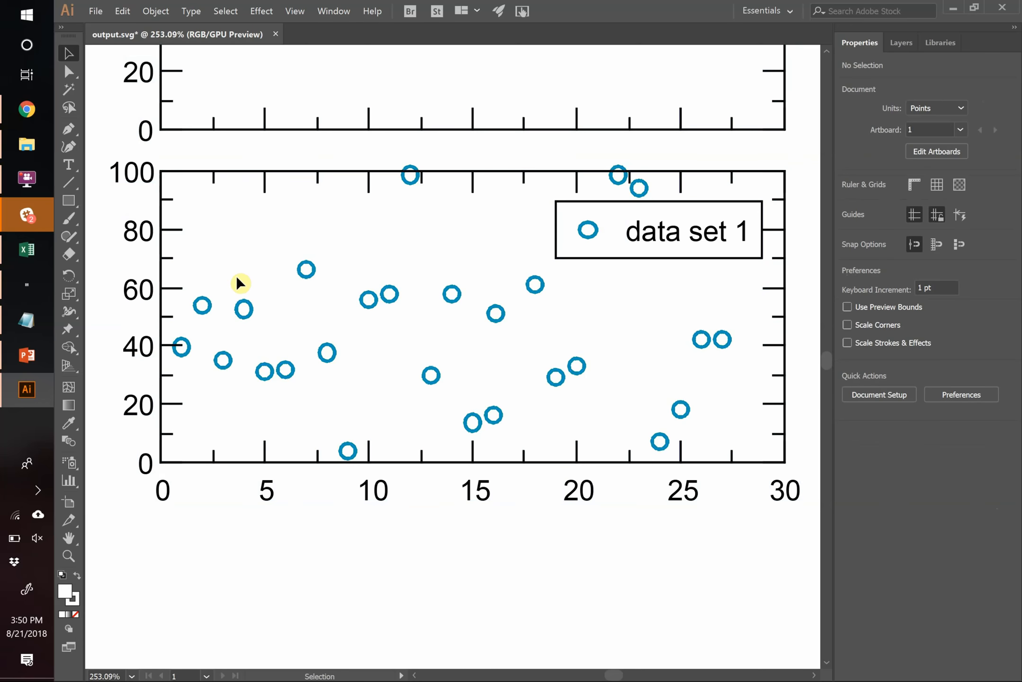
pyautogui.scroll(-3, 509, 490)
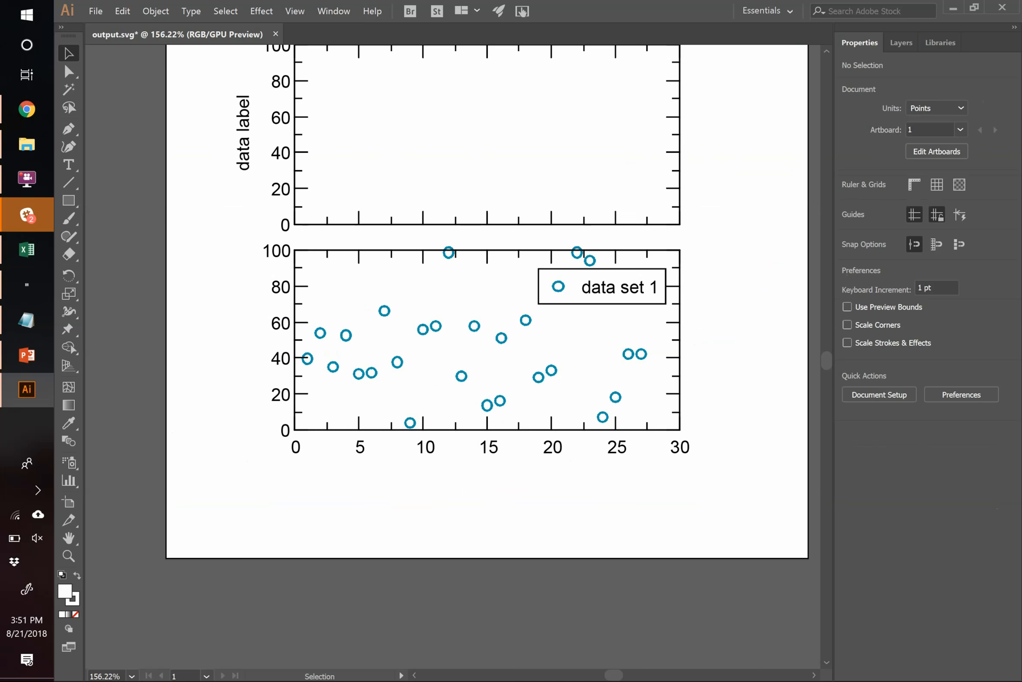
pyautogui.scroll(3, 420, 363)
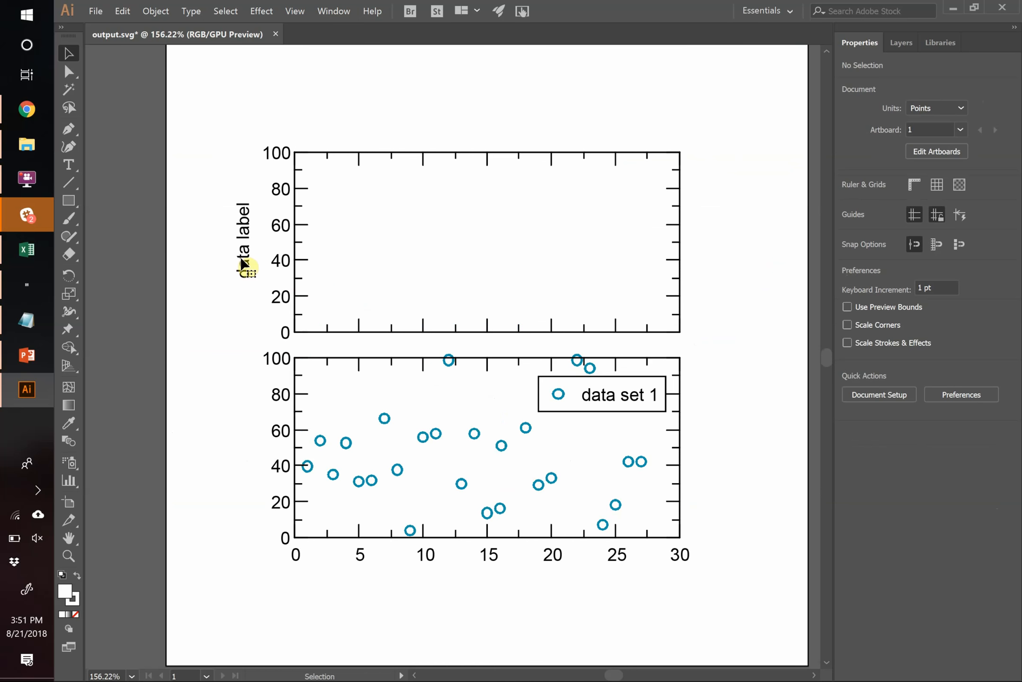
pyautogui.doubleClick(242, 265)
pyautogui.click(69, 72)
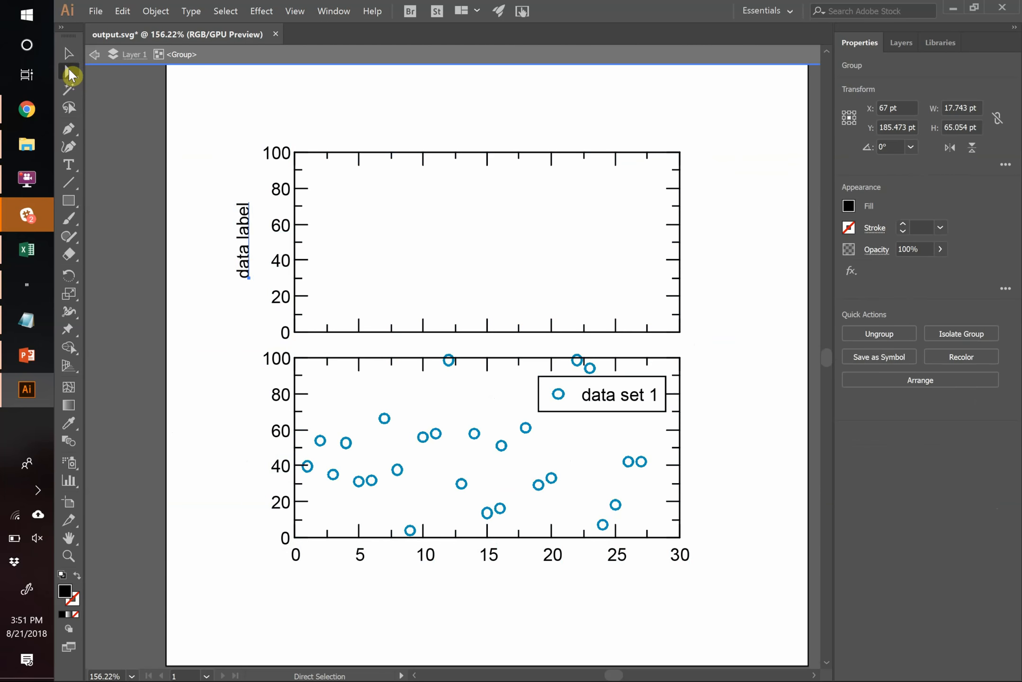
pyautogui.doubleClick(144, 118)
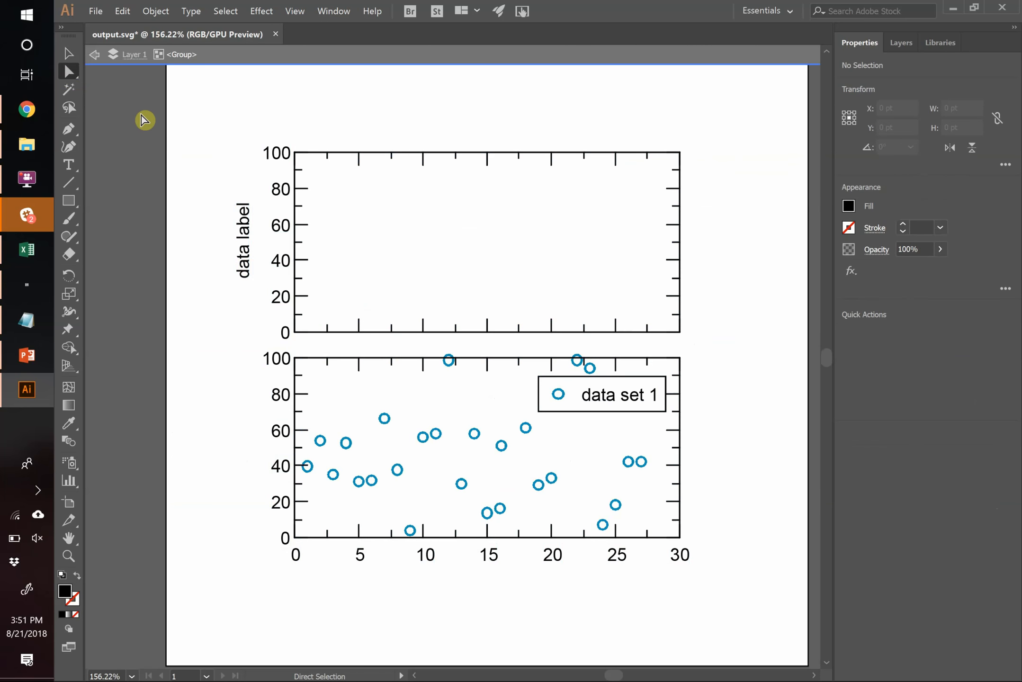
# Append a space and the letter "a" to the upper plot's "data label" axis text and select that letter.
pyautogui.doubleClick(245, 236)
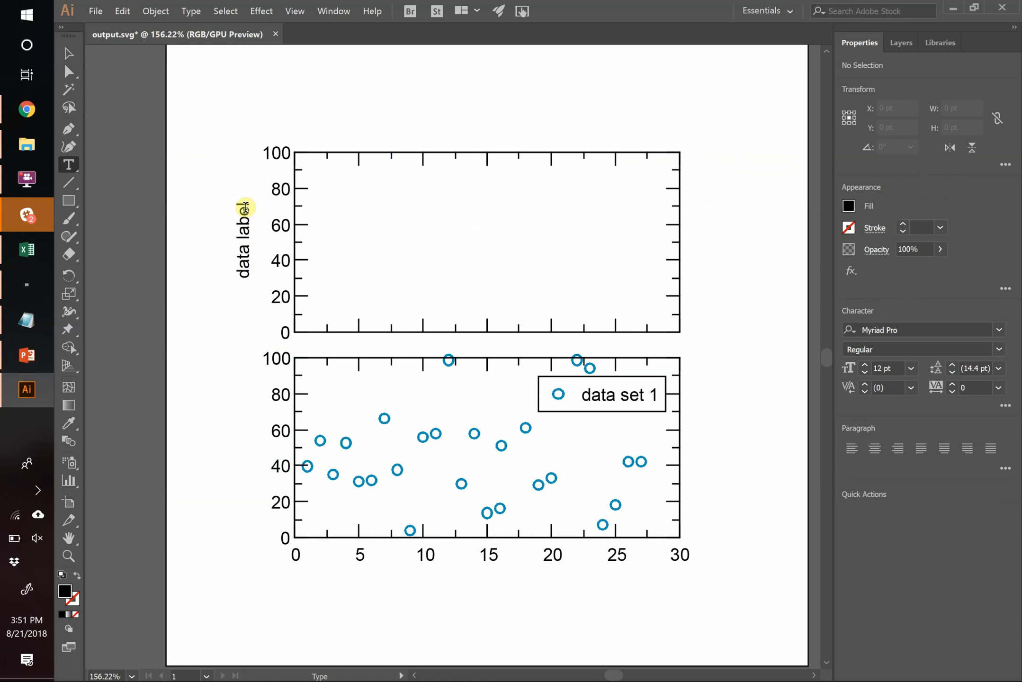
pyautogui.click(246, 207)
pyautogui.write('al')
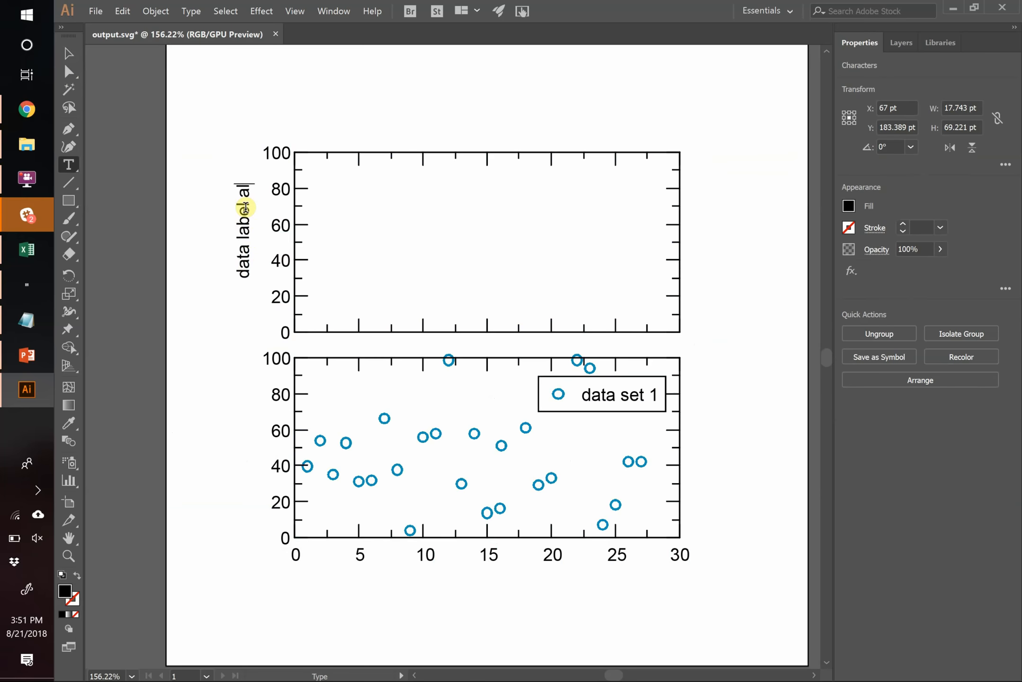
pyautogui.write('pha')
pyautogui.press('BackSpace')
pyautogui.press('BackSpace')
pyautogui.press('BackSpace')
pyautogui.press('BackSpace')
pyautogui.hotkey('shift', 'Left')
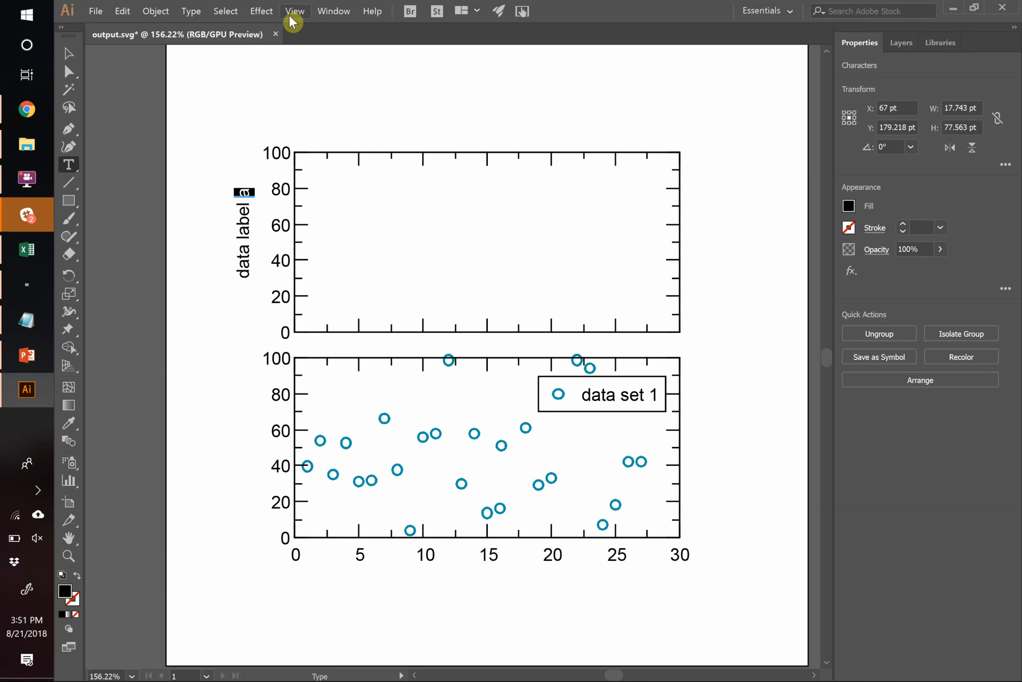
# Switch the workspace to Layout and show the character formatting settings for the selected letter.
pyautogui.click(225, 12)
pyautogui.click(220, 12)
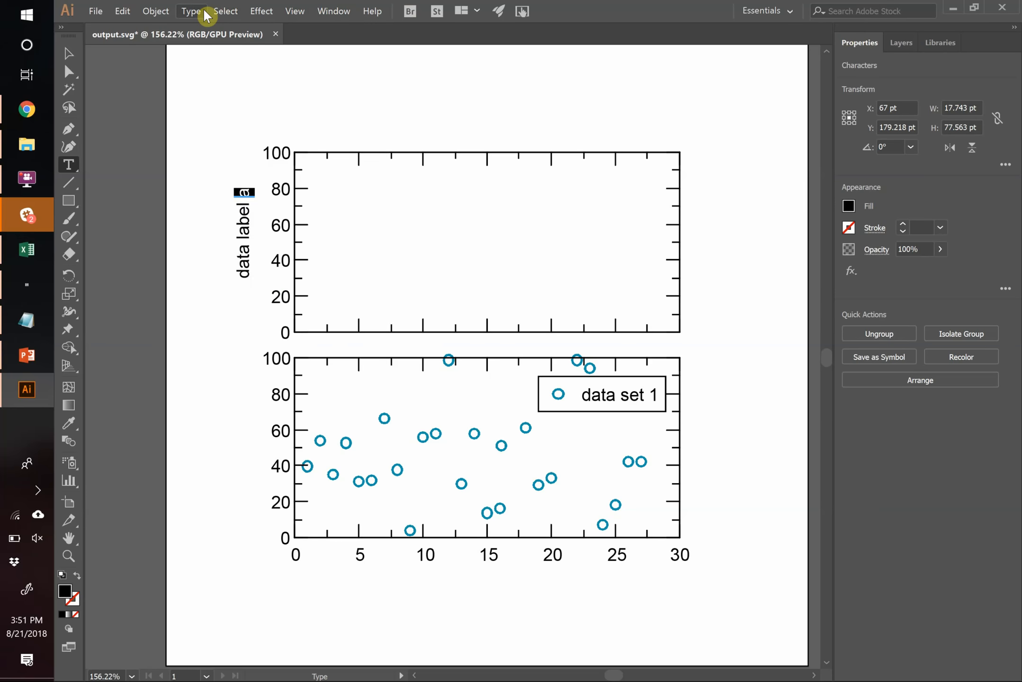
pyautogui.click(204, 13)
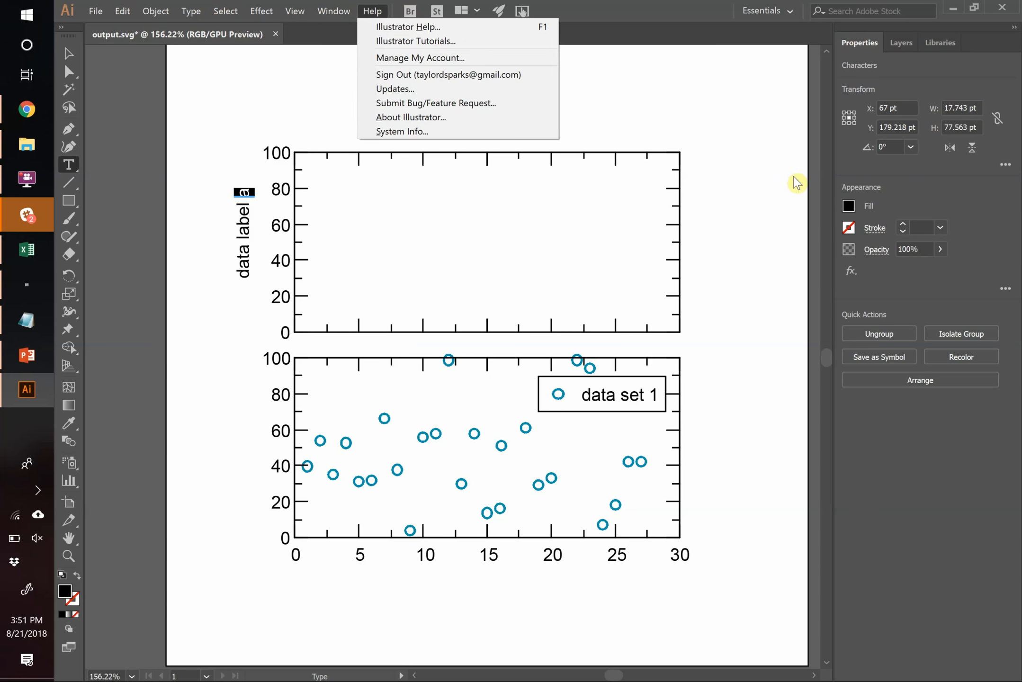
pyautogui.moveTo(315, 13)
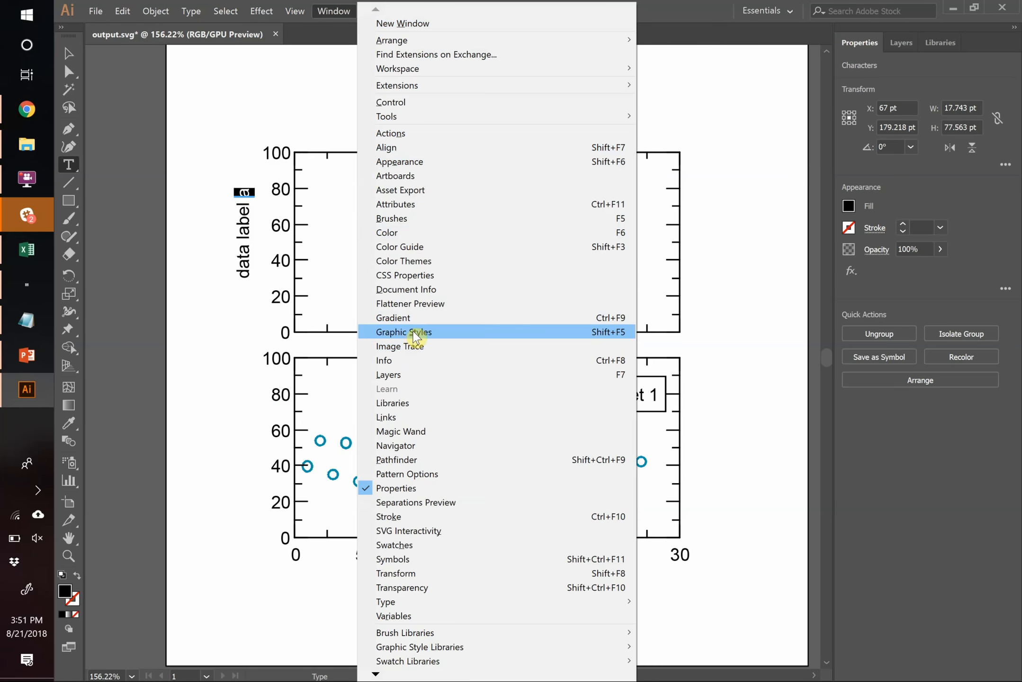
pyautogui.moveTo(395, 603)
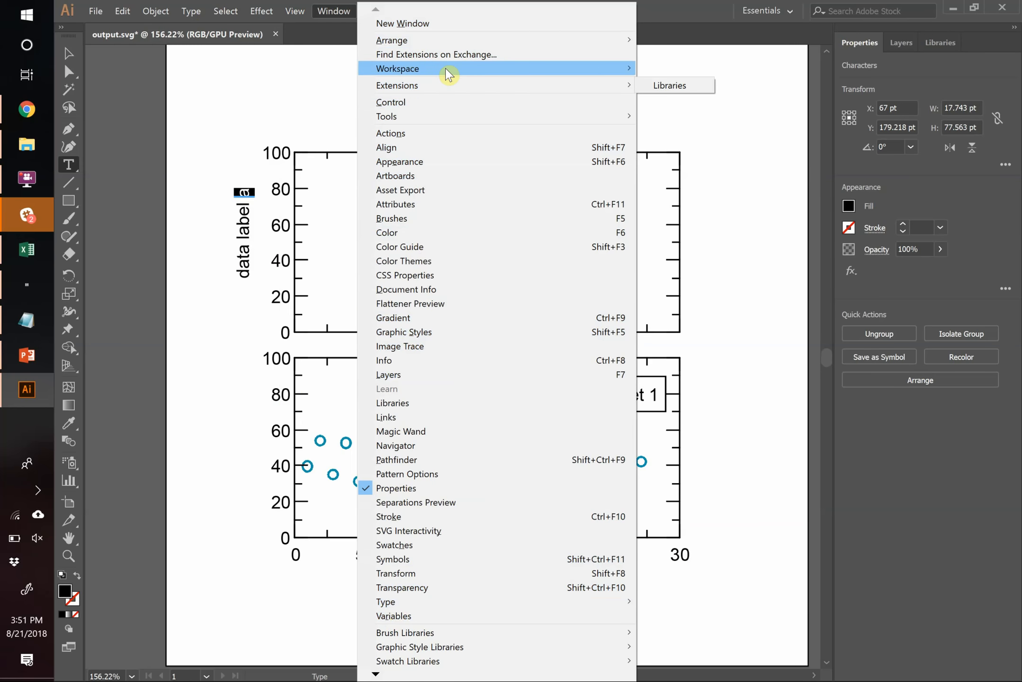
pyautogui.moveTo(447, 75)
pyautogui.moveTo(621, 72)
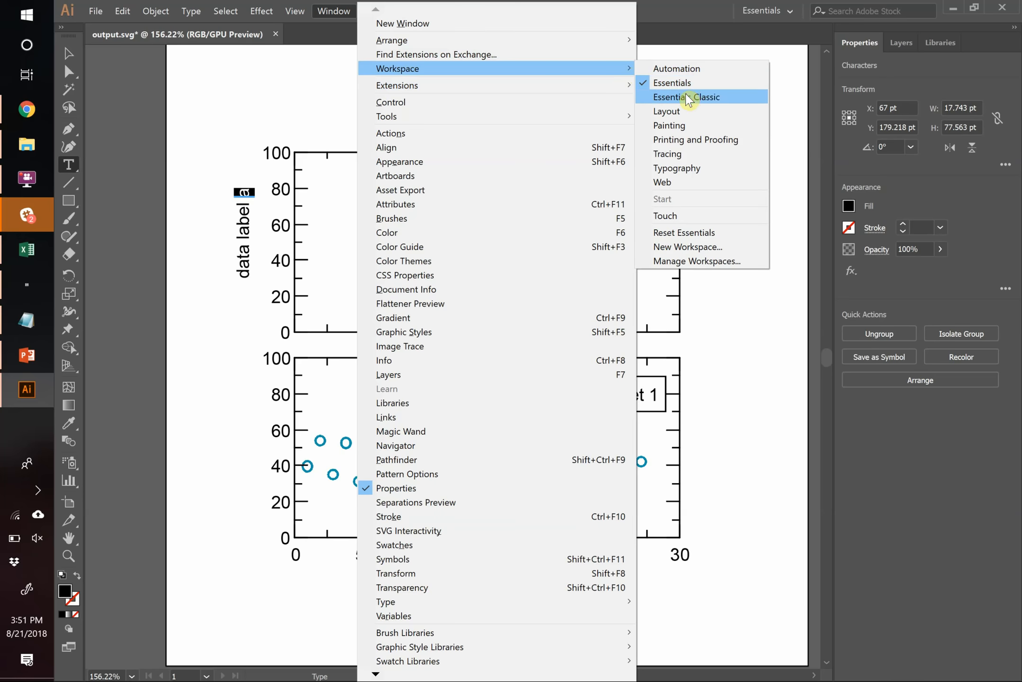
pyautogui.click(668, 112)
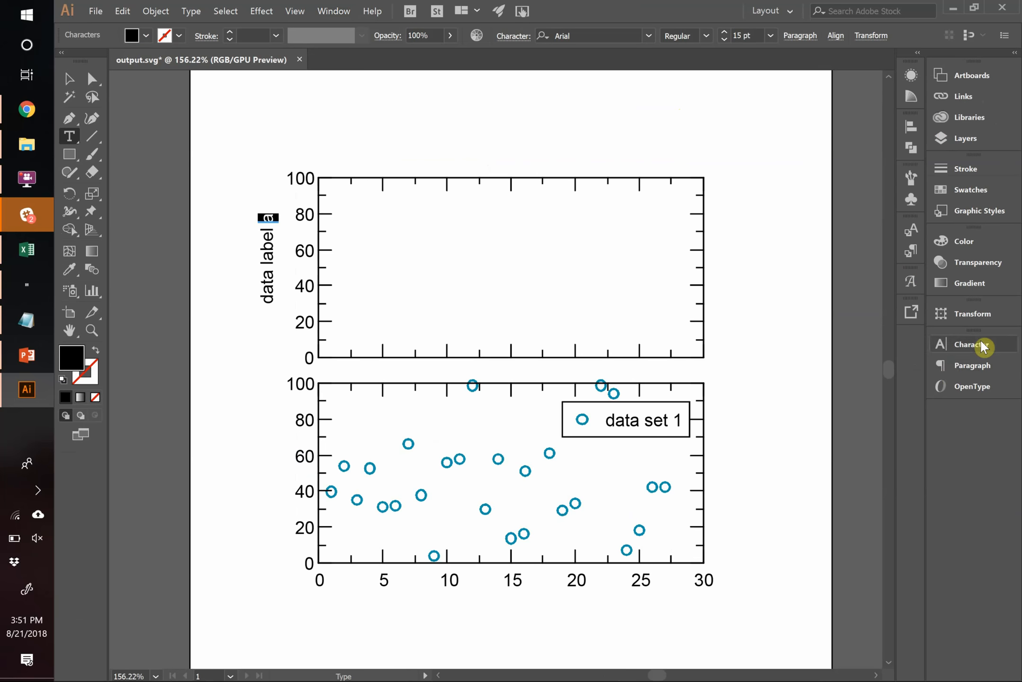
pyautogui.click(980, 348)
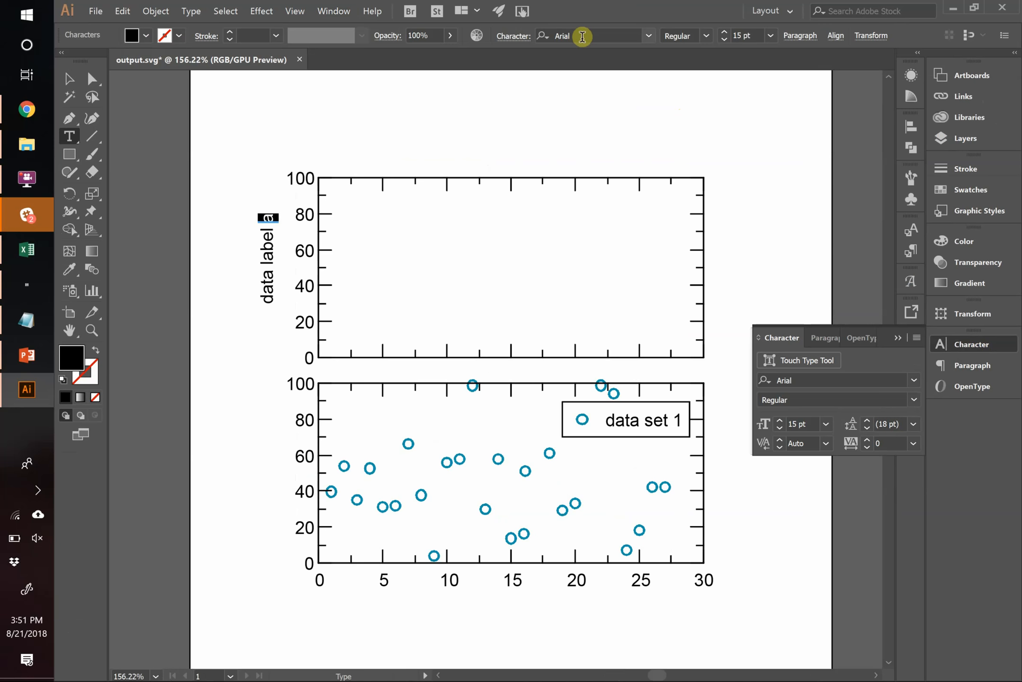
# Change the selected "a" in the upper plot's axis label to the Symbol font and deselect the label.
pyautogui.click(582, 37)
pyautogui.write('s')
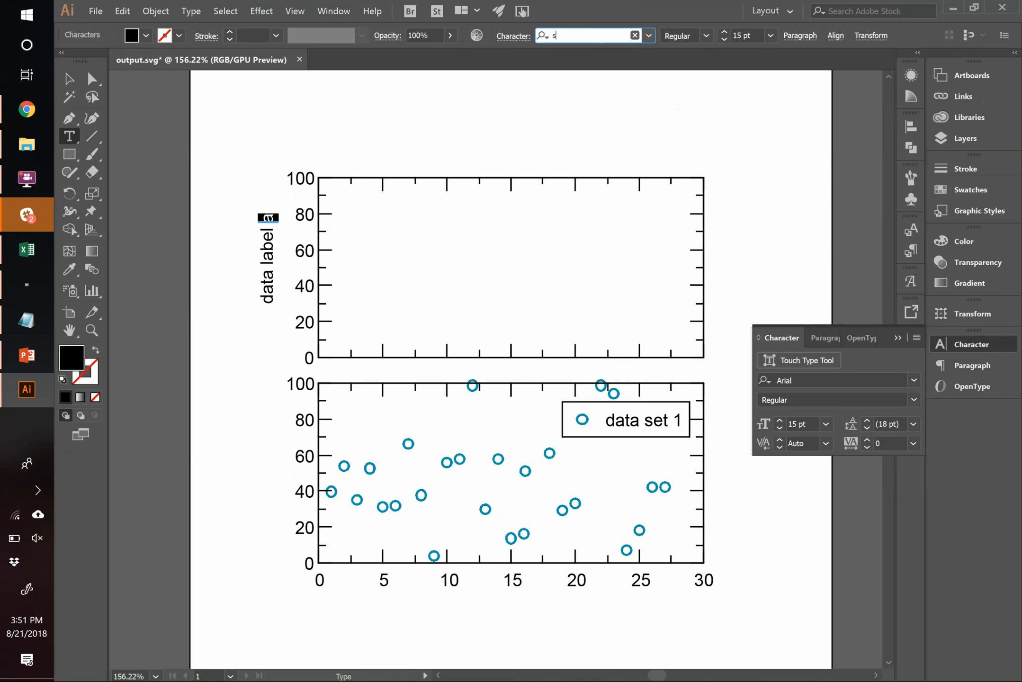
pyautogui.write('ymbol')
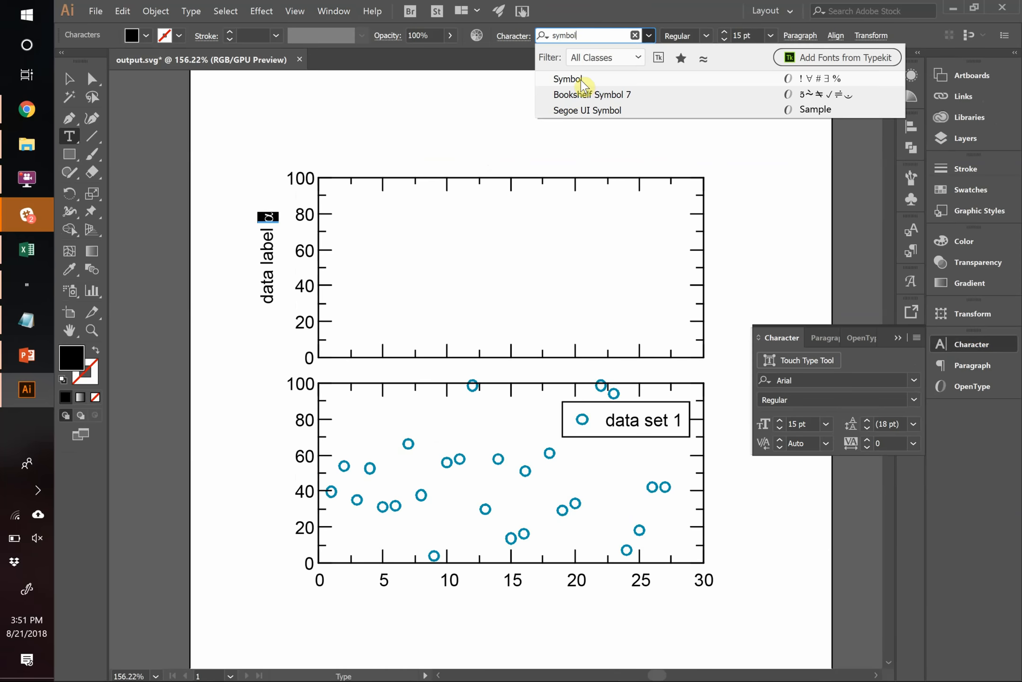
pyautogui.click(582, 80)
pyautogui.click(92, 79)
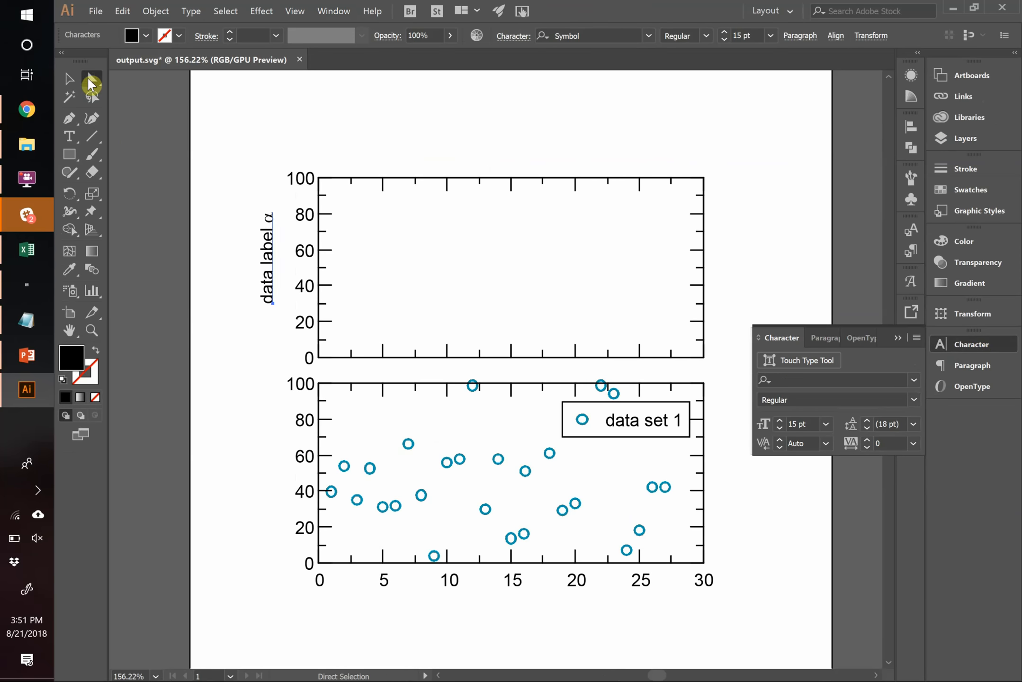
pyautogui.click(131, 142)
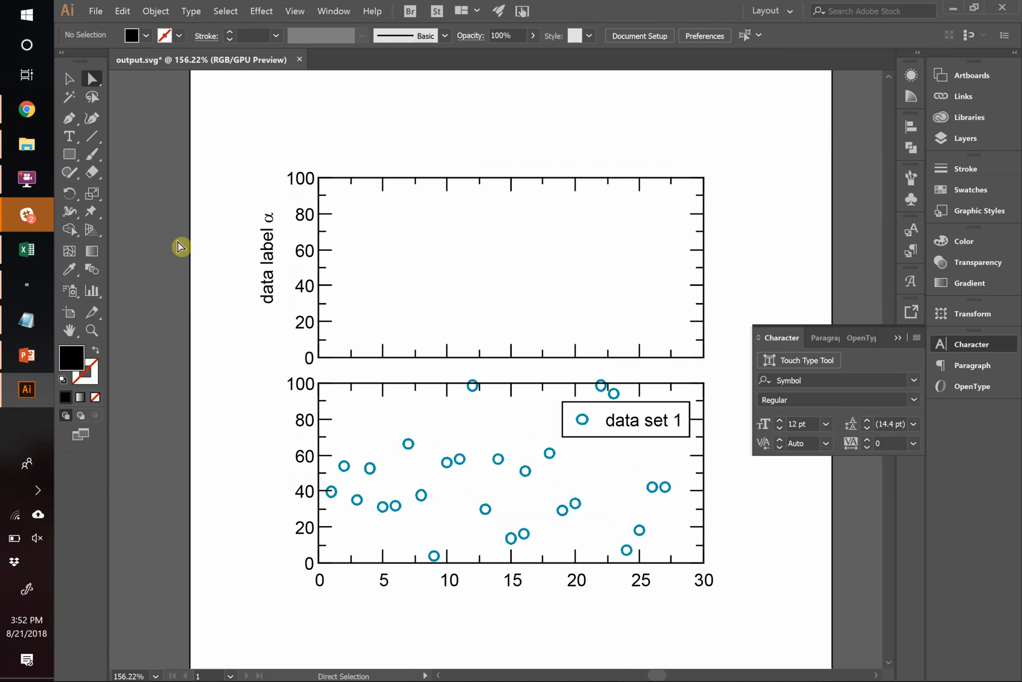
# Switch to the PowerPoint presentation and advance from slide 21 to slide 23.
pyautogui.hotkey('alt', 'Tab')
pyautogui.hotkey('alt', 'Tab')
pyautogui.hotkey('alt', 'Tab')
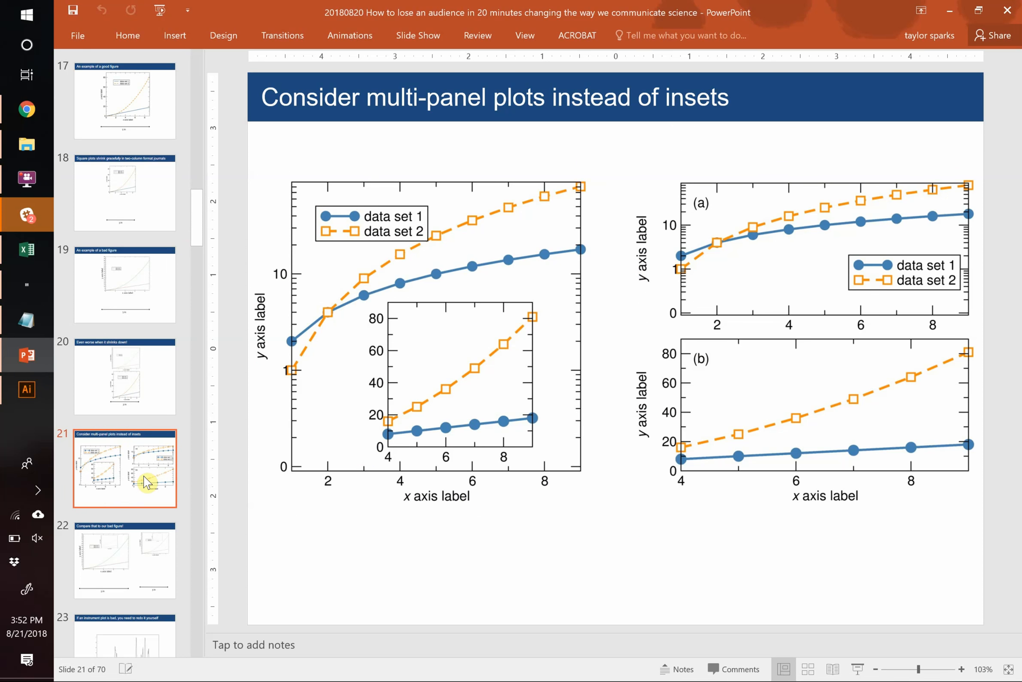
pyautogui.press('Down')
pyautogui.press('Down')
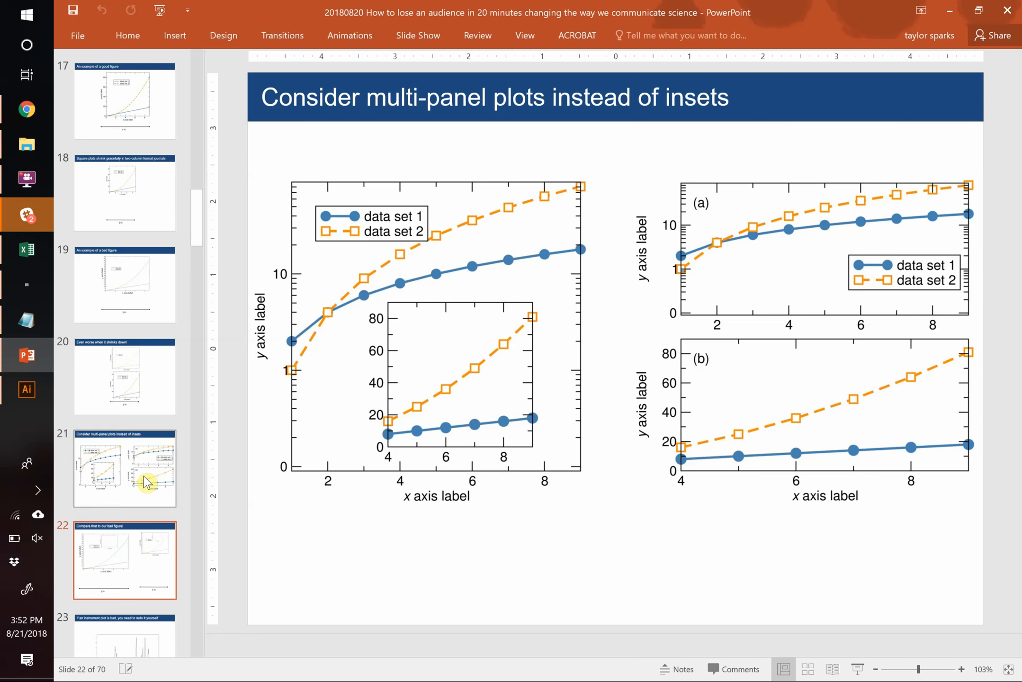
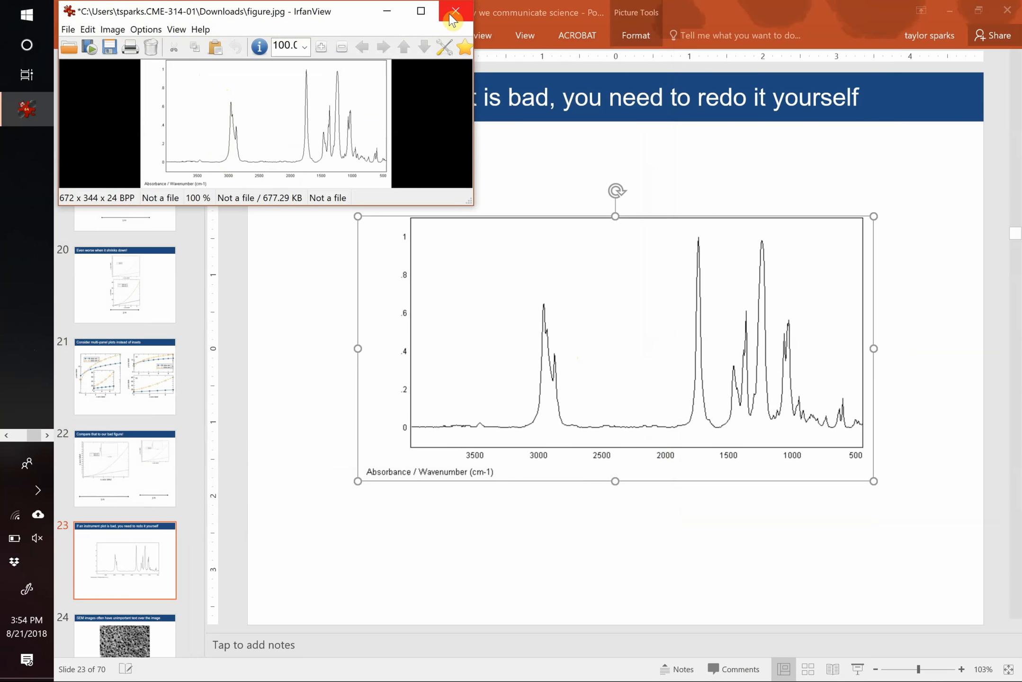
# Close the IrfanView window, switch to Chrome and search Google for "webplotdigitizer".
pyautogui.click(453, 12)
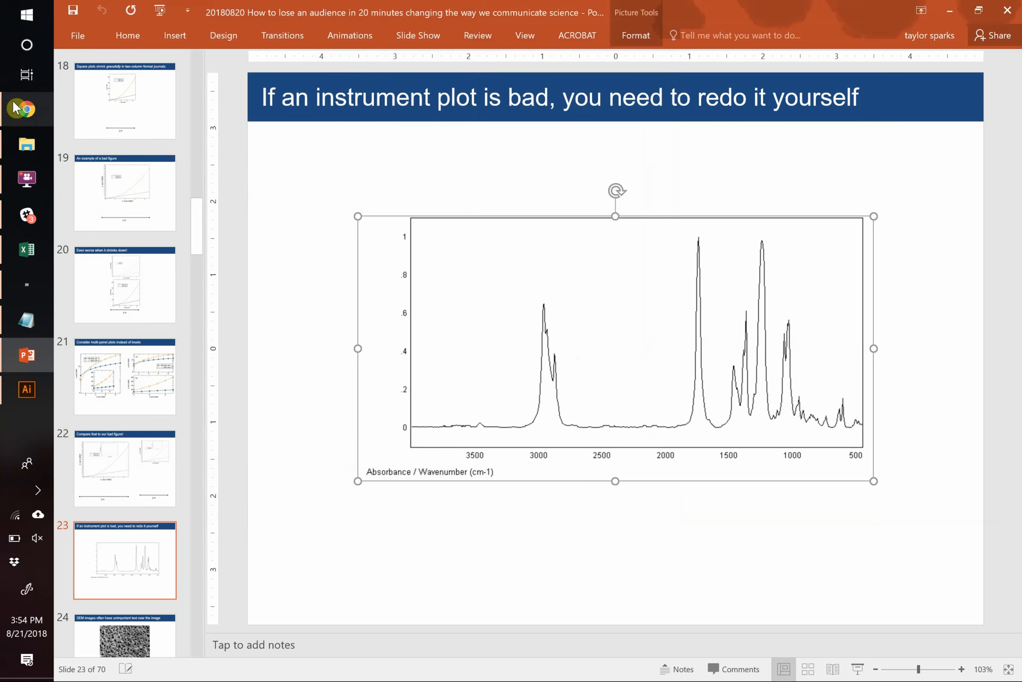
pyautogui.hotkey('alt', 'Tab')
pyautogui.click(344, 58)
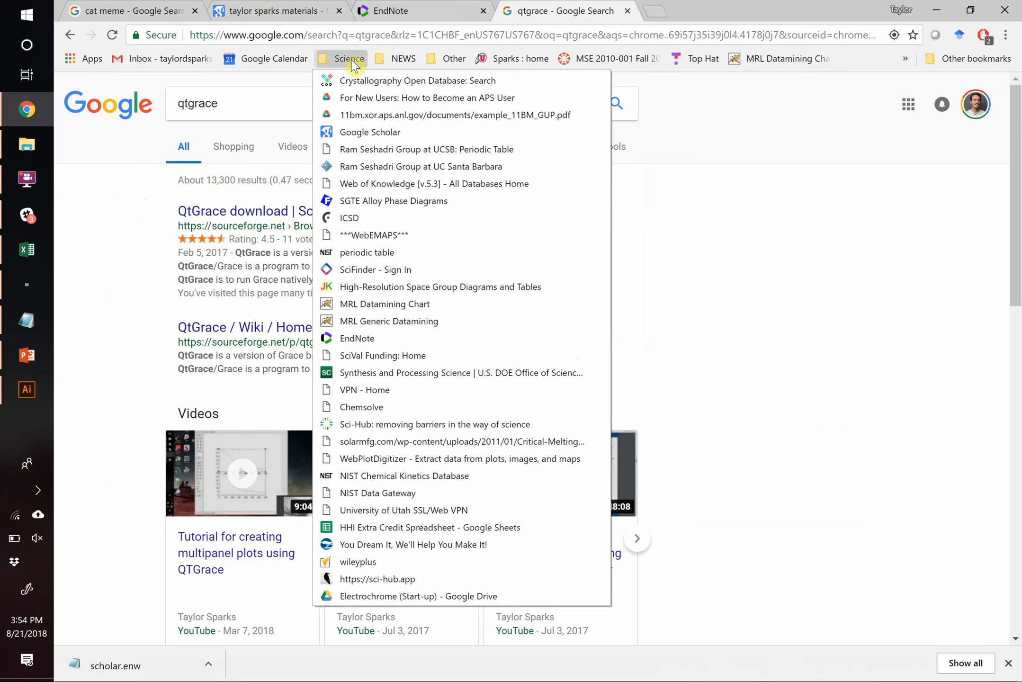
pyautogui.click(570, 36)
pyautogui.write('web')
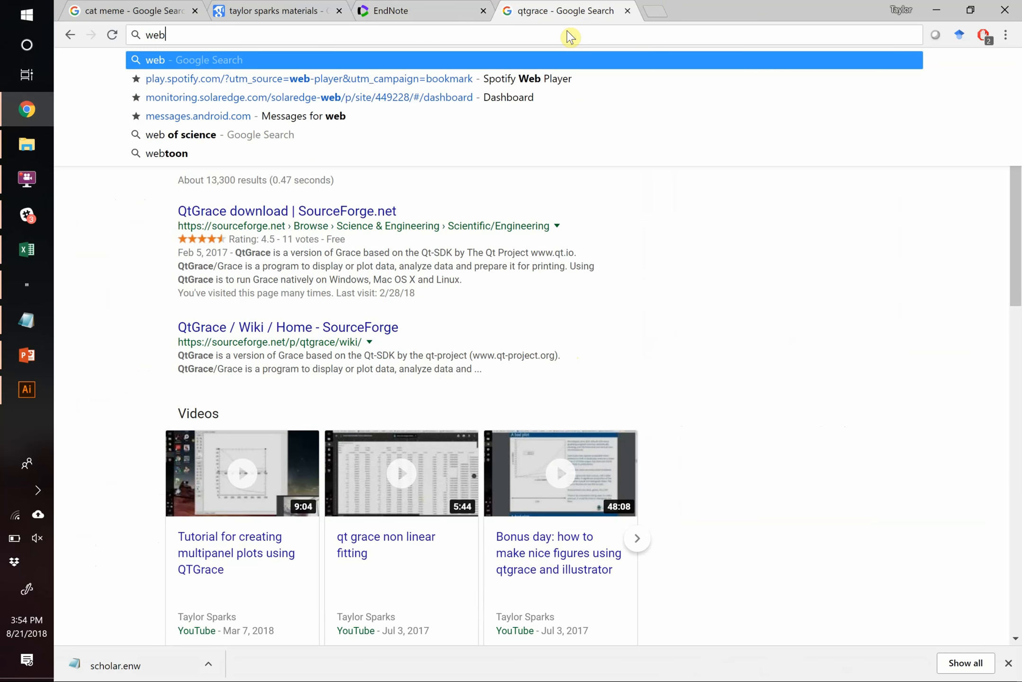
pyautogui.write('plotdigitizer')
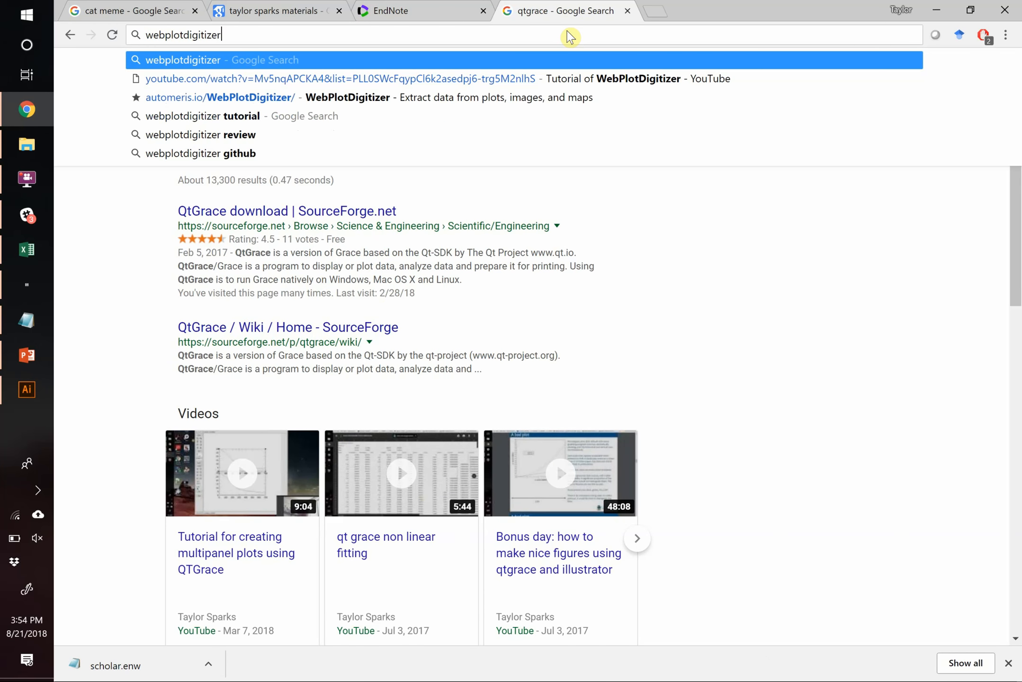
pyautogui.press('Return')
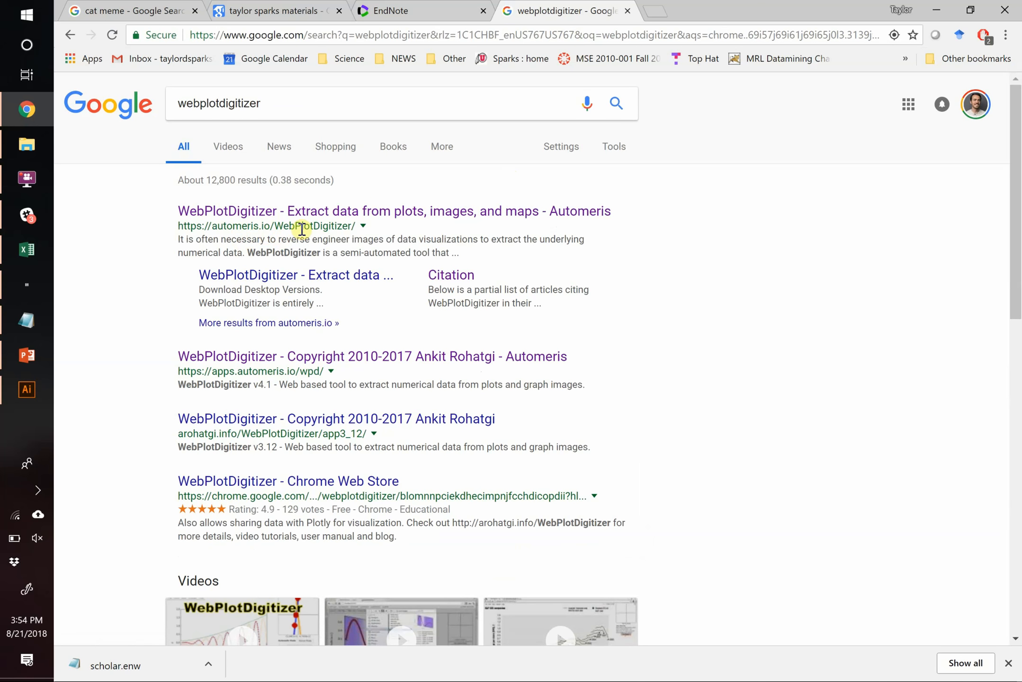
# Open the WebPlotDigitizer site on automeris.io, launch its English web application and dismiss the browser's downloads bar.
pyautogui.click(336, 211)
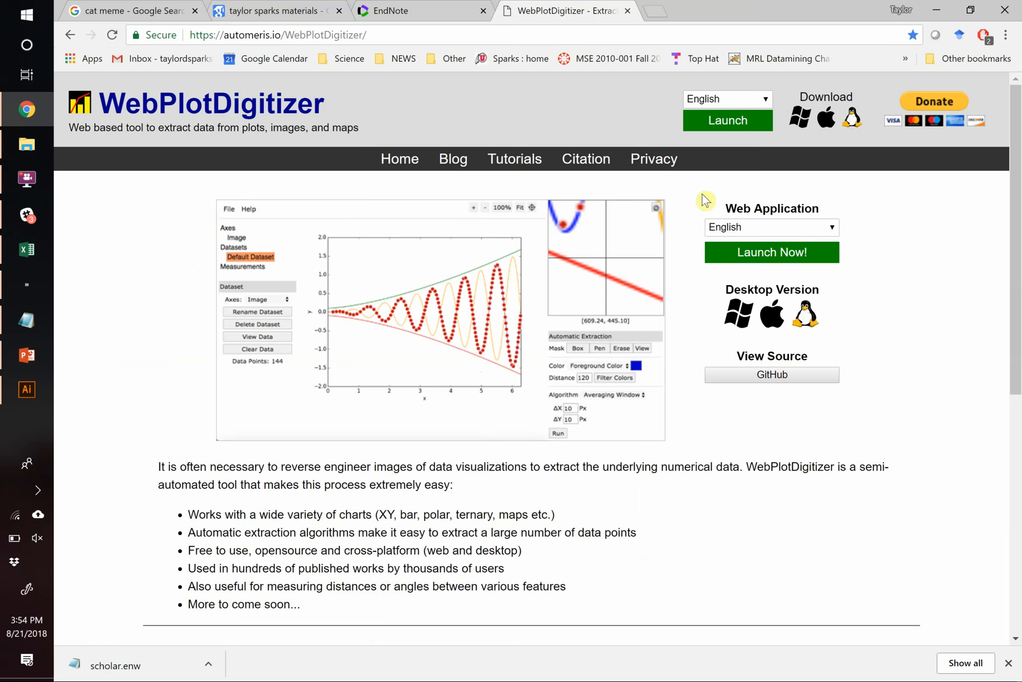
pyautogui.click(736, 251)
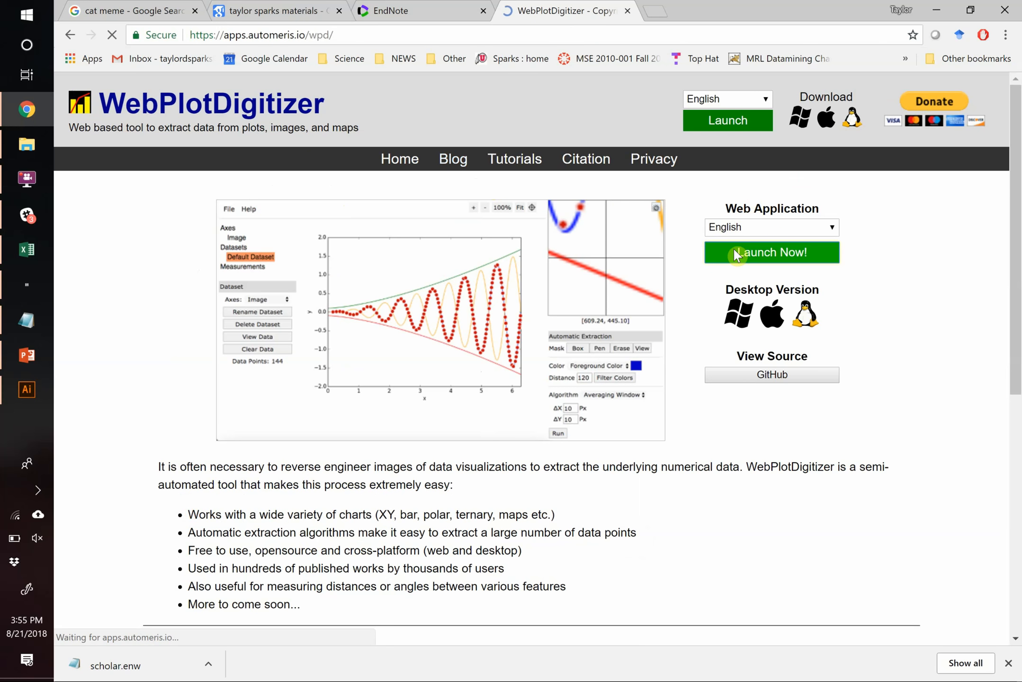
pyautogui.click(1008, 662)
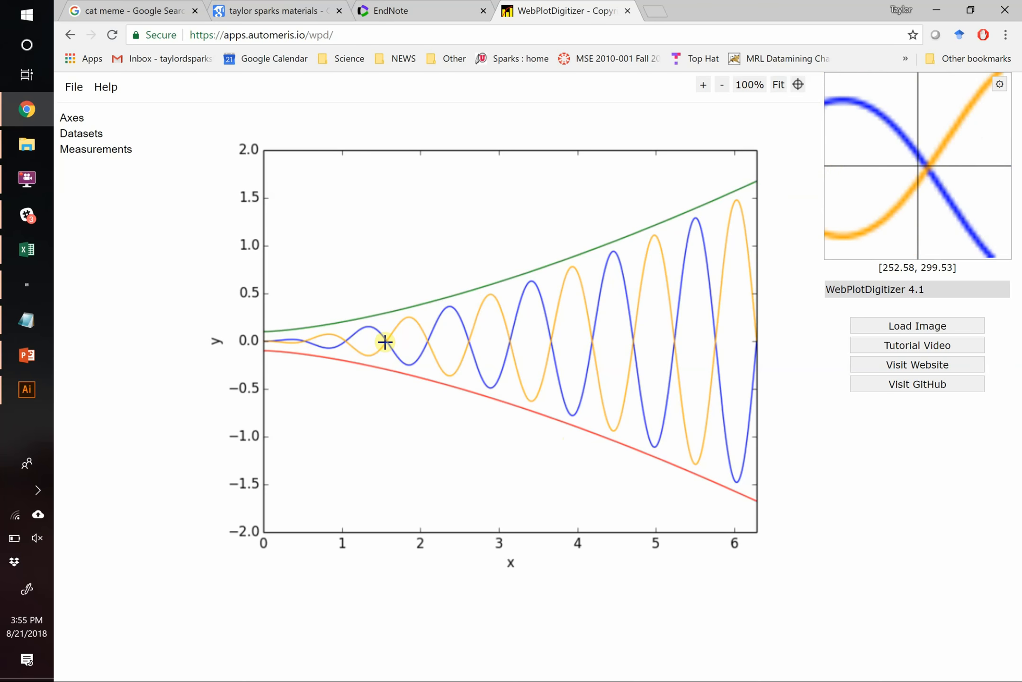
# Load the "figure" image from the Downloads folder as the plot to digitize.
pyautogui.click(74, 85)
pyautogui.click(78, 107)
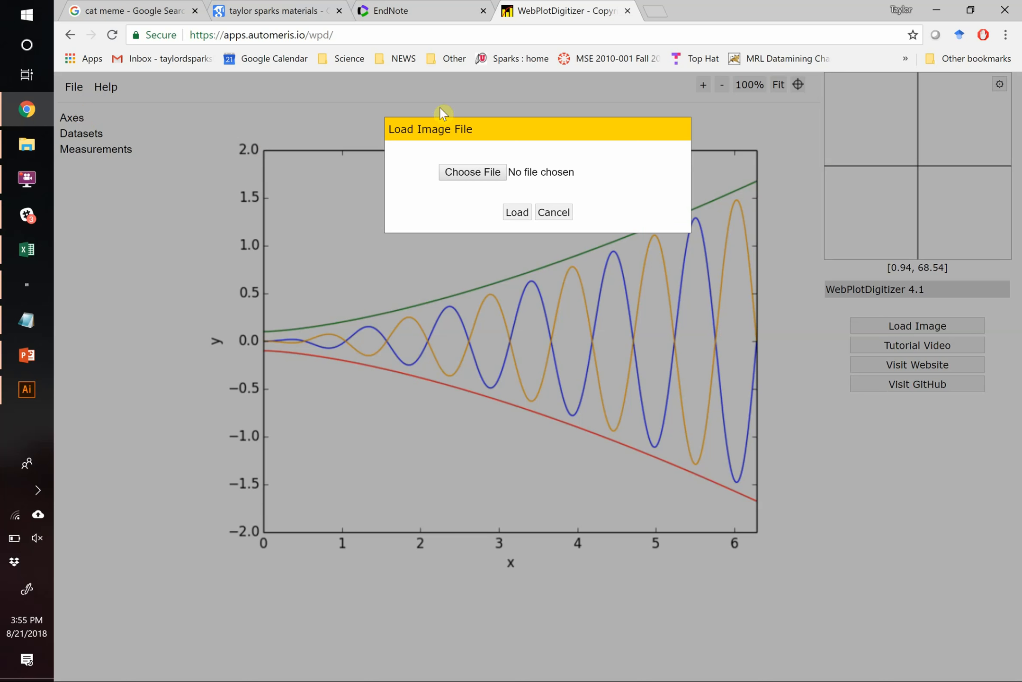
pyautogui.click(500, 174)
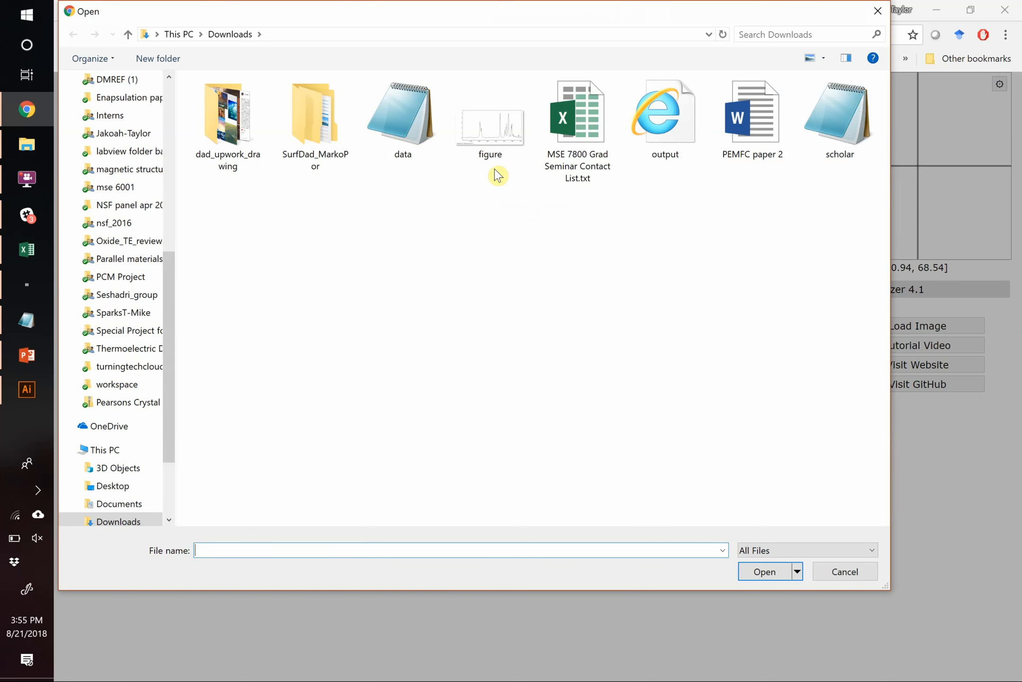
pyautogui.doubleClick(525, 134)
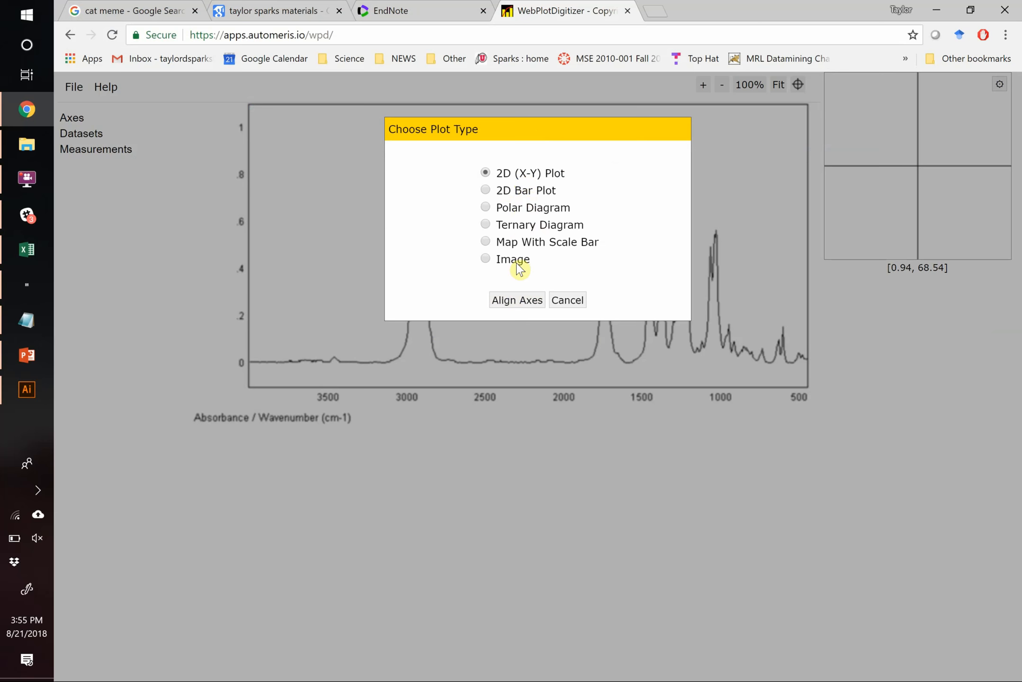
# Choose the 2D (X-Y) plot type and mark axis points X1 at 3500, X2 at 500, Y1 at 0 and Y2 at 1.
pyautogui.click(519, 302)
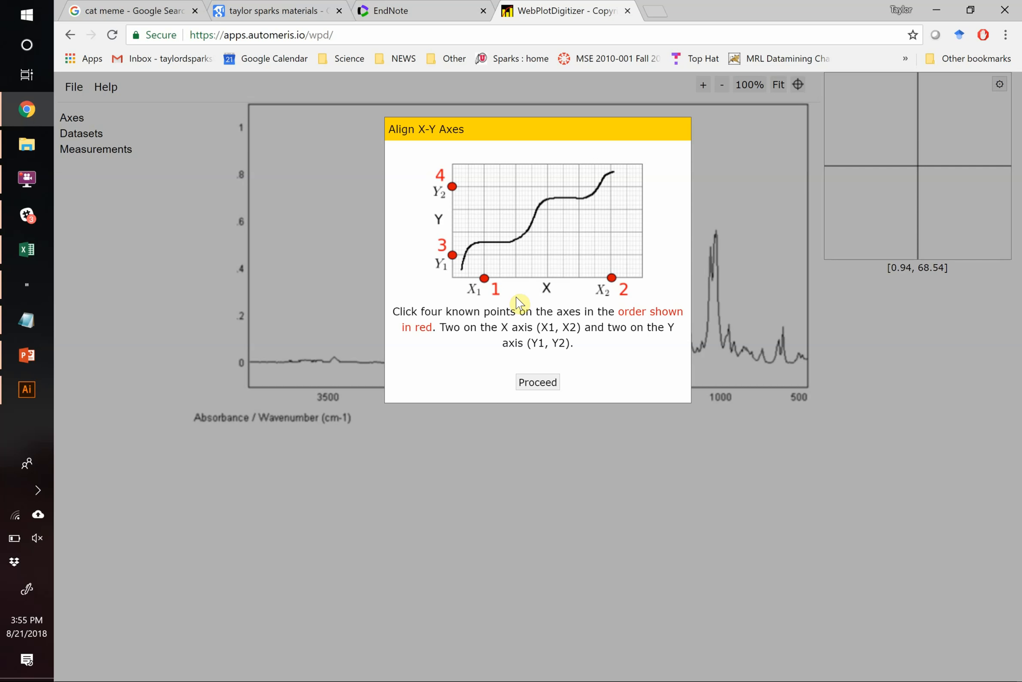
pyautogui.click(537, 381)
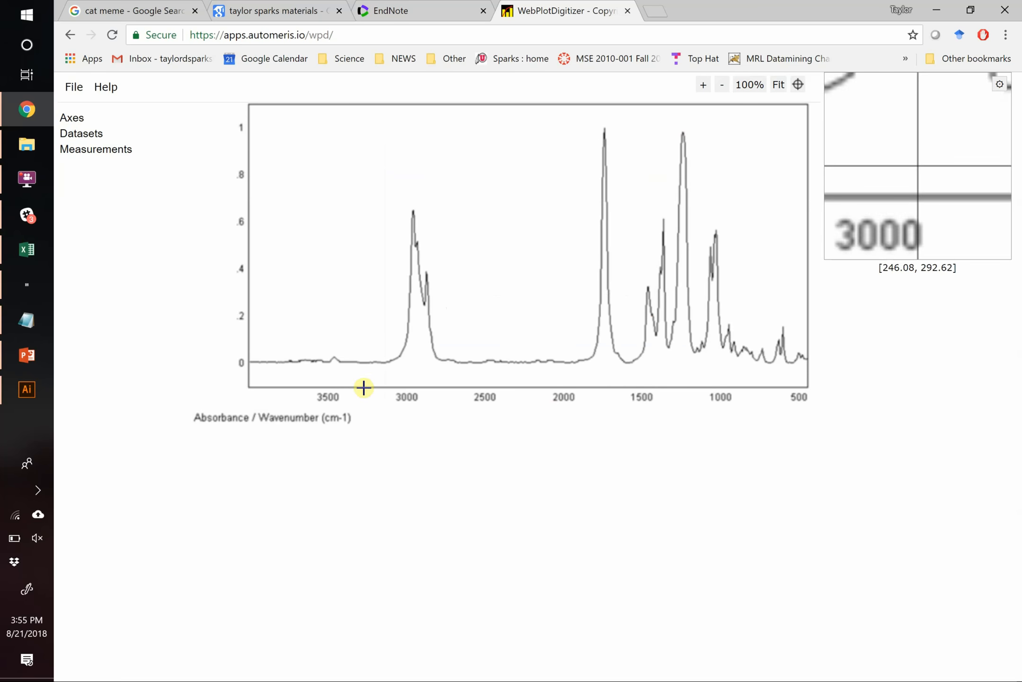
pyautogui.click(326, 388)
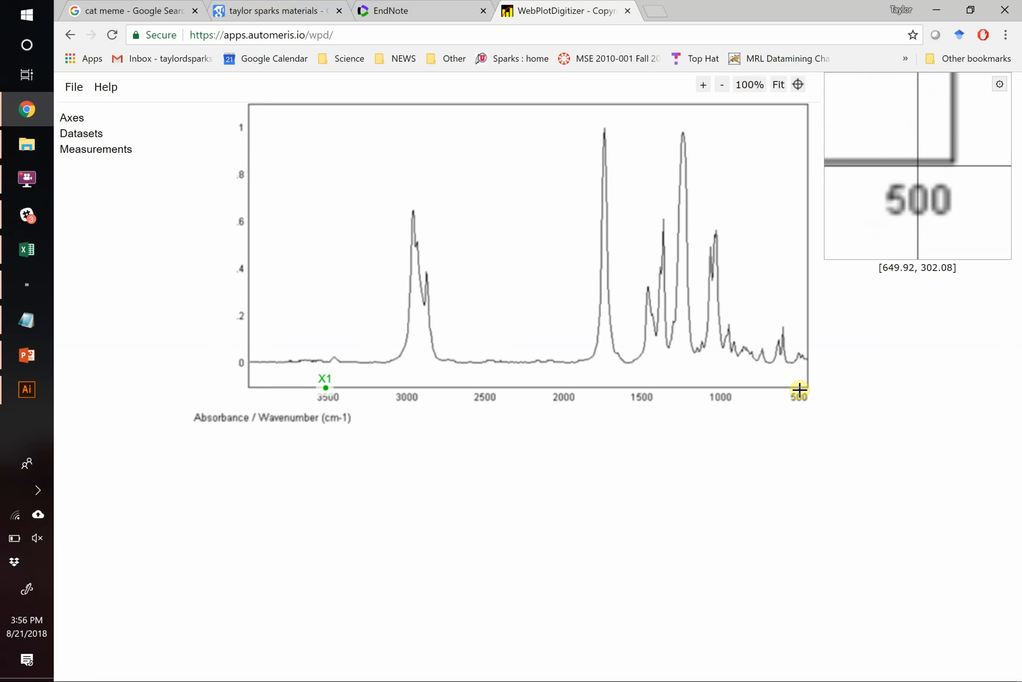
pyautogui.press('Right')
pyautogui.press('Right')
pyautogui.press('Right')
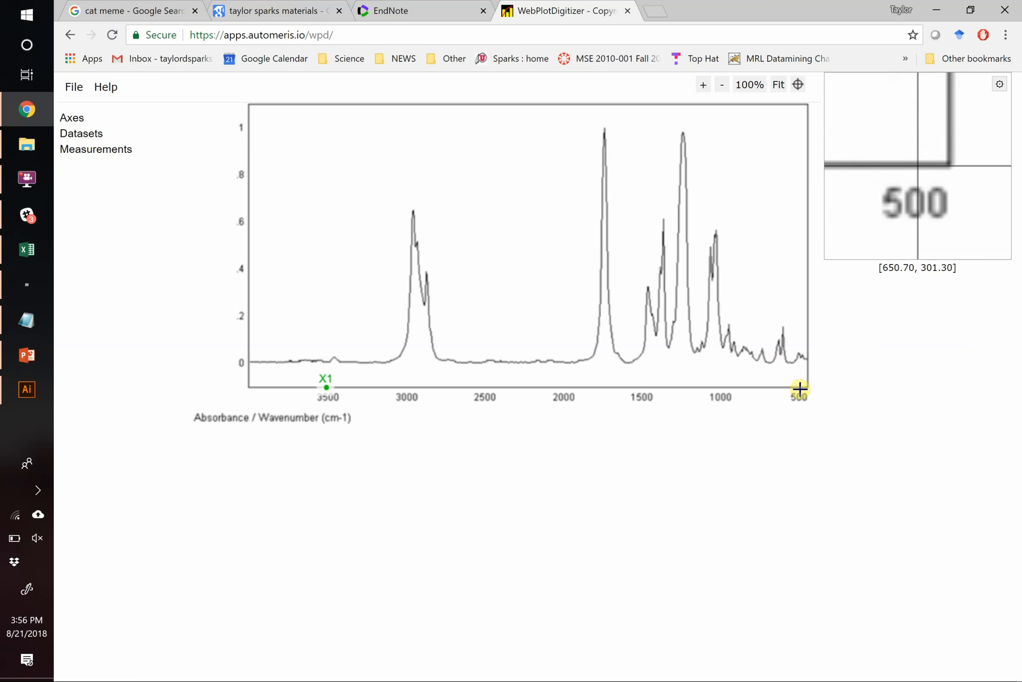
pyautogui.click(799, 388)
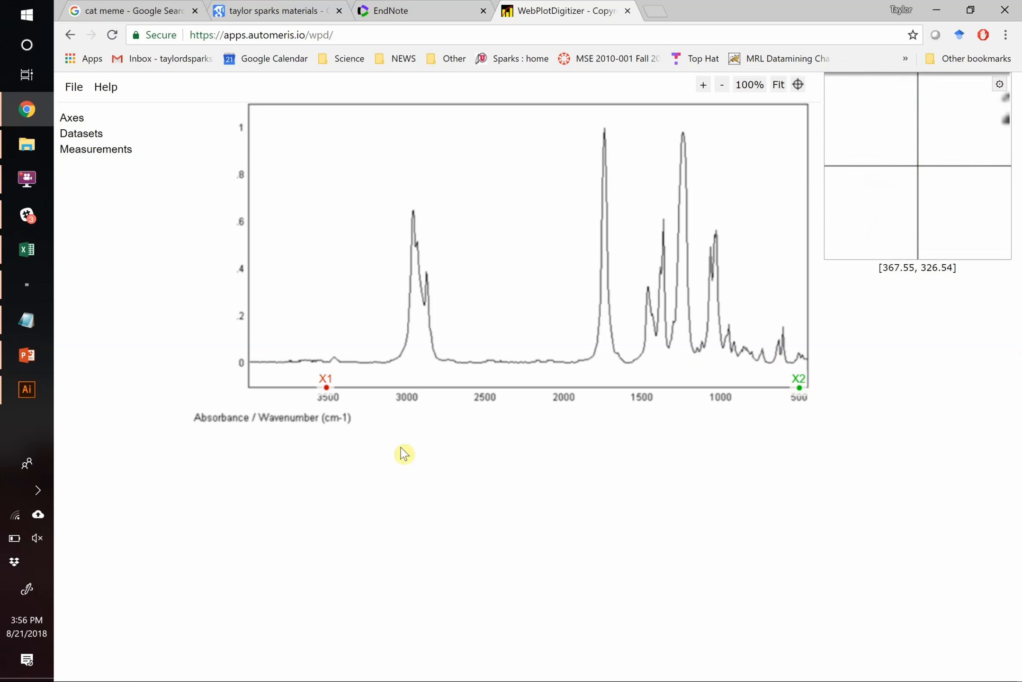
pyautogui.click(246, 361)
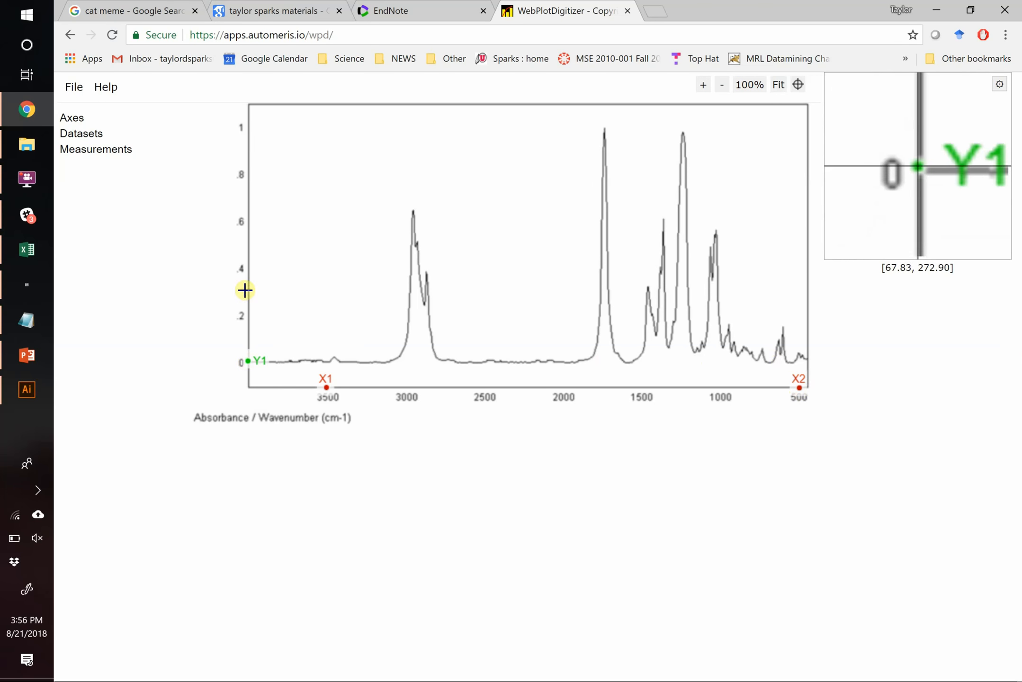
pyautogui.click(248, 126)
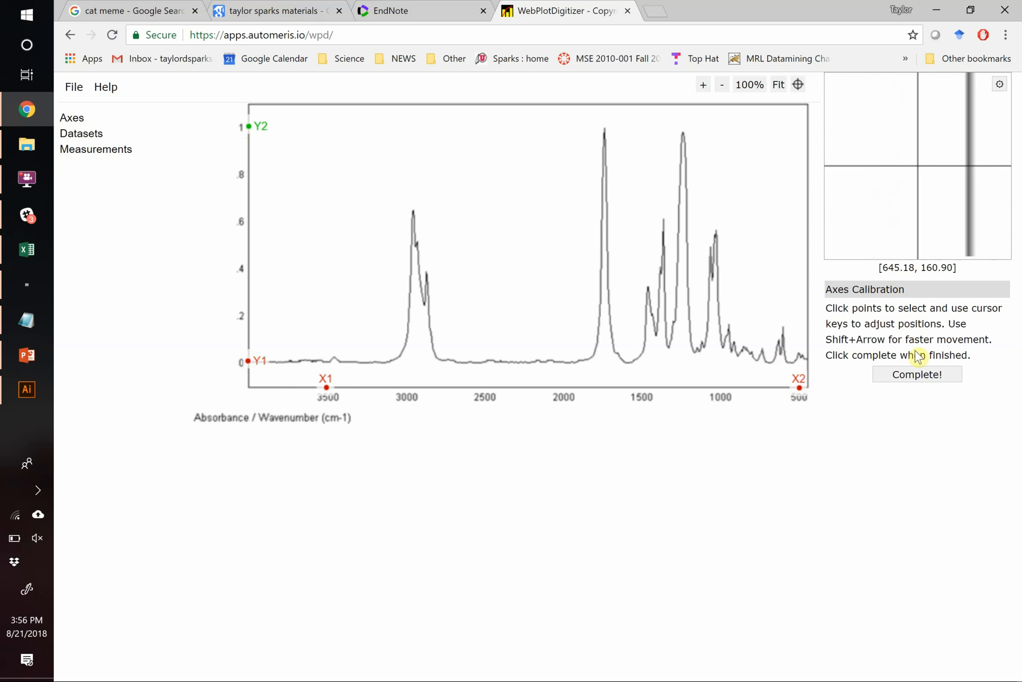
# Complete the axes calibration with X values 3500 and 500 and Y values 0 and 1, without log scale.
pyautogui.click(929, 385)
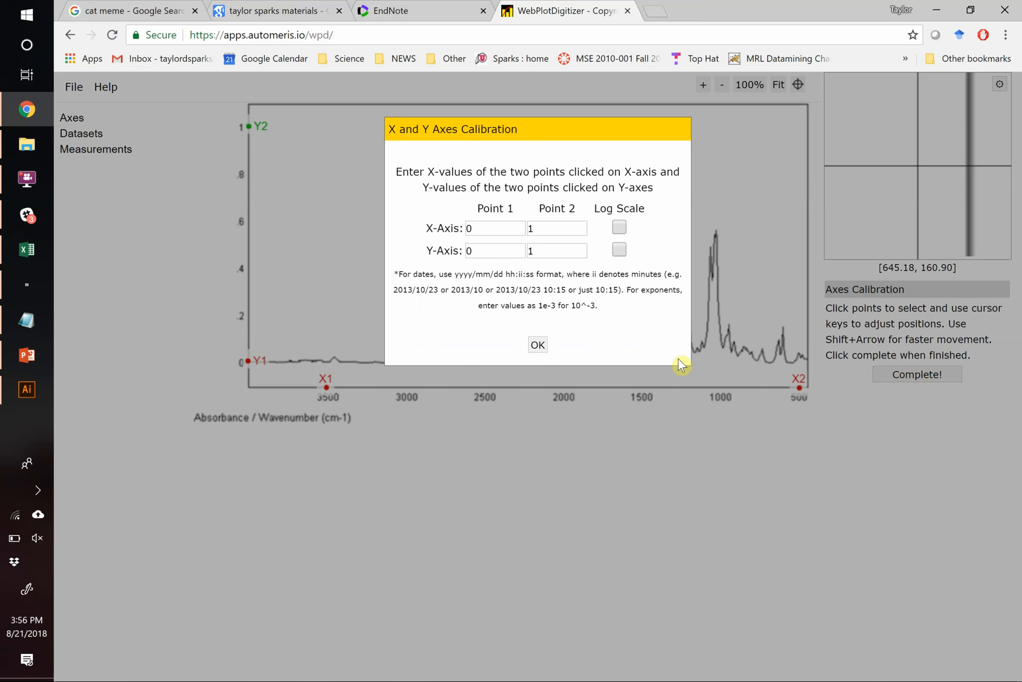
pyautogui.doubleClick(485, 228)
pyautogui.write('3500')
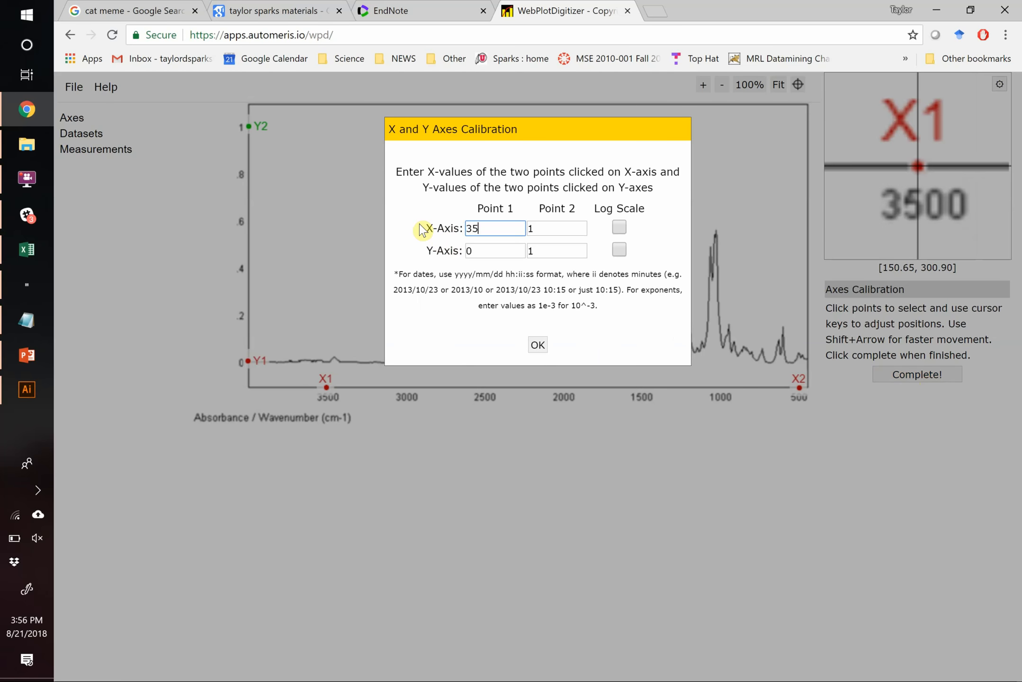
pyautogui.press('Tab')
pyautogui.write('500')
pyautogui.press('Tab')
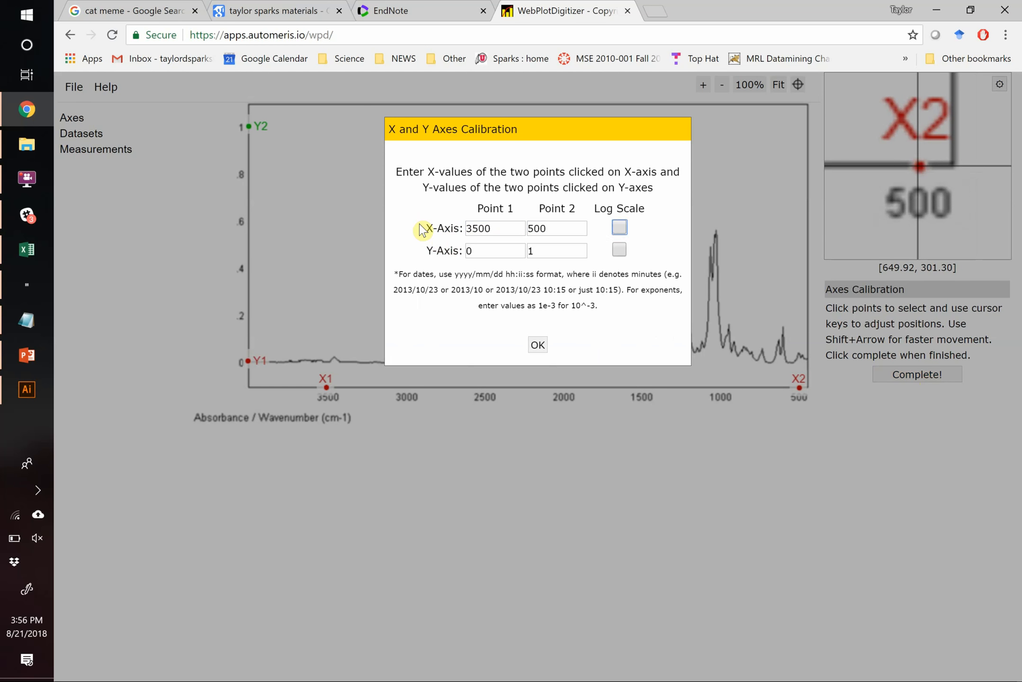
pyautogui.press('Tab')
pyautogui.press('Tab')
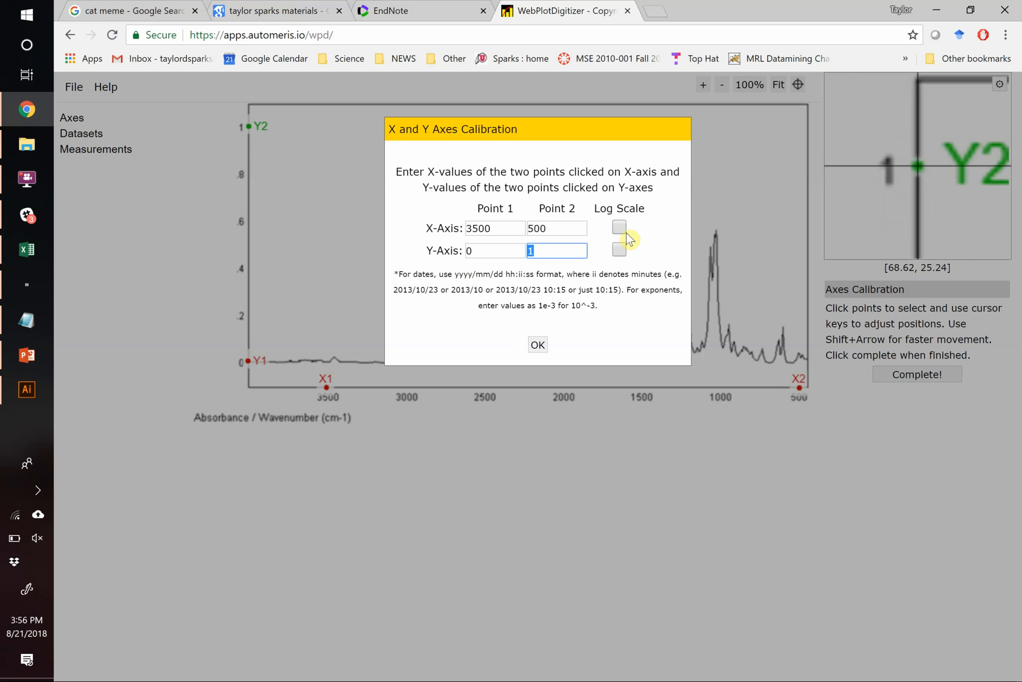
pyautogui.click(539, 345)
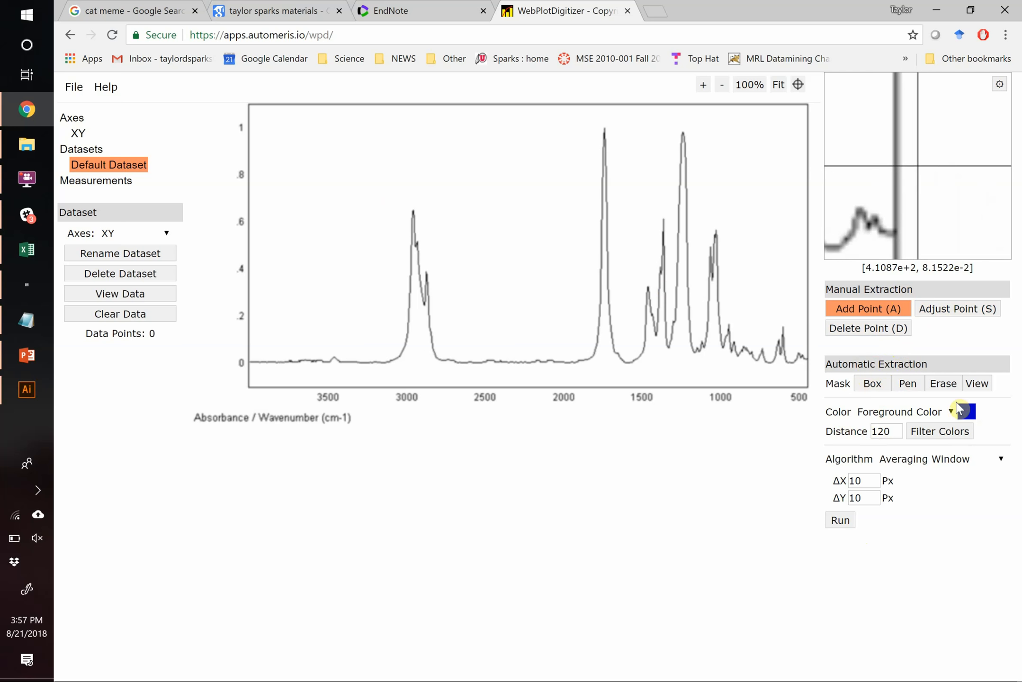
# Set the extraction foreground color to the near-black dominant color, RGB 30, 30, 30.
pyautogui.click(967, 414)
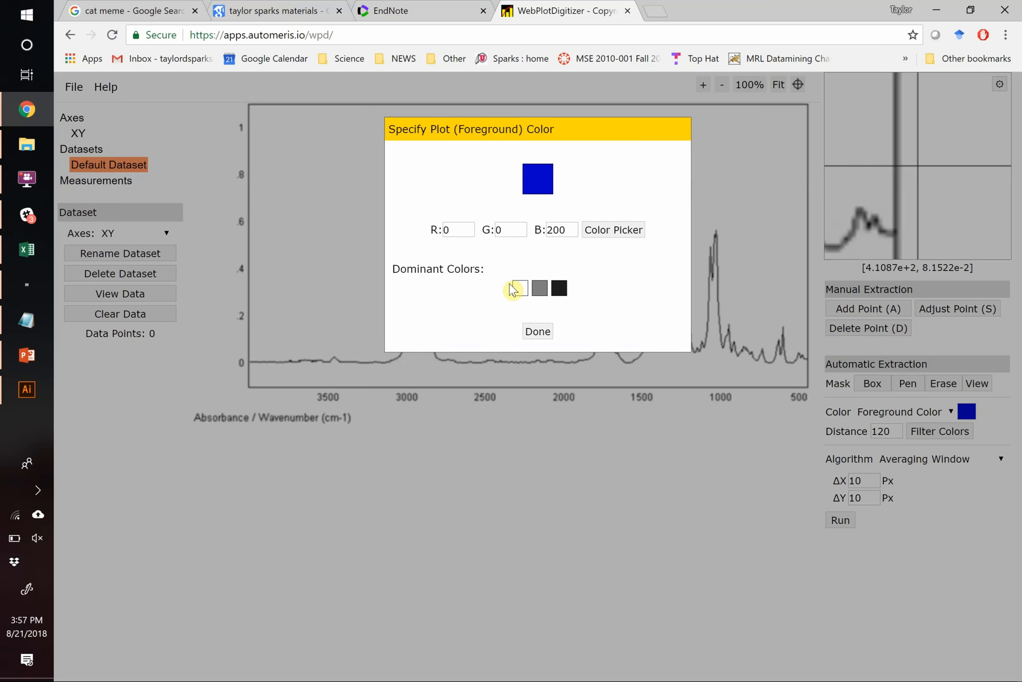
pyautogui.click(555, 290)
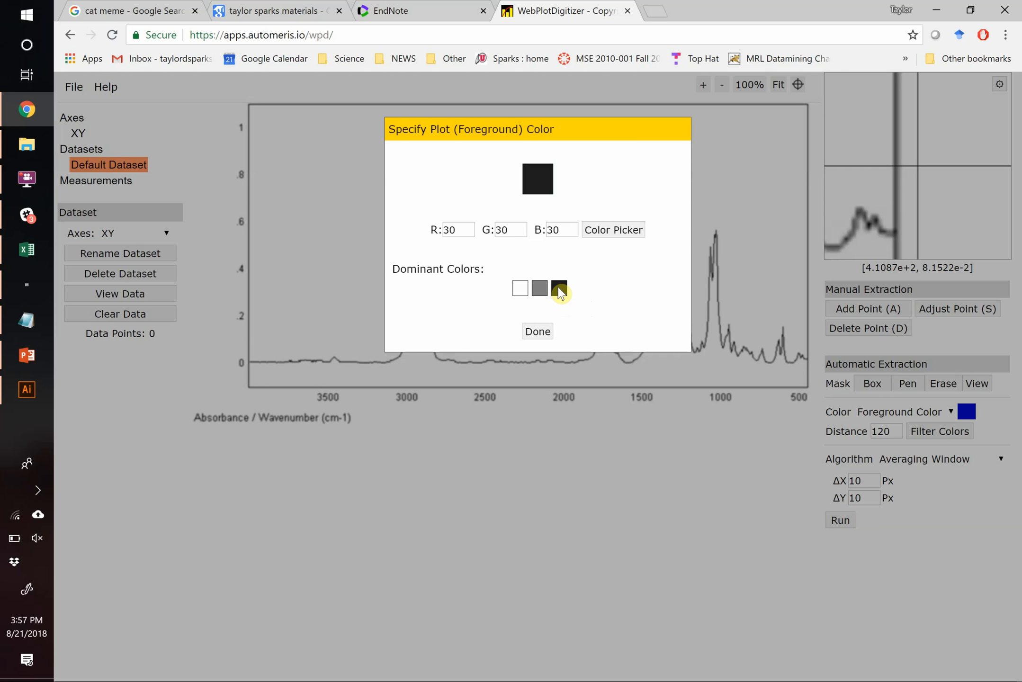
pyautogui.click(536, 332)
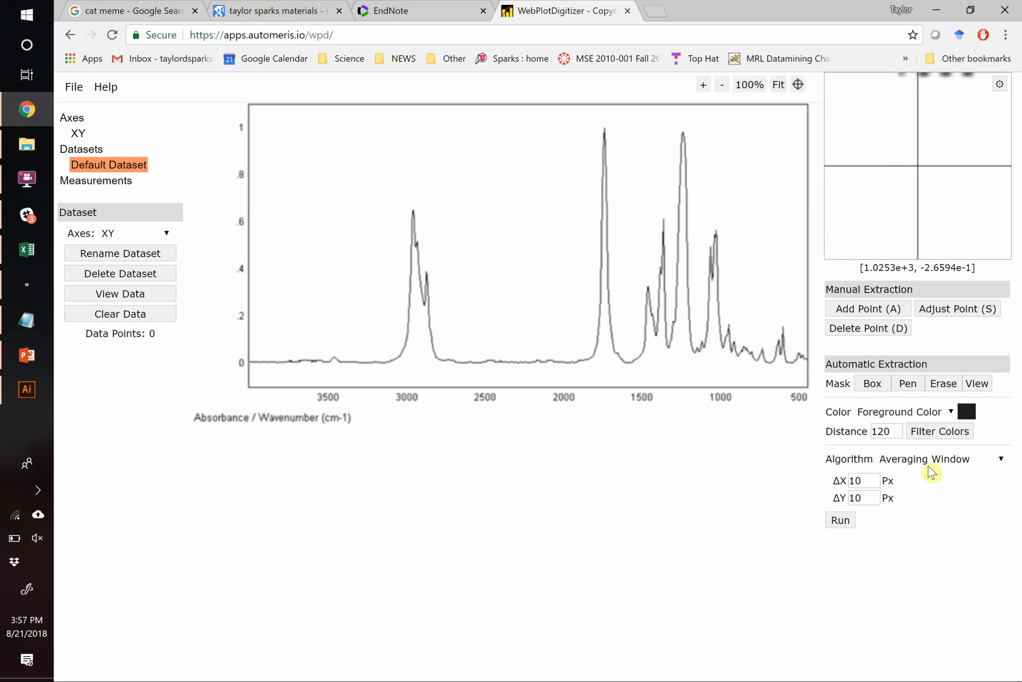
# Try the Averaging Window extraction on the unmasked plot, and clear all of its data points.
pyautogui.click(838, 520)
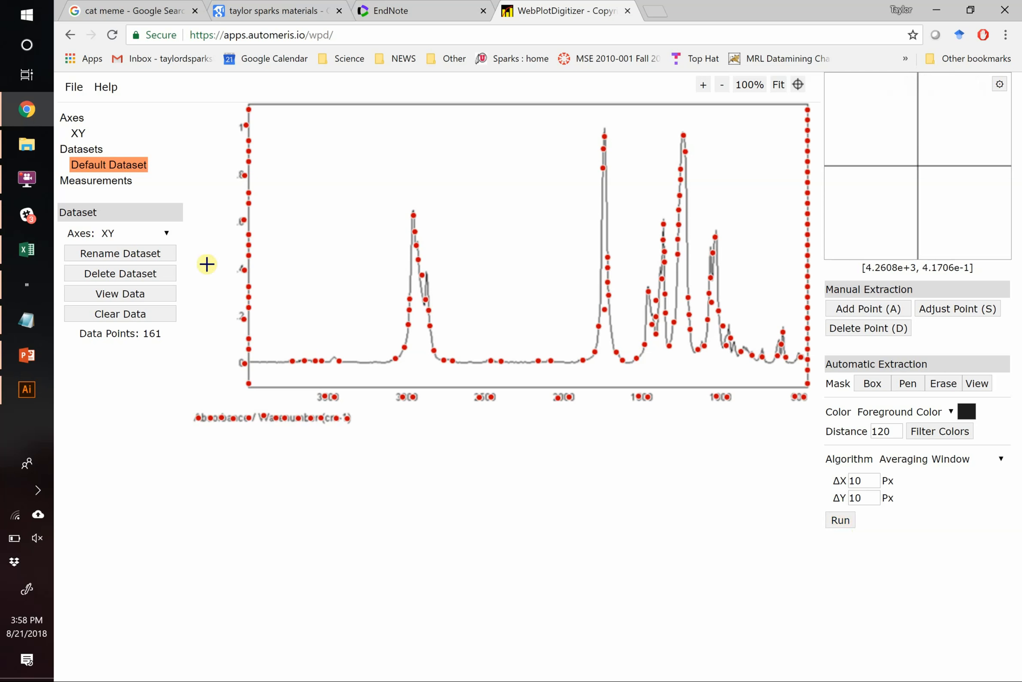
pyautogui.click(143, 314)
pyautogui.click(512, 211)
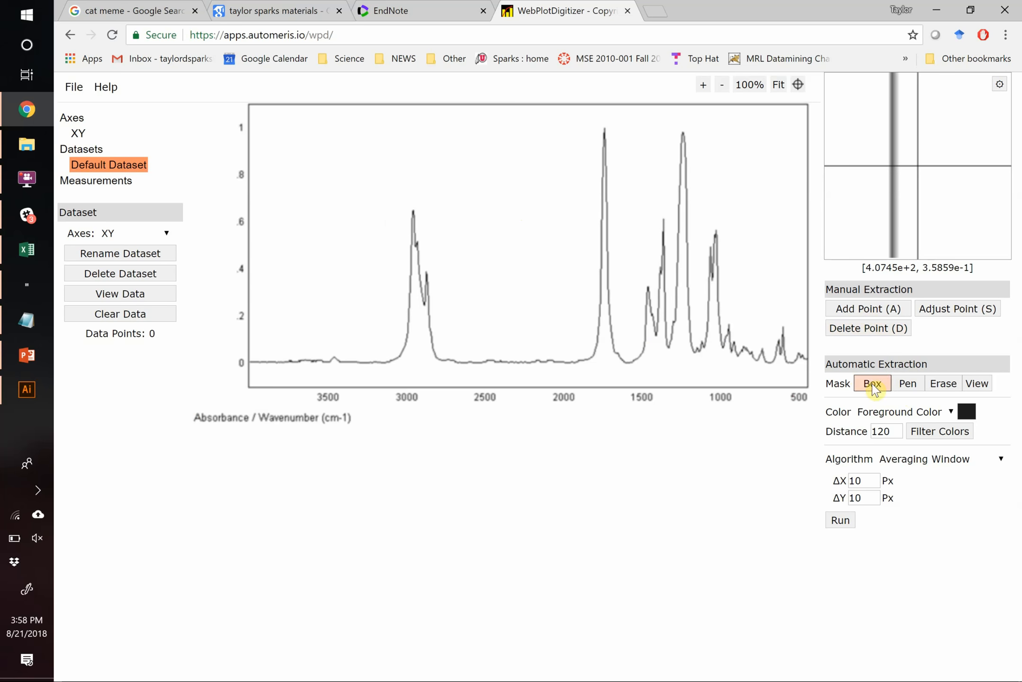
# Paint a Pen mask with the maximum stroke width over a blank plot area and with a narrow stroke along the whole absorbance curve.
pyautogui.click(908, 384)
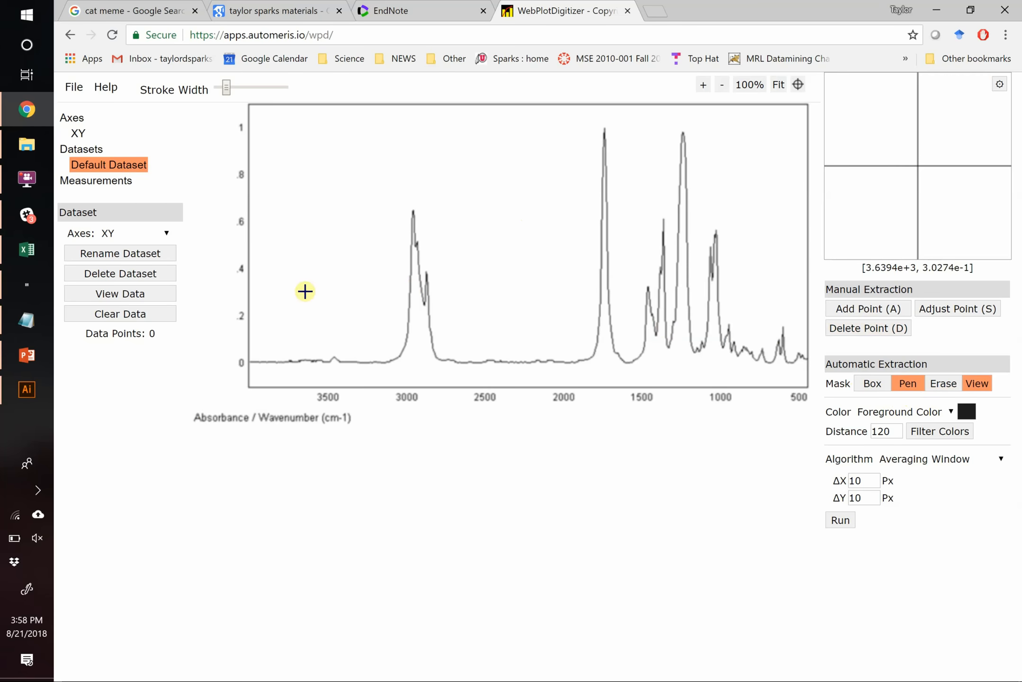
pyautogui.moveTo(226, 88); pyautogui.dragTo(323, 107)
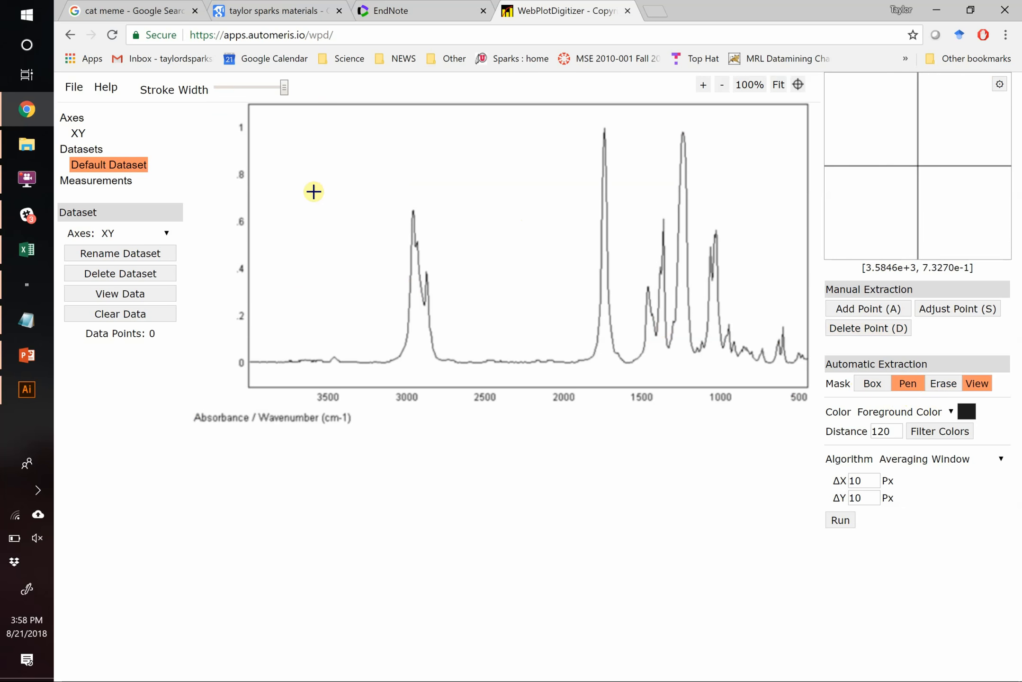
pyautogui.moveTo(314, 192); pyautogui.dragTo(391, 212)
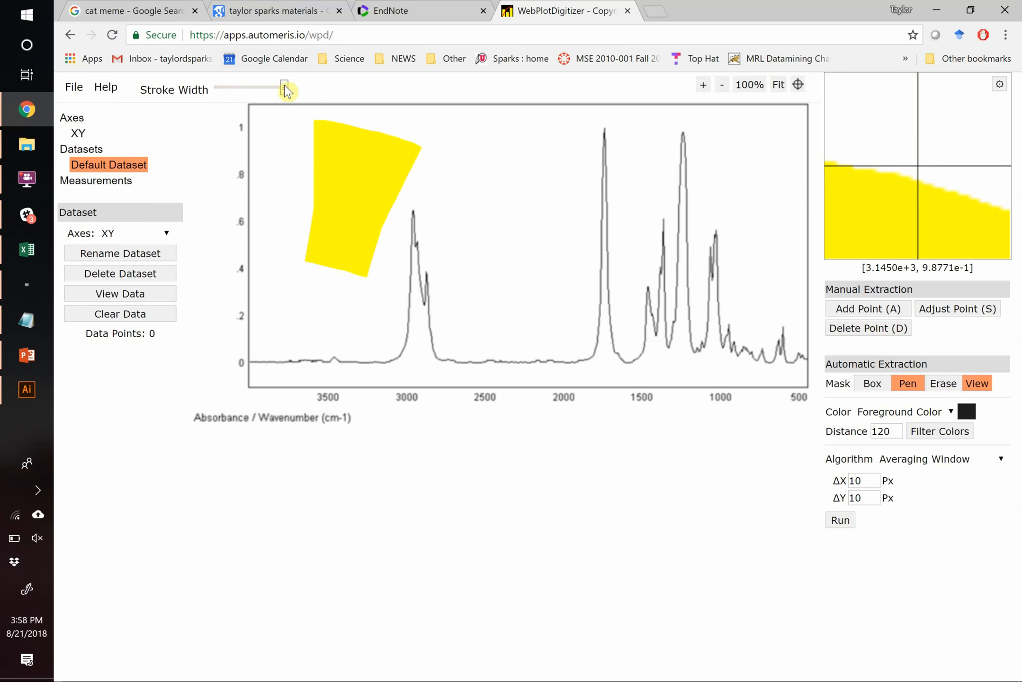
pyautogui.moveTo(284, 88); pyautogui.dragTo(224, 89)
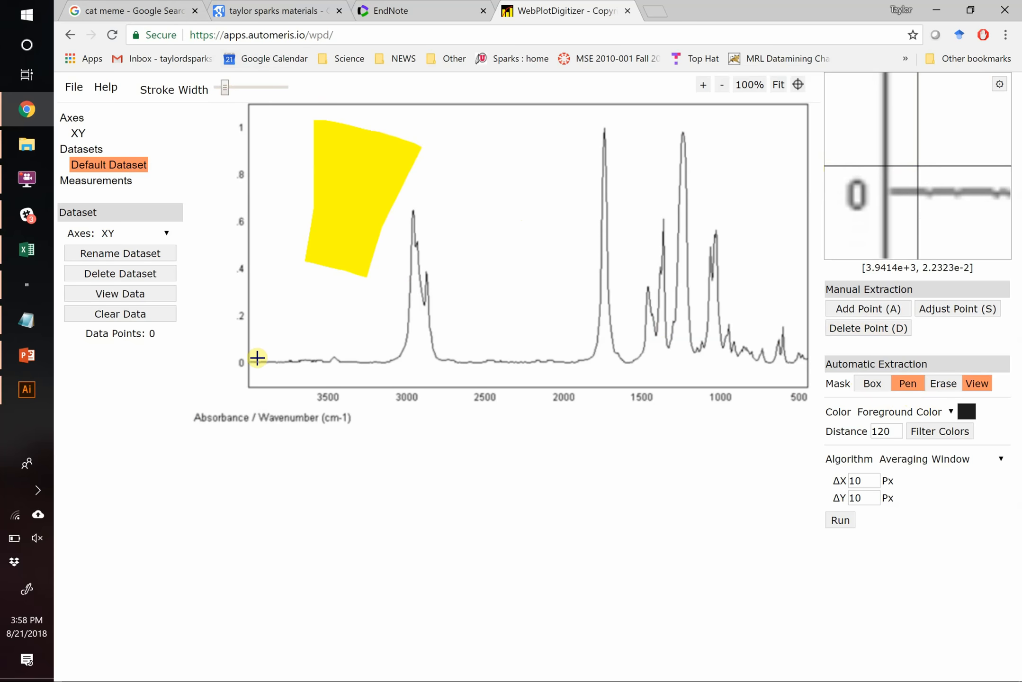
pyautogui.moveTo(257, 358)
pyautogui.mouseDown()
pyautogui.moveTo(396, 356)
pyautogui.moveTo(412, 224)
pyautogui.moveTo(419, 303)
pyautogui.moveTo(438, 349)
pyautogui.moveTo(533, 365)
pyautogui.moveTo(596, 355)
pyautogui.moveTo(604, 130)
pyautogui.moveTo(618, 306)
pyautogui.moveTo(604, 282)
pyautogui.moveTo(616, 354)
pyautogui.moveTo(636, 346)
pyautogui.moveTo(655, 303)
pyautogui.moveTo(656, 335)
pyautogui.moveTo(661, 239)
pyautogui.moveTo(707, 308)
pyautogui.moveTo(712, 237)
pyautogui.moveTo(700, 319)
pyautogui.moveTo(680, 151)
pyautogui.moveTo(693, 342)
pyautogui.moveTo(712, 268)
pyautogui.moveTo(721, 335)
pyautogui.moveTo(766, 354)
pyautogui.moveTo(787, 335)
pyautogui.moveTo(787, 358)
pyautogui.moveTo(800, 355)
pyautogui.mouseUp()
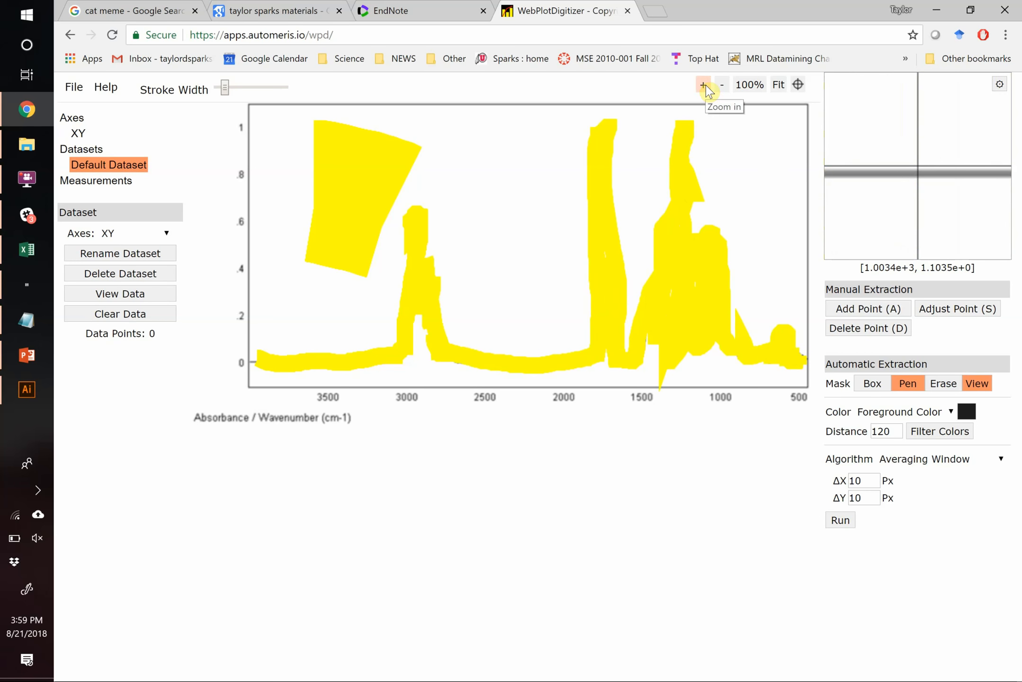
# Run the extraction on the masked curve with ΔX and ΔY at 10 px, and clear its data points.
pyautogui.click(840, 520)
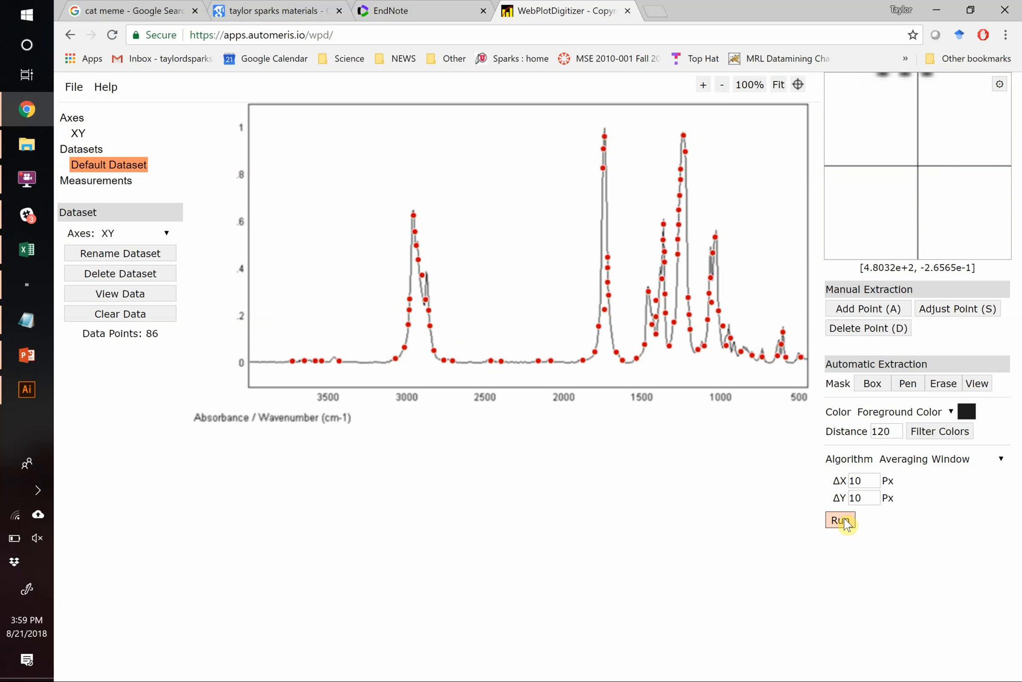
pyautogui.click(108, 314)
pyautogui.click(517, 211)
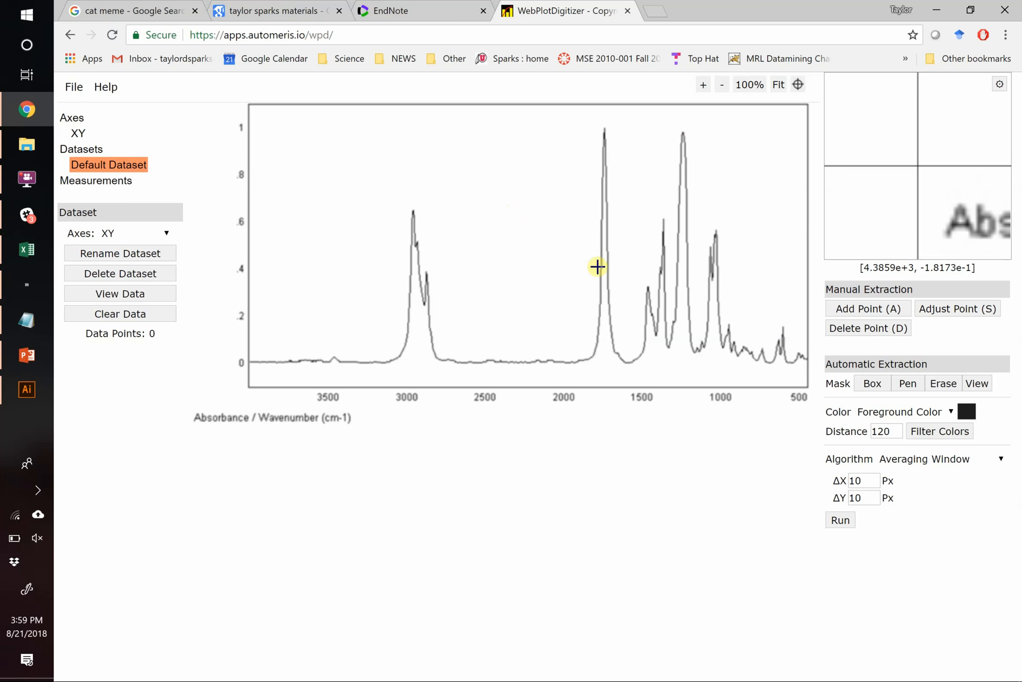
# Show the Pen mask, set ΔX and ΔY to 2 px and run the extraction on the masked curve.
pyautogui.click(907, 384)
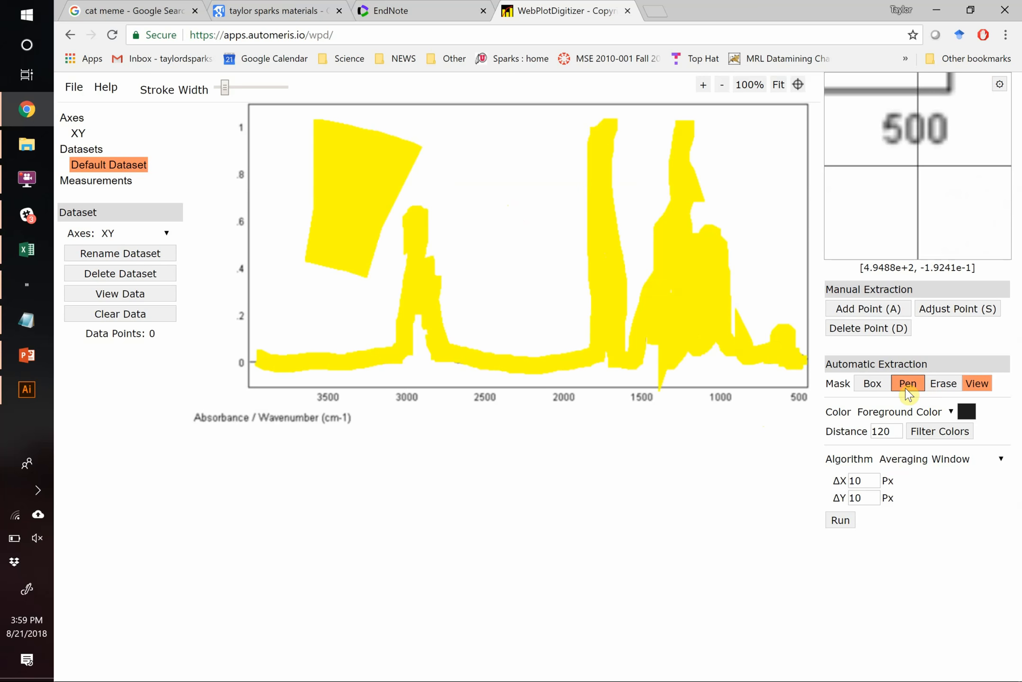
pyautogui.doubleClick(859, 480)
pyautogui.write('2')
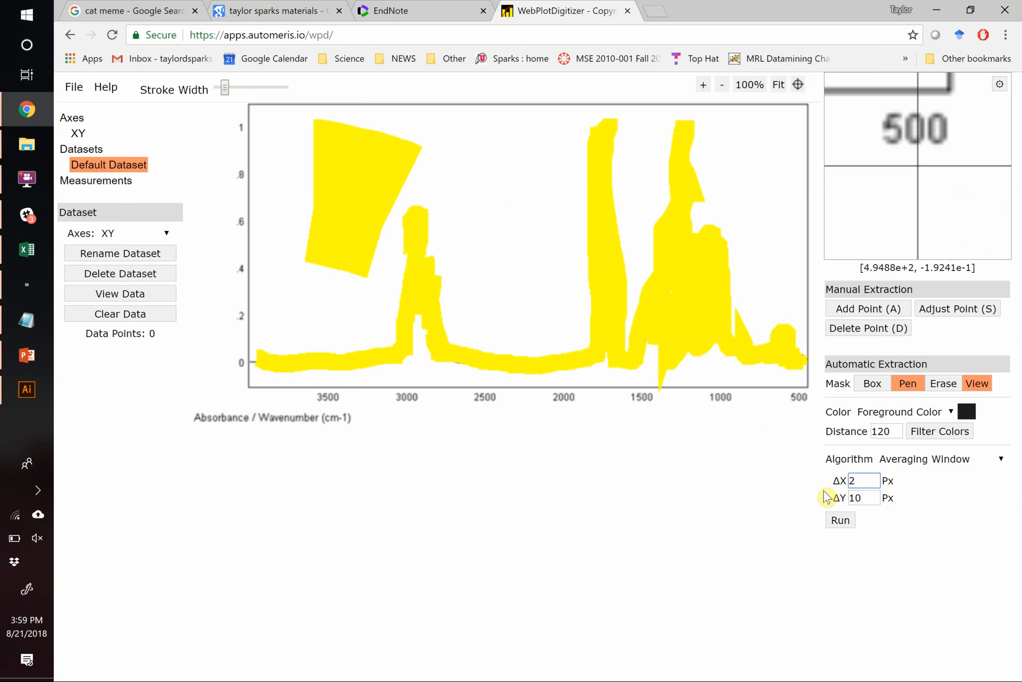
pyautogui.doubleClick(867, 498)
pyautogui.write('2')
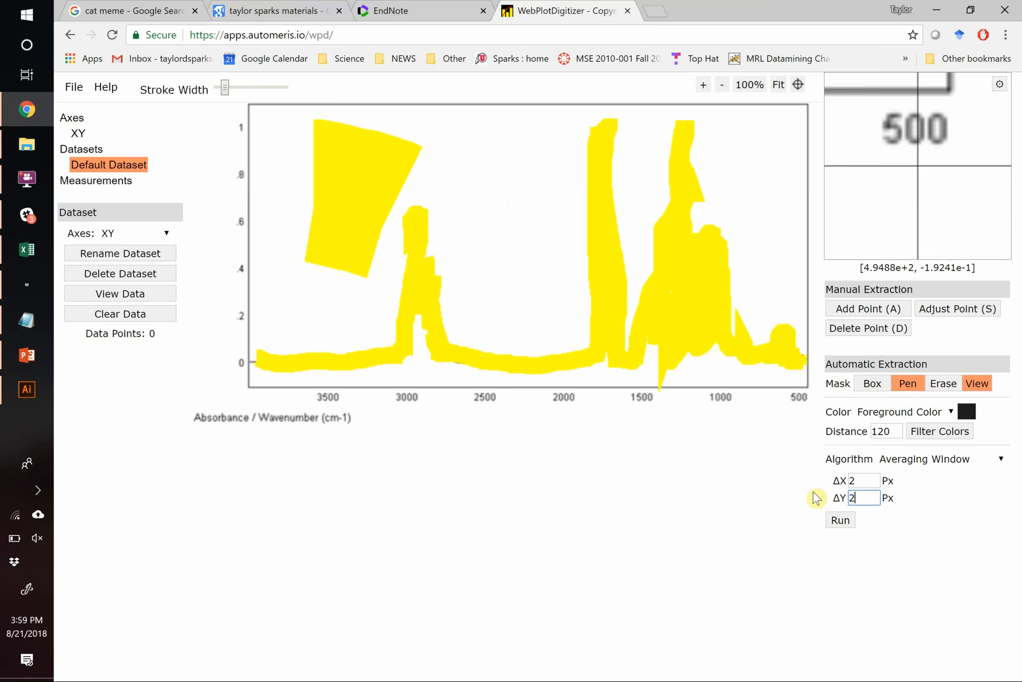
pyautogui.click(839, 521)
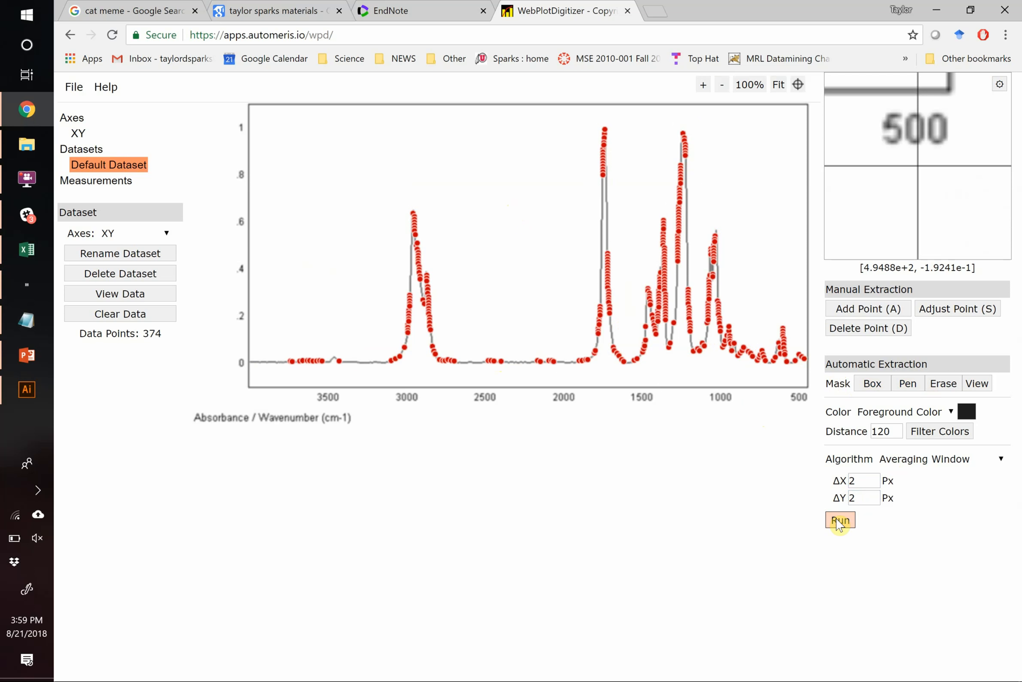
# Set ΔX and ΔY to 1 px and rerun the extraction on the masked curve.
pyautogui.doubleClick(864, 479)
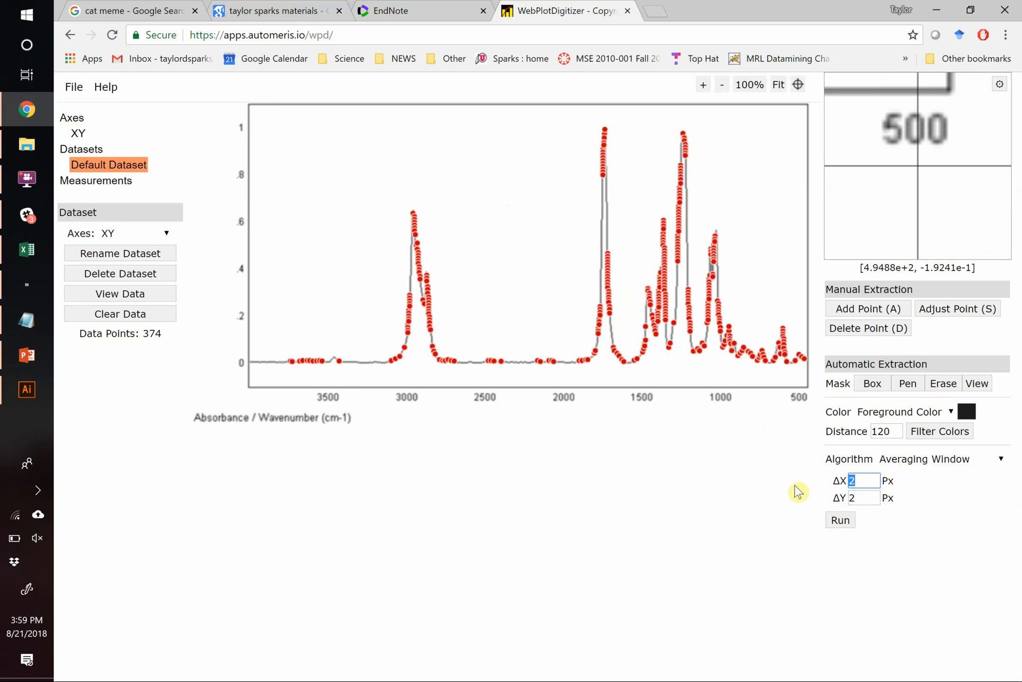
pyautogui.write('1')
pyautogui.doubleClick(864, 498)
pyautogui.write('1')
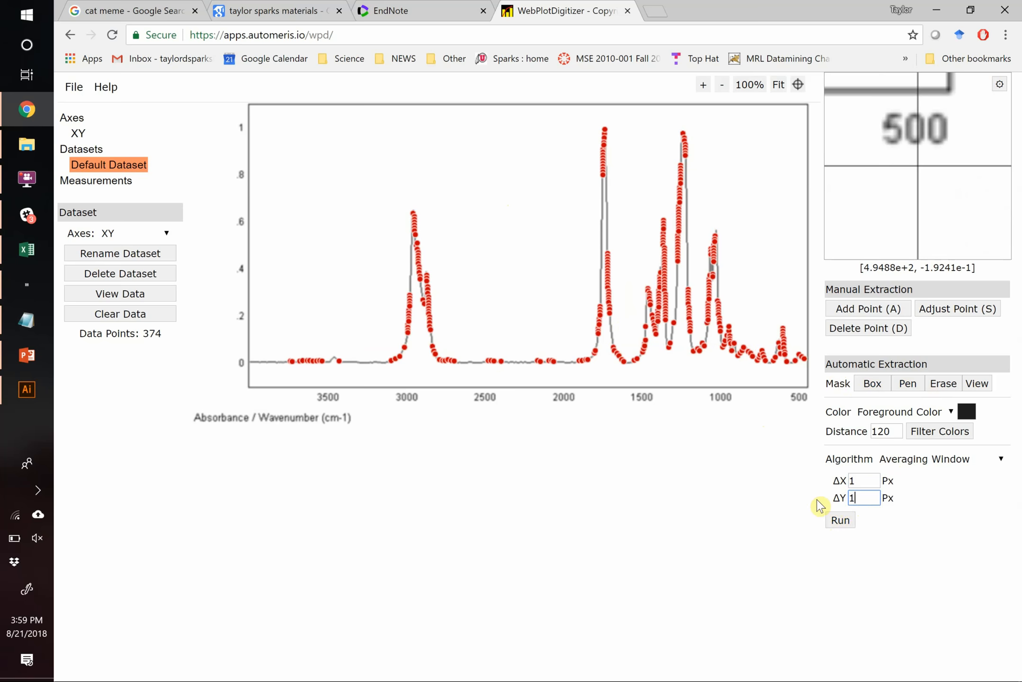
pyautogui.click(841, 520)
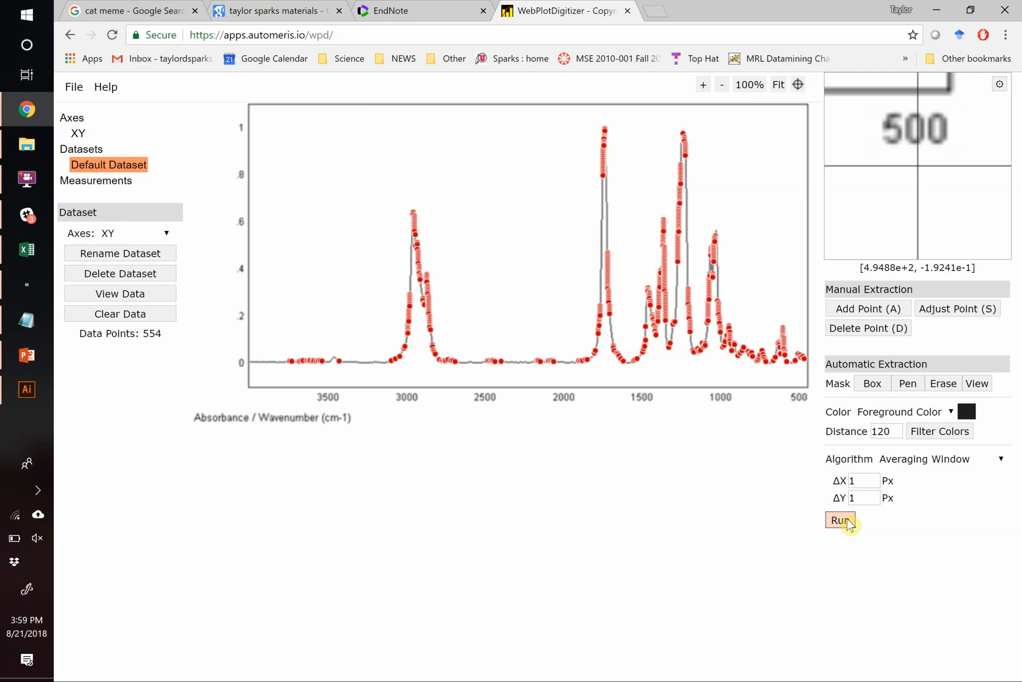
# Examine up close how the extracted points follow the curve around the double peak near 3000 cm-1.
pyautogui.click(703, 85)
pyautogui.click(704, 86)
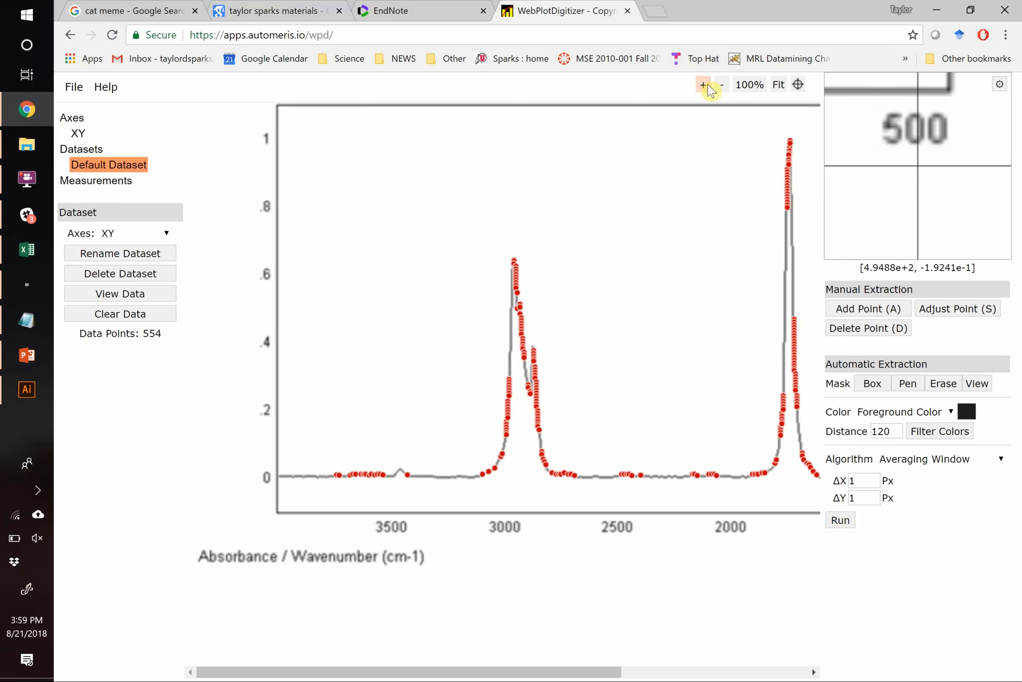
pyautogui.click(704, 85)
pyautogui.click(703, 85)
pyautogui.click(704, 85)
pyautogui.click(703, 85)
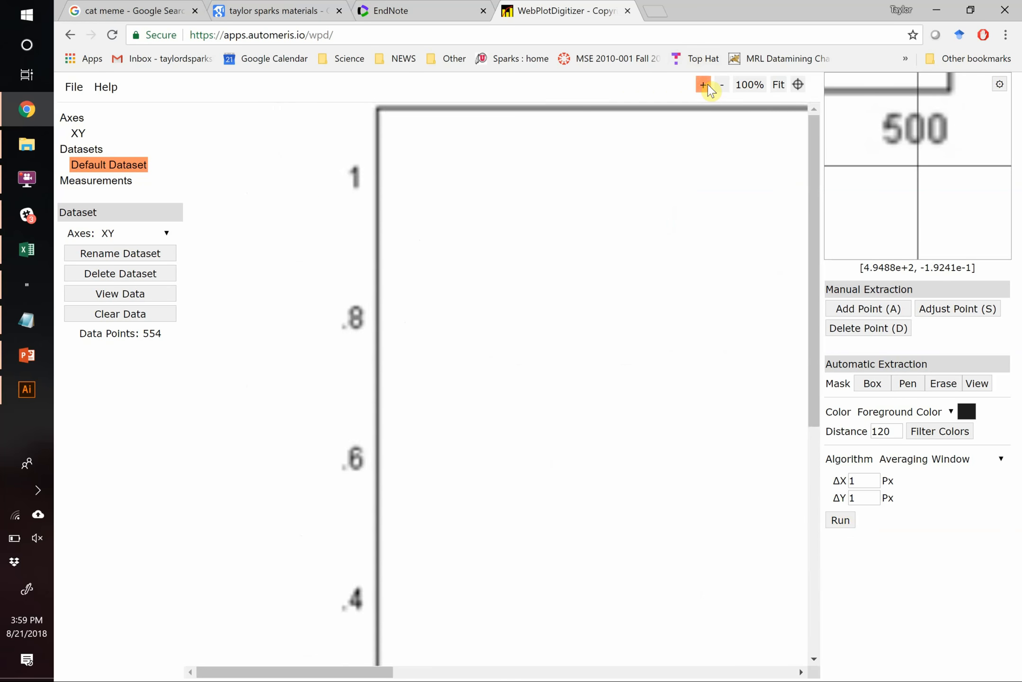
pyautogui.click(704, 85)
pyautogui.moveTo(336, 674); pyautogui.dragTo(493, 675)
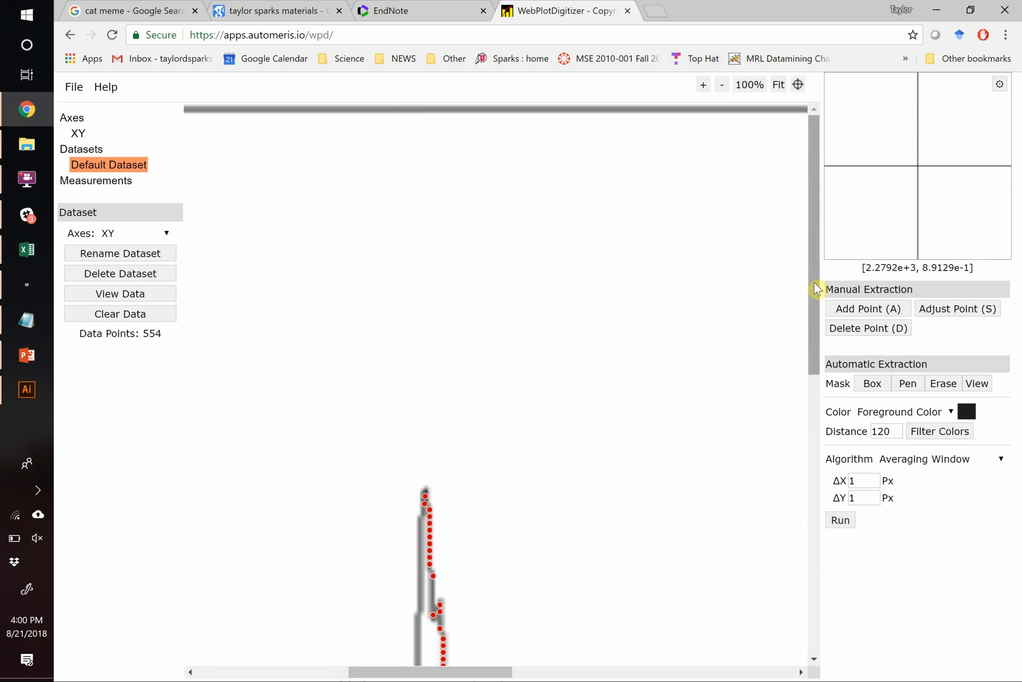
pyautogui.moveTo(815, 289); pyautogui.dragTo(816, 381)
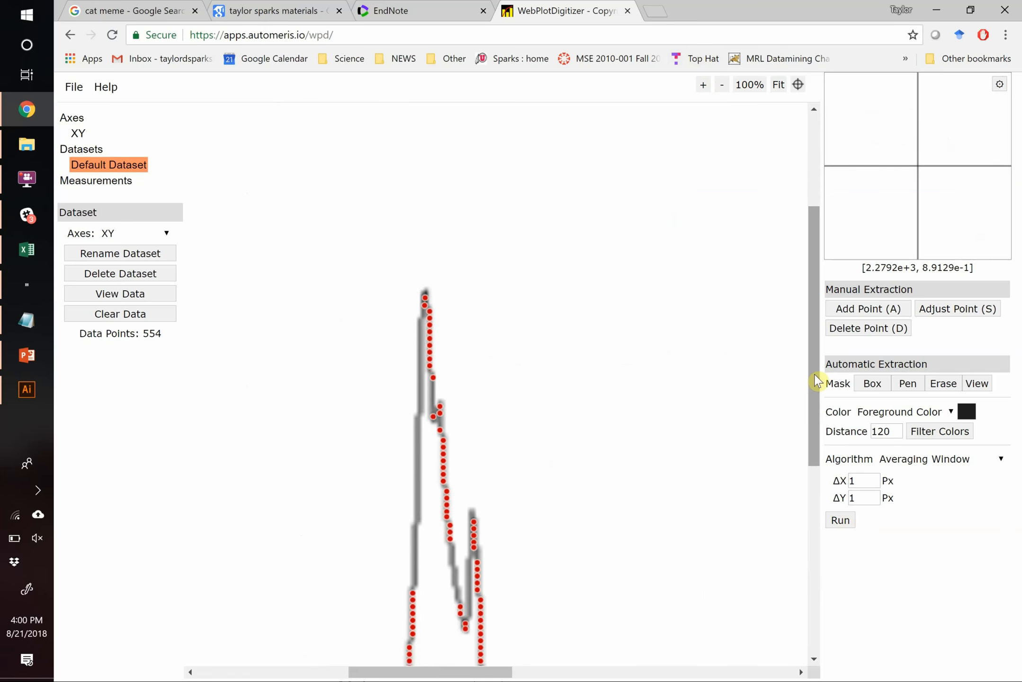
# Set the foreground color for extraction to the grey dominant color, RGB 128, 128, 128.
pyautogui.click(966, 411)
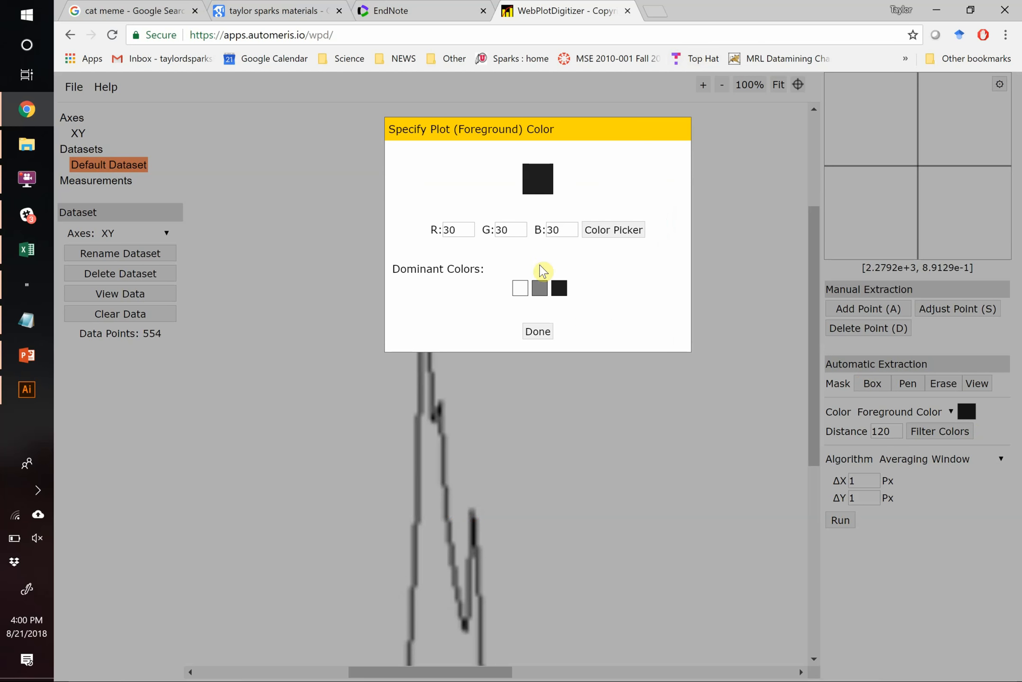
pyautogui.click(541, 290)
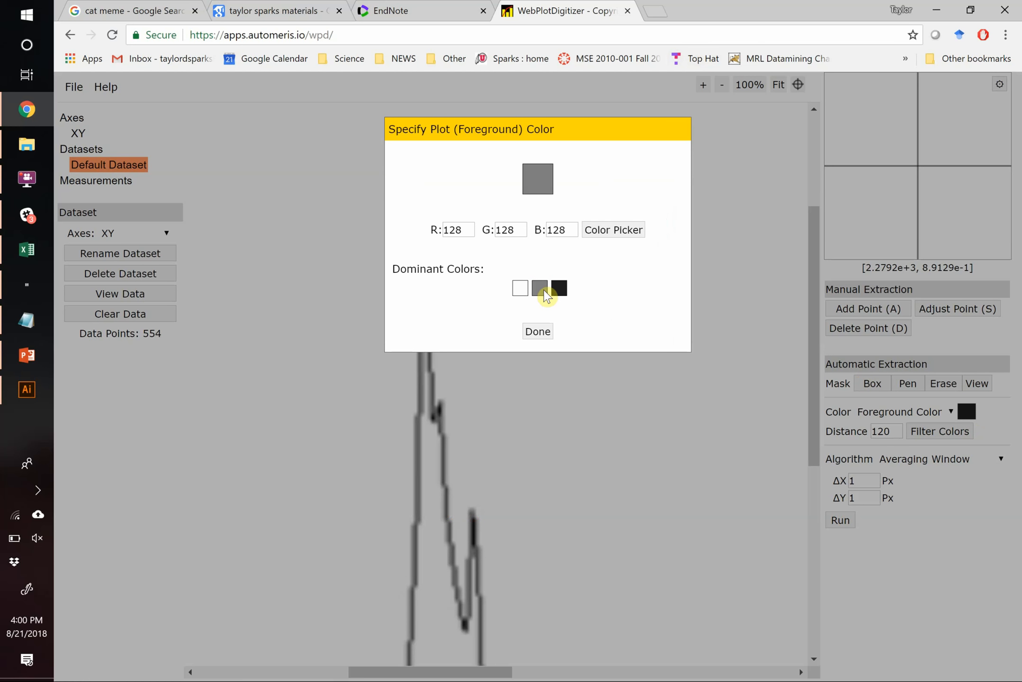
pyautogui.click(537, 331)
# Clear the dataset's data points and rerun the extraction on the whole masked curve with the grey foreground color.
pyautogui.click(151, 317)
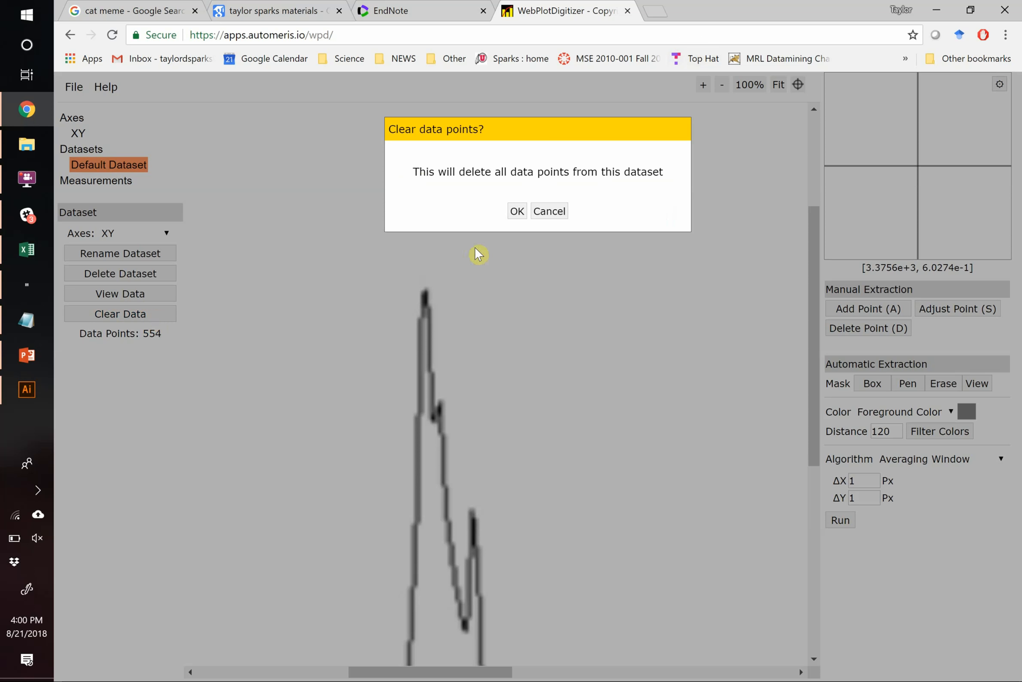
pyautogui.click(516, 211)
pyautogui.click(779, 85)
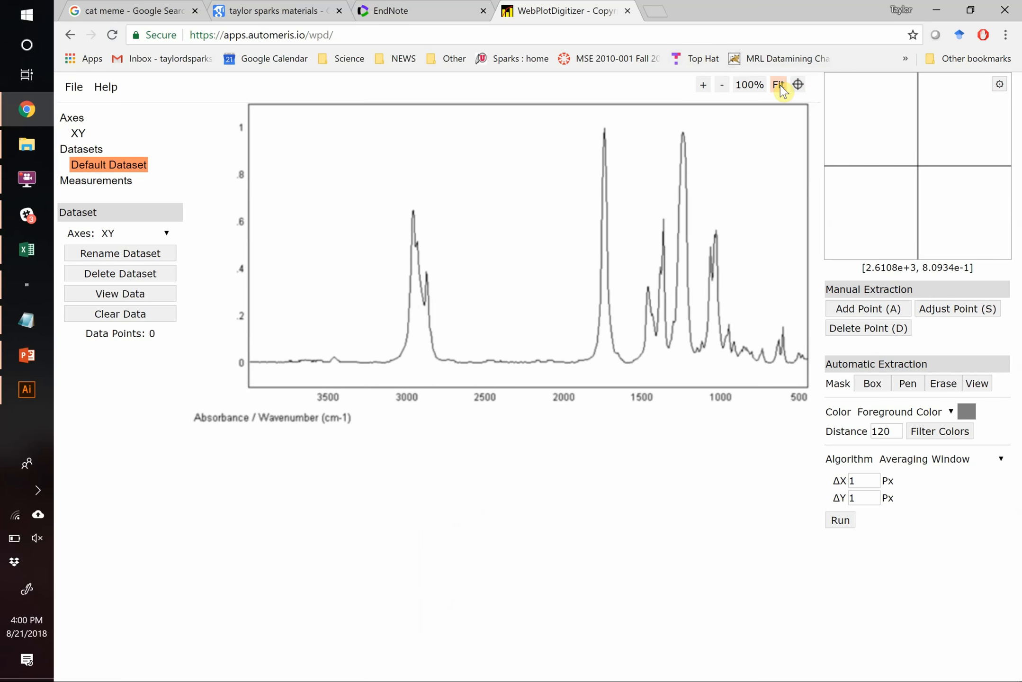
pyautogui.click(840, 520)
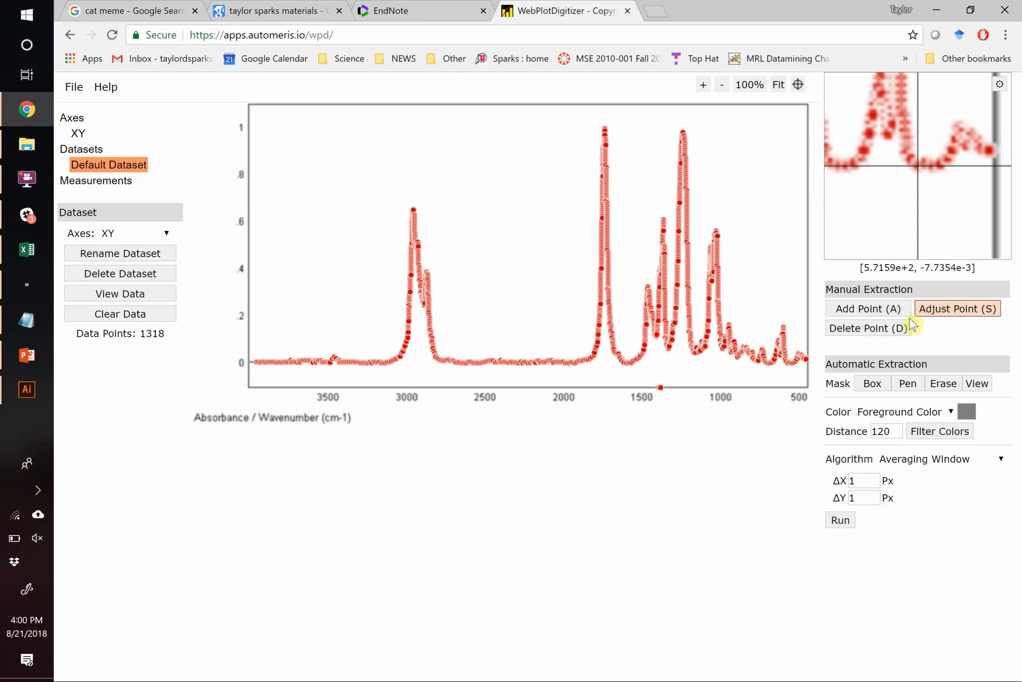
# Delete the two stray data points on the plot's lower frame line near 1400 cm-1.
pyautogui.click(882, 330)
pyautogui.click(661, 382)
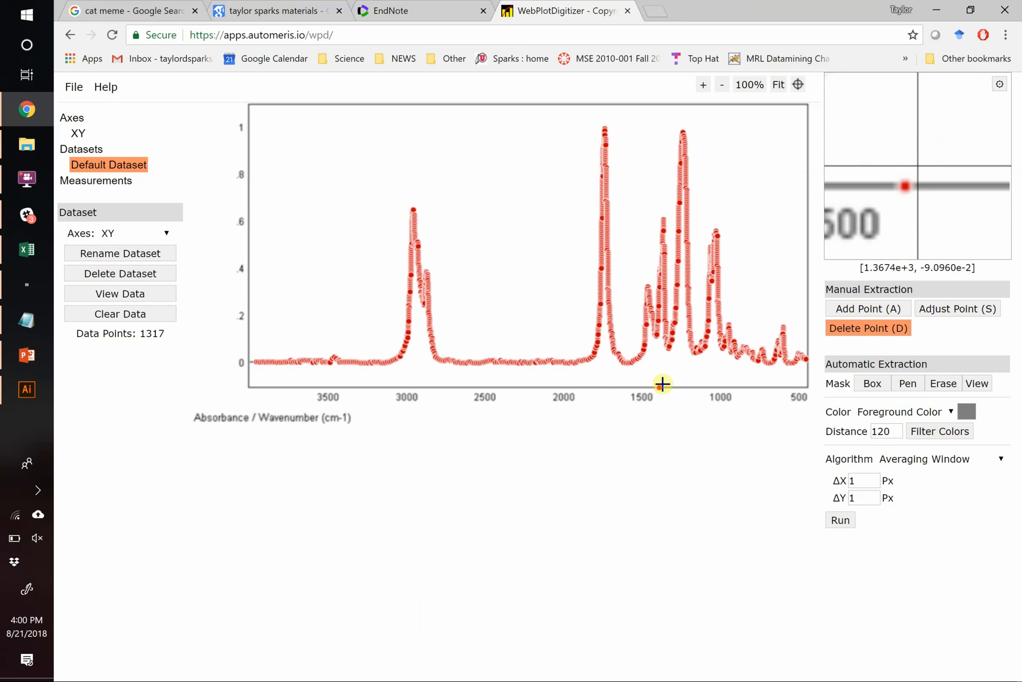
pyautogui.click(662, 384)
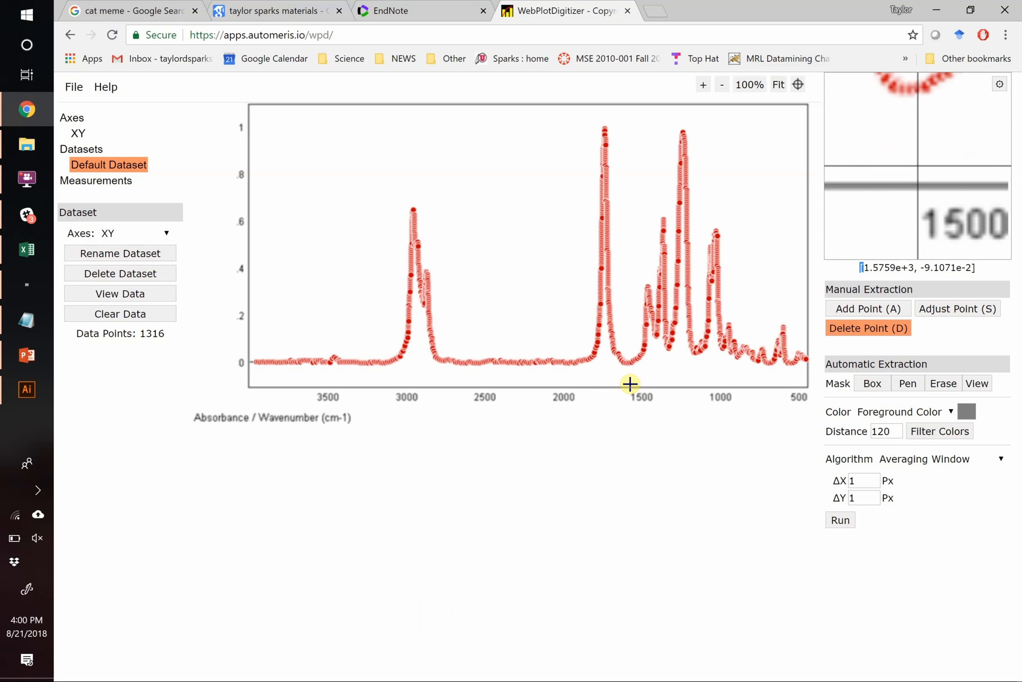
# View the acquired X, Y data of the Default Dataset and look through its value list.
pyautogui.click(115, 296)
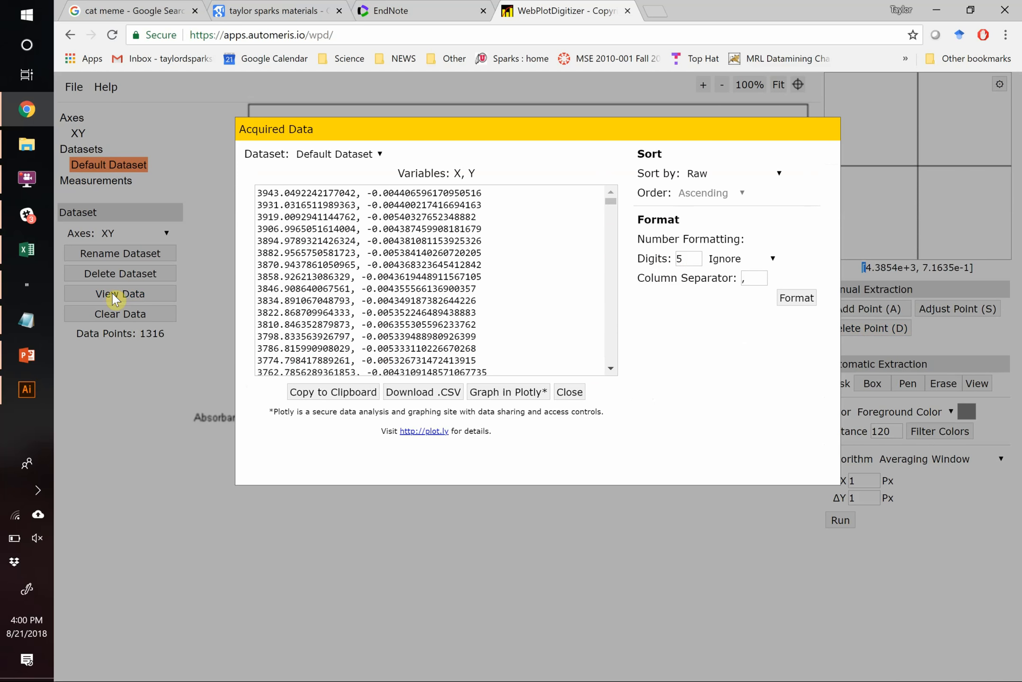
pyautogui.hotkey('ctrl', 'a')
pyautogui.tripleClick(347, 241)
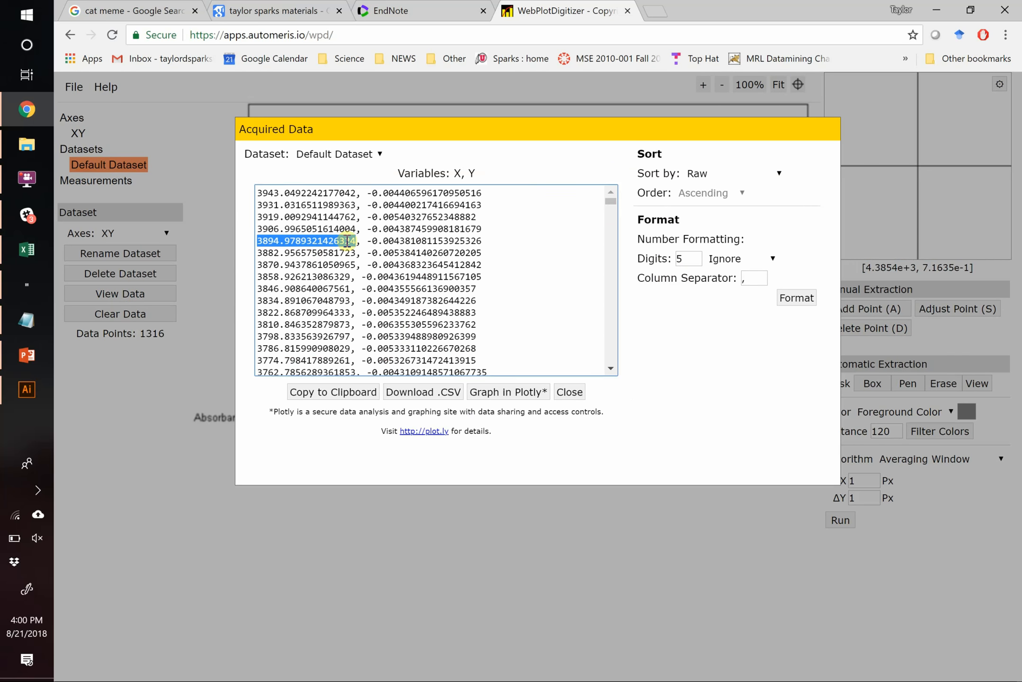
pyautogui.moveTo(260, 194); pyautogui.dragTo(474, 392)
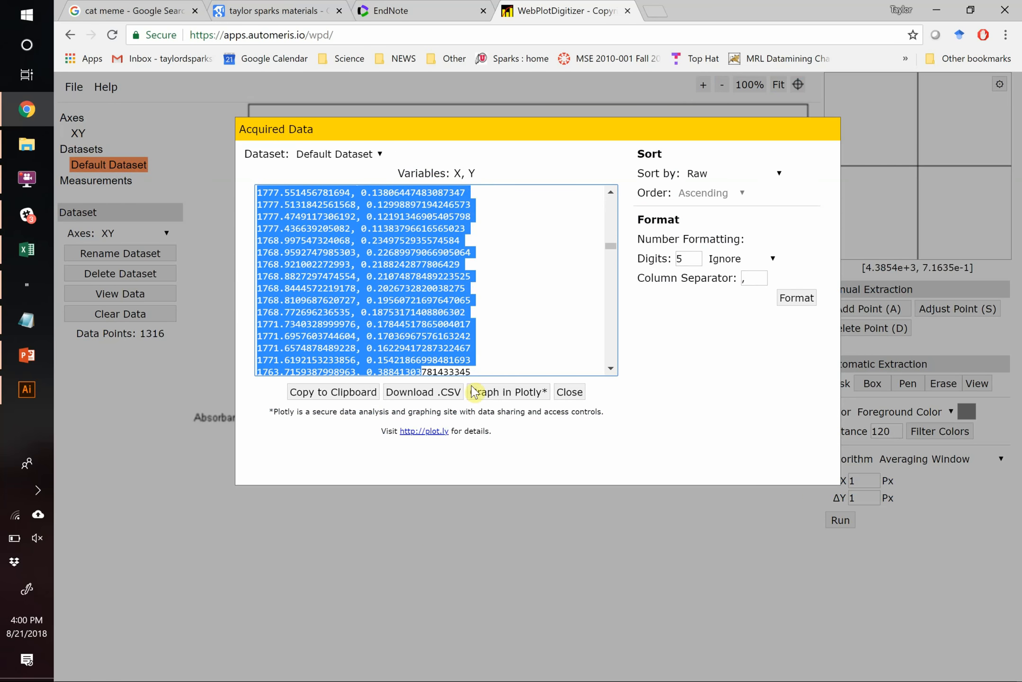
pyautogui.click(410, 300)
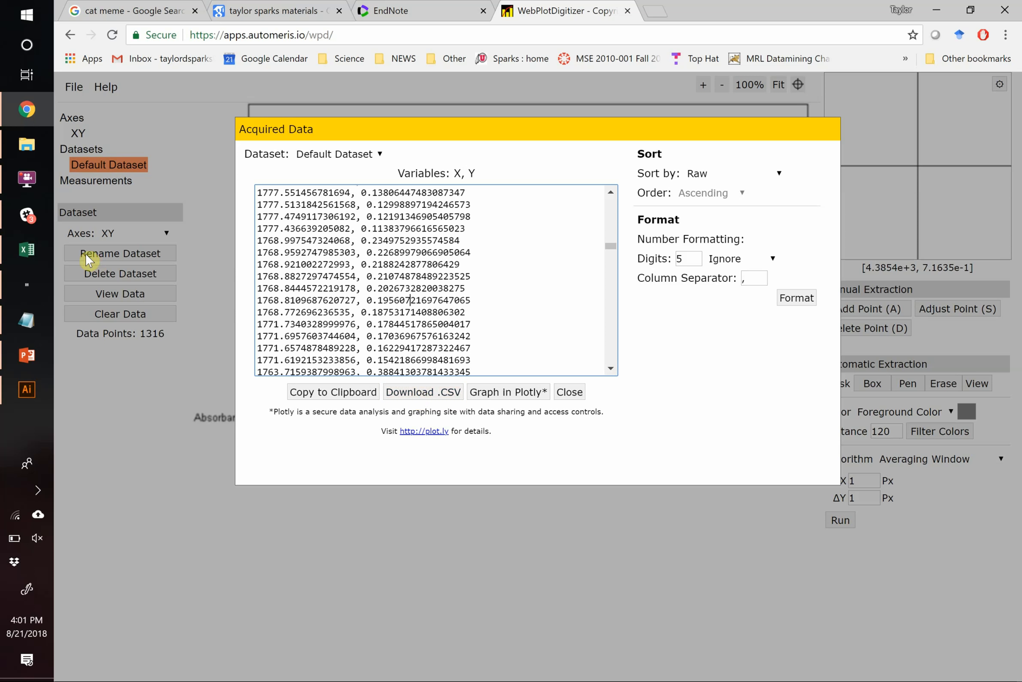
# Switch to the PowerPoint presentation and go to slide 24 about unimportant text over SEM images.
pyautogui.click(25, 352)
pyautogui.click(307, 376)
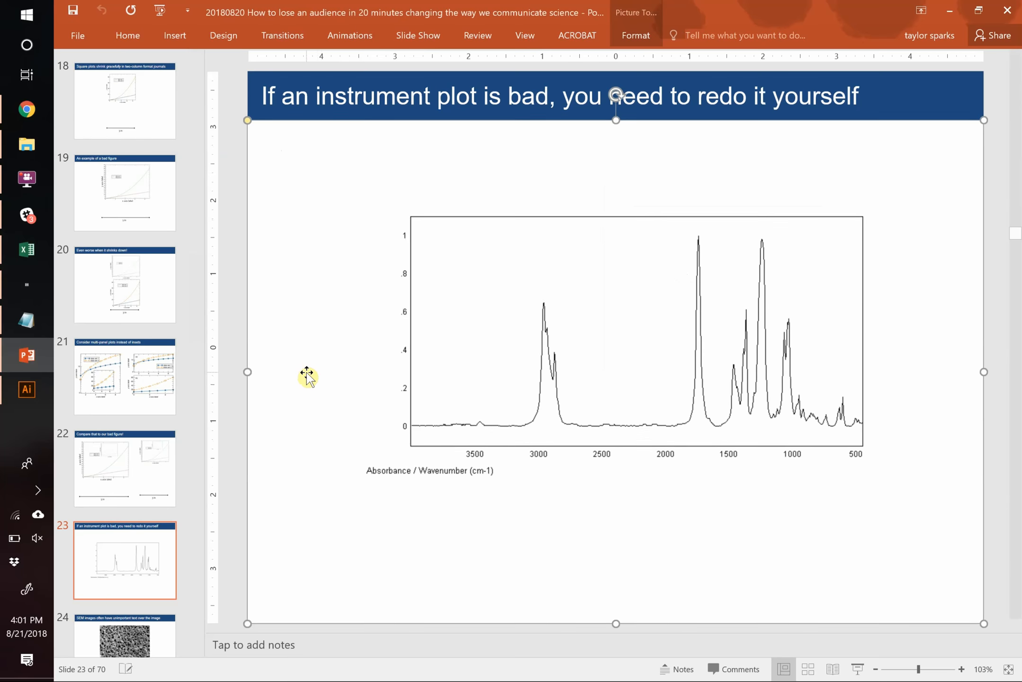
pyautogui.click(239, 301)
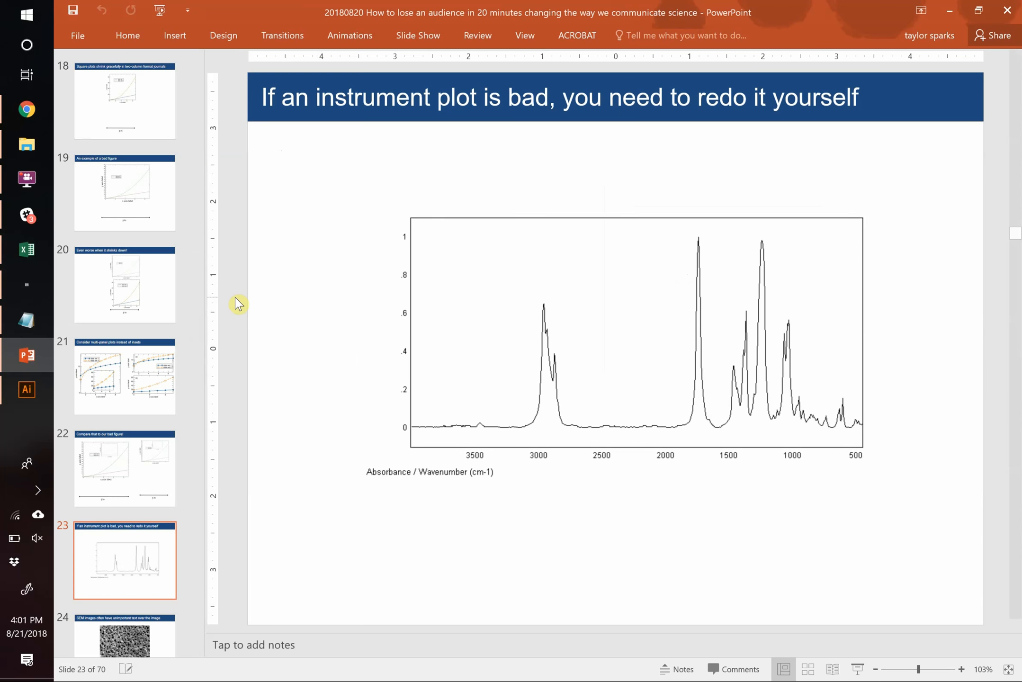
pyautogui.scroll(-1, 238, 304)
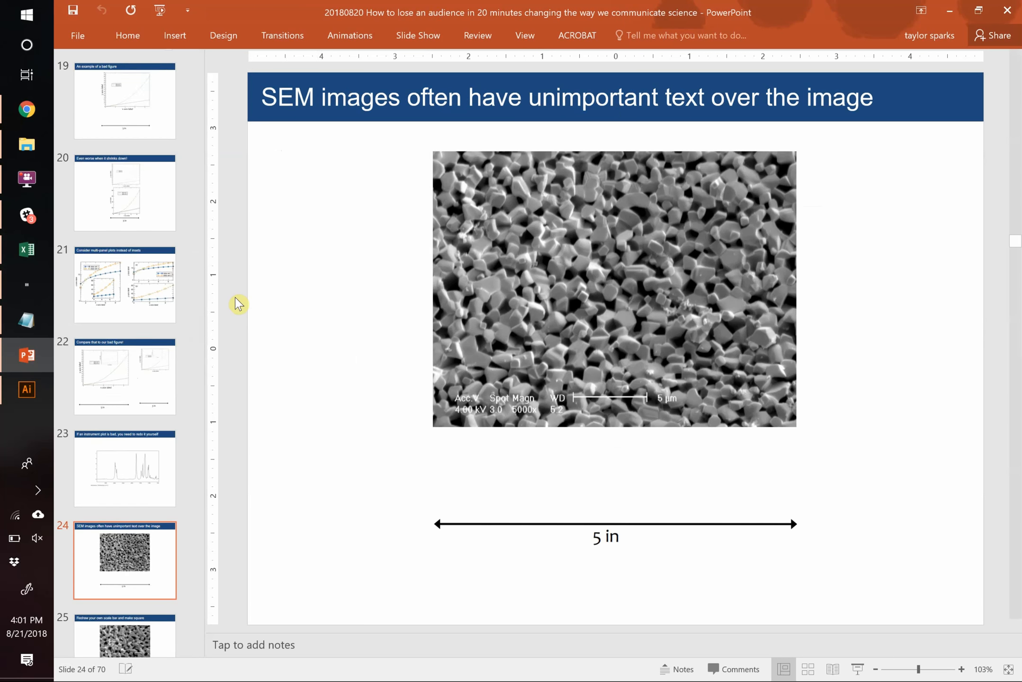